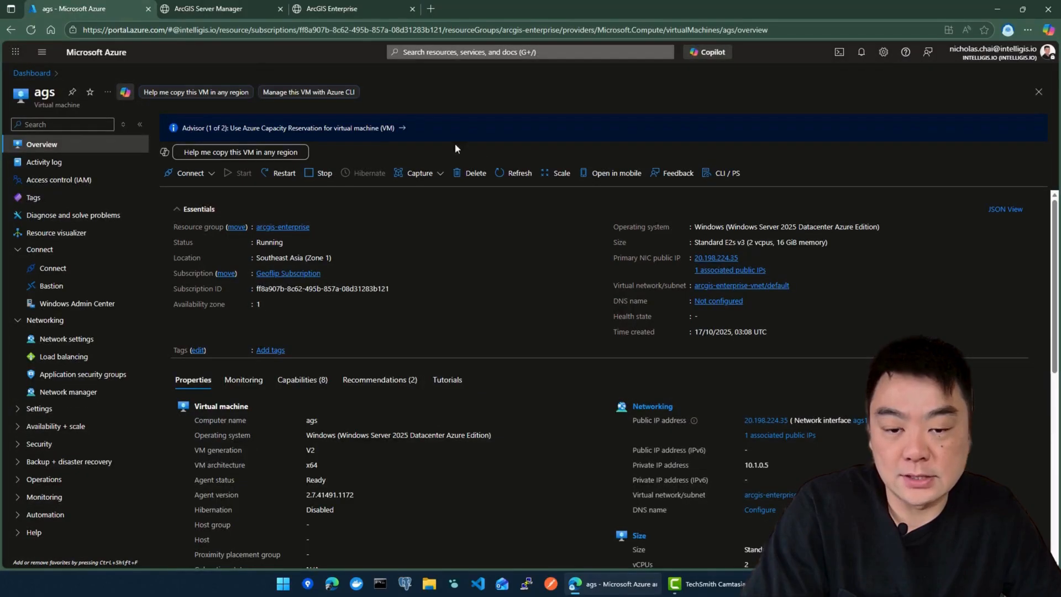
Step: Find Azure SQL Database through the portal search and start creating a new SQL database
left_click(418, 52)
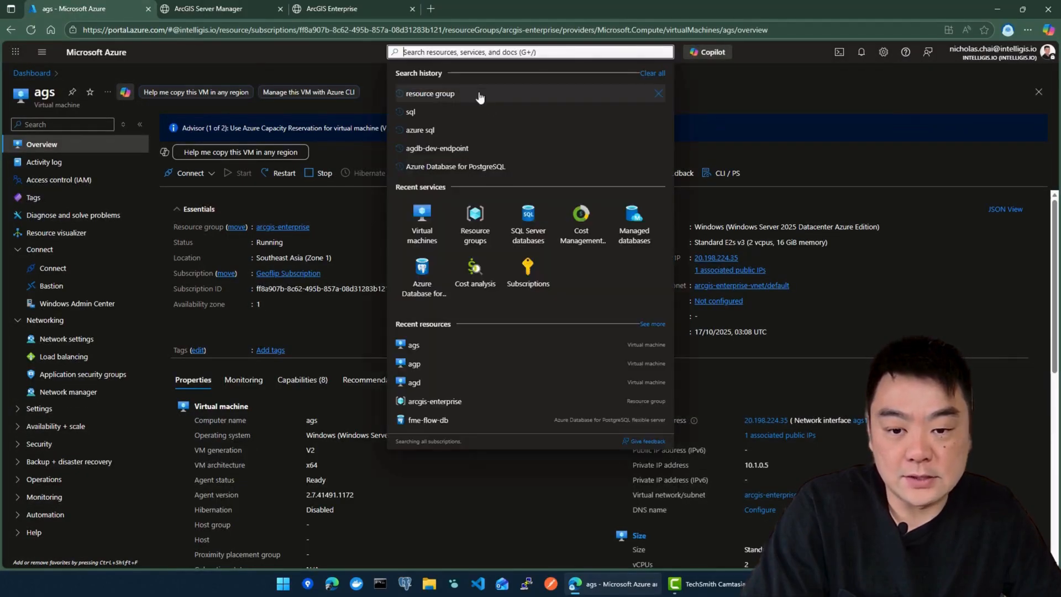
left_click(436, 131)
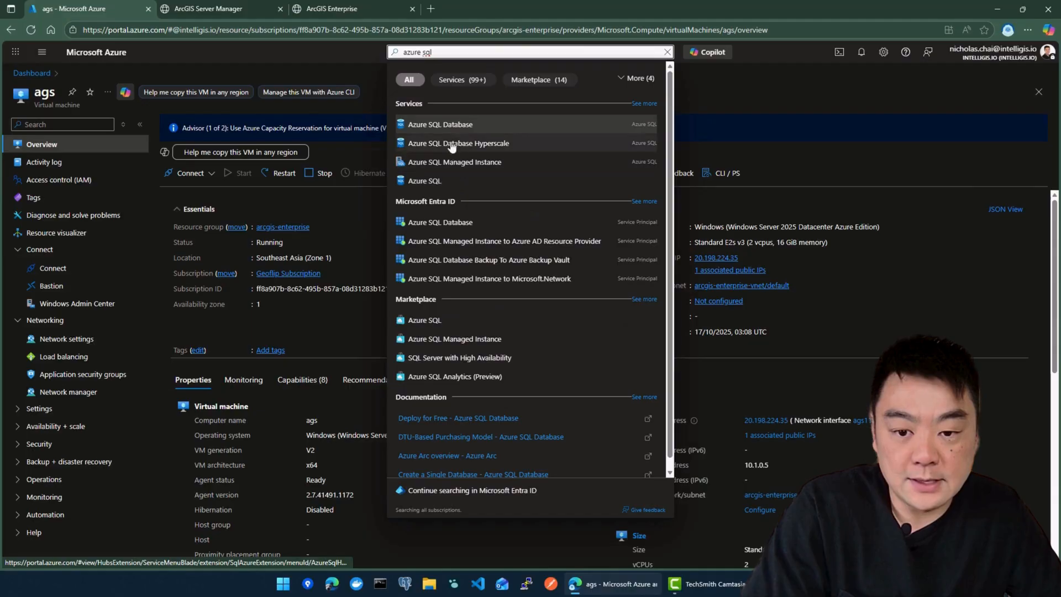
left_click(437, 127)
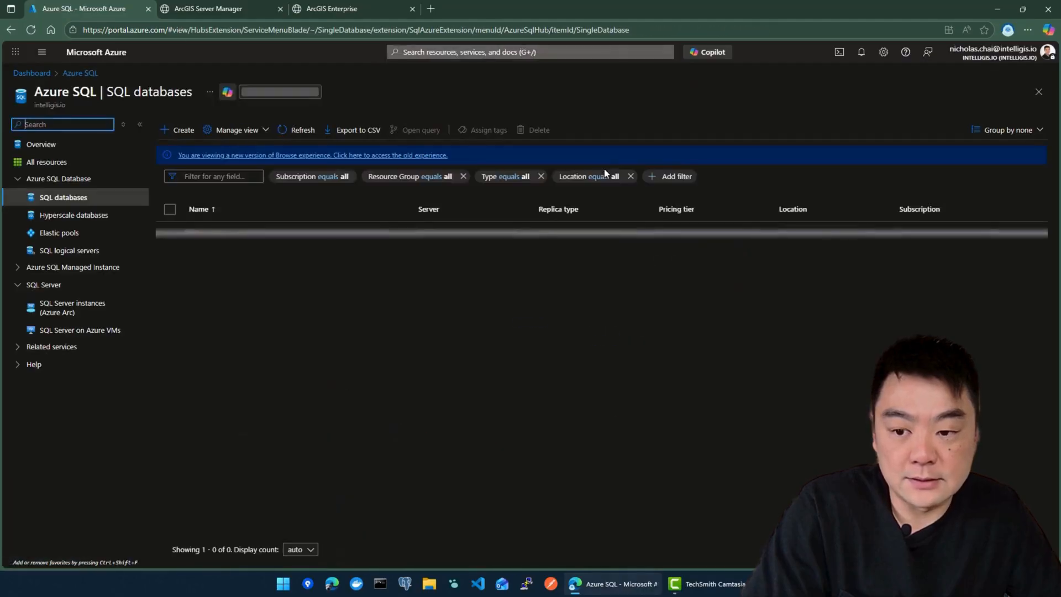
left_click(183, 134)
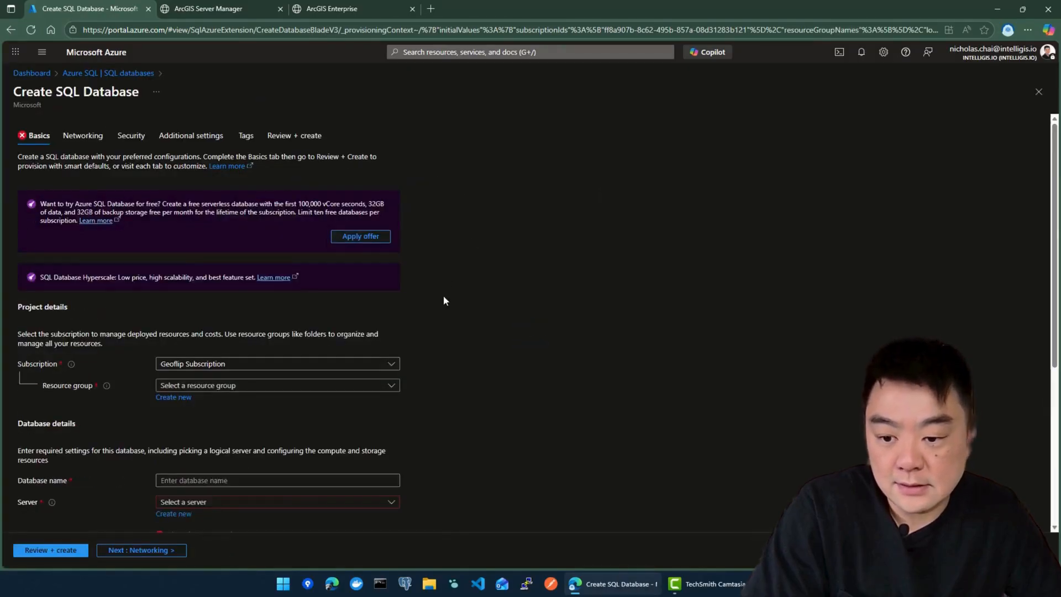
scroll(448, 282, "down", 2)
scroll(453, 243, "up", 2)
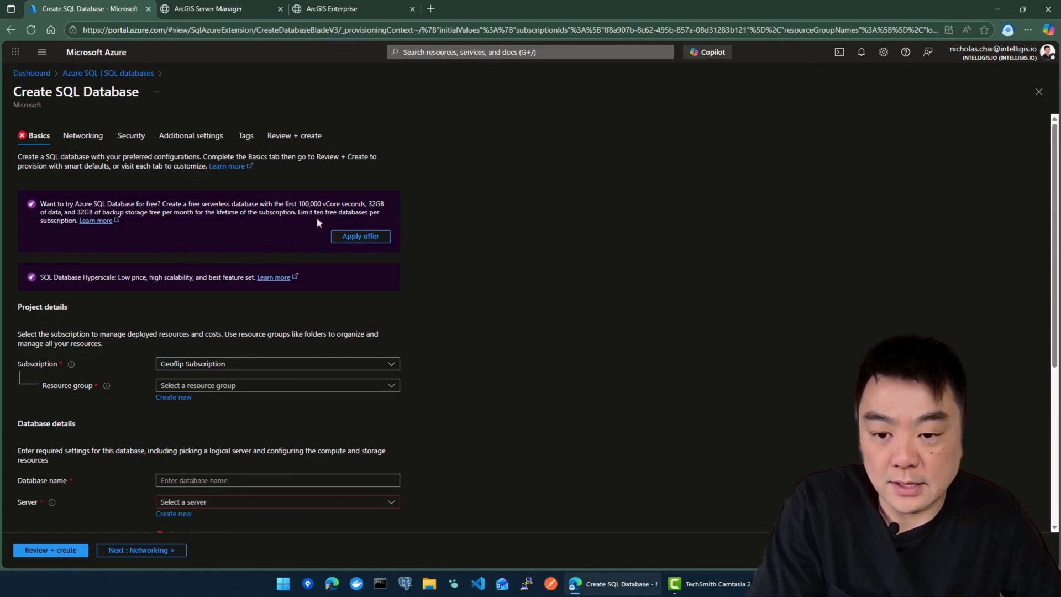
Step: Apply the free database offer and choose the arcgis-enterprise resource group
left_click(360, 236)
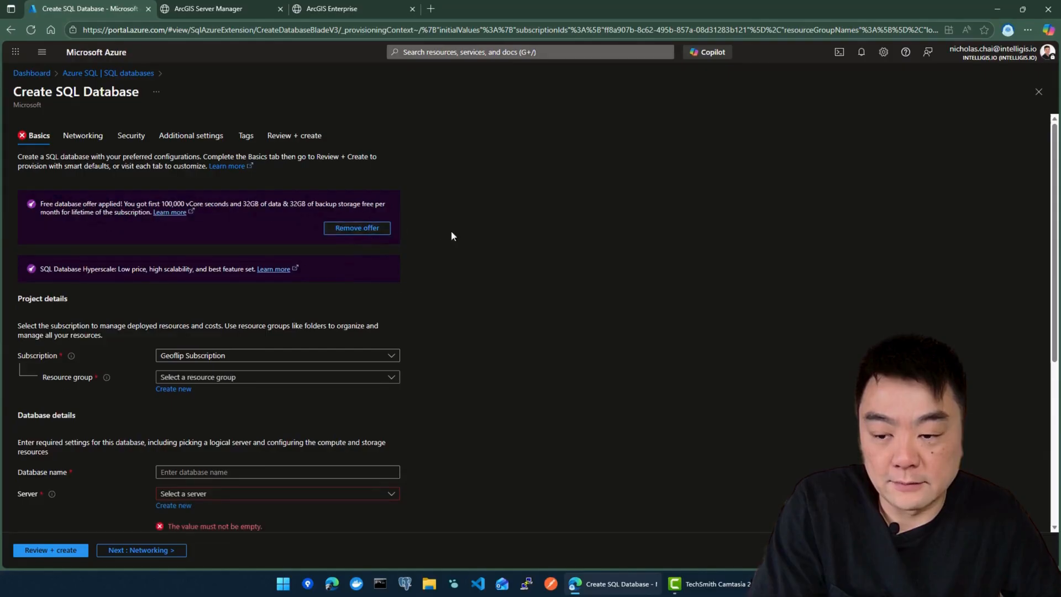
scroll(490, 253, "down", 2)
scroll(493, 230, "down", 1)
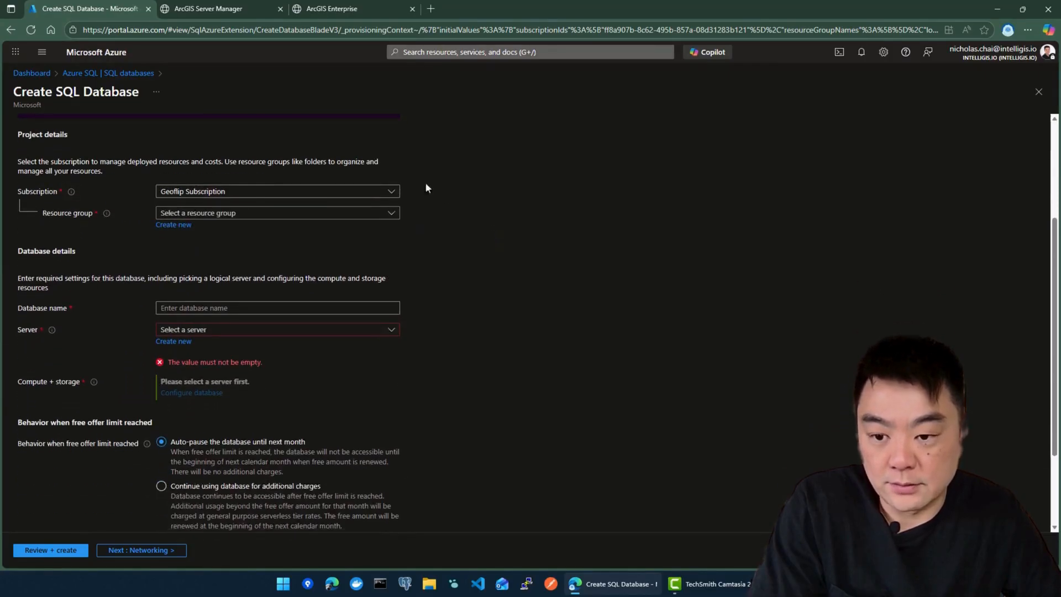
left_click(185, 211)
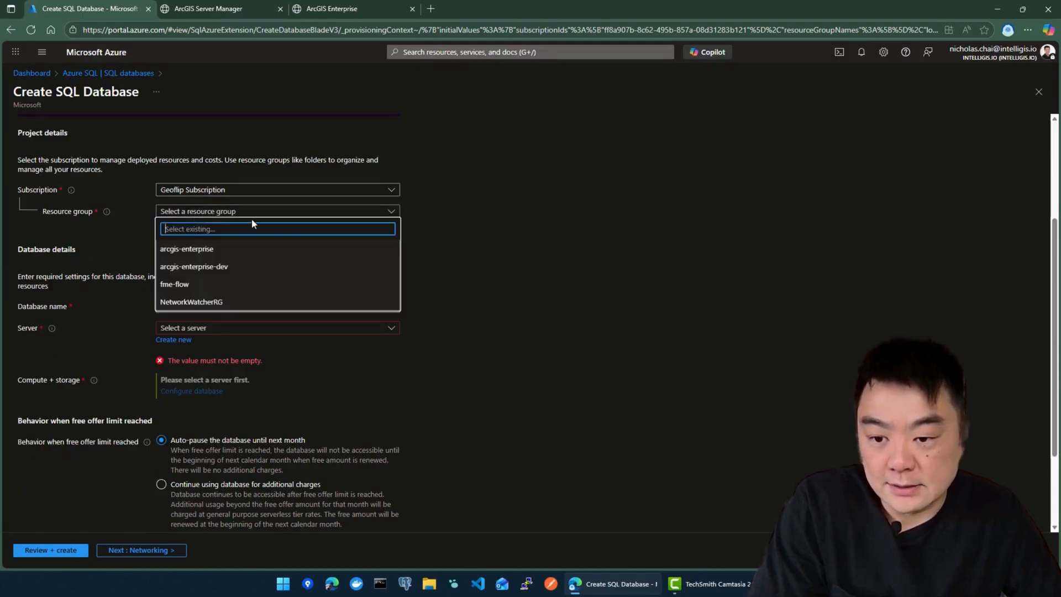
left_click(197, 249)
scroll(377, 254, "down", 1)
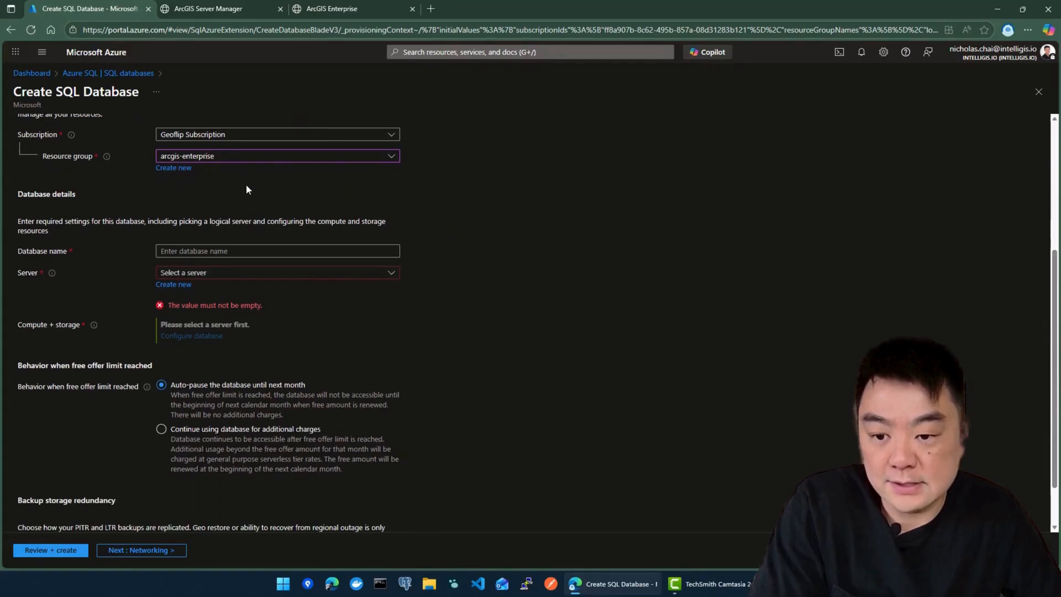
scroll(247, 190, "down", 1)
Step: Name the database agdb and check the Server list, which has no existing servers
left_click(193, 195)
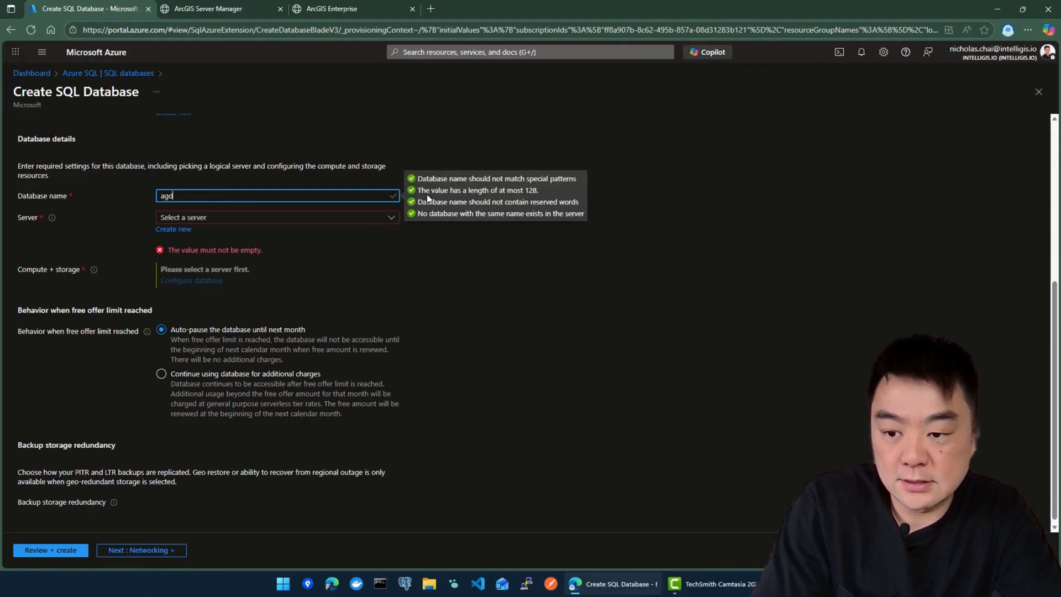
type("b")
left_click(598, 252)
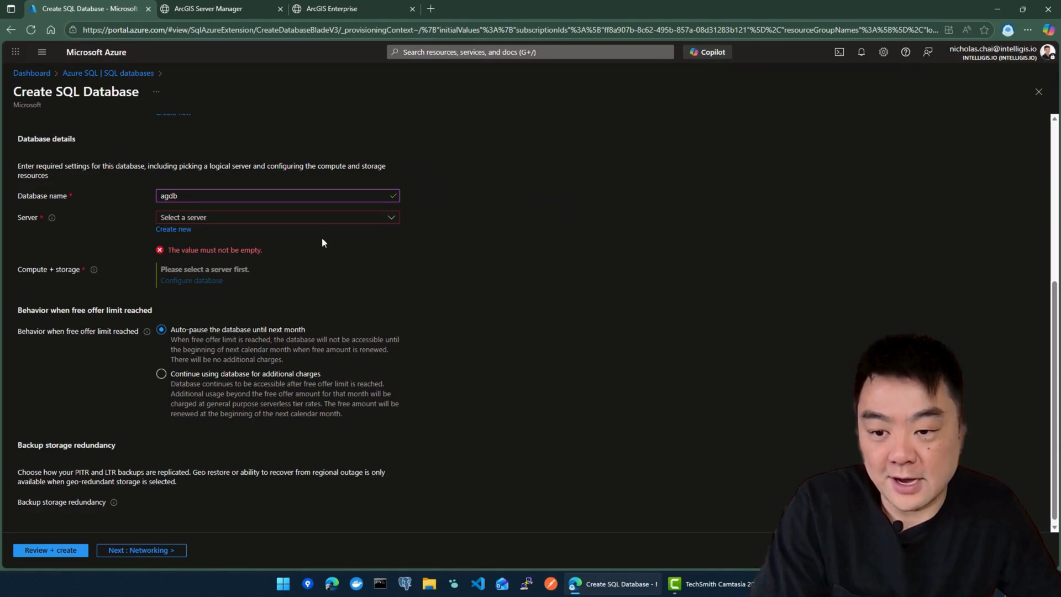
left_click(313, 220)
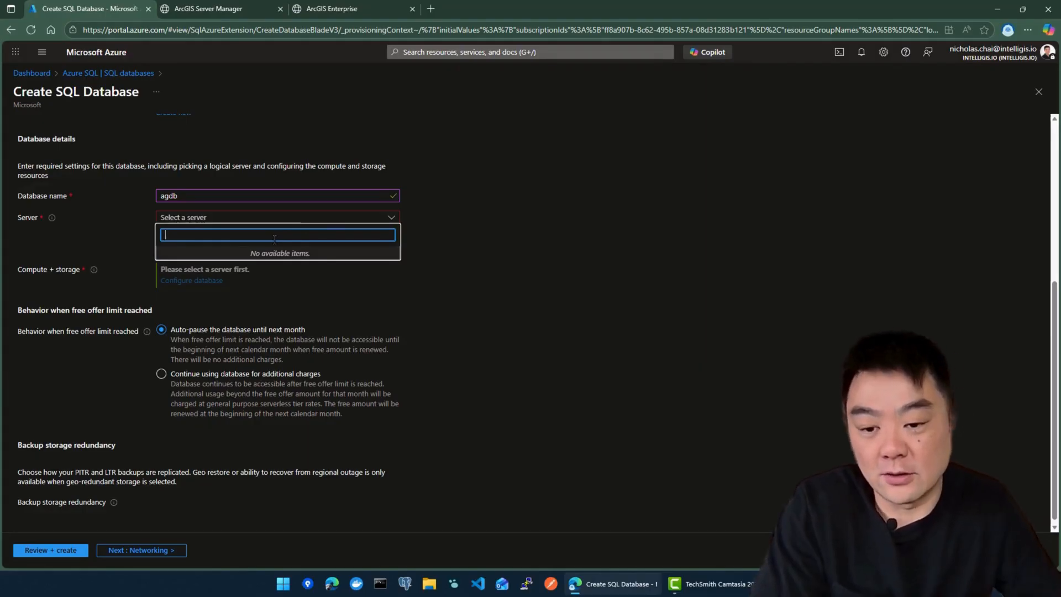
left_click(415, 253)
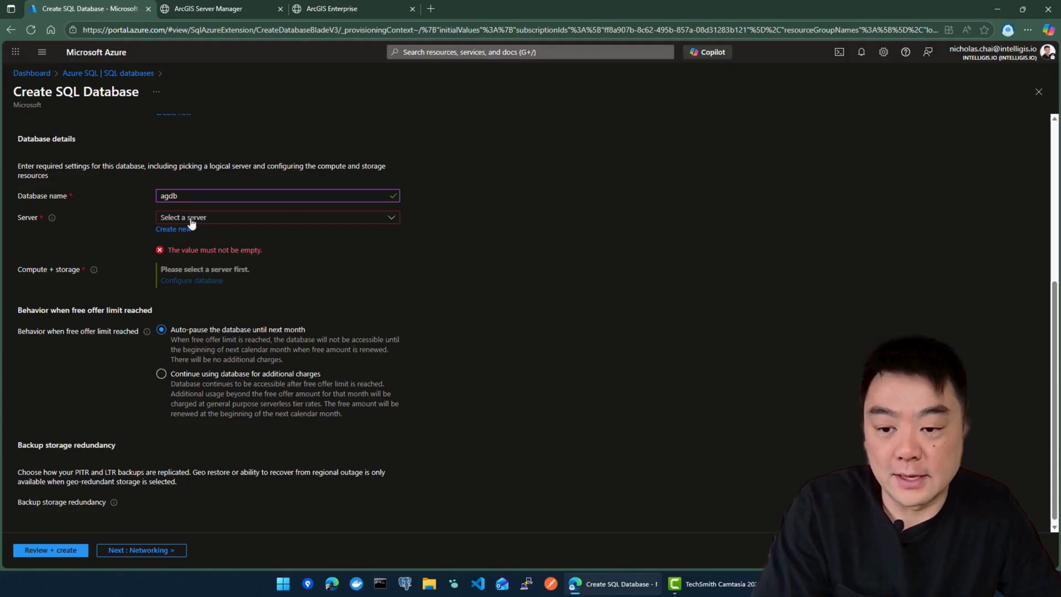
Step: Create a new server named sde-db located in (Asia Pacific) Southeast Asia
left_click(210, 219)
left_click(502, 238)
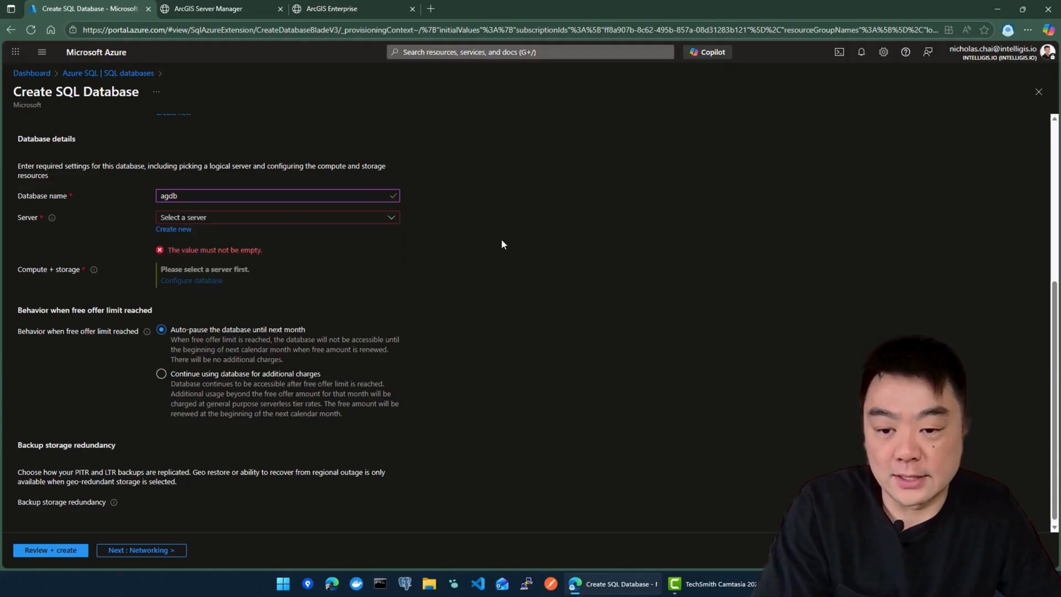
left_click(175, 230)
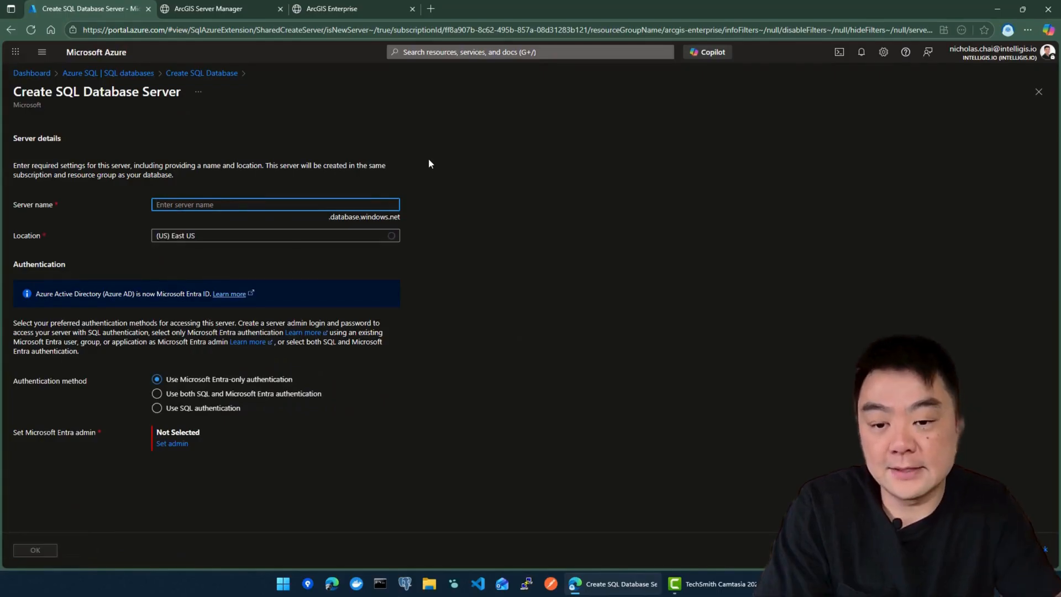
type("sde-db")
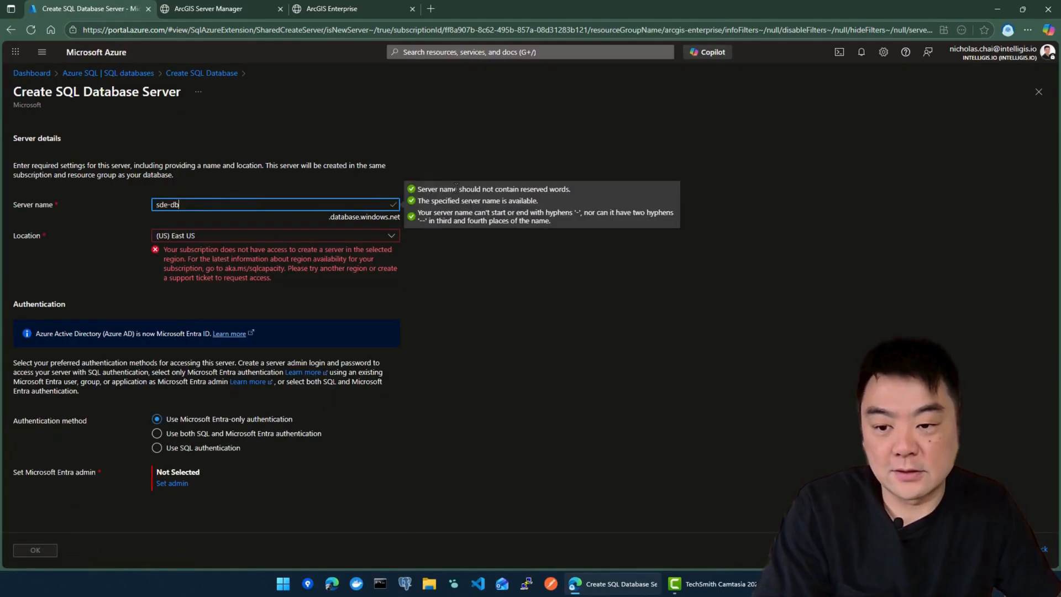
left_click(653, 269)
left_click(193, 208)
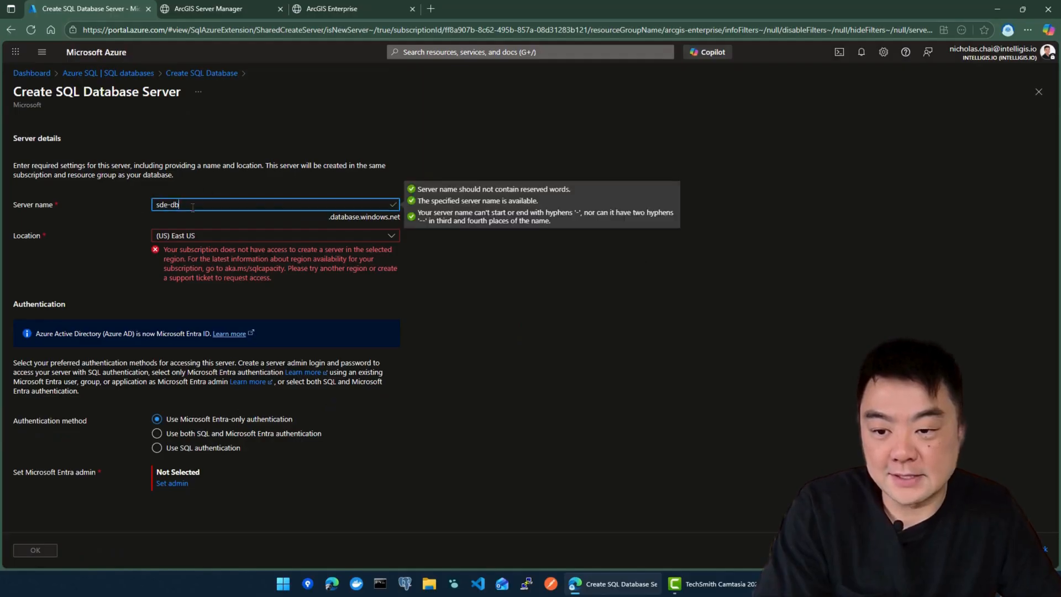
left_click(506, 253)
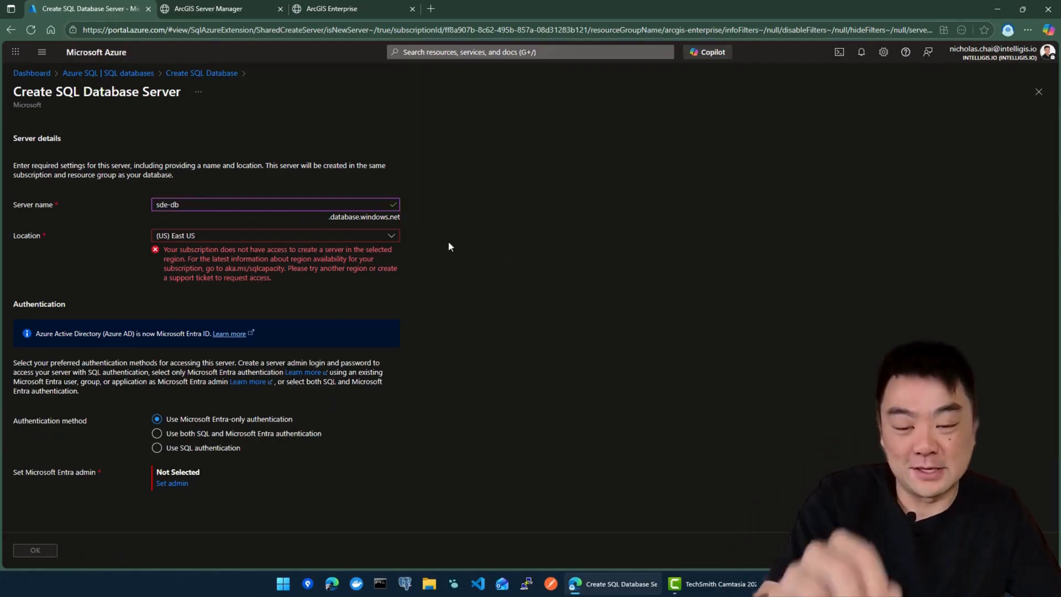
left_click(270, 236)
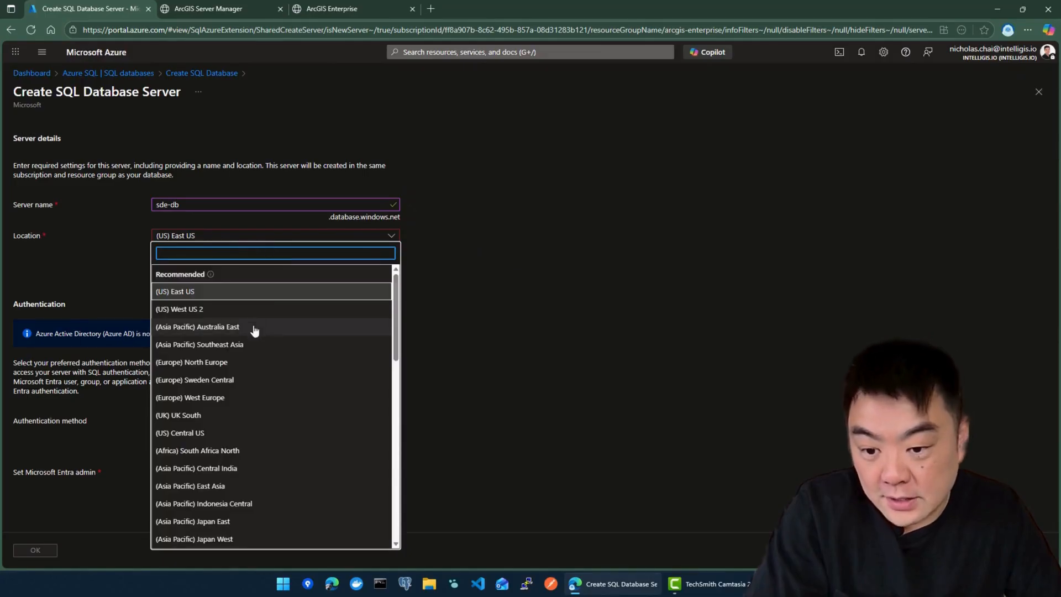
left_click(244, 344)
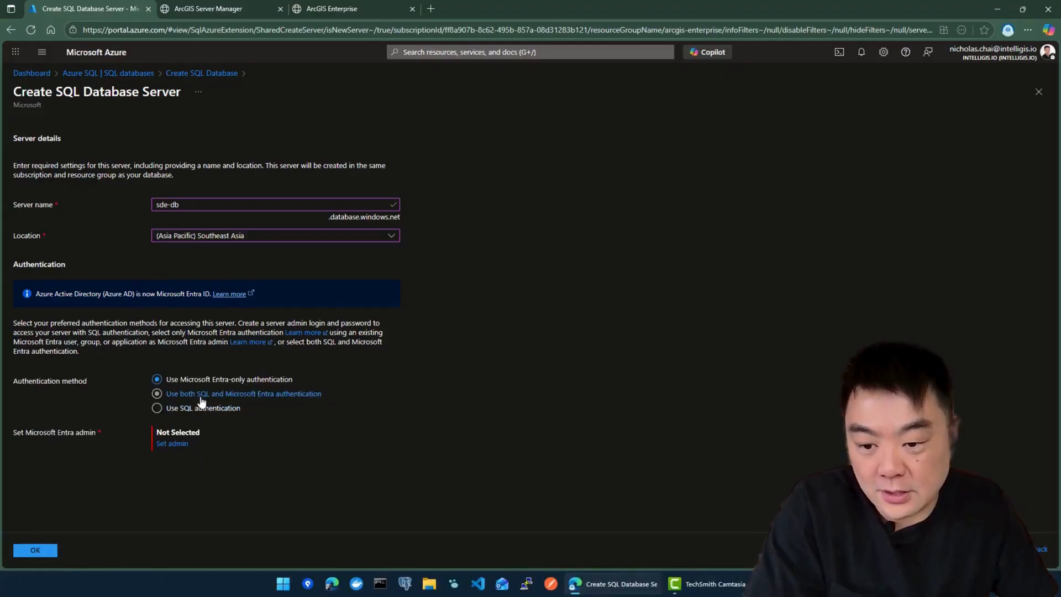
Step: Use SQL authentication with admin login sdeadmin, entering and confirming the admin password
left_click(217, 409)
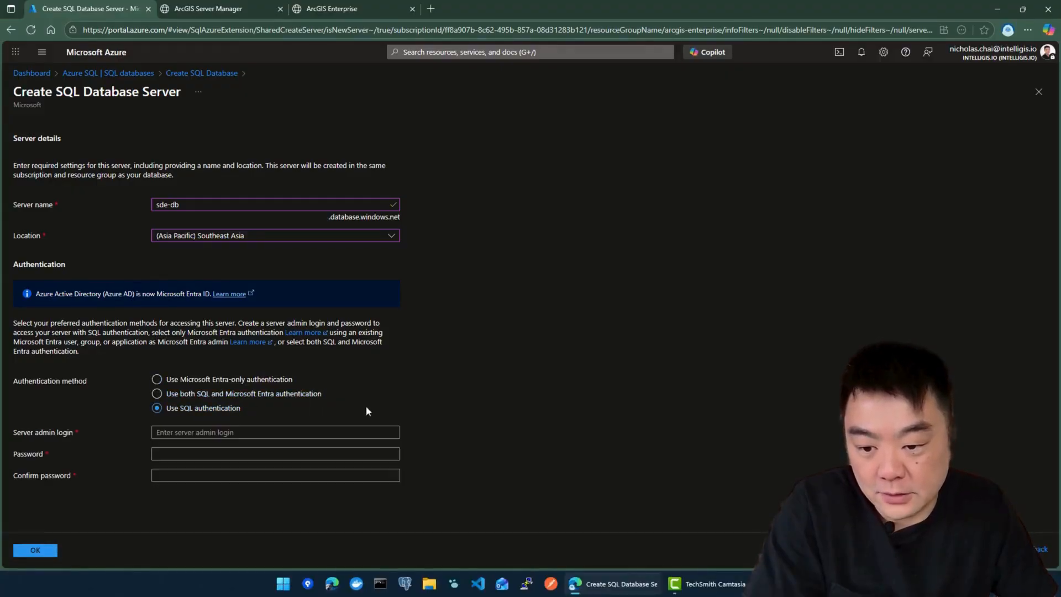
left_click(353, 432)
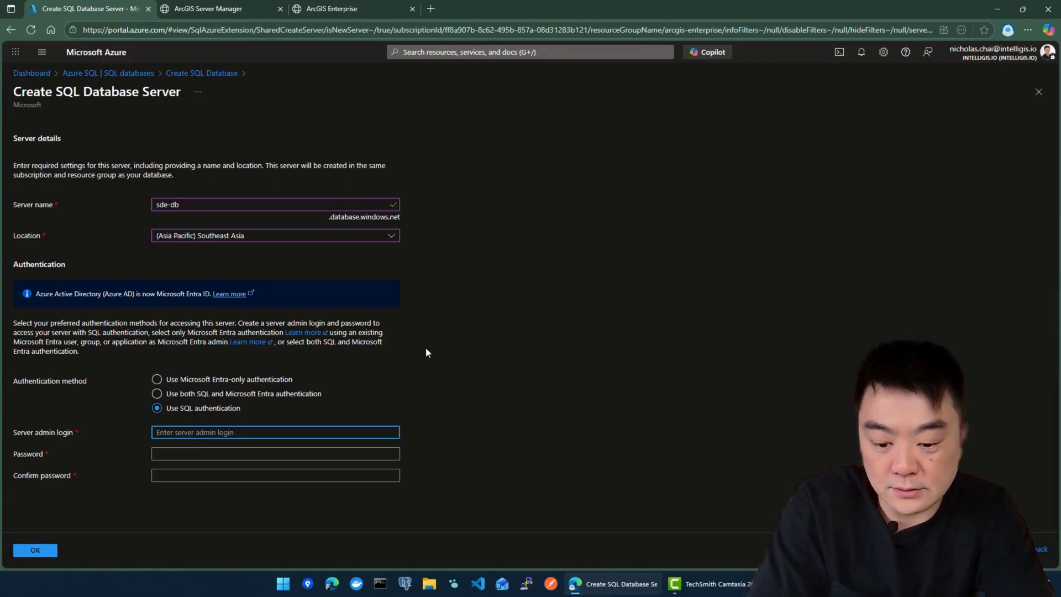
type("sdeadmin")
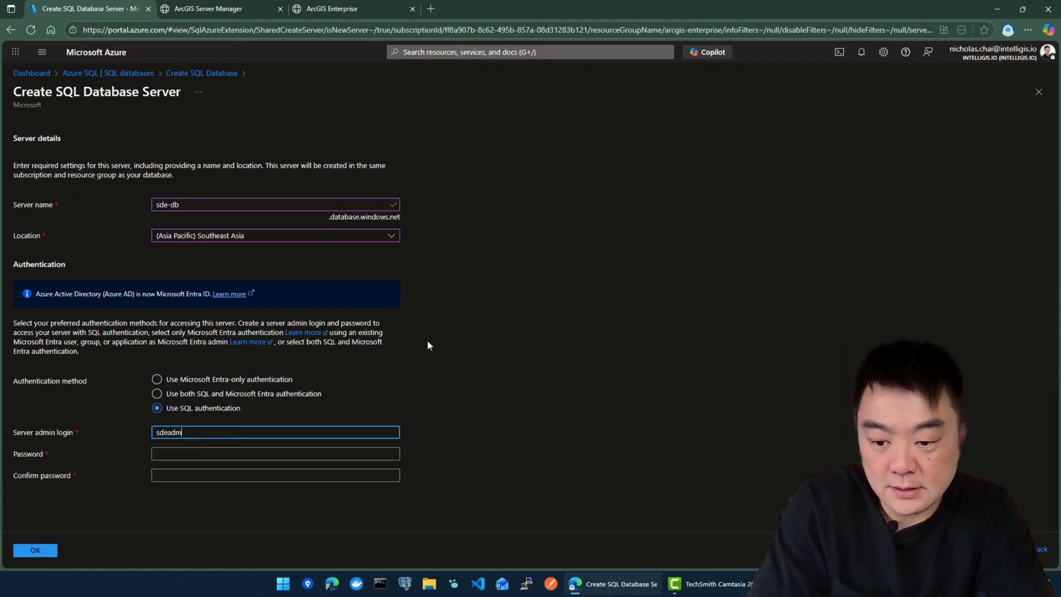
key("Tab")
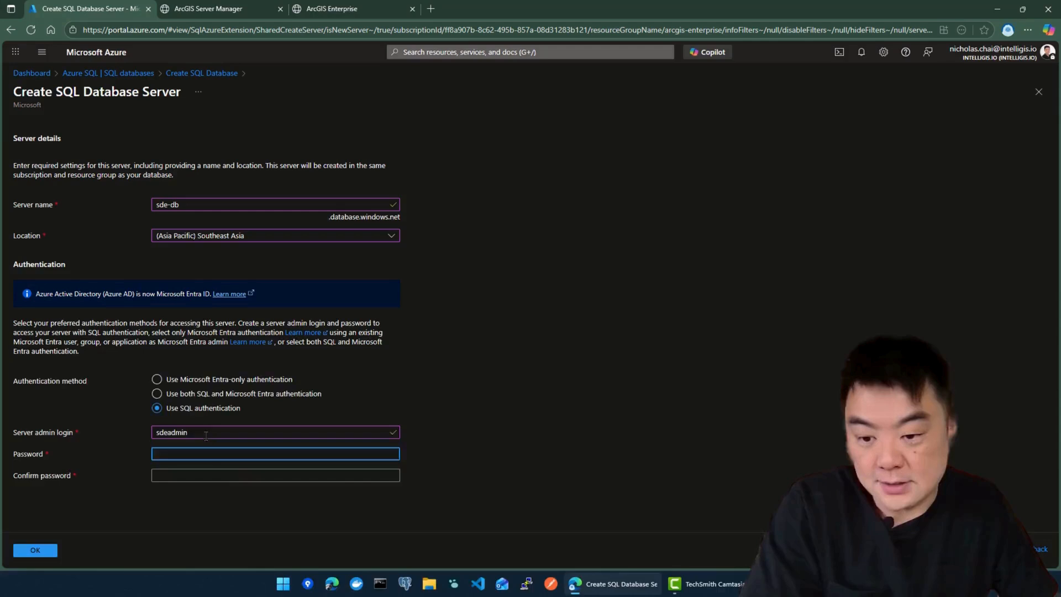
double_click(171, 433)
left_click(211, 455)
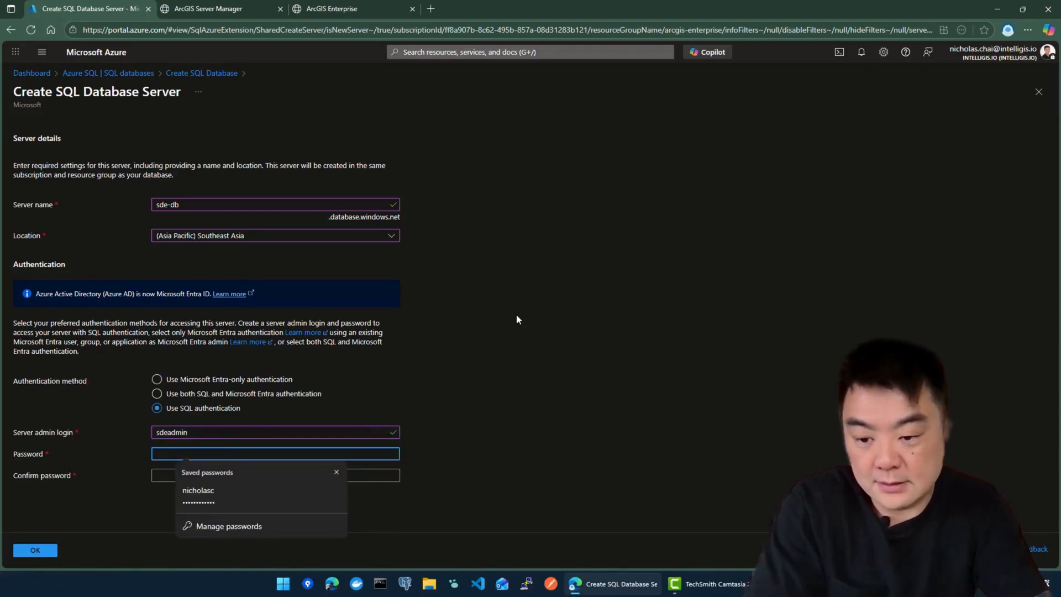
type("••••••••••••")
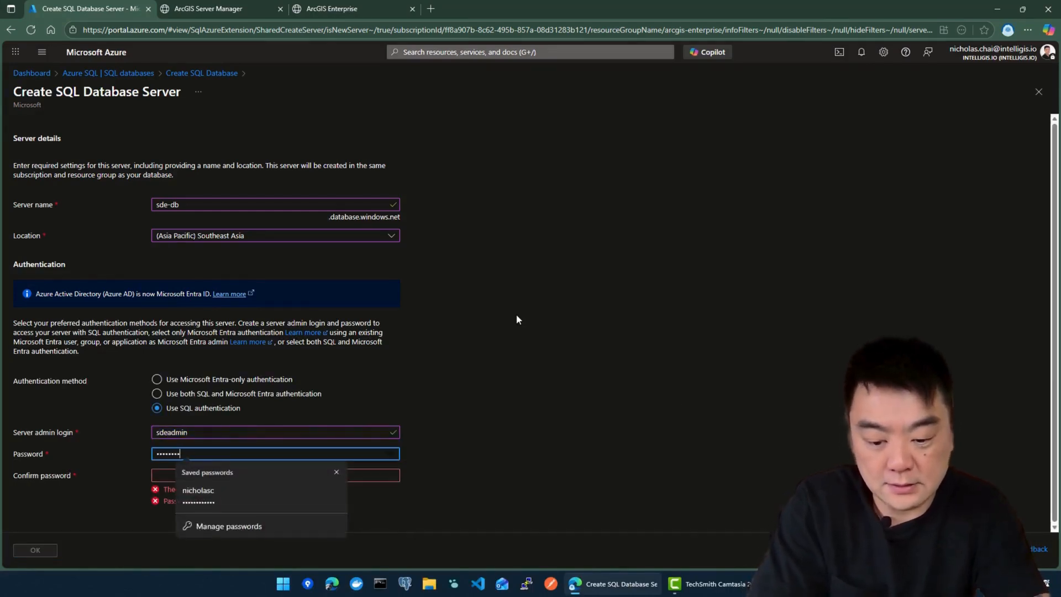
key("Tab")
type("••••••••")
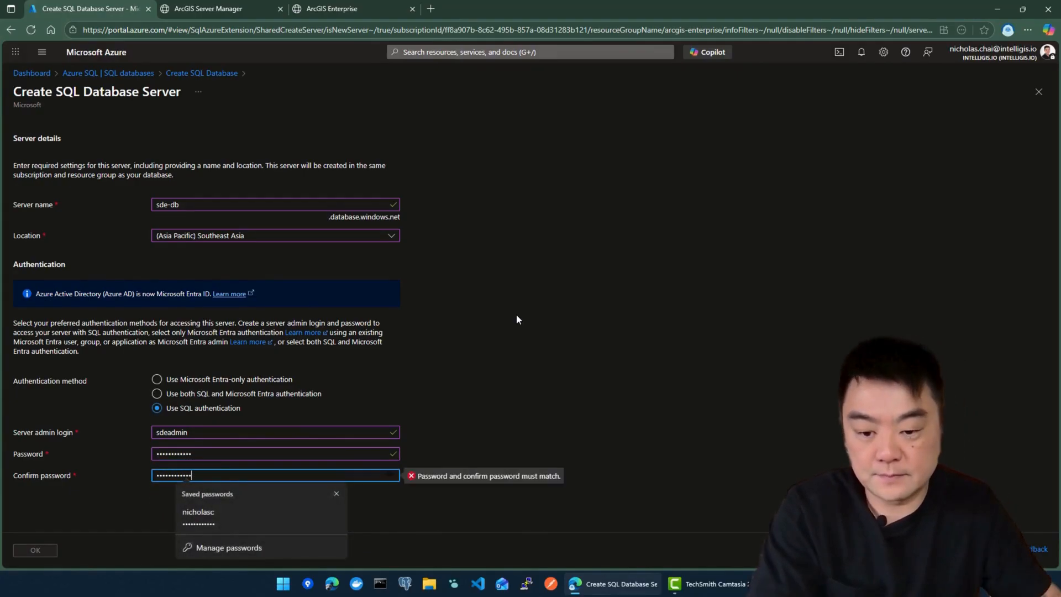
type("•")
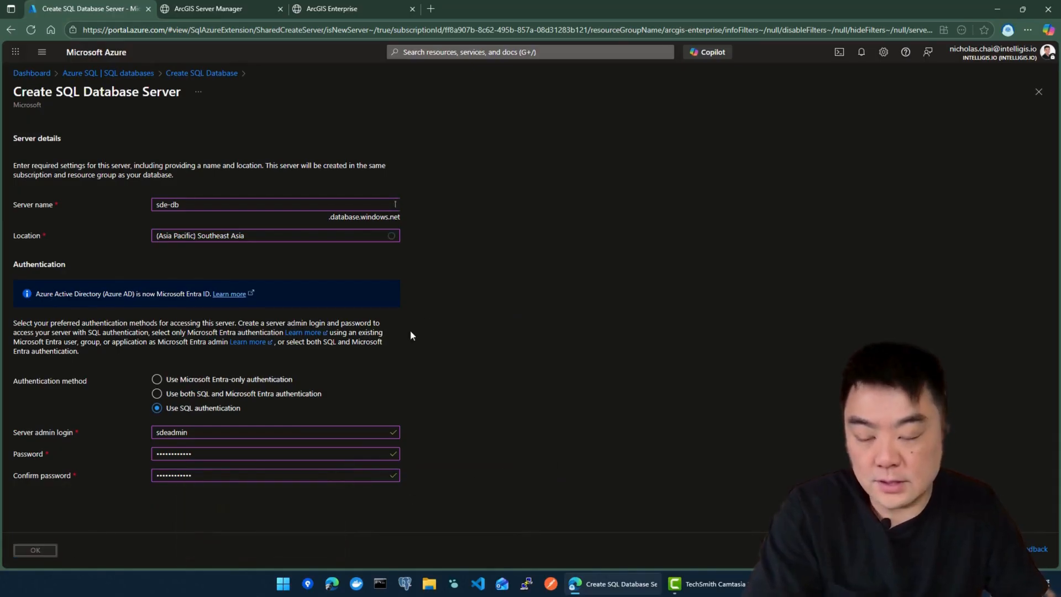
Step: Accept the new sde-db server for agdb, review Basics, and continue to Networking
key("Return")
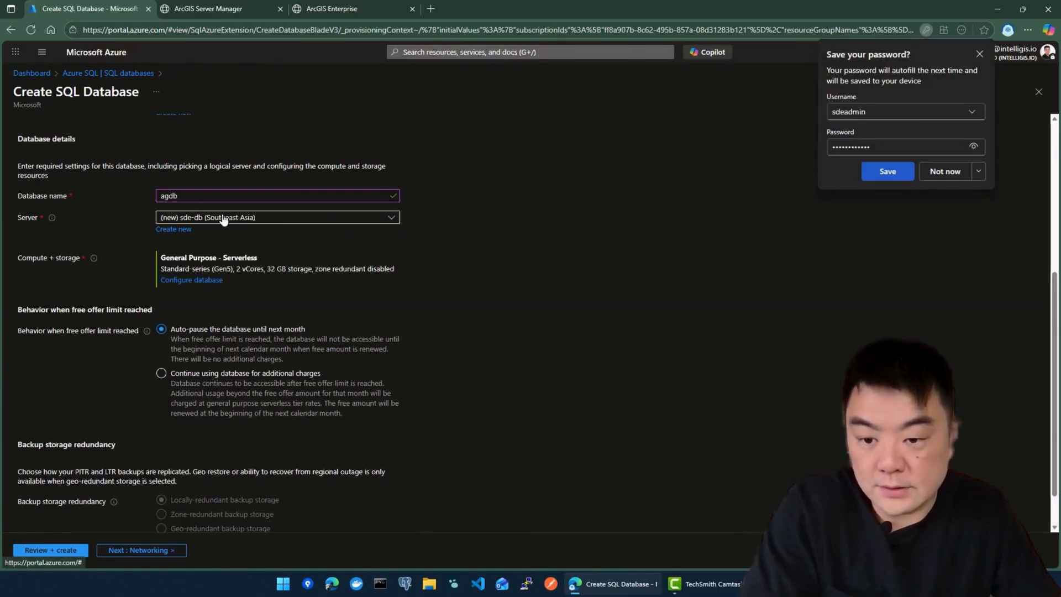
scroll(221, 243, "down", 1)
scroll(221, 249, "up", 1)
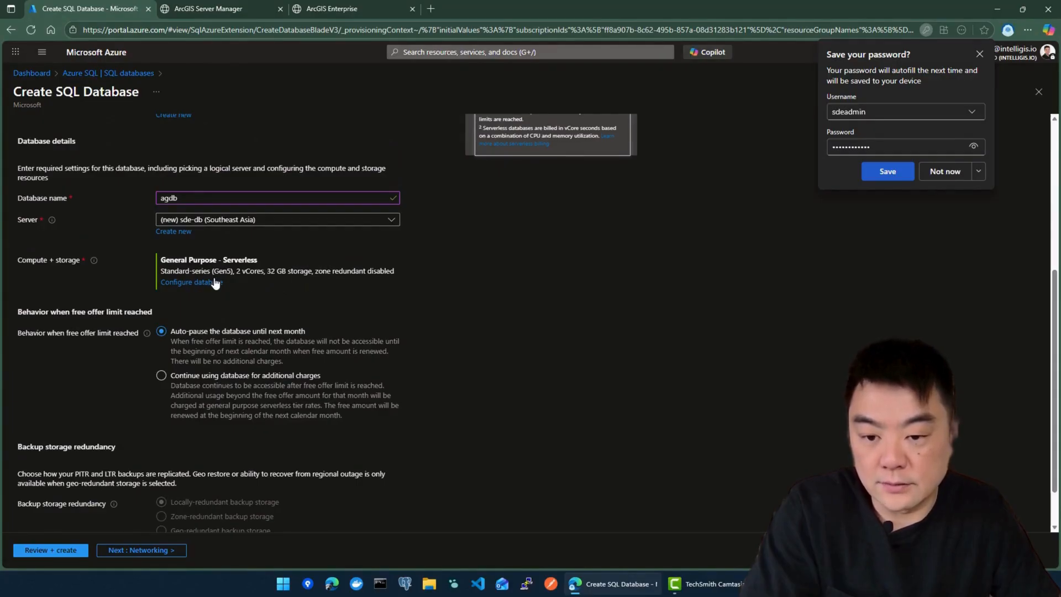
scroll(216, 288, "down", 1)
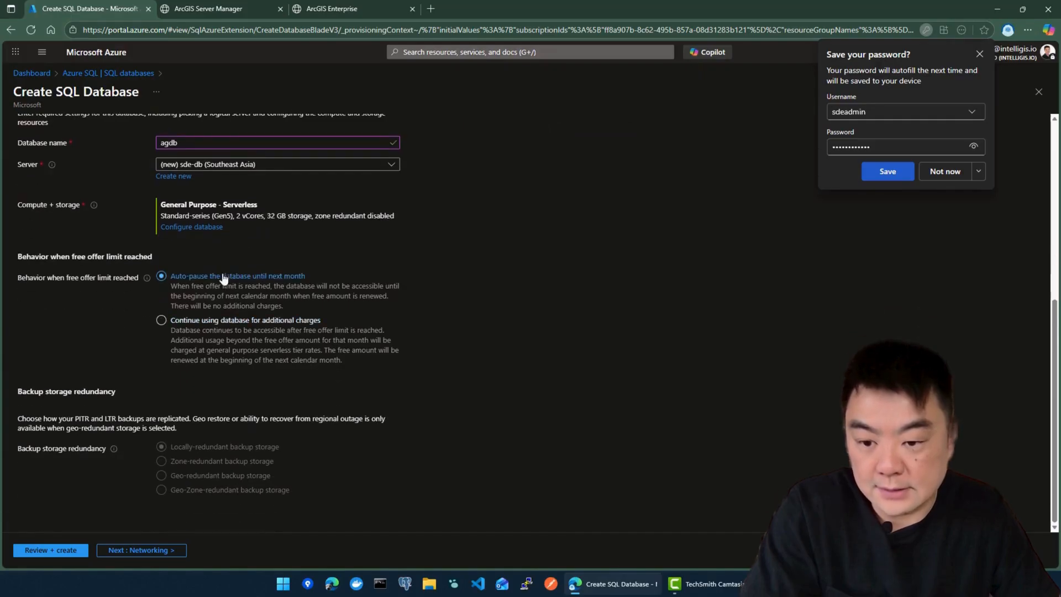
left_click(126, 551)
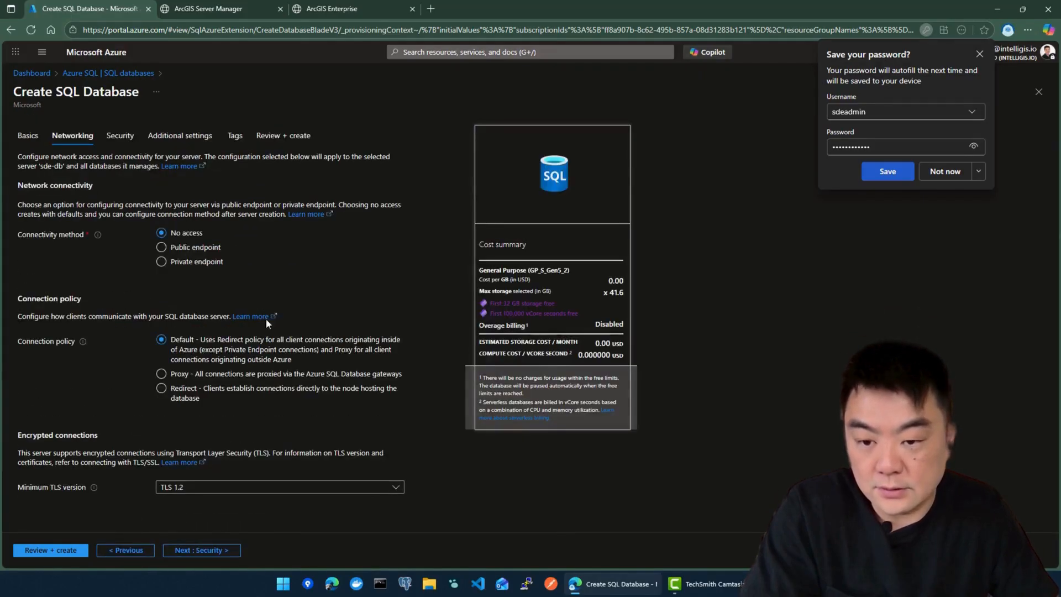
Step: Use a public endpoint, allow Azure services and the current client IP, keep minimum TLS 1.2
left_click(159, 249)
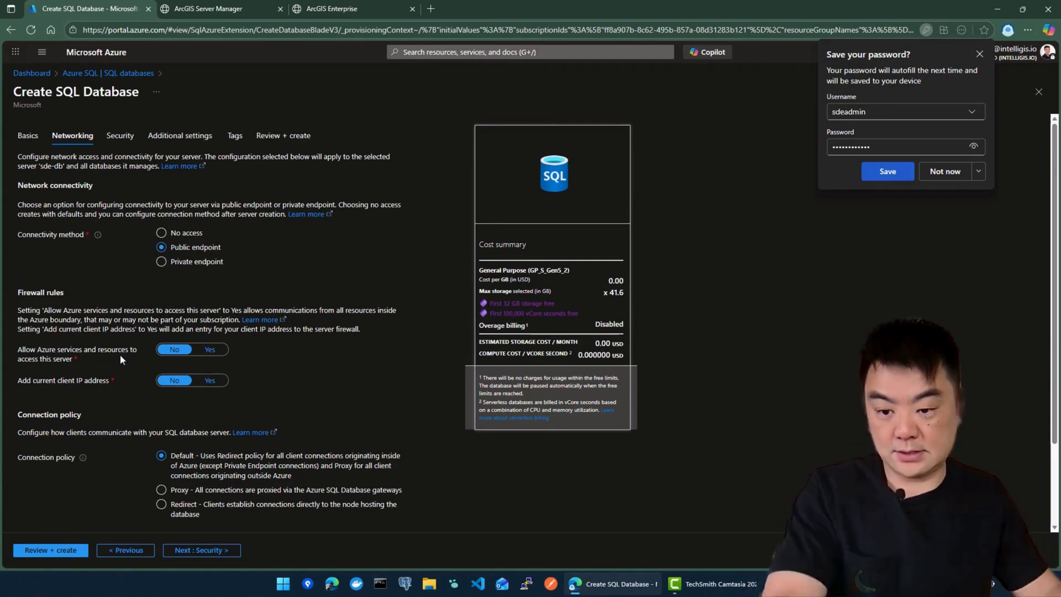
left_click(216, 353)
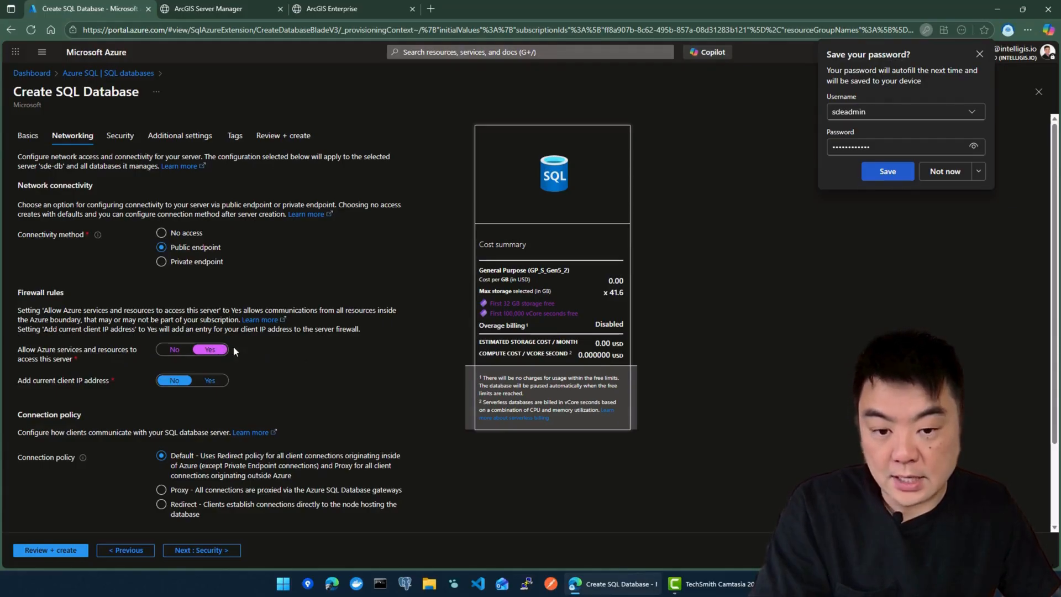
left_click(210, 380)
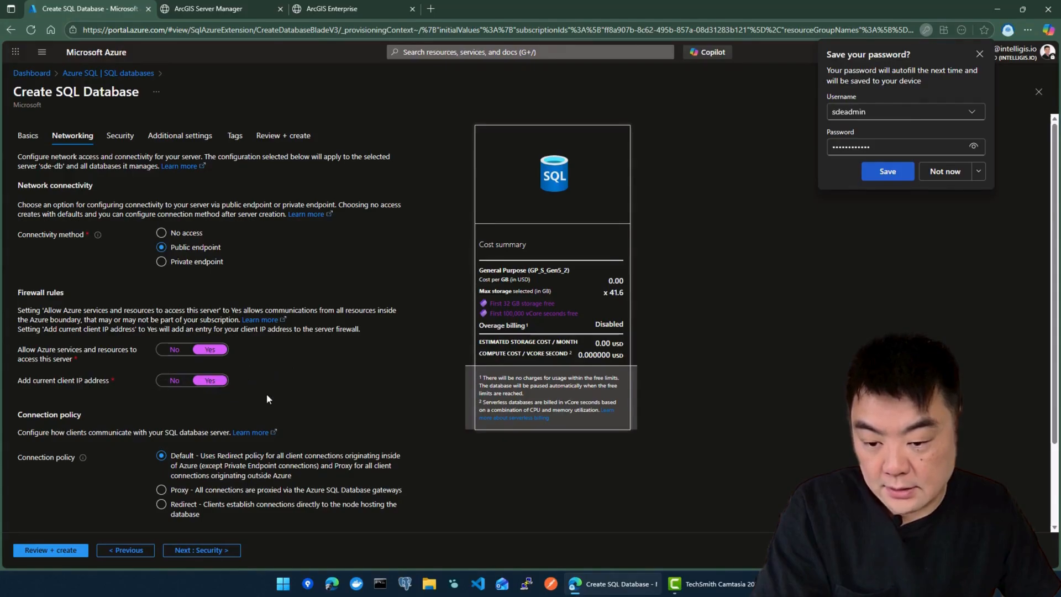
scroll(267, 398, "down", 2)
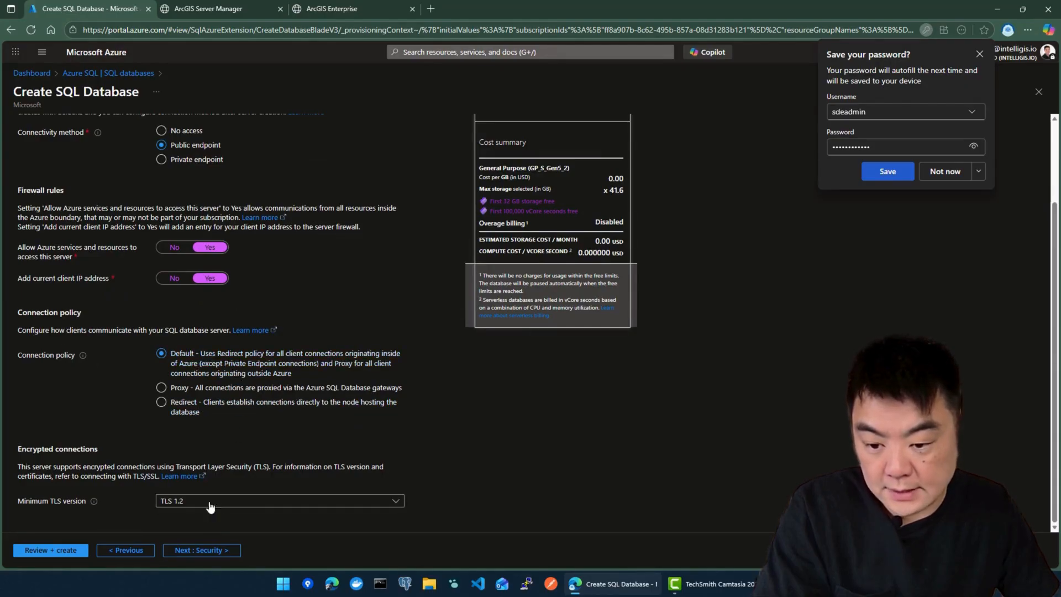
left_click(184, 501)
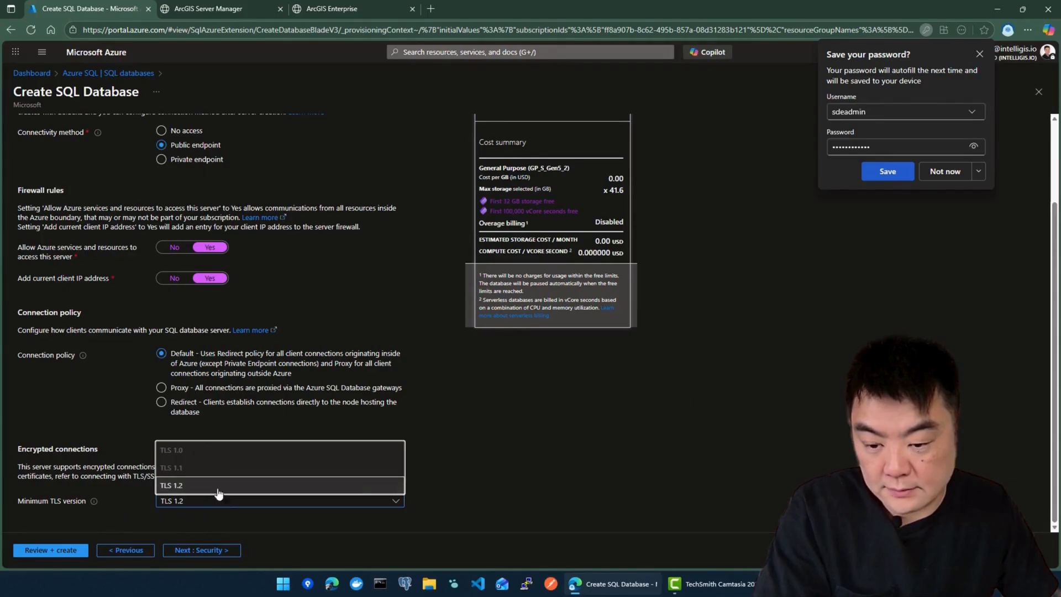
left_click(218, 491)
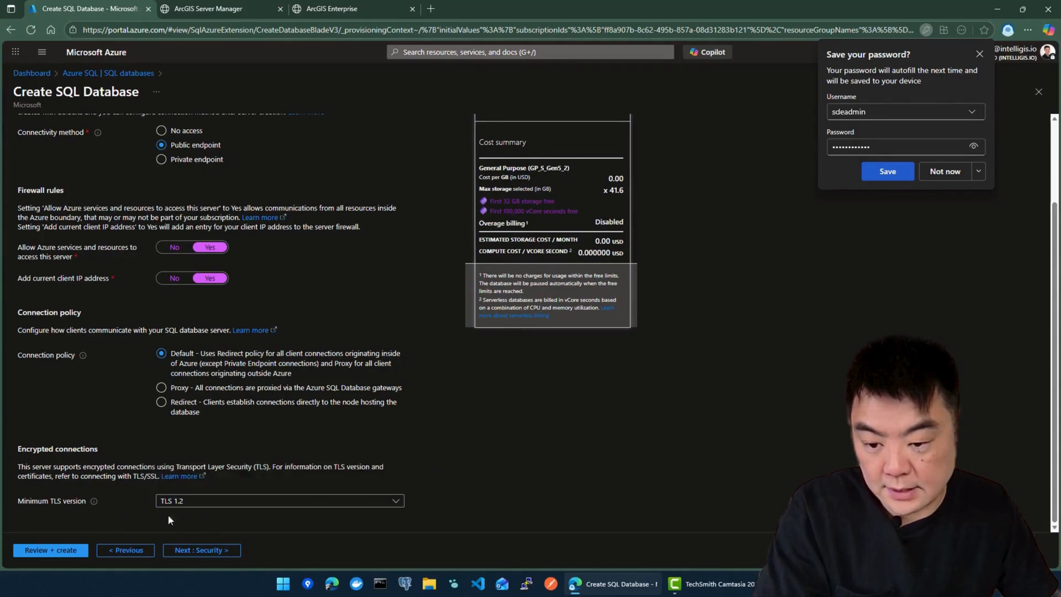
left_click(215, 553)
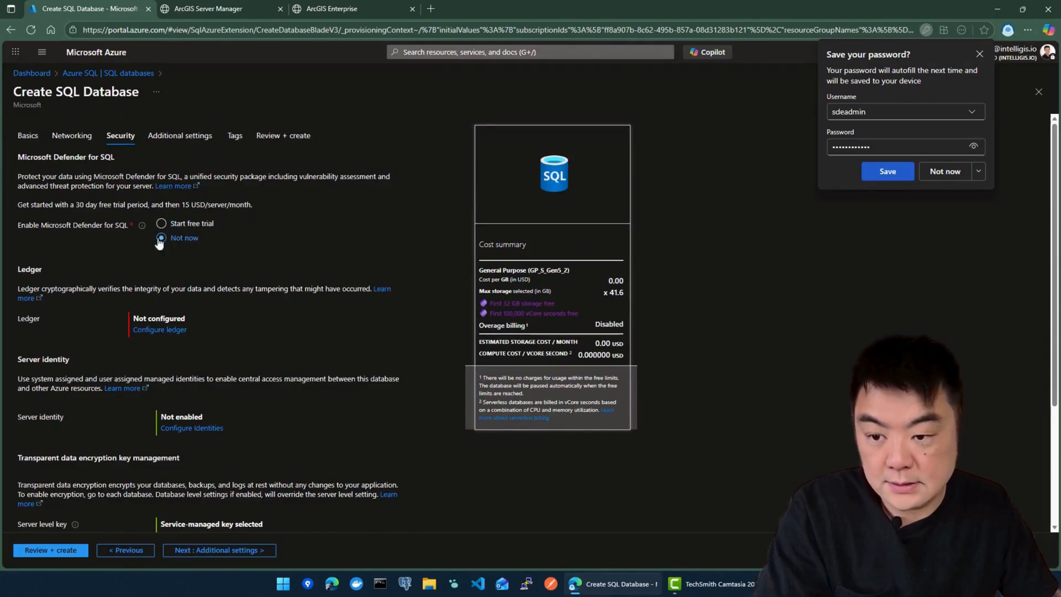
Step: Skip through Security, Additional settings and Tags to Review + create and check the summary
scroll(166, 276, "down", 3)
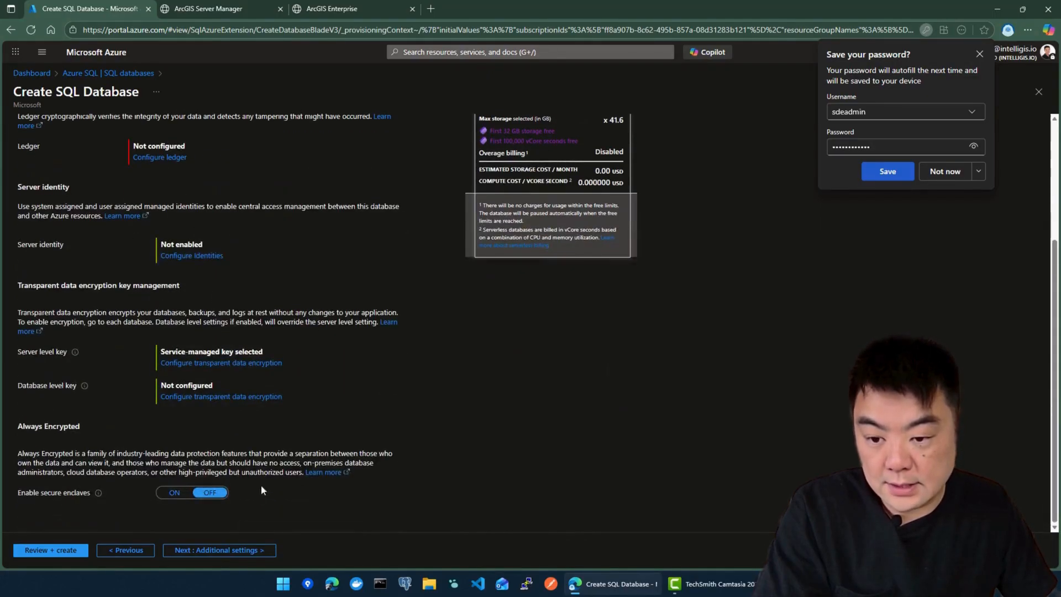
left_click(227, 553)
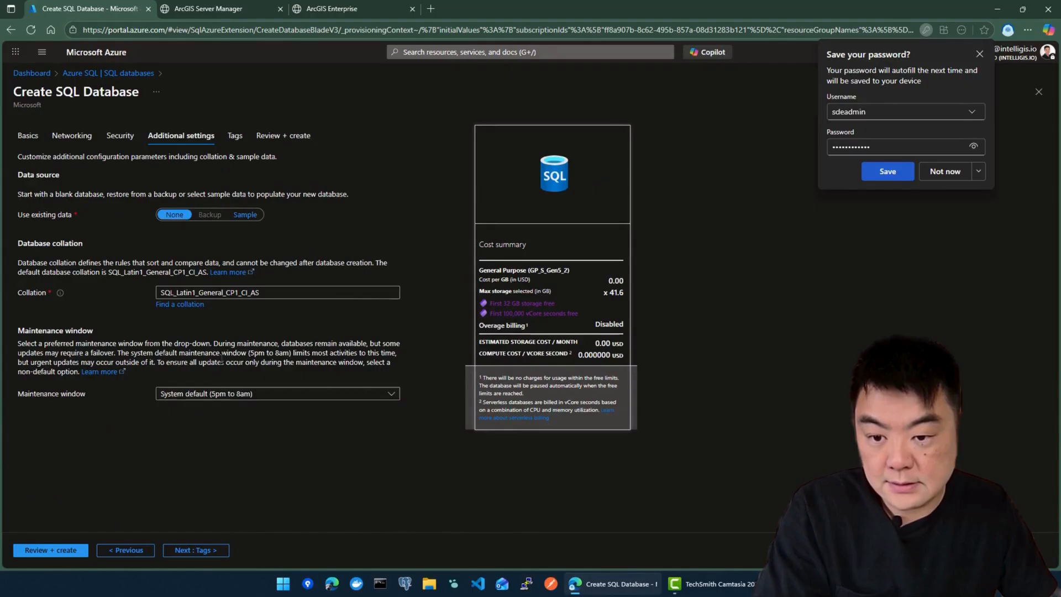
left_click(199, 551)
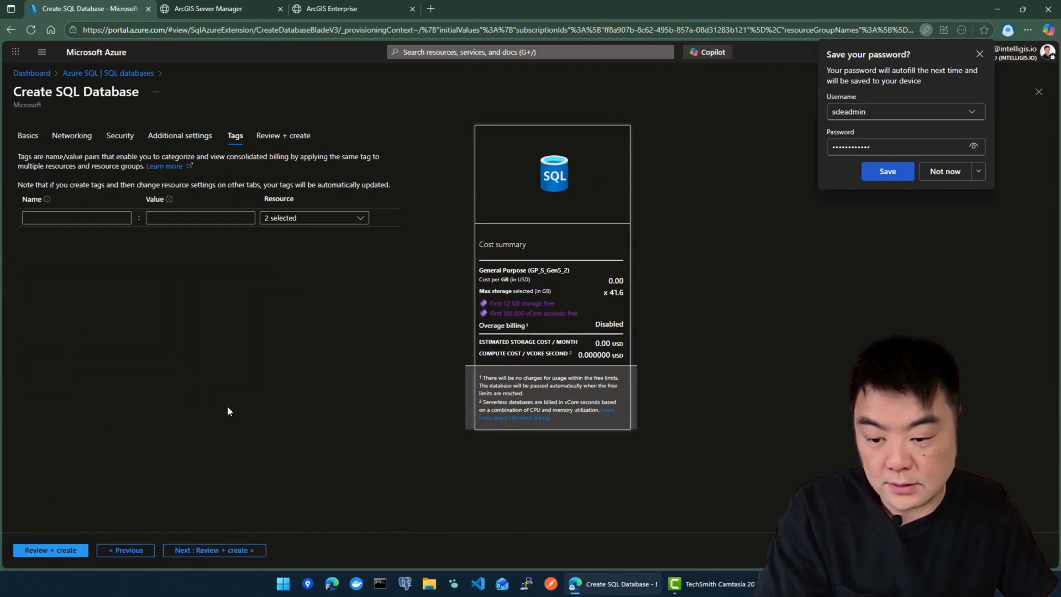
left_click(204, 552)
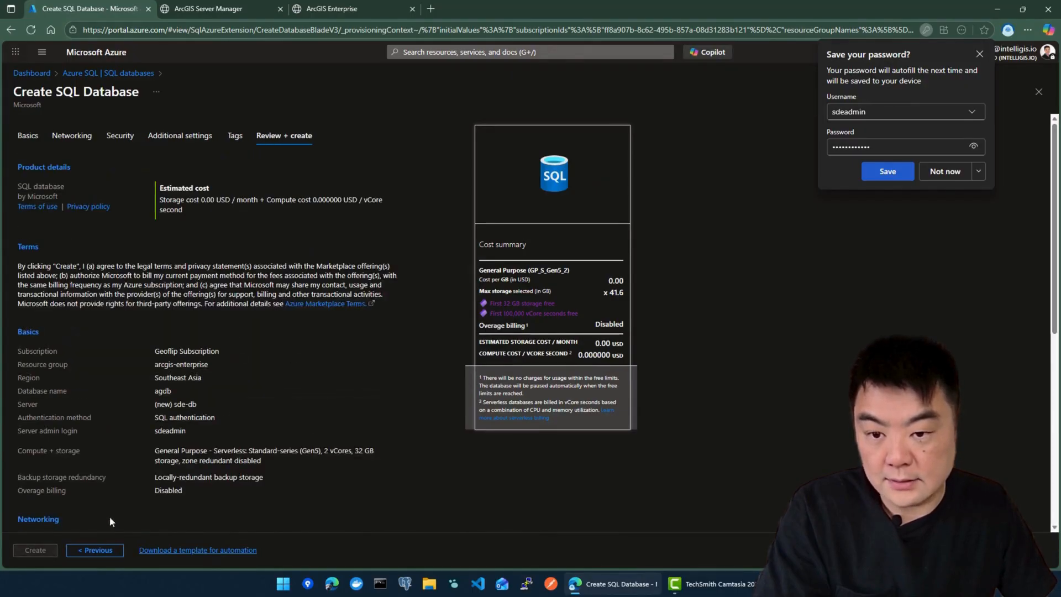
scroll(125, 443, "down", 5)
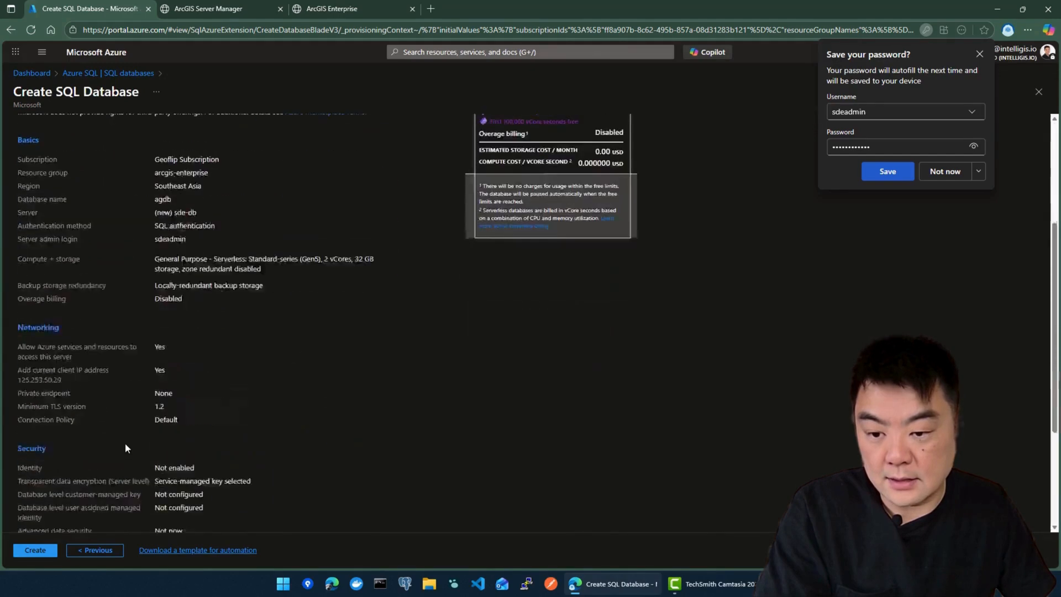
scroll(125, 442, "up", 5)
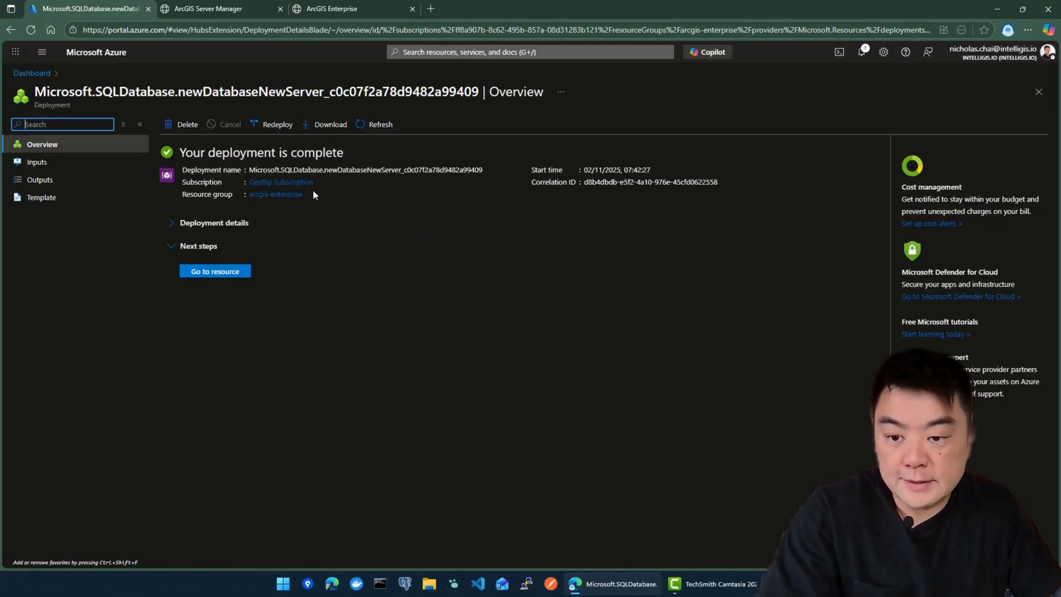
Step: Go to the newly deployed agdb database resource from the deployment page
left_click(224, 272)
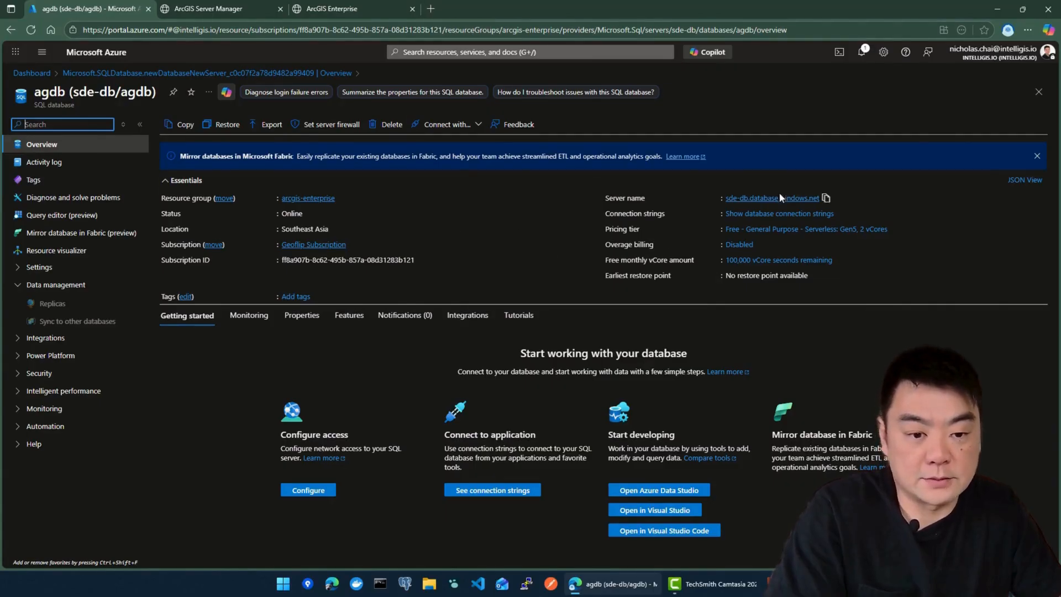
Step: Open a new blank browser tab next to the agdb database page
left_click(428, 8)
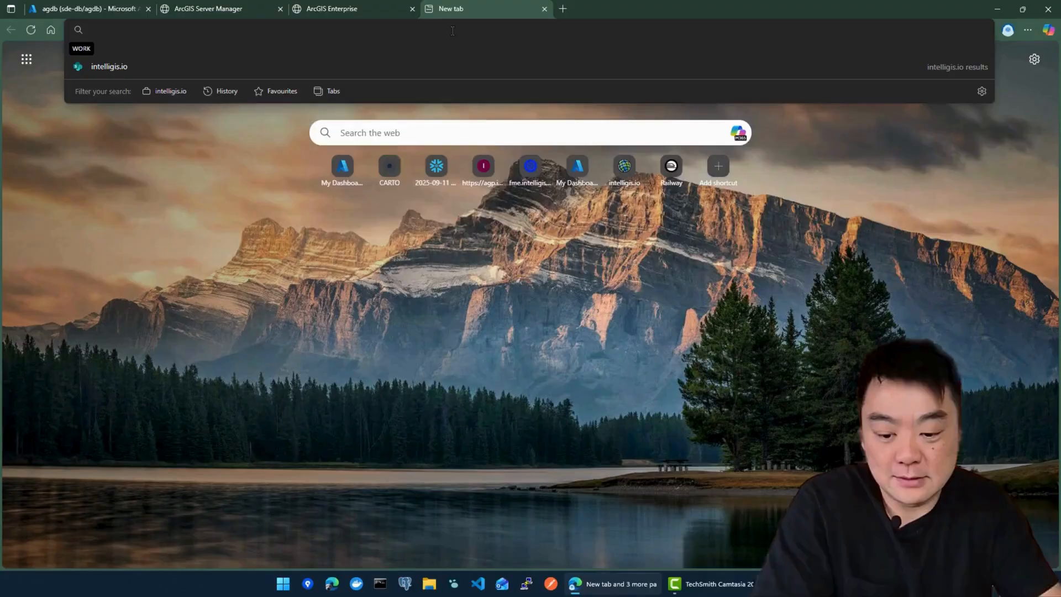
Step: Find the Install SQL Server Management Studio article, download SSMS 21 and run vs_SSMS.exe
type("sql server manag")
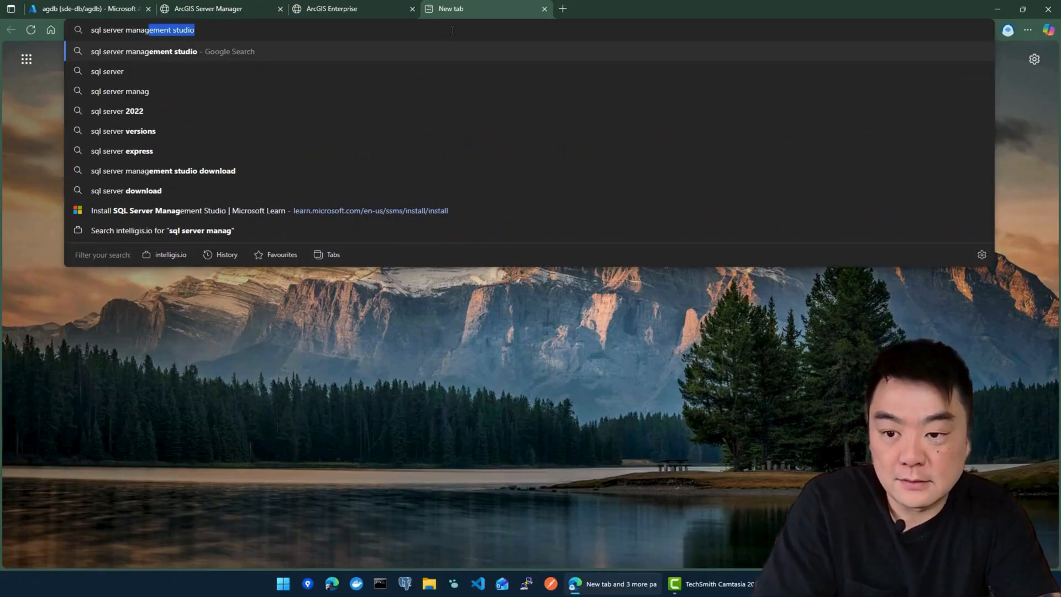
key("Return")
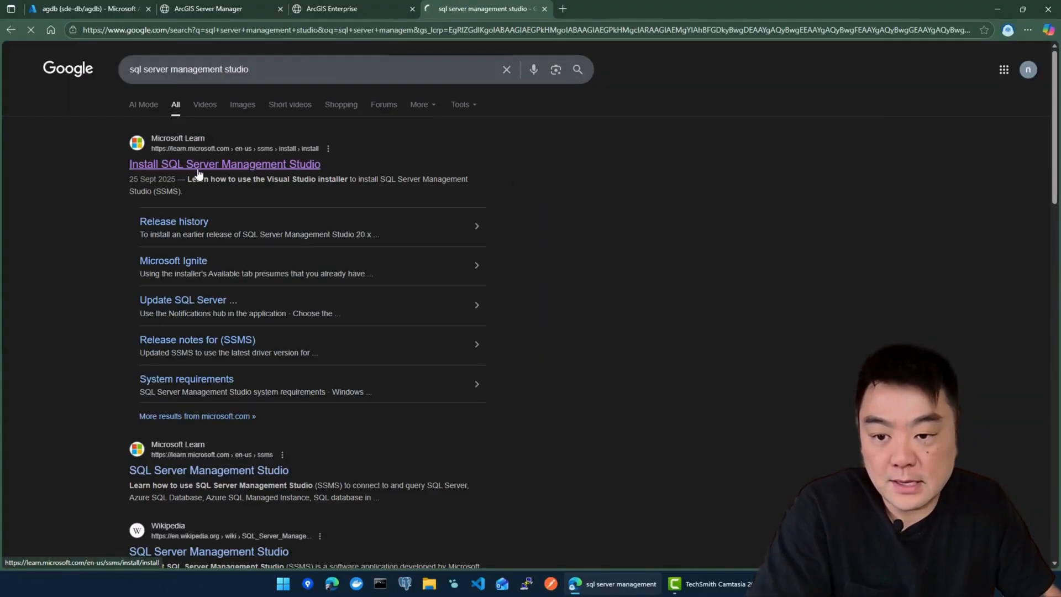
left_click(249, 175)
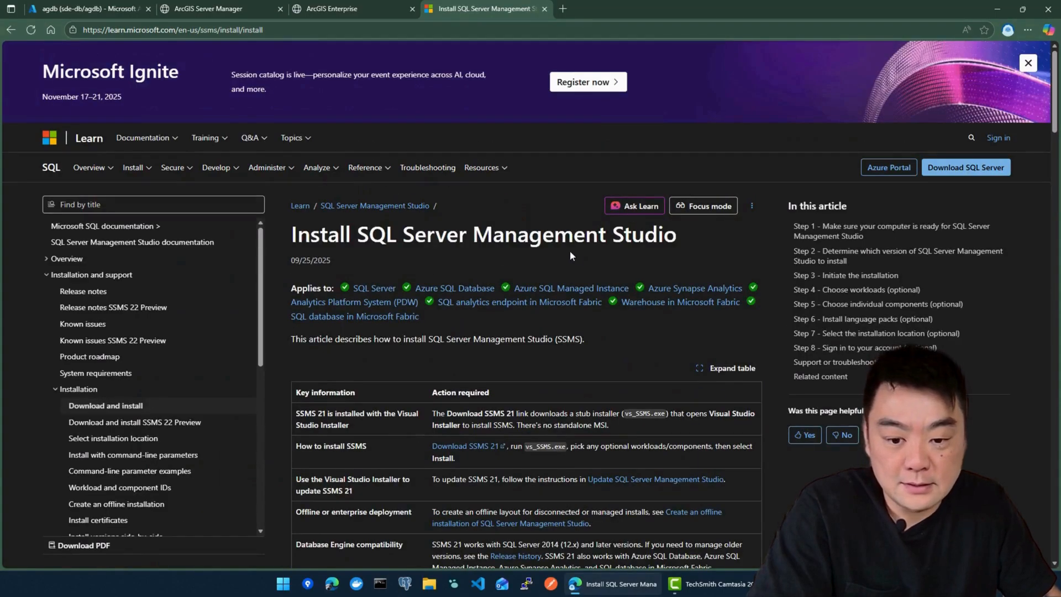
scroll(571, 252, "down", 4)
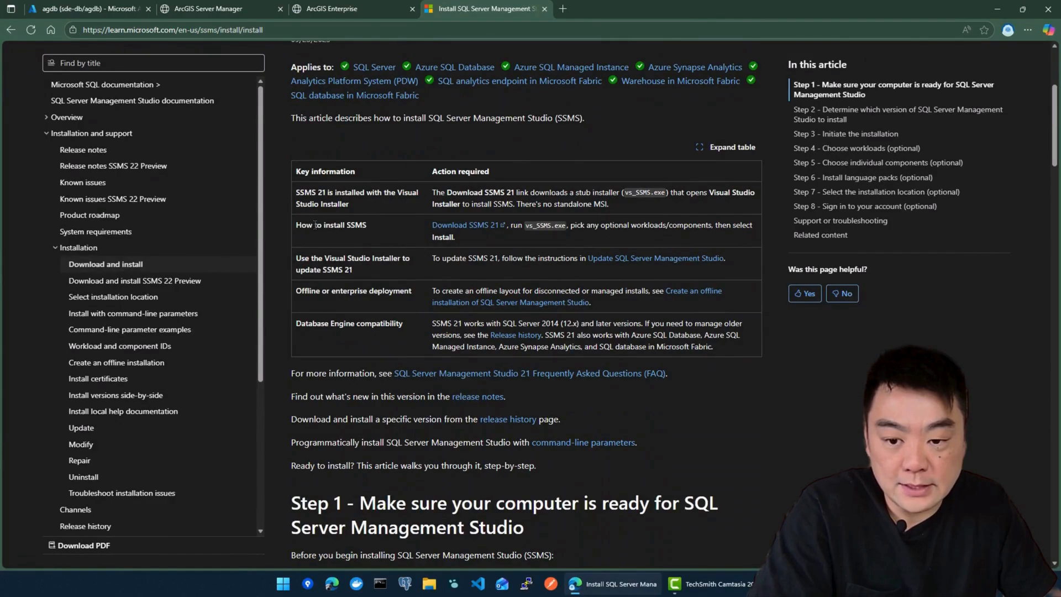
left_click_drag(389, 233, 489, 227)
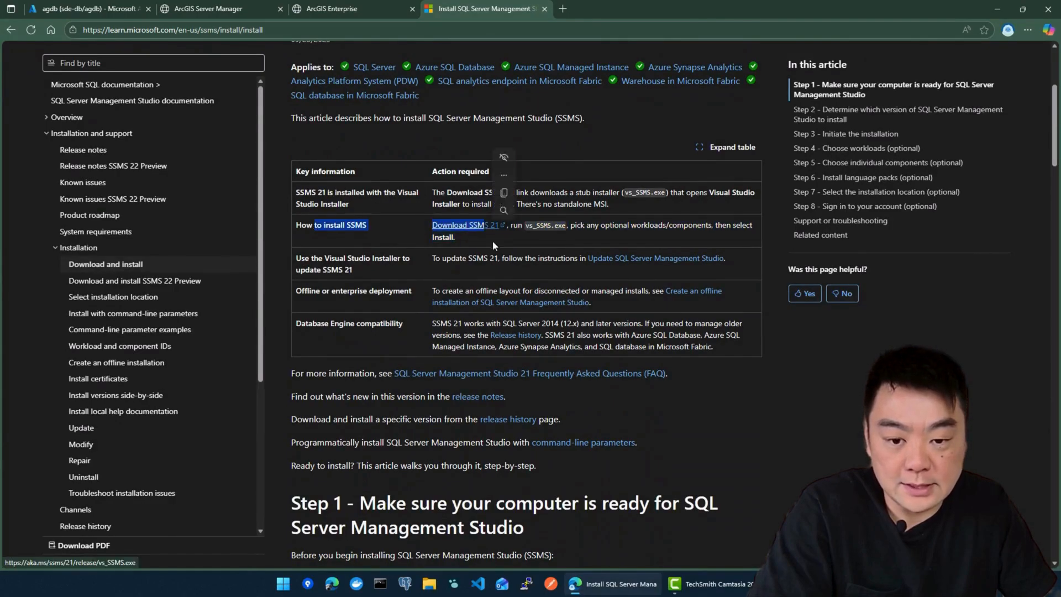
left_click(492, 241)
left_click(480, 229)
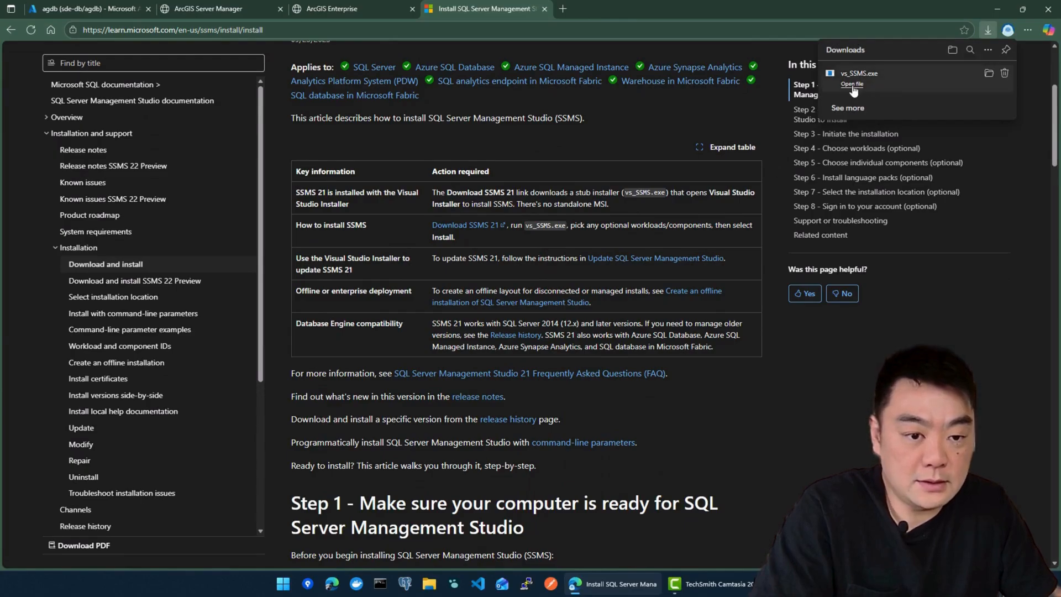
left_click(852, 84)
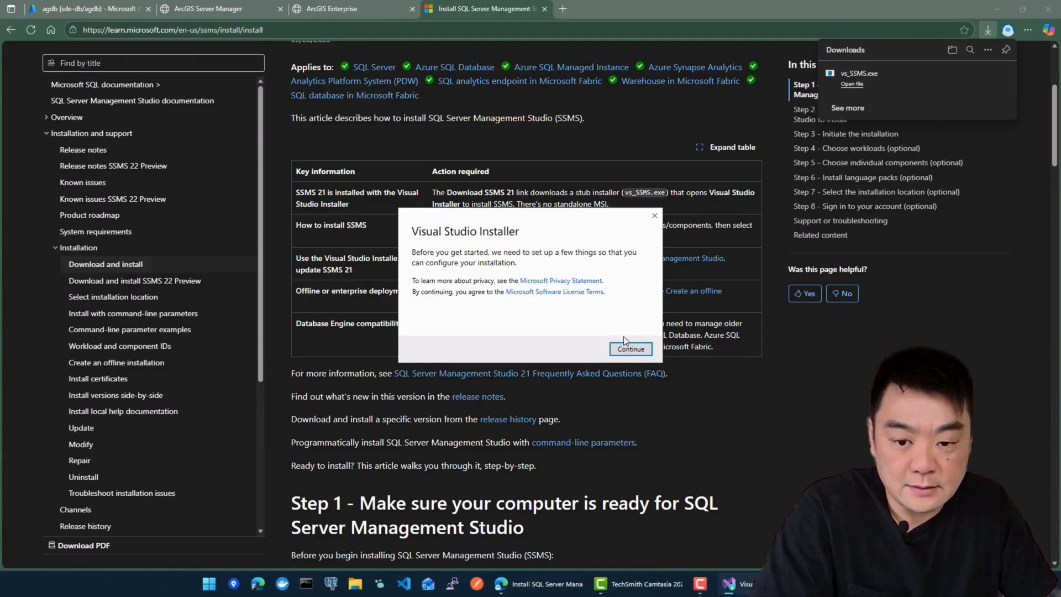
Step: Install SQL Server Management Studio 21 (version 21.6.17) through Visual Studio Installer, then minimize the installer
left_click(630, 350)
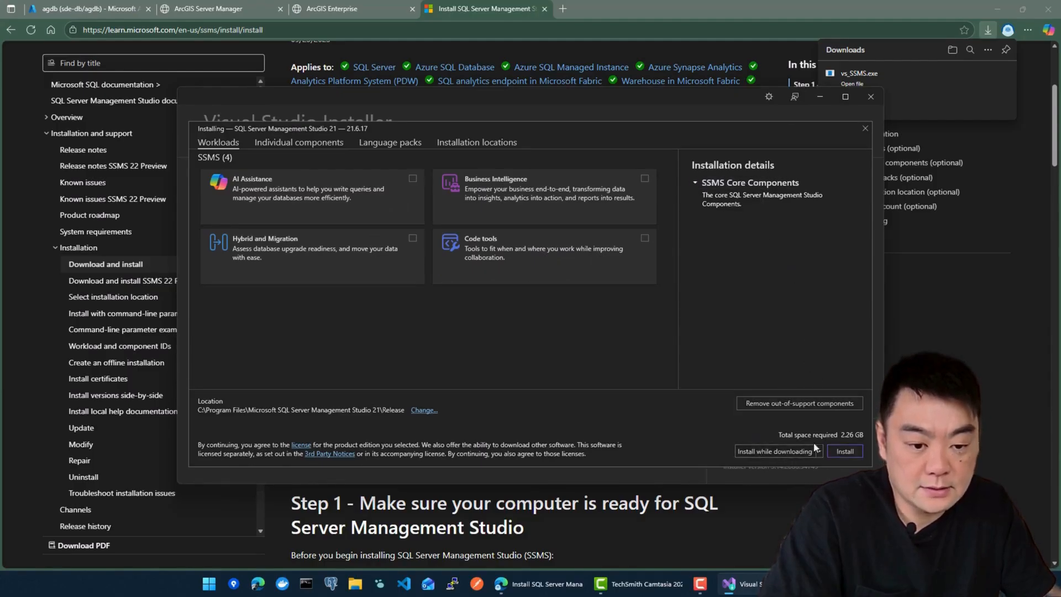
left_click(845, 451)
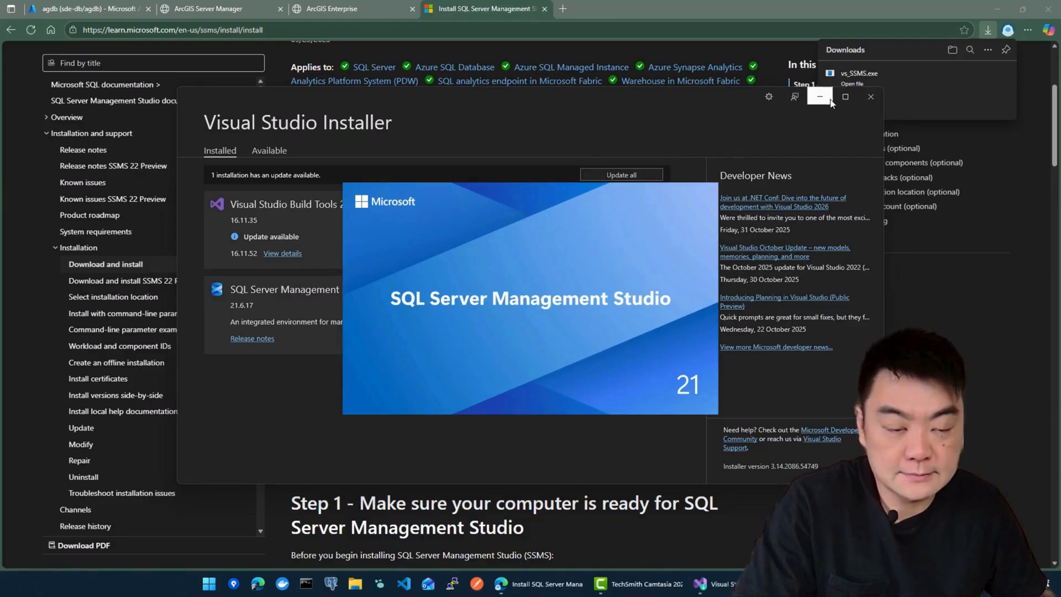
left_click(829, 99)
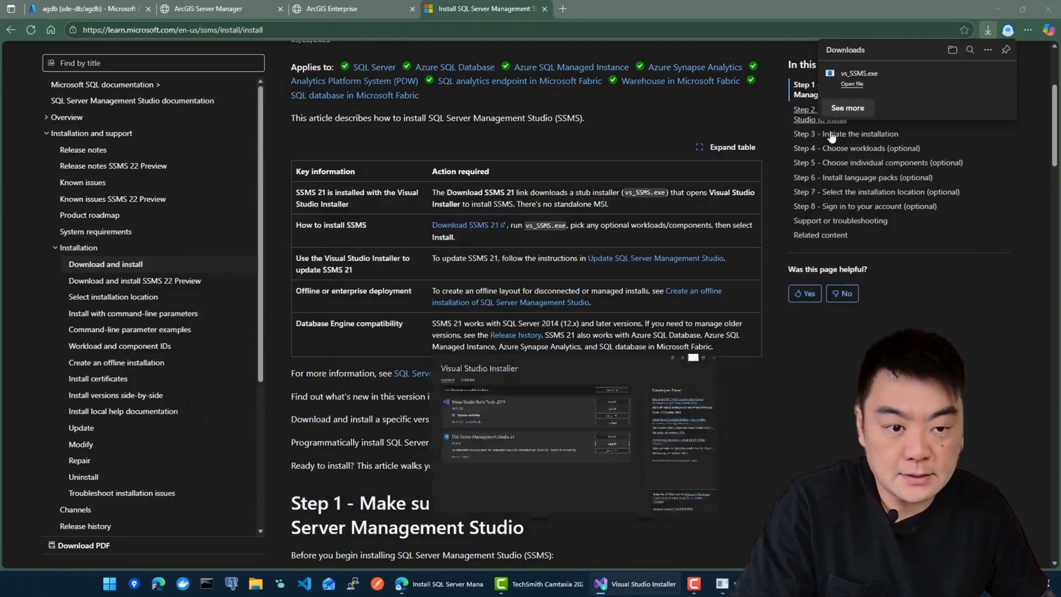
Step: Bring up the agdb database overview in Azure and skip the SSMS account sign-in for later
left_click(354, 10)
left_click(88, 9)
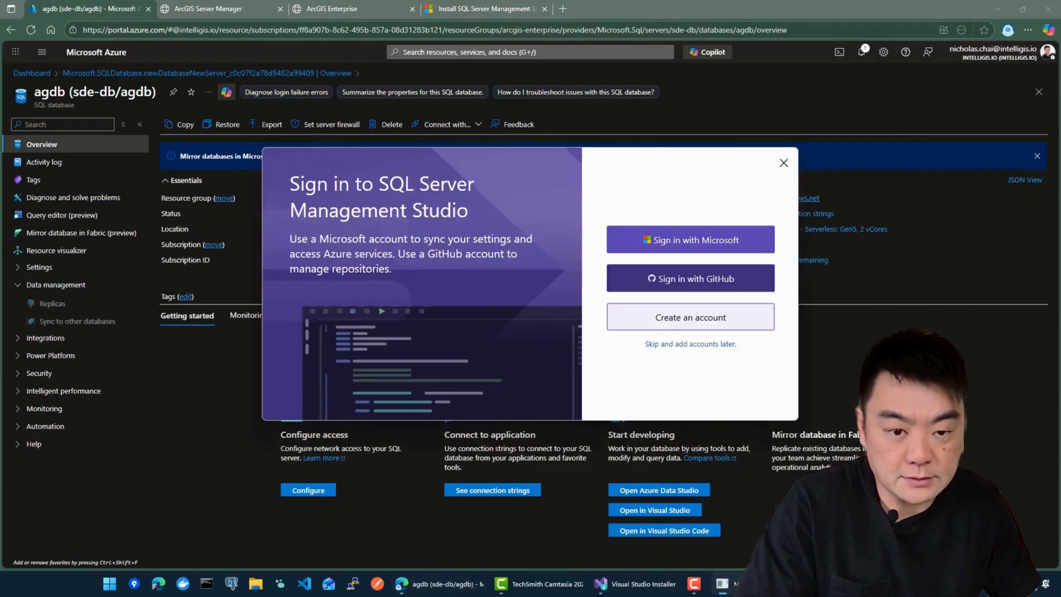
left_click_drag(691, 157, 522, 106)
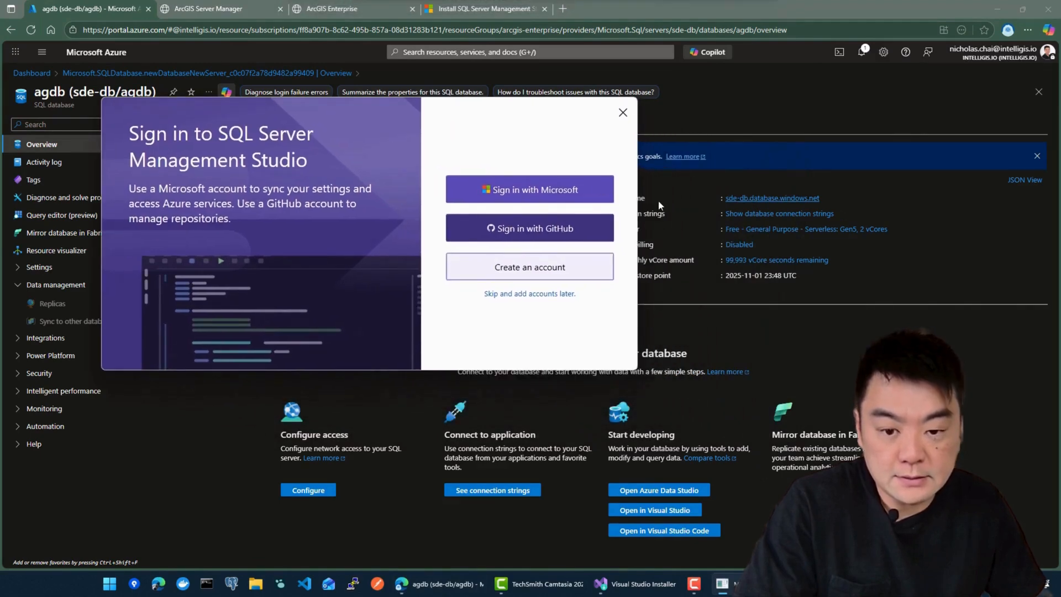
left_click(532, 295)
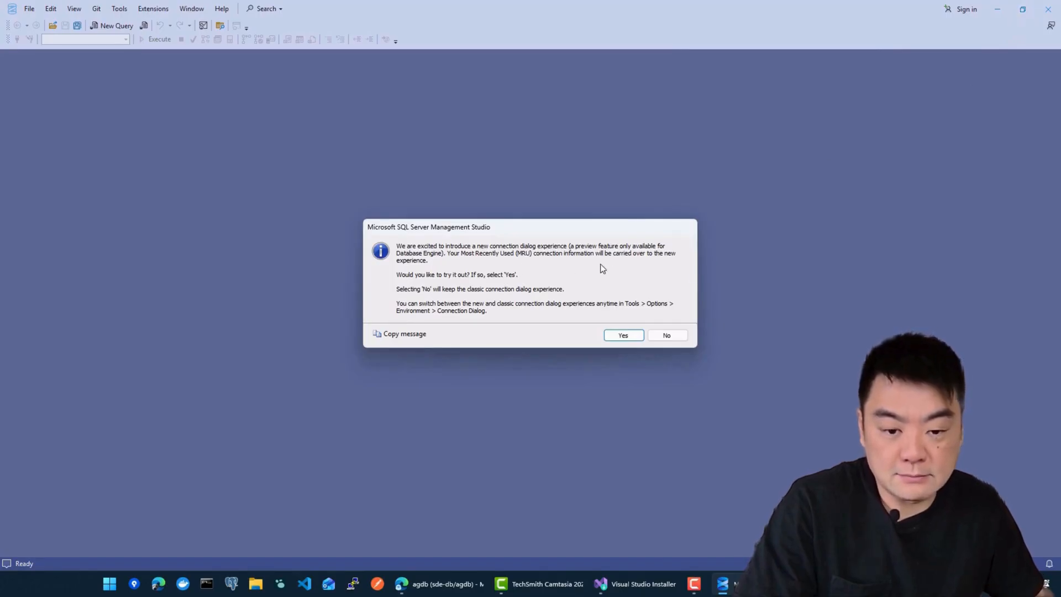
Step: Keep the classic connection dialog and paste server name sde-db.database.windows.net, copied from Azure
left_click(675, 341)
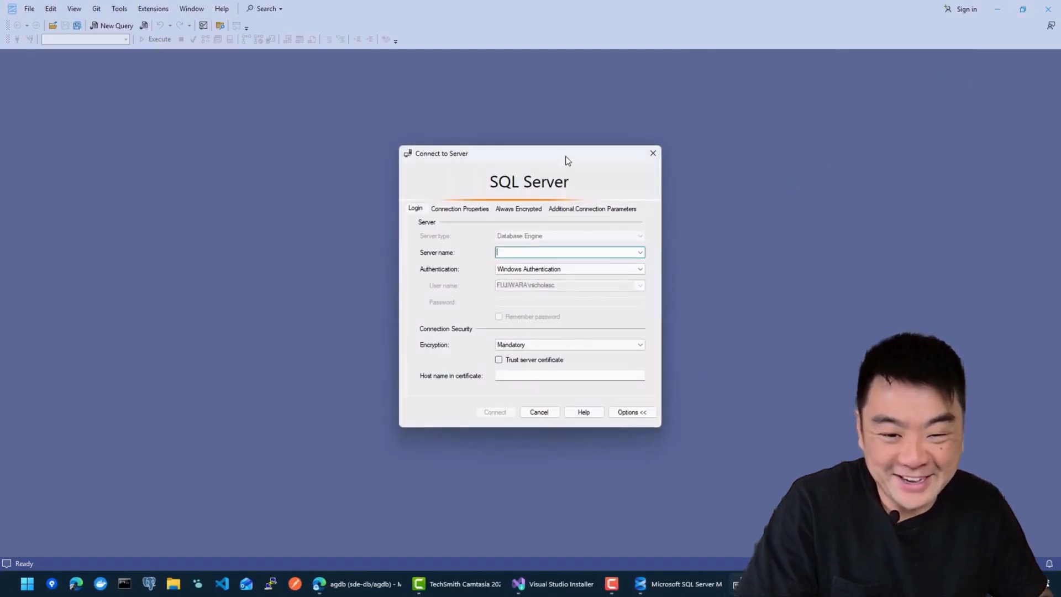
left_click_drag(566, 159, 490, 142)
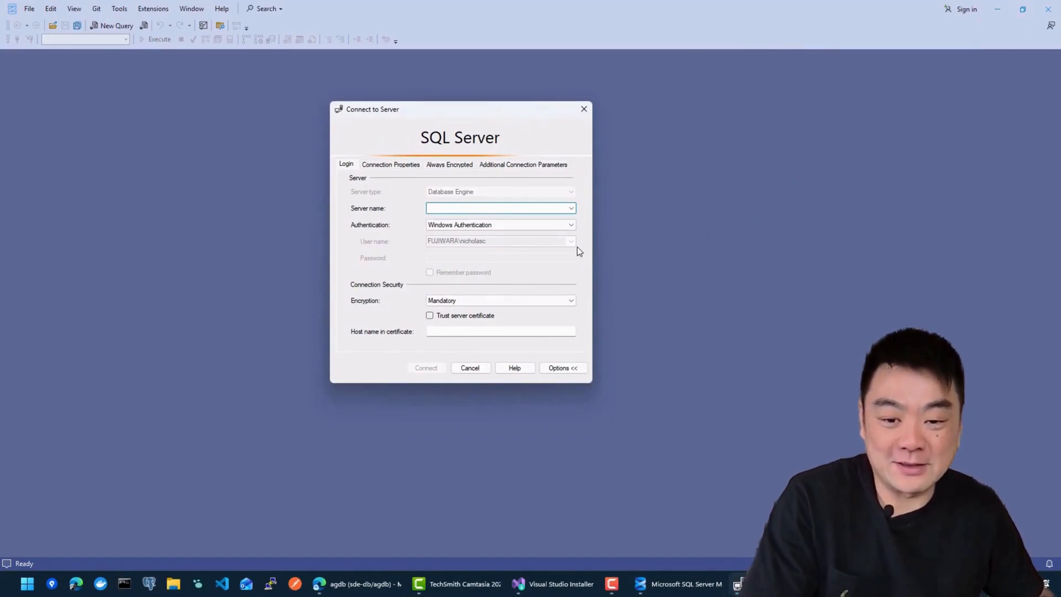
left_click(696, 595)
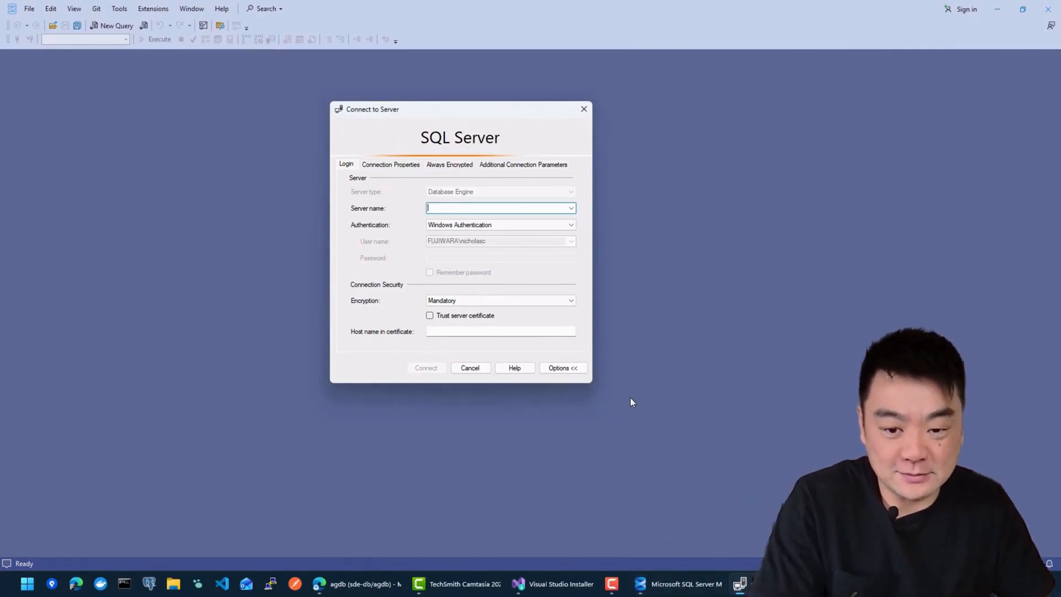
left_click(358, 584)
mouse_move(758, 202)
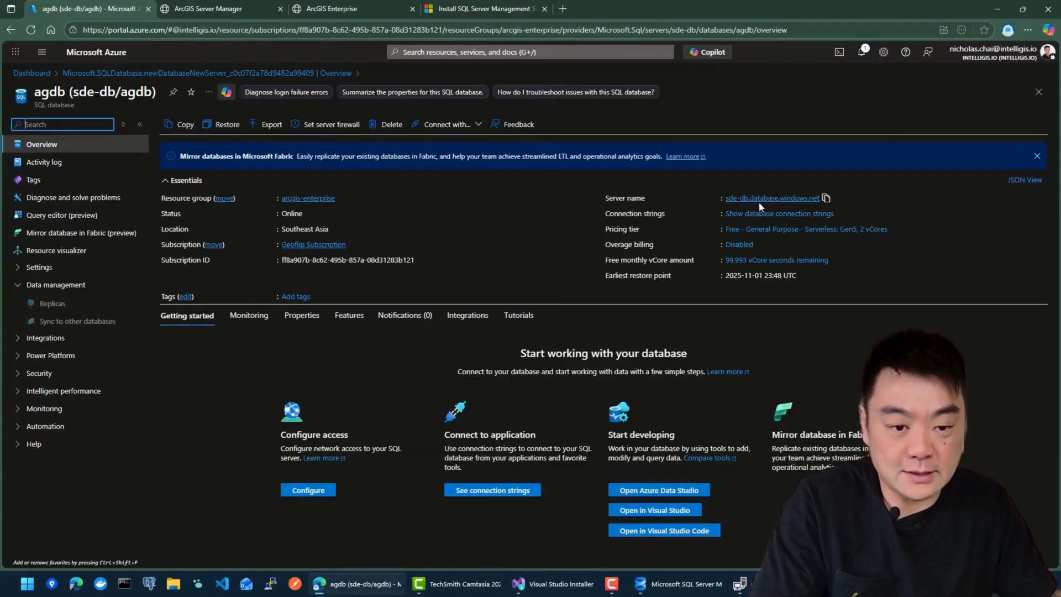
left_click(825, 197)
mouse_move(680, 584)
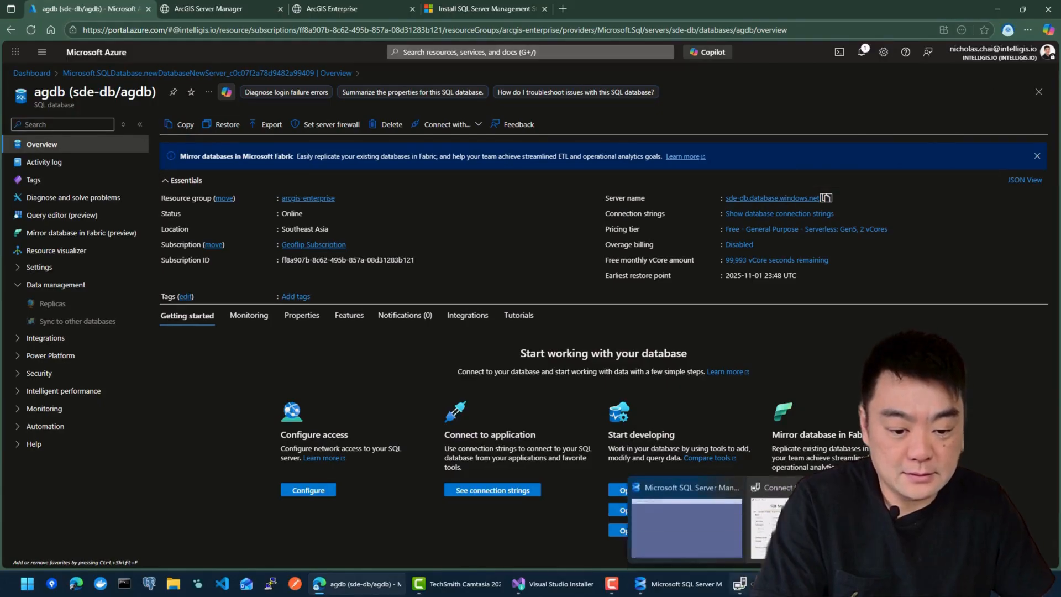
left_click(768, 527)
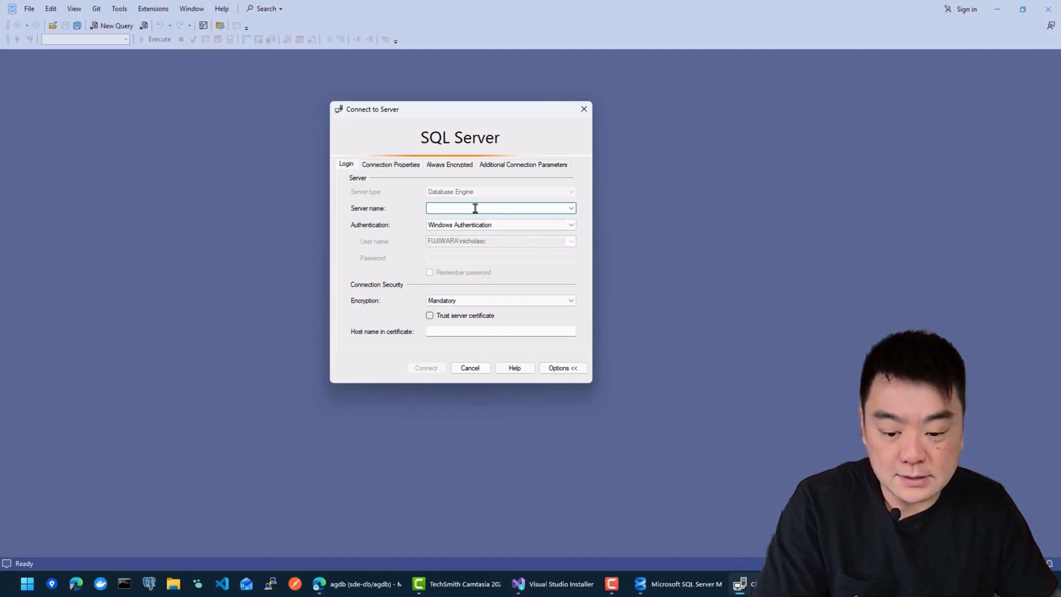
key("ctrl+v")
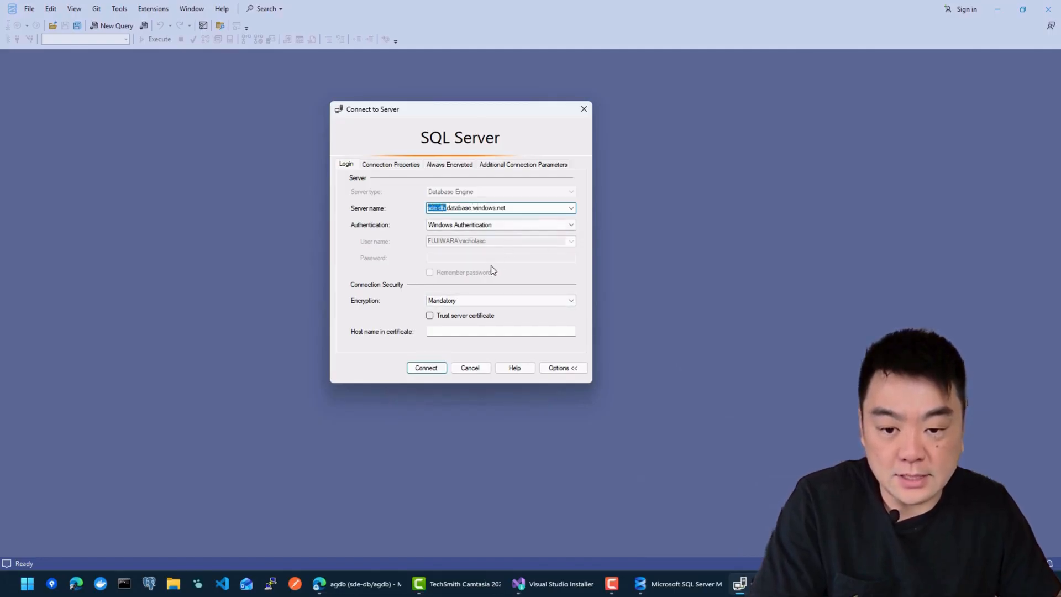
Step: Connect with SQL Server Authentication as sdeadmin, entering the password and remembering it
left_click(486, 226)
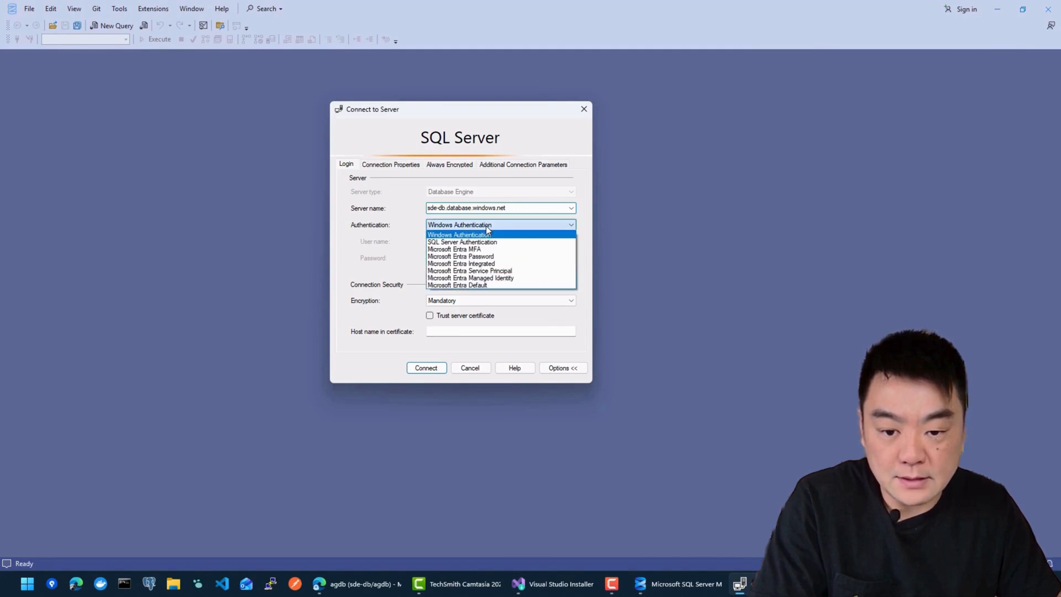
left_click(478, 243)
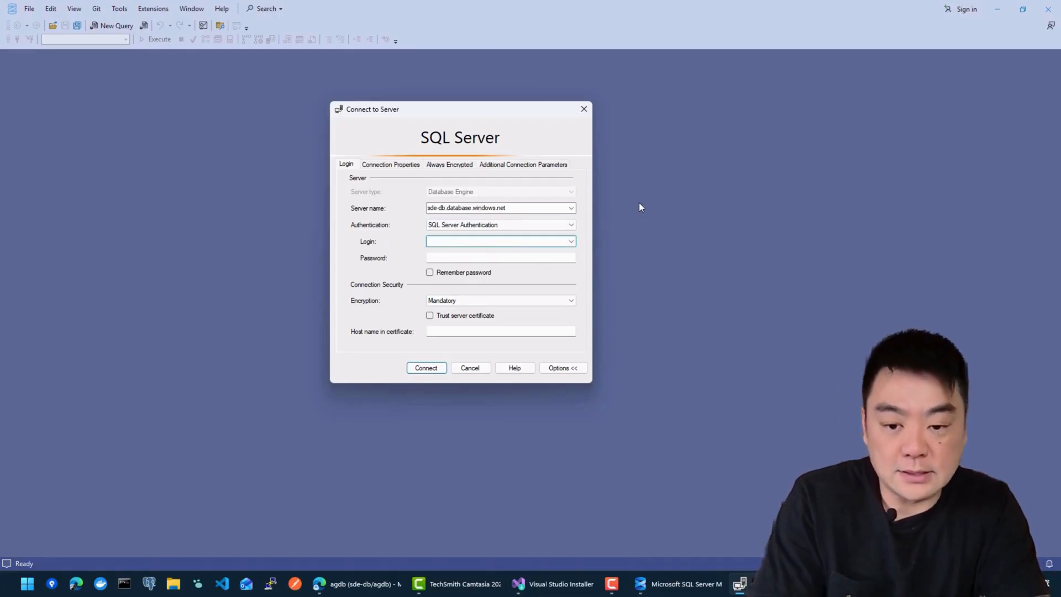
type("sdeadmin")
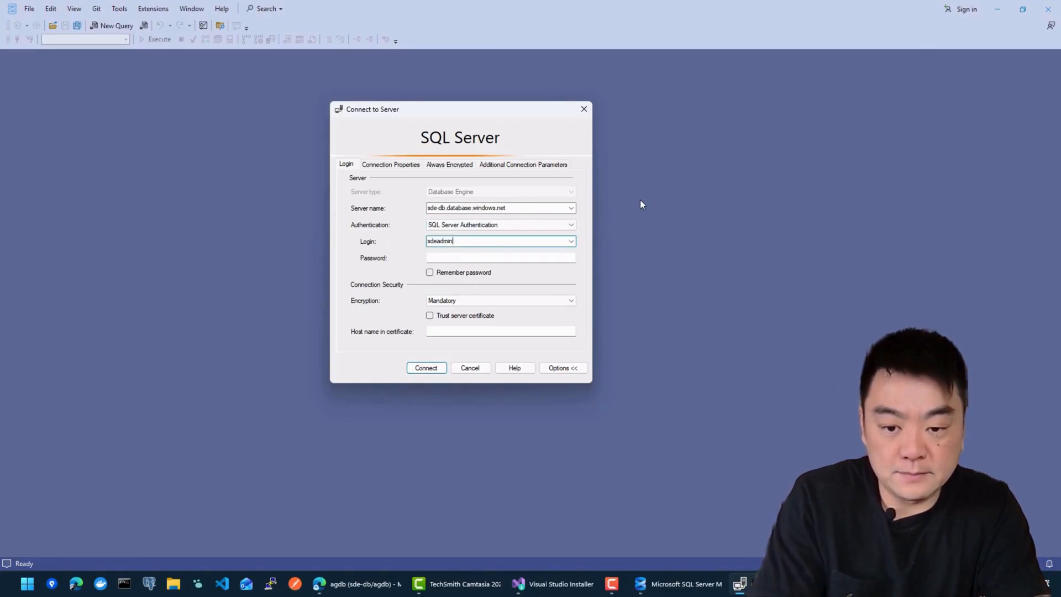
key("Tab")
type("********")
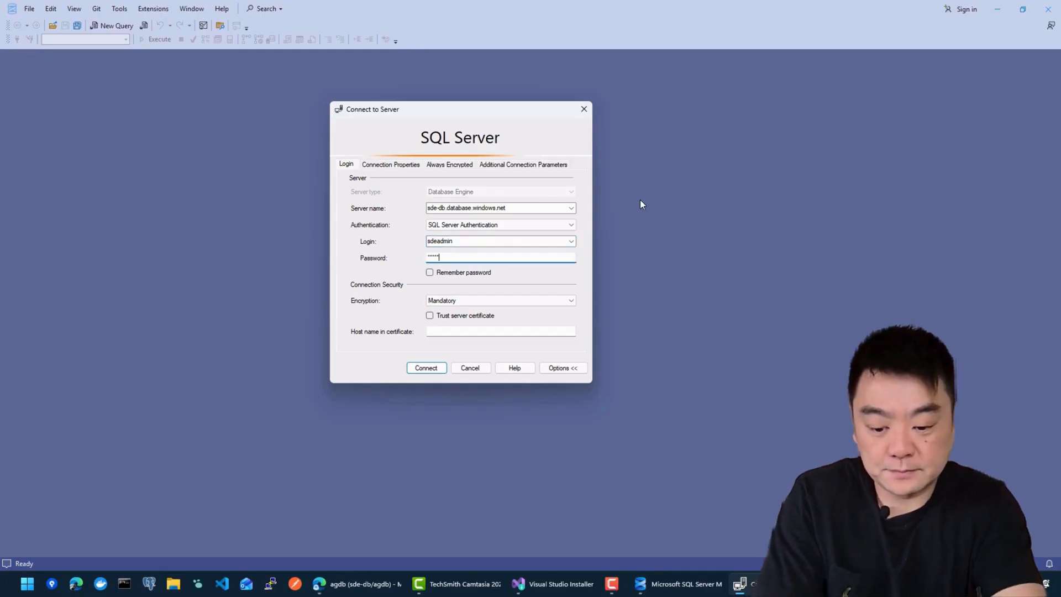
type("****")
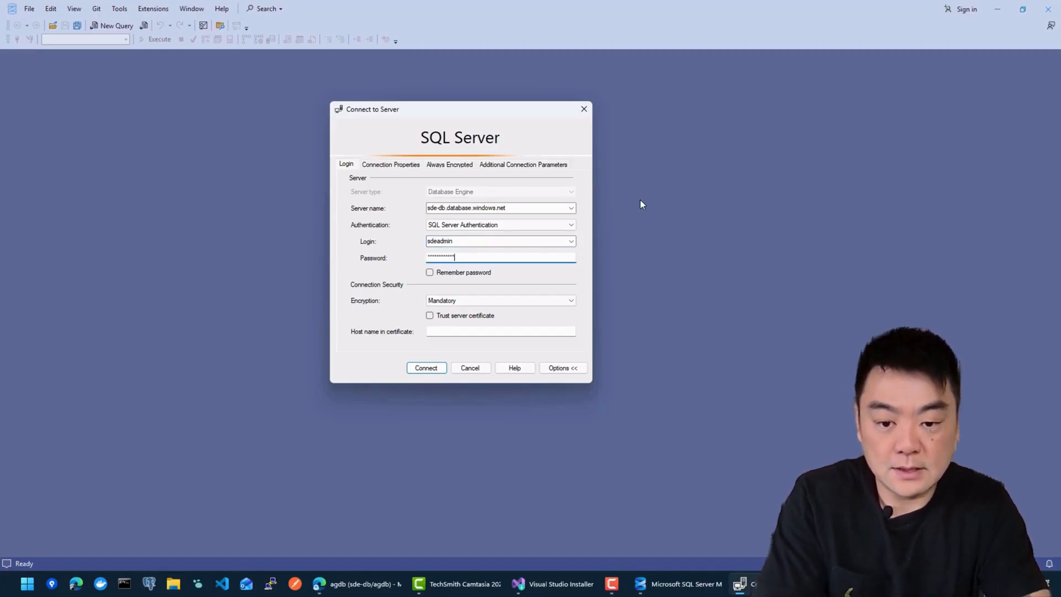
left_click(464, 272)
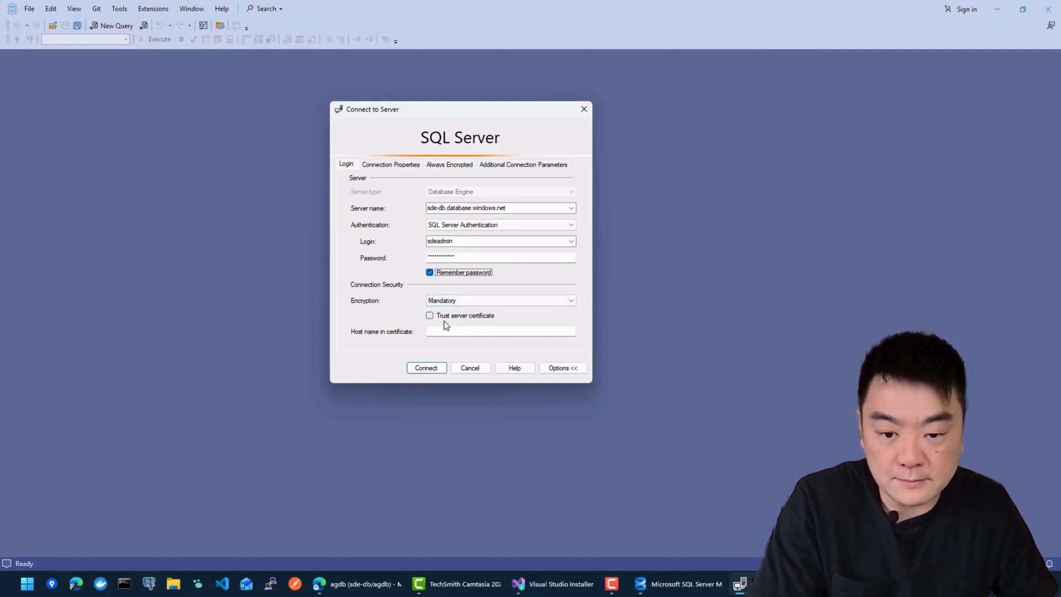
left_click(426, 368)
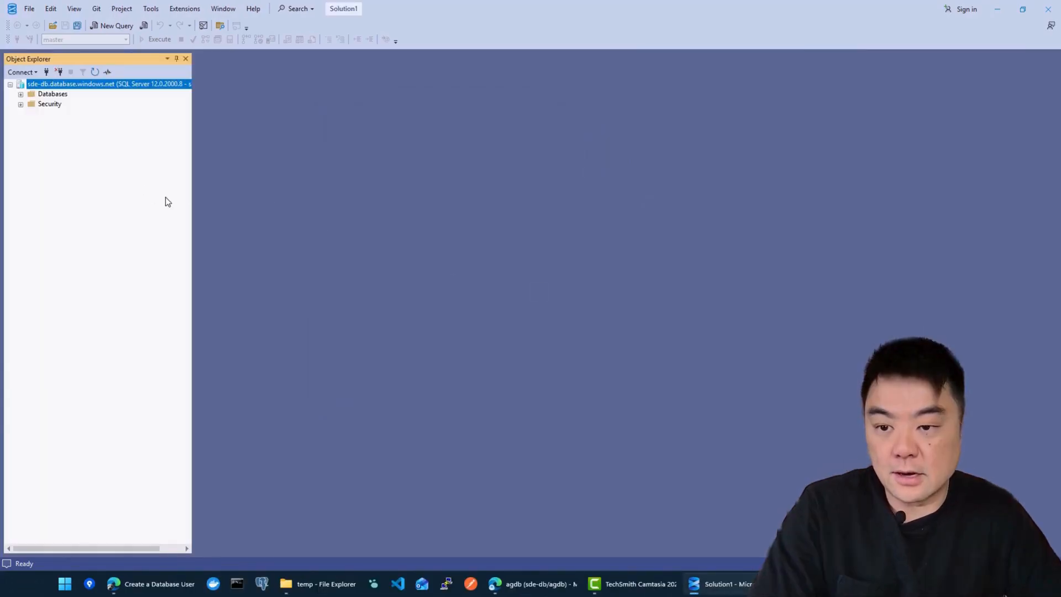
Step: Expand the server's Security folder and start a new login from the Logins folder
left_click(47, 106)
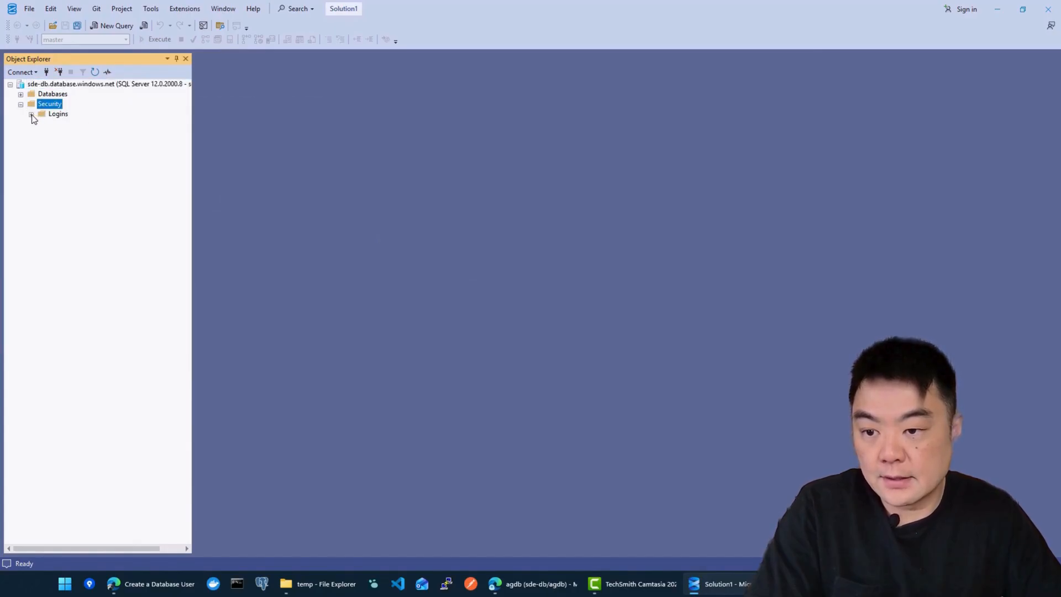
right_click(58, 115)
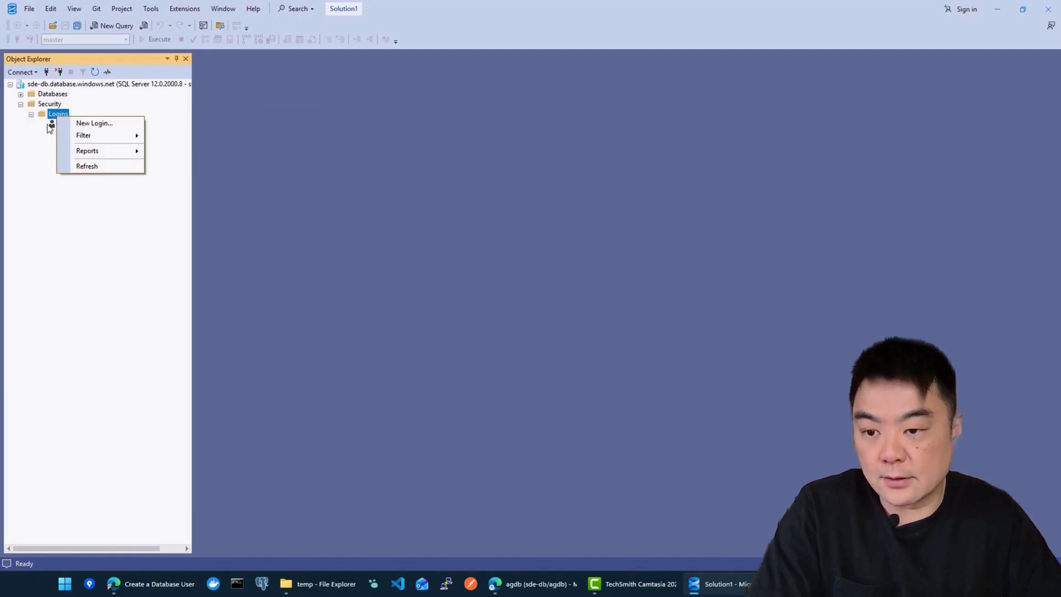
key("Escape")
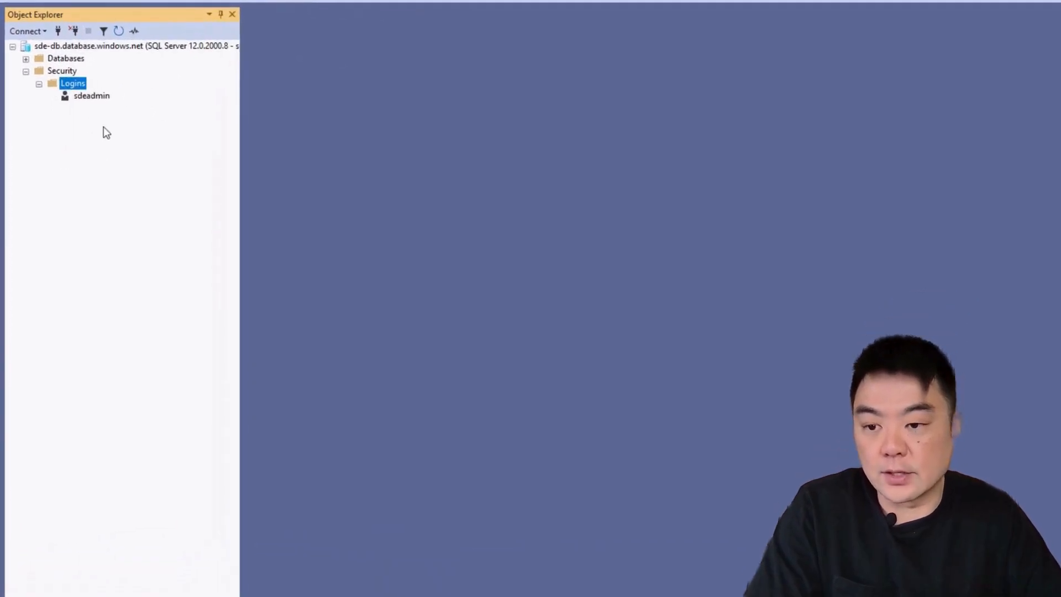
right_click(71, 85)
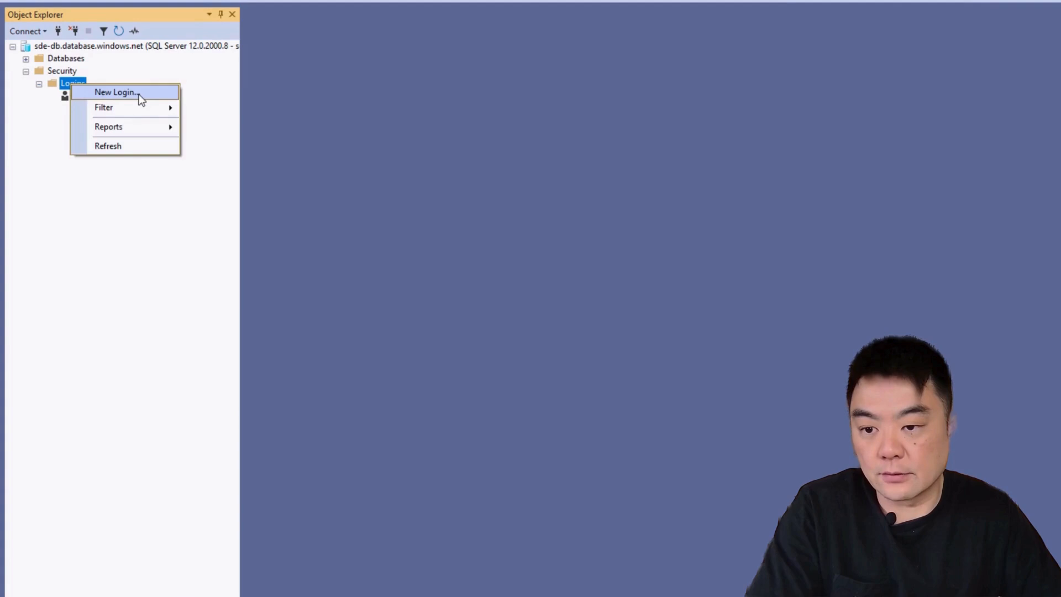
left_click(116, 92)
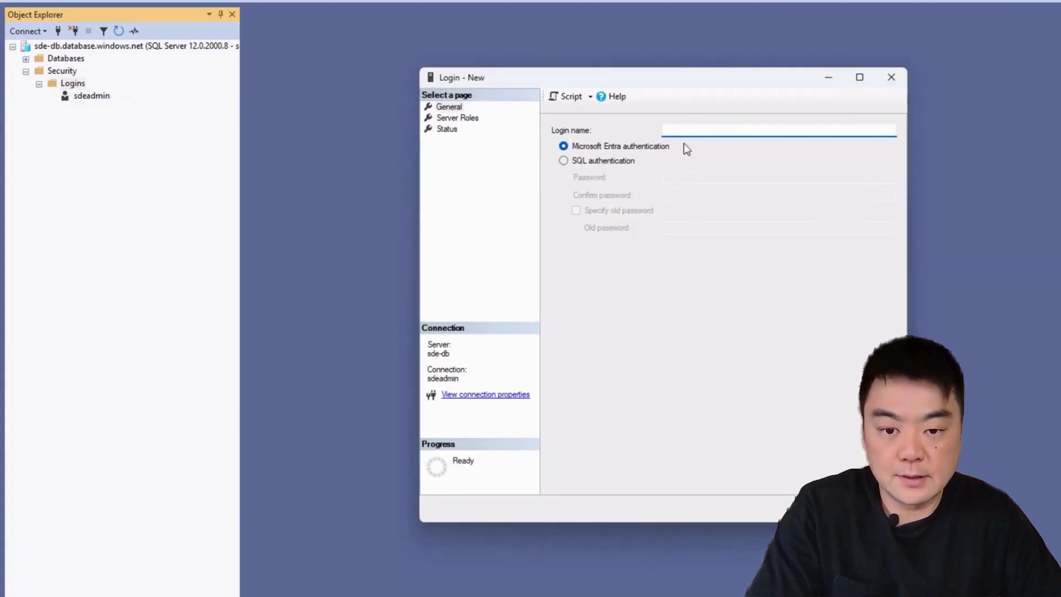
Step: Create the SQL-authenticated login 'sde', entering and confirming its password
type("sd")
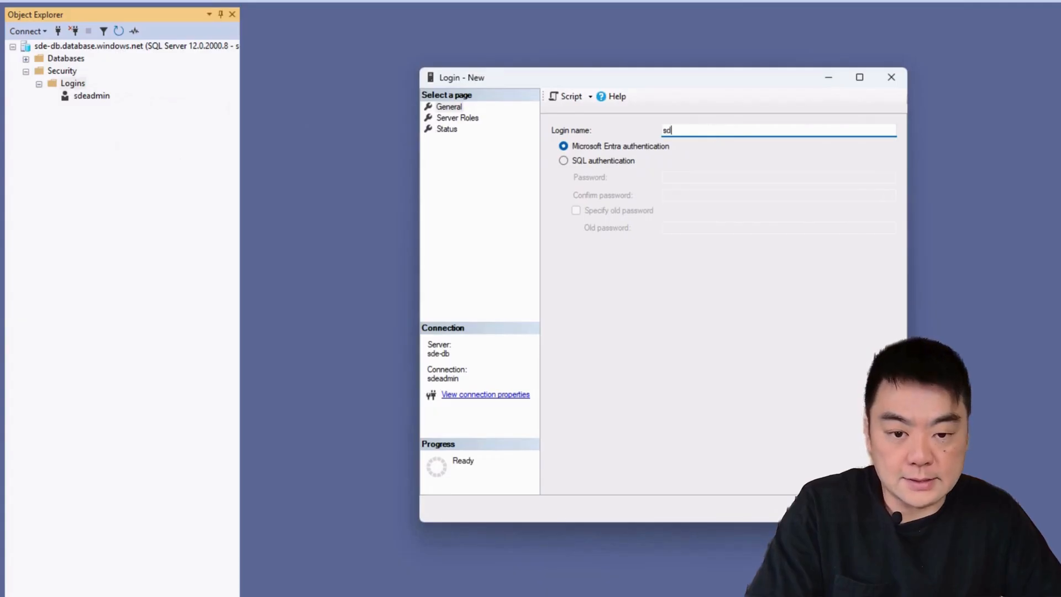
type("e")
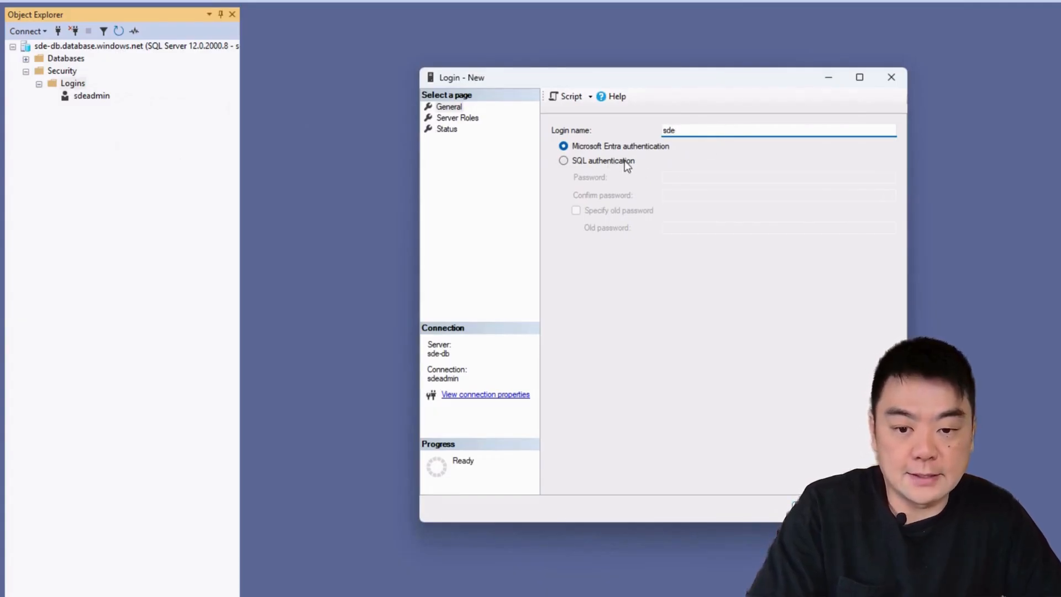
left_click(628, 163)
left_click(712, 175)
type("abc")
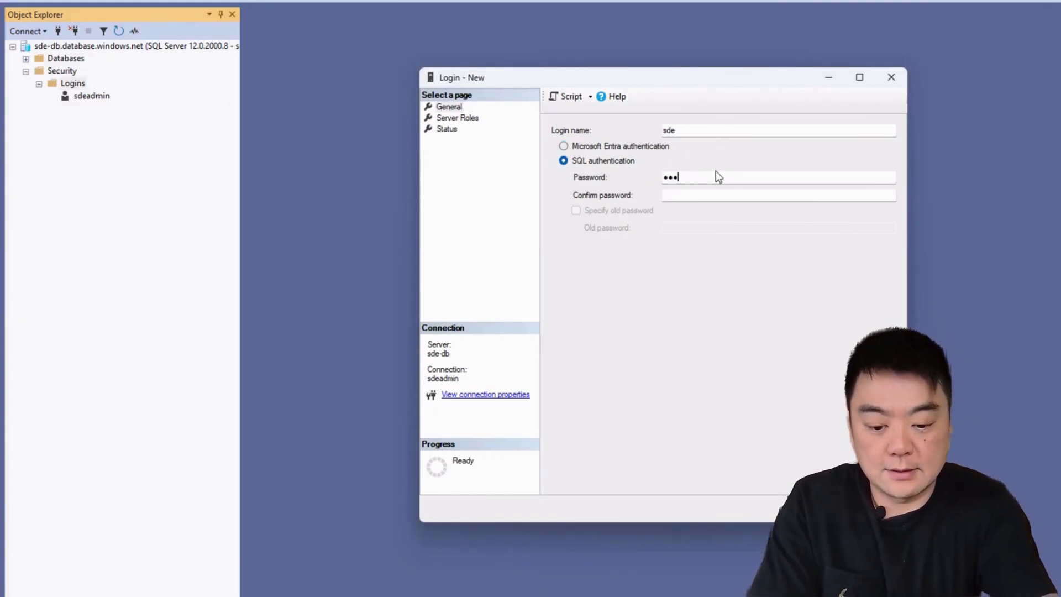
type("defghijk")
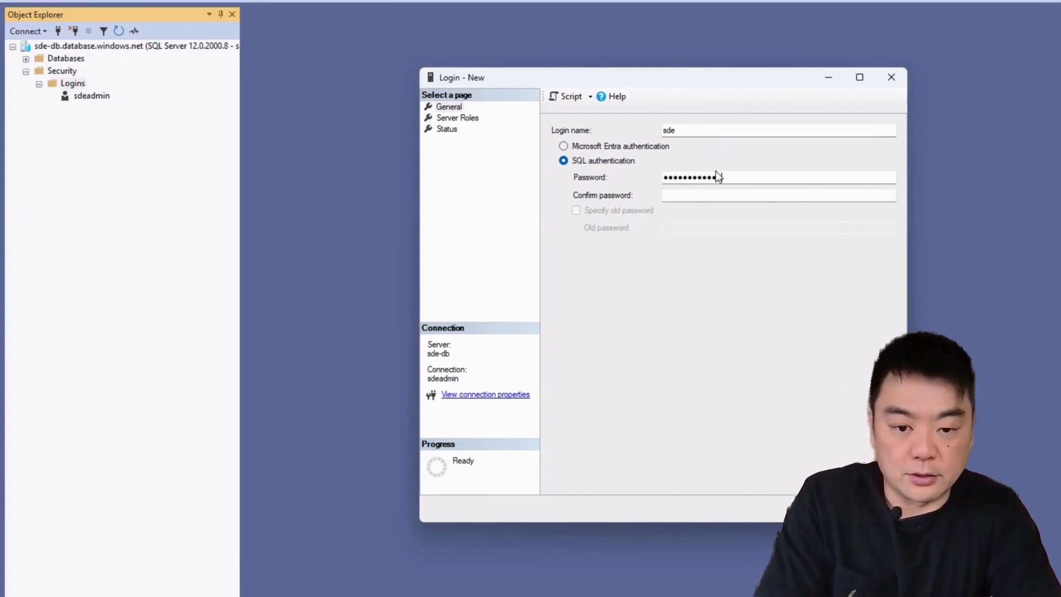
key("Tab")
type("abcdefghi")
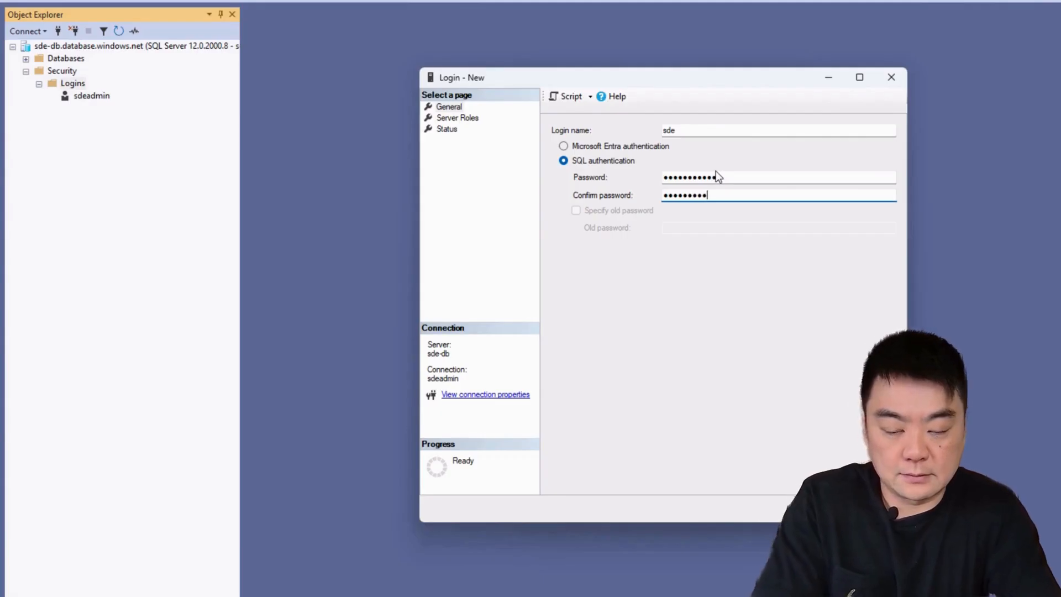
type("jkl")
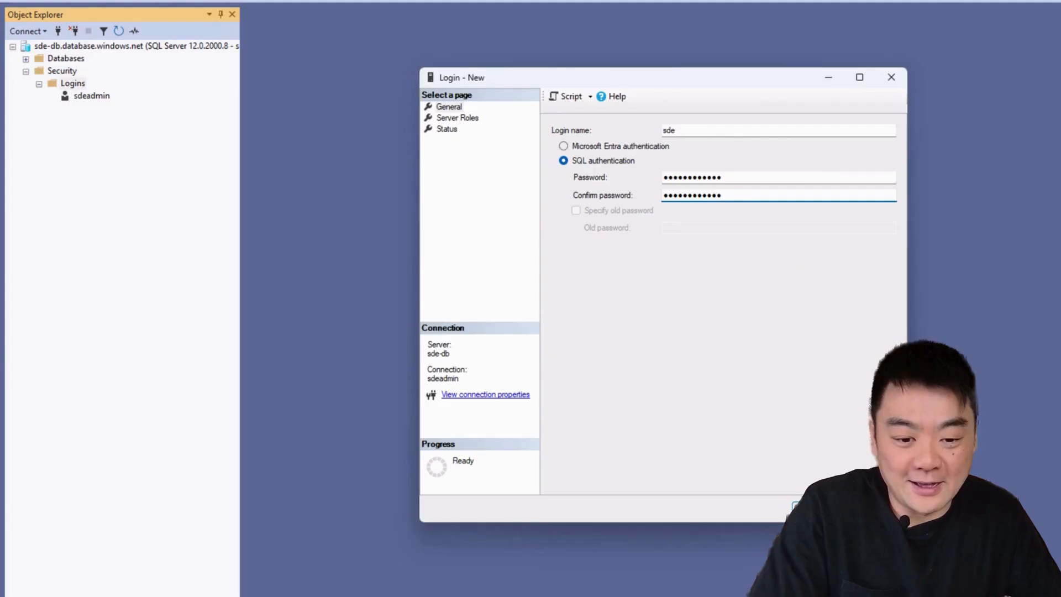
left_click(811, 506)
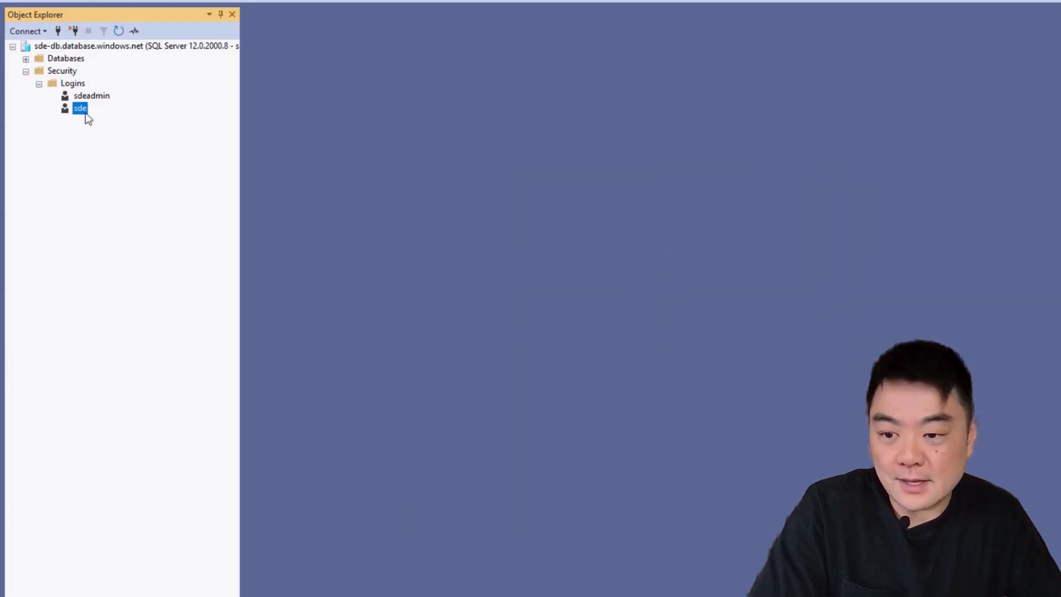
Step: Expand the server's Databases and browse the agdb database's tables, then collapse it
left_click(26, 59)
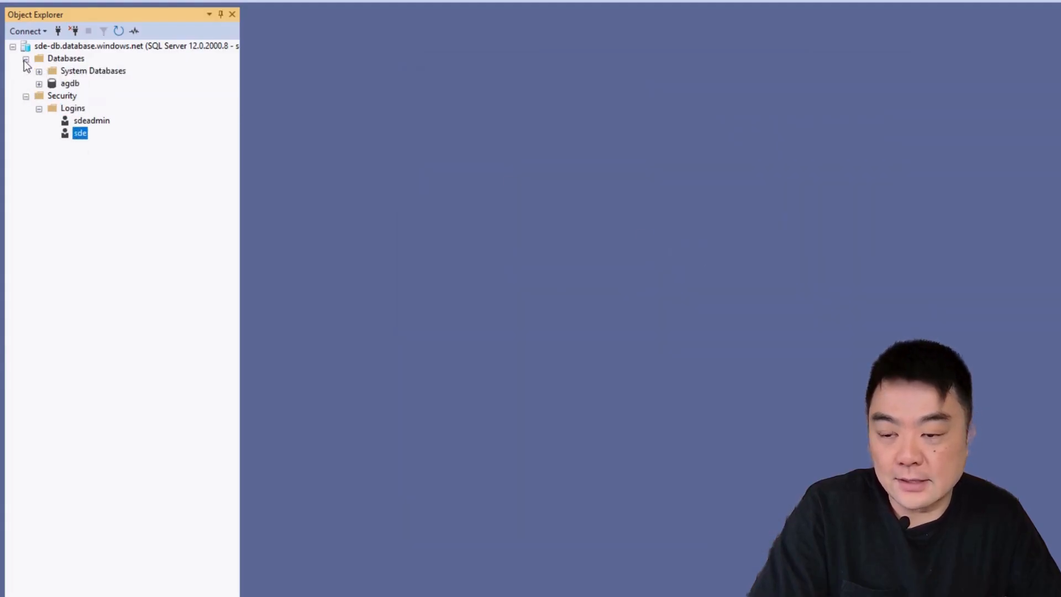
left_click(74, 84)
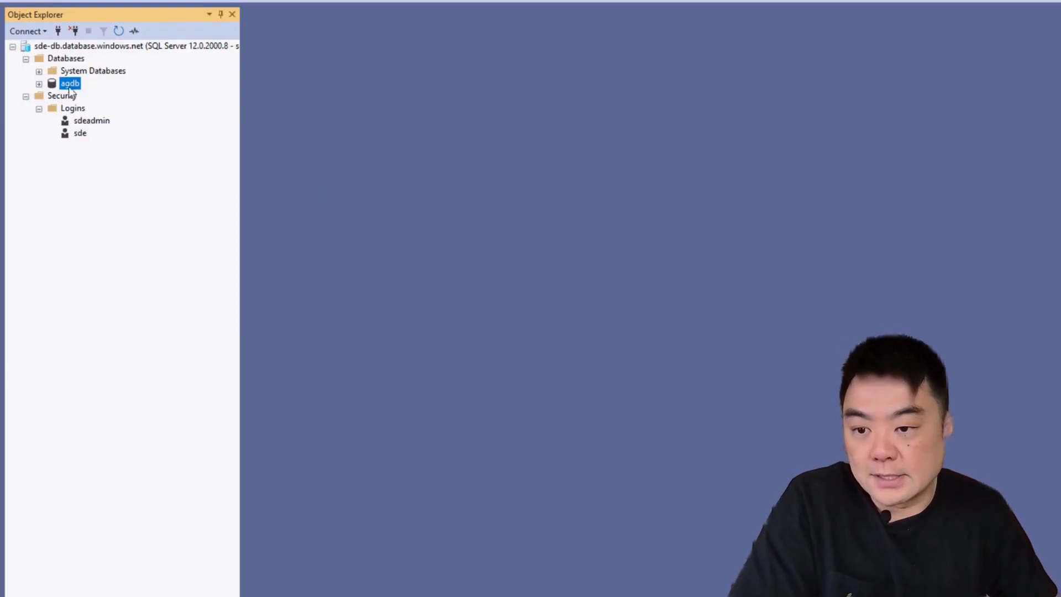
left_click(38, 84)
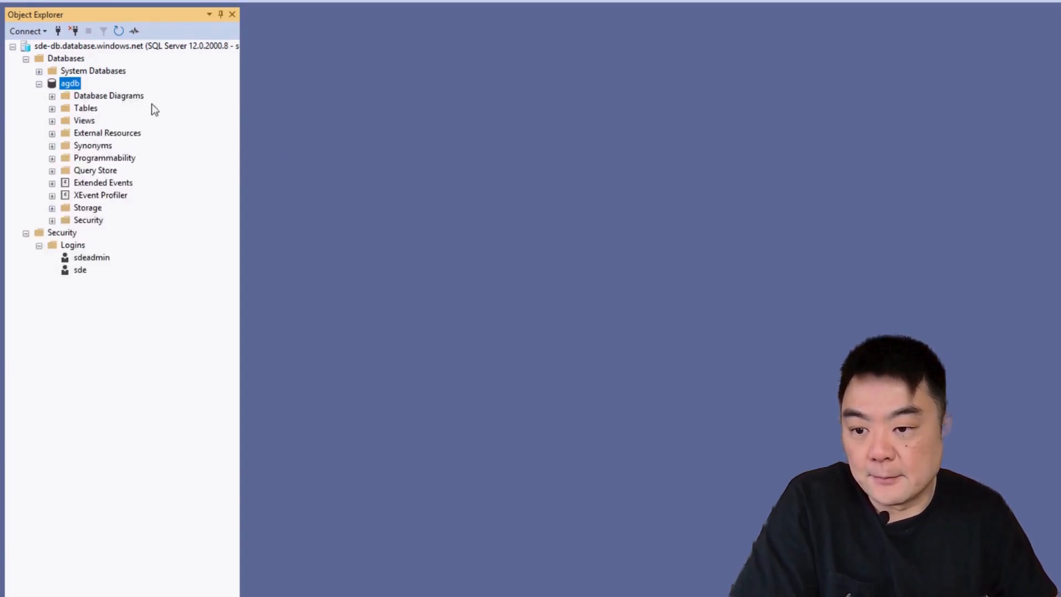
left_click(52, 109)
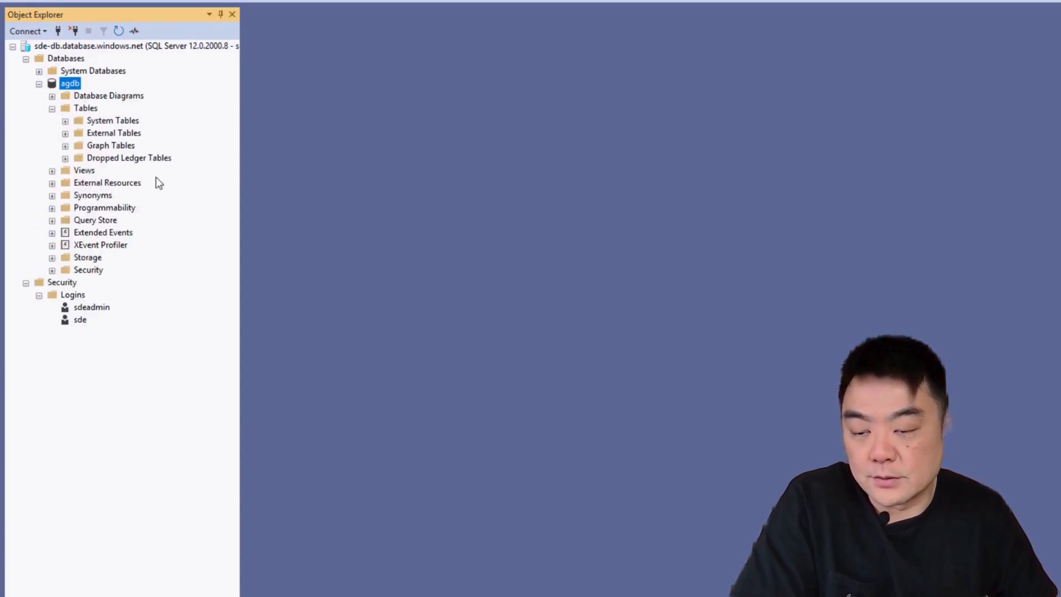
left_click(52, 108)
left_click(39, 84)
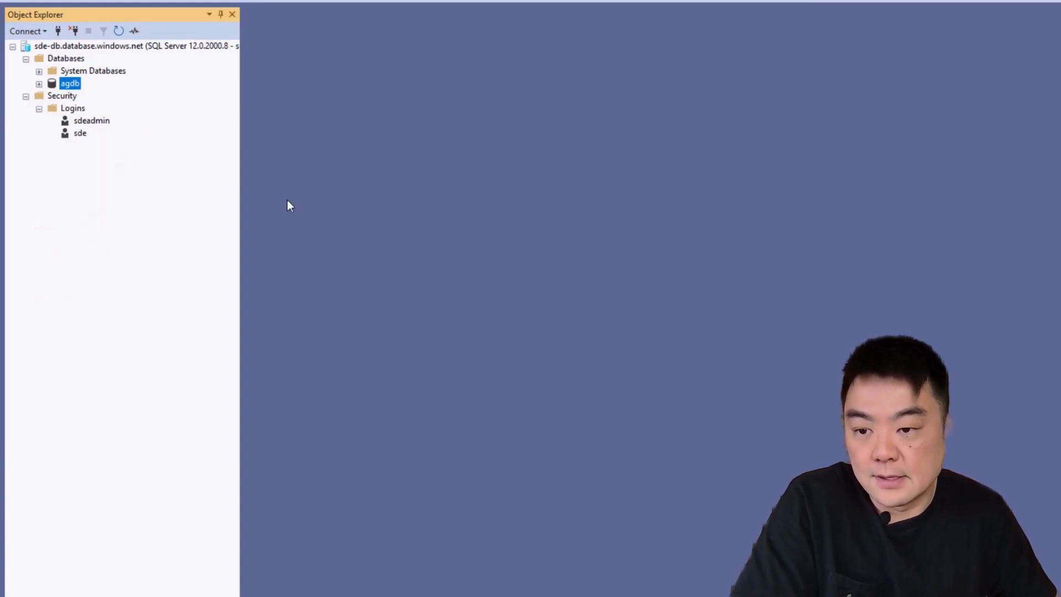
Step: Expand System Databases > master > Security > Users and open a blank query window
left_click(100, 72)
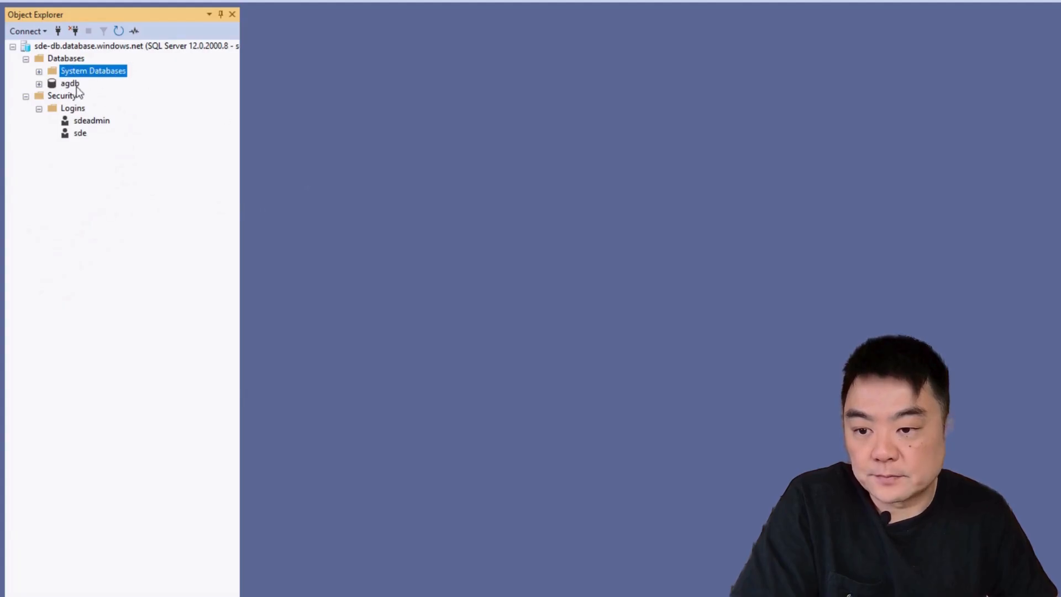
left_click(39, 72)
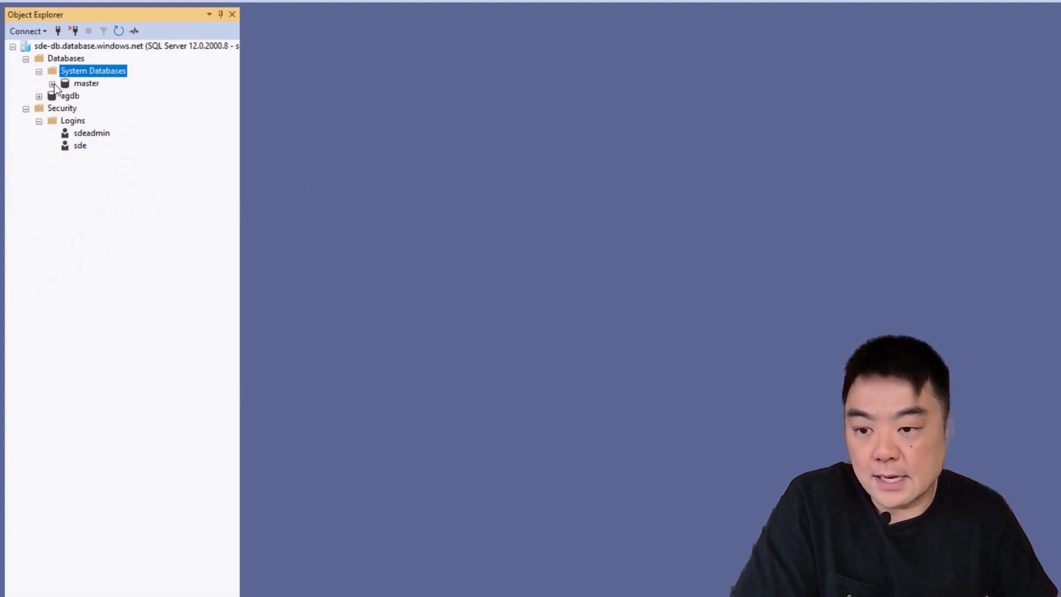
left_click(52, 84)
left_click(65, 146)
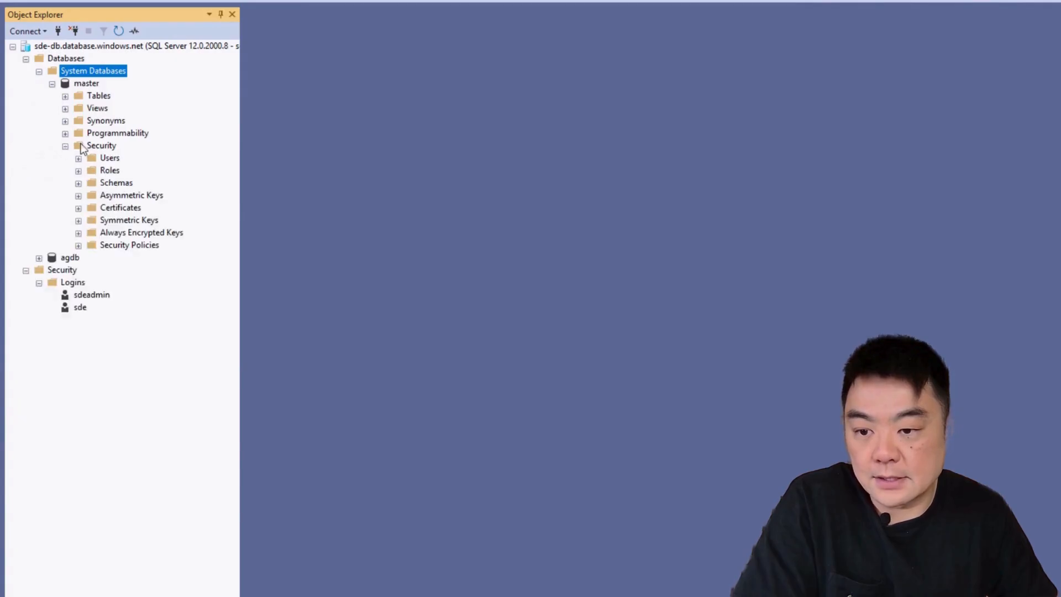
left_click(78, 158)
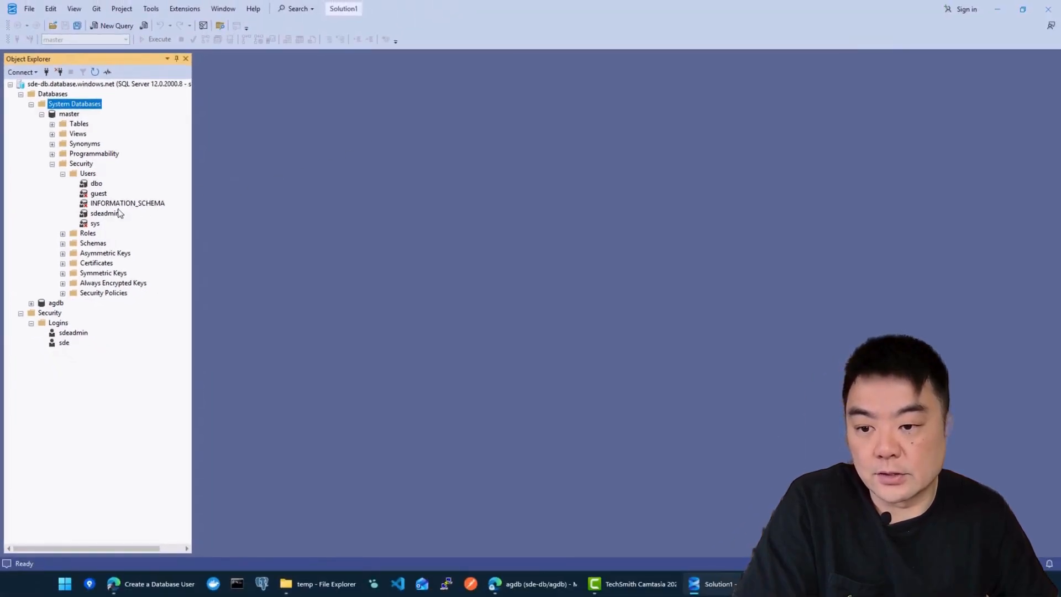
left_click(108, 25)
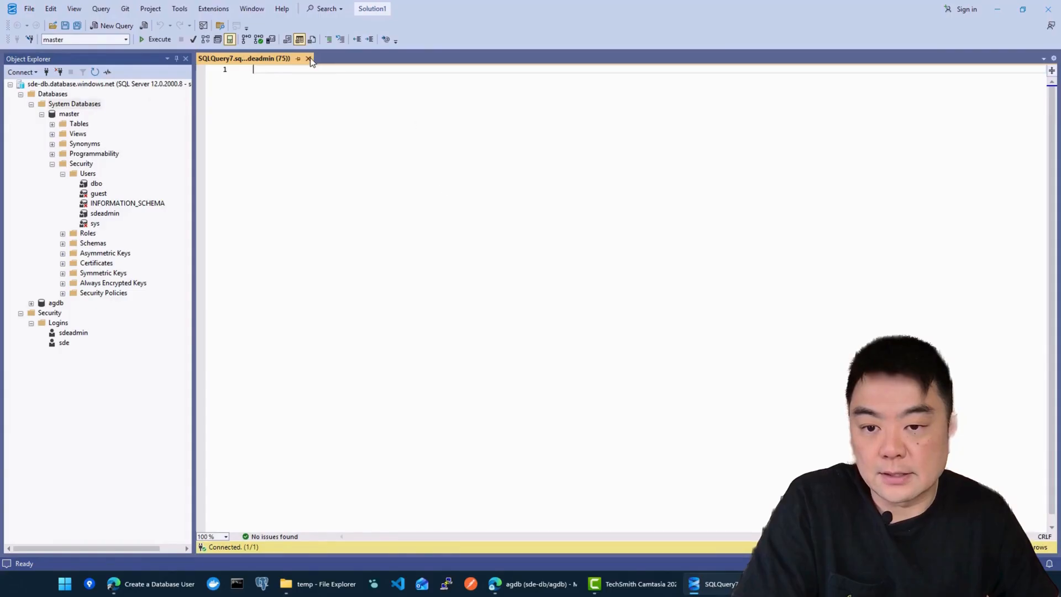
Step: Replace the blank query tab with a new query window connected to master
left_click(309, 59)
left_click(69, 114)
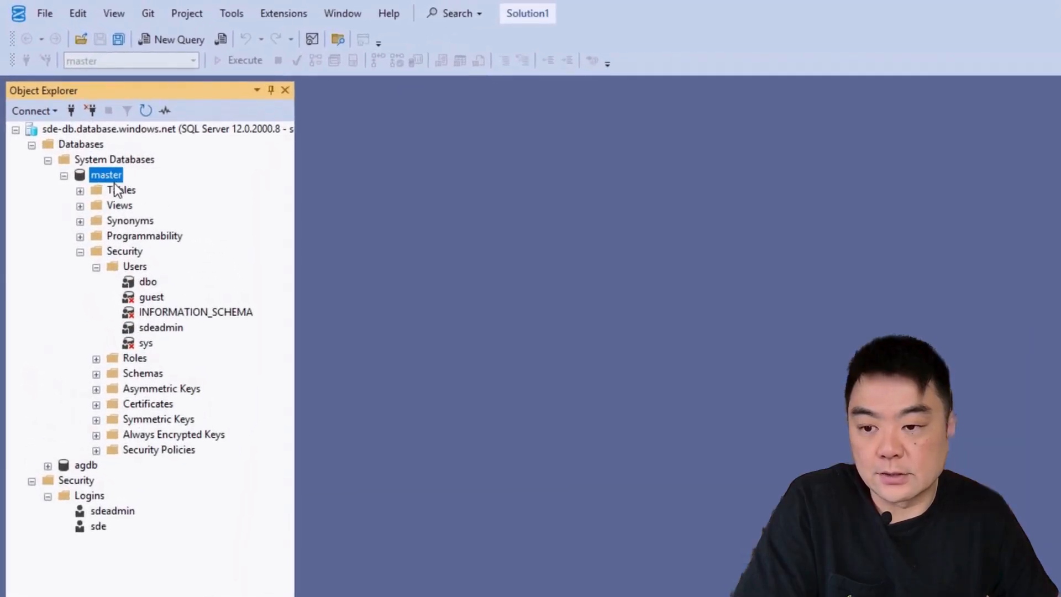
right_click(108, 175)
left_click(158, 185)
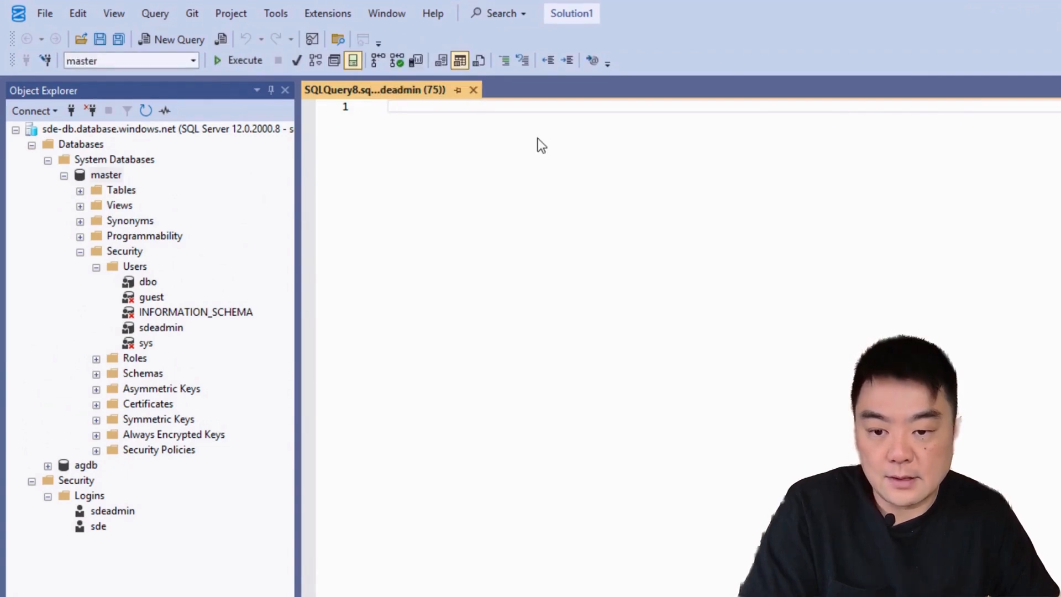
Step: Run the pasted CREATE USER and ALTER ROLE loginmanager statements, then refresh master's Users to show sde
key("ctrl+v")
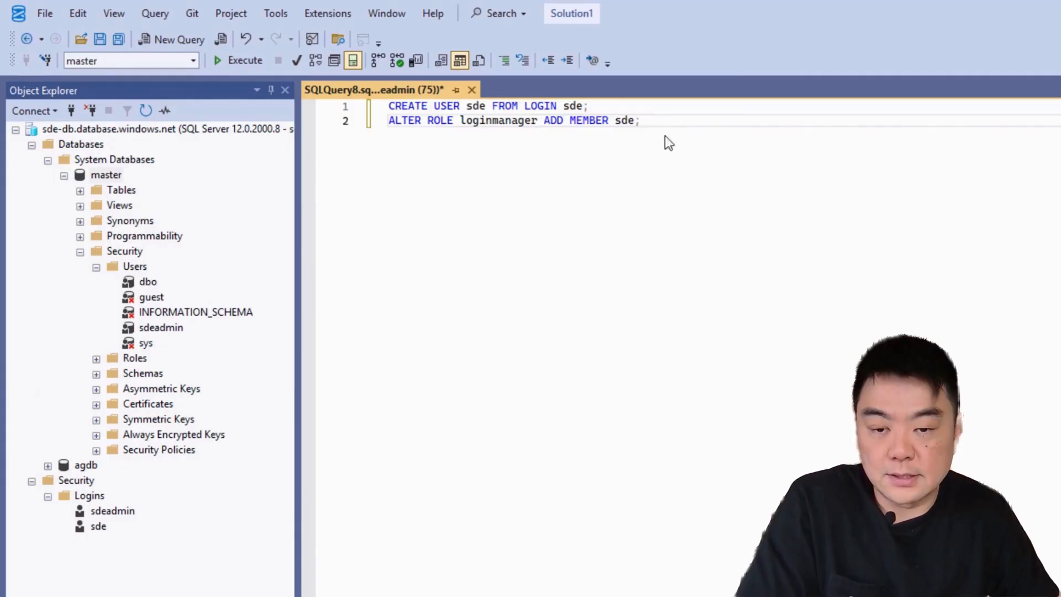
left_click_drag(601, 106, 372, 107)
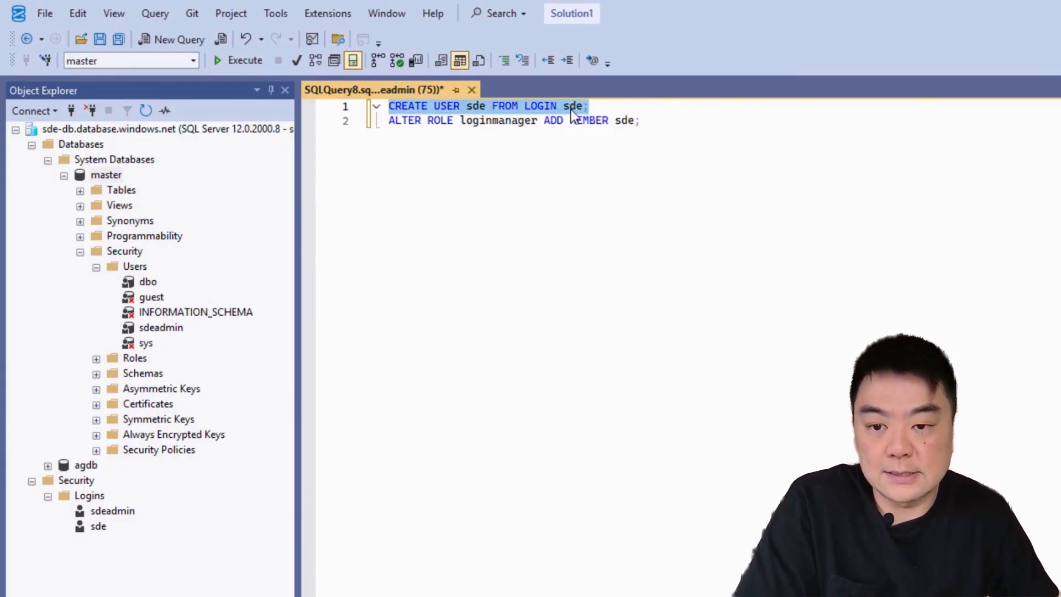
left_click(685, 120)
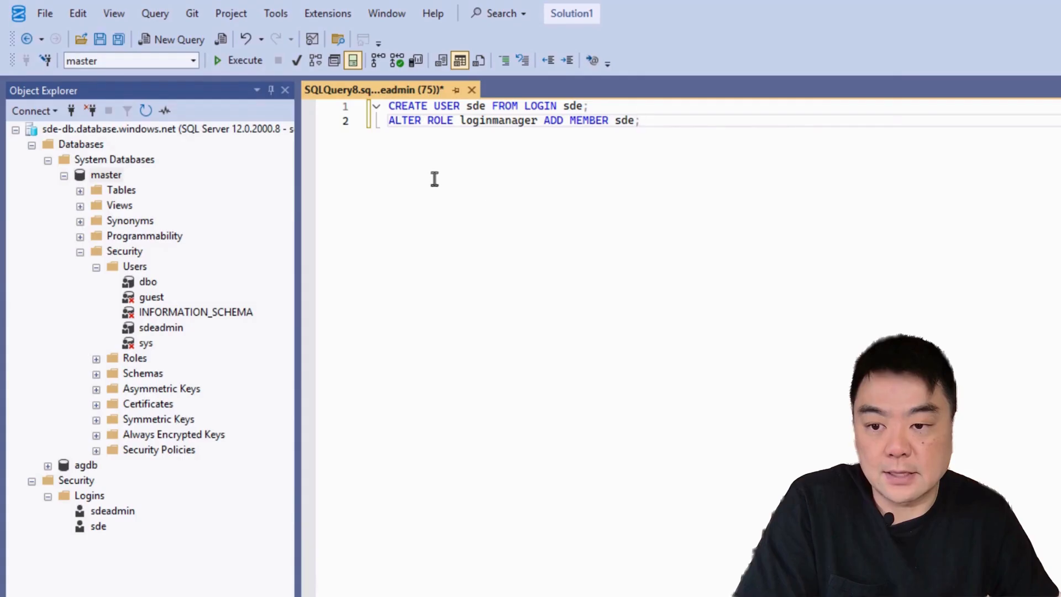
left_click(240, 61)
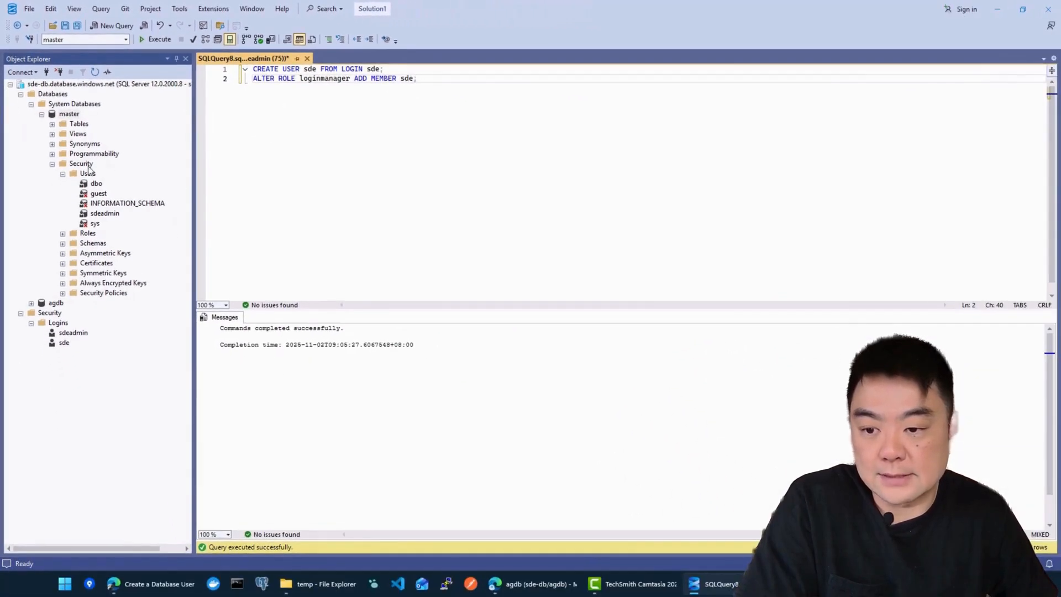
right_click(87, 173)
left_click(149, 223)
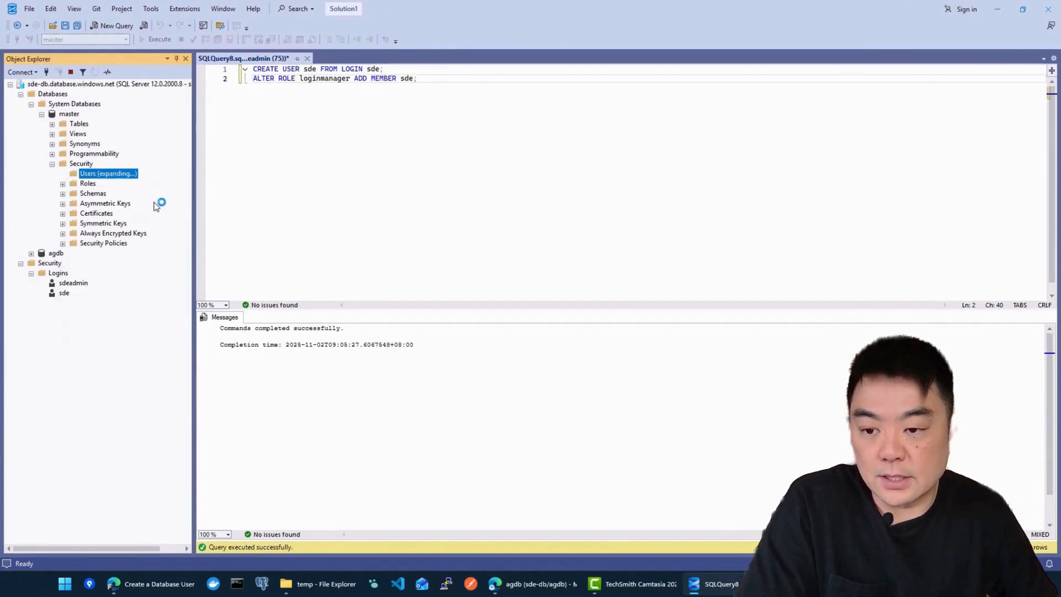
left_click(95, 215)
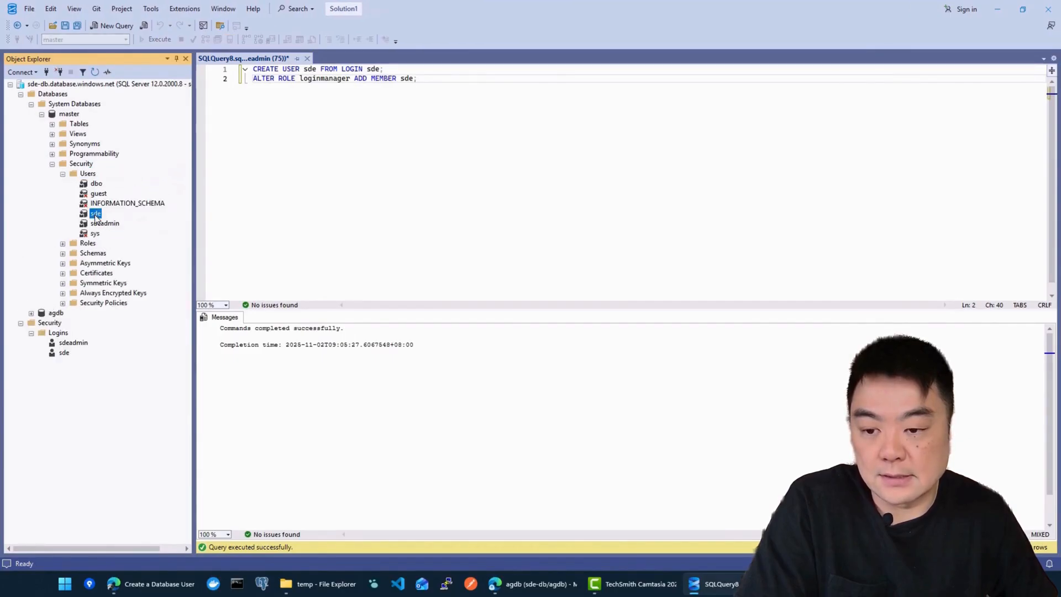
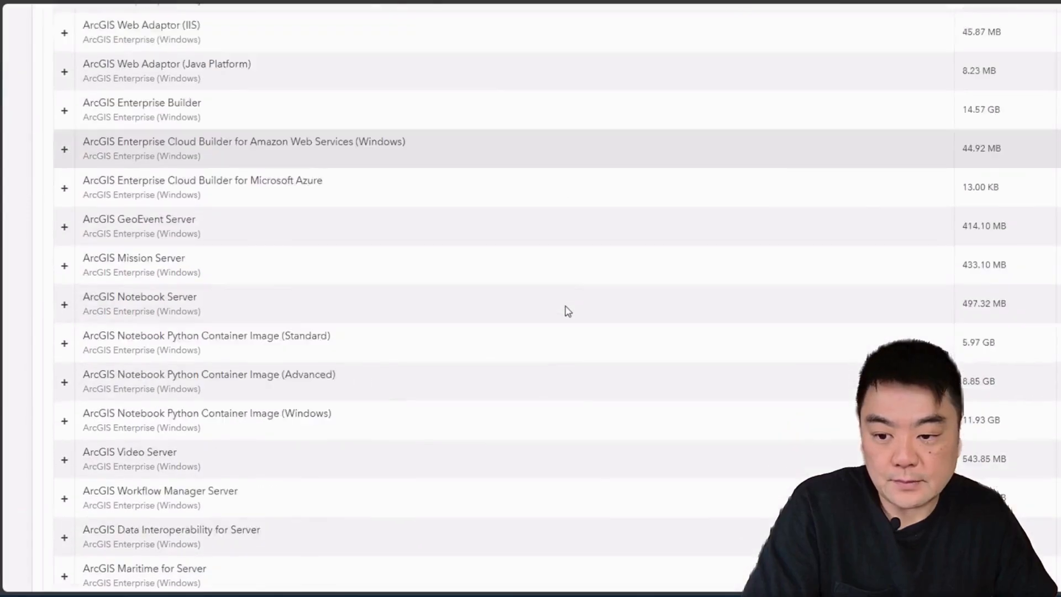
Step: Scroll the 11.5 downloads page to Database Support Files and Microsoft ODBC Driver 18 for SQL Server
scroll(570, 311, "down", 1)
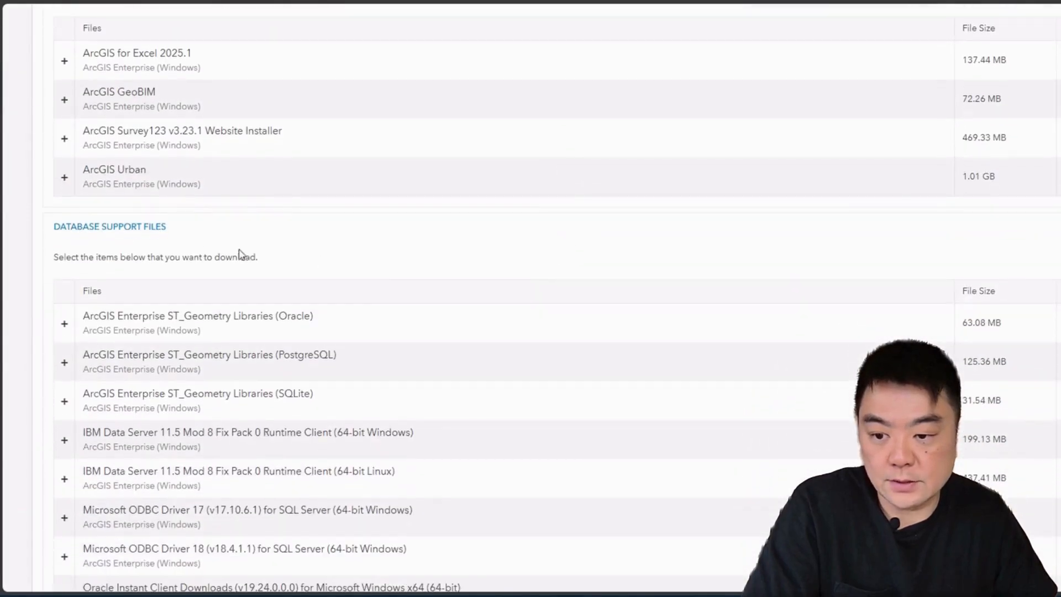
scroll(268, 253, "down", 3)
scroll(449, 275, "down", 4)
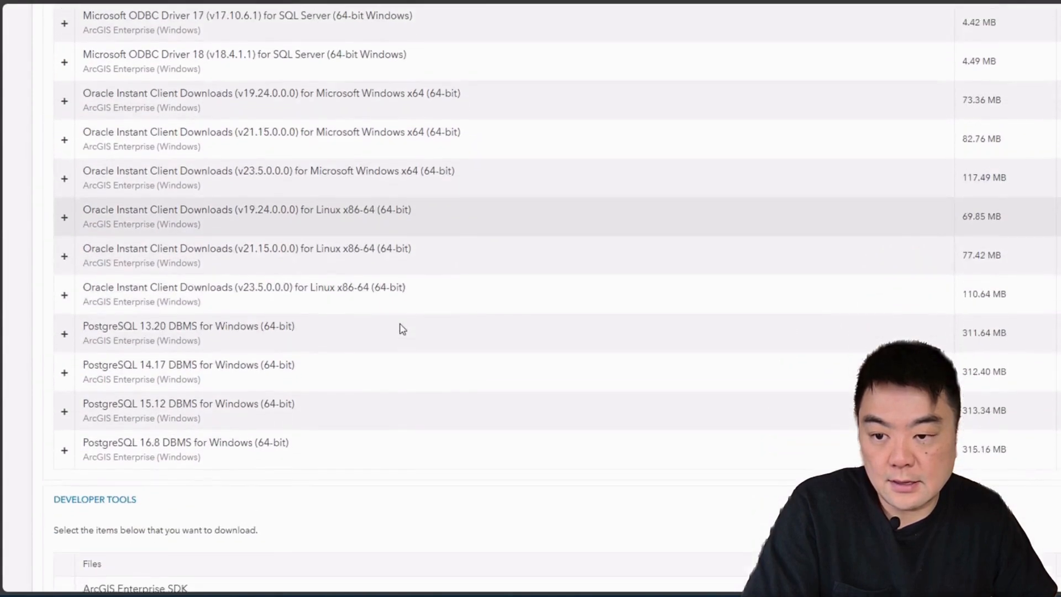
scroll(403, 327, "up", 4)
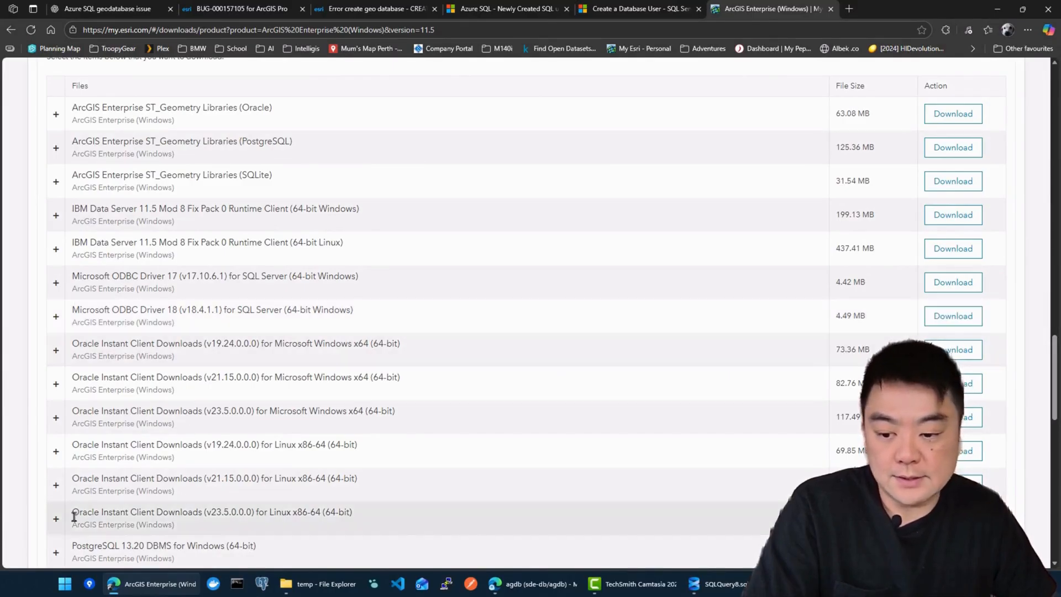
Step: Minimize the browser and launch ArcGIS Pro from the Windows search
left_click(996, 15)
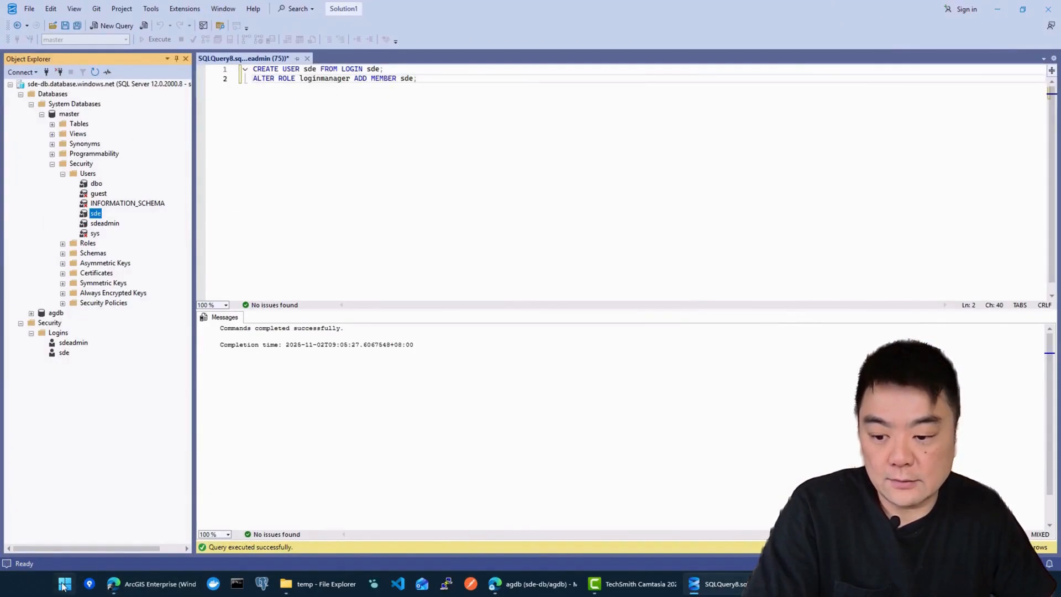
key("super")
type("arc")
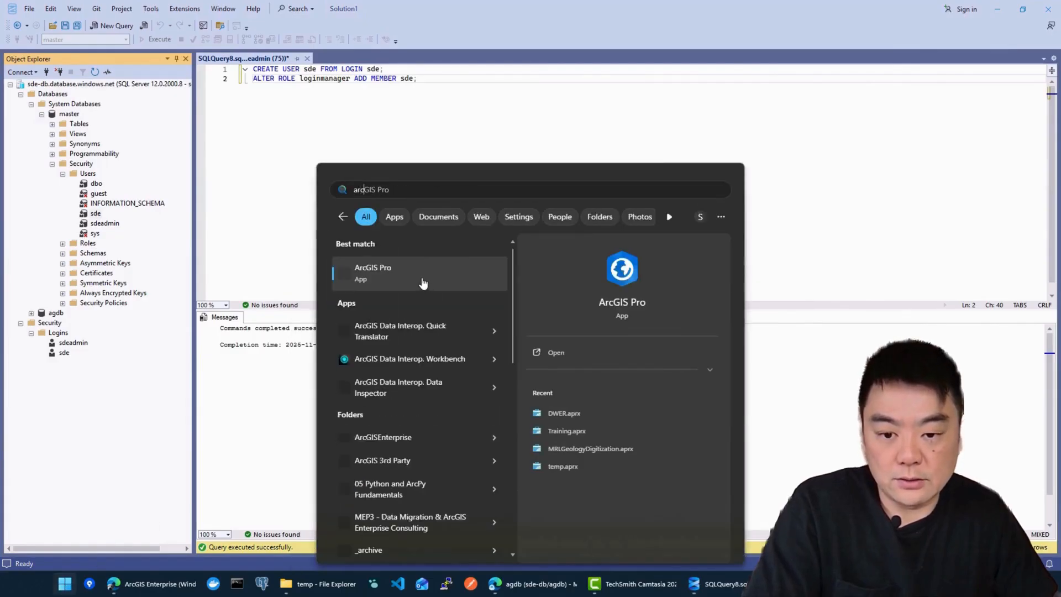
key("Return")
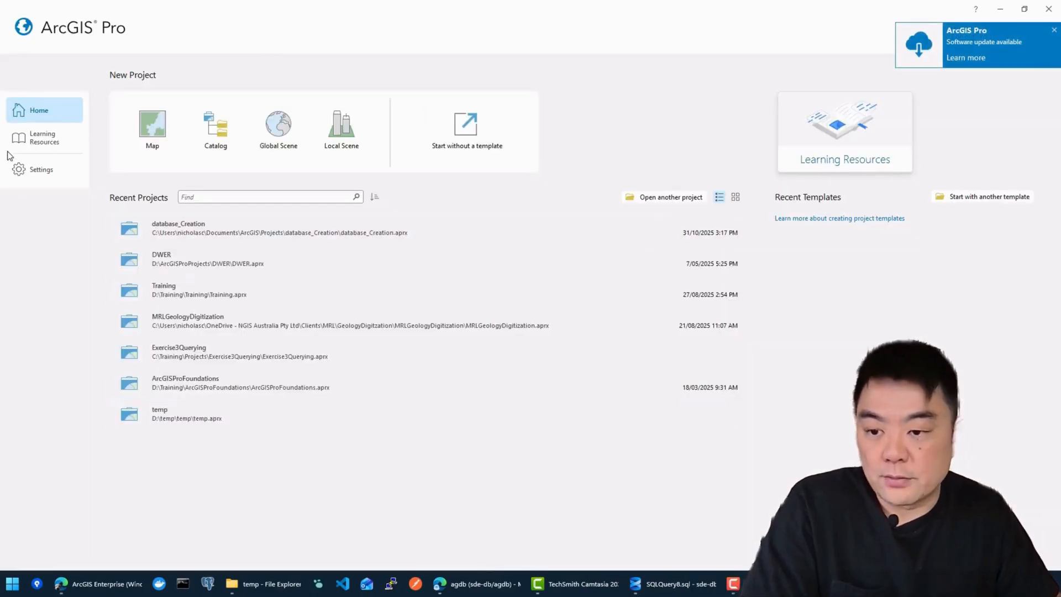
Step: Confirm the Advanced licence under About and Licensing, then start a project without a template
left_click(39, 169)
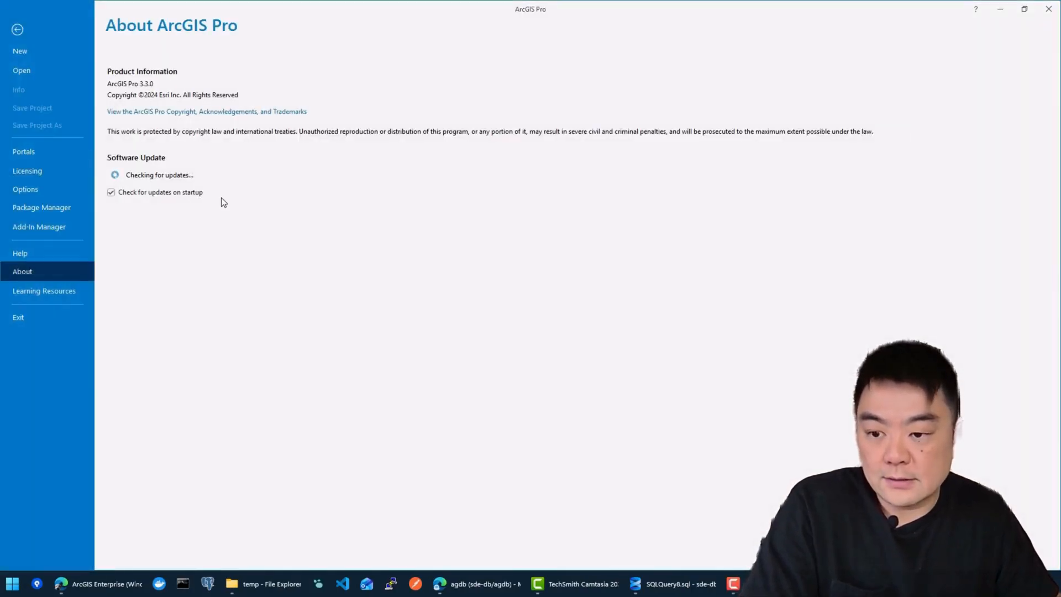
left_click(27, 171)
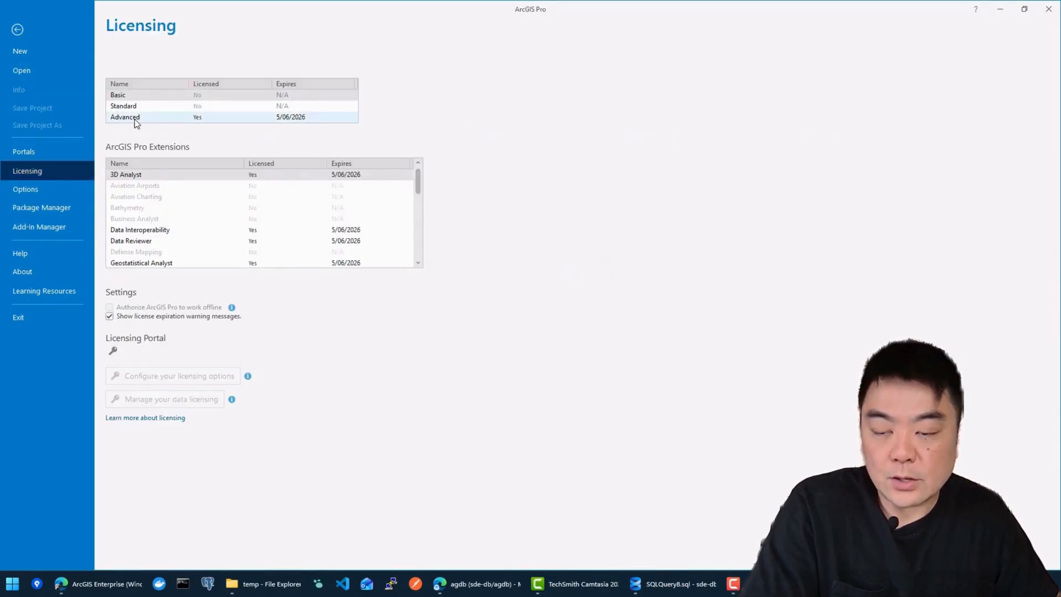
left_click(177, 118)
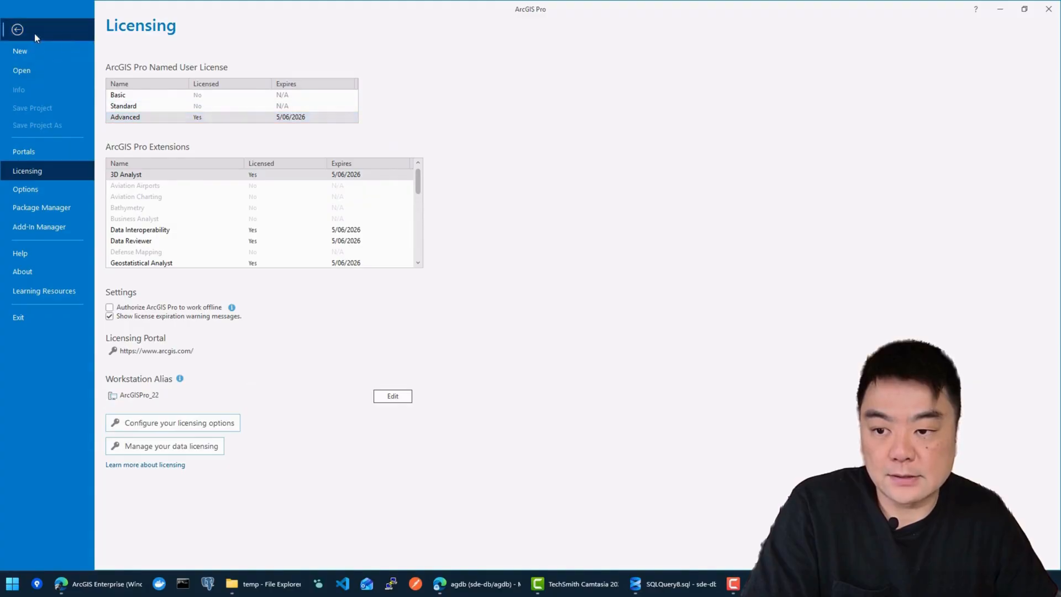
left_click(18, 30)
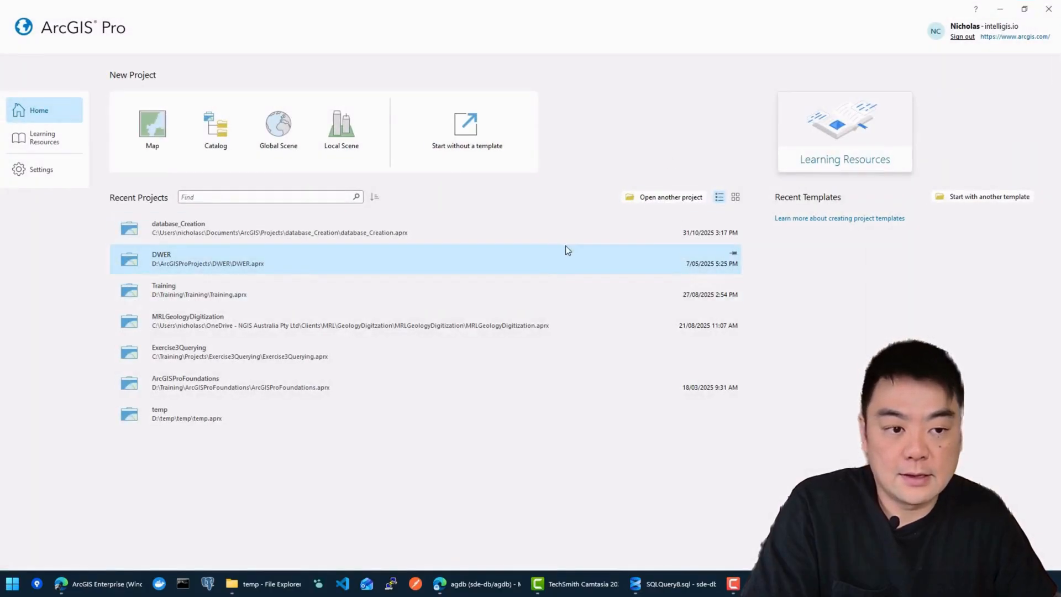
left_click(456, 134)
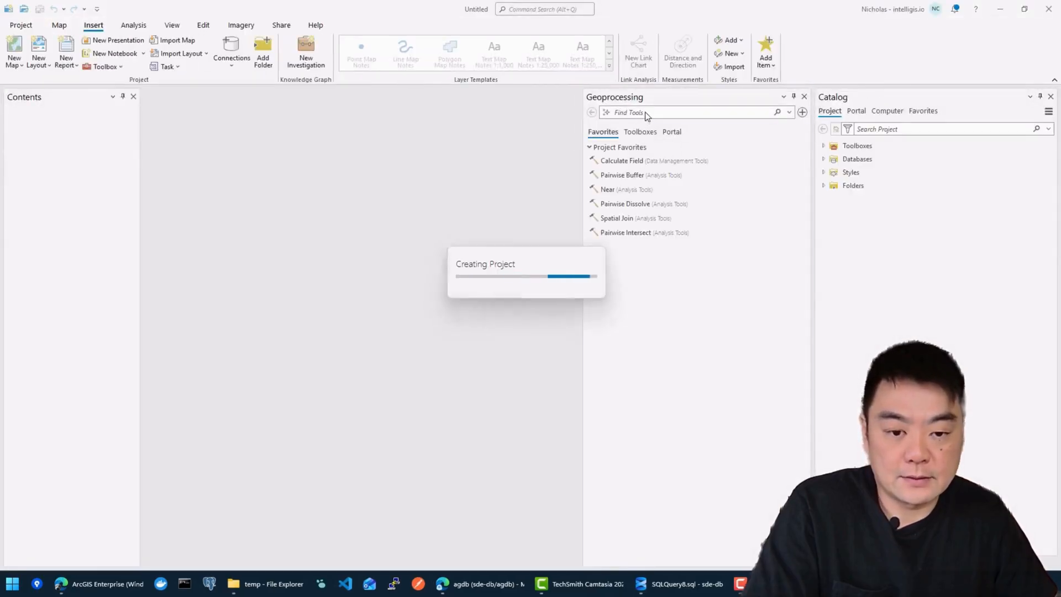
Step: Open Create Enterprise Geodatabase from the Analysis Tools pane and focus its Instance field
left_click(805, 96)
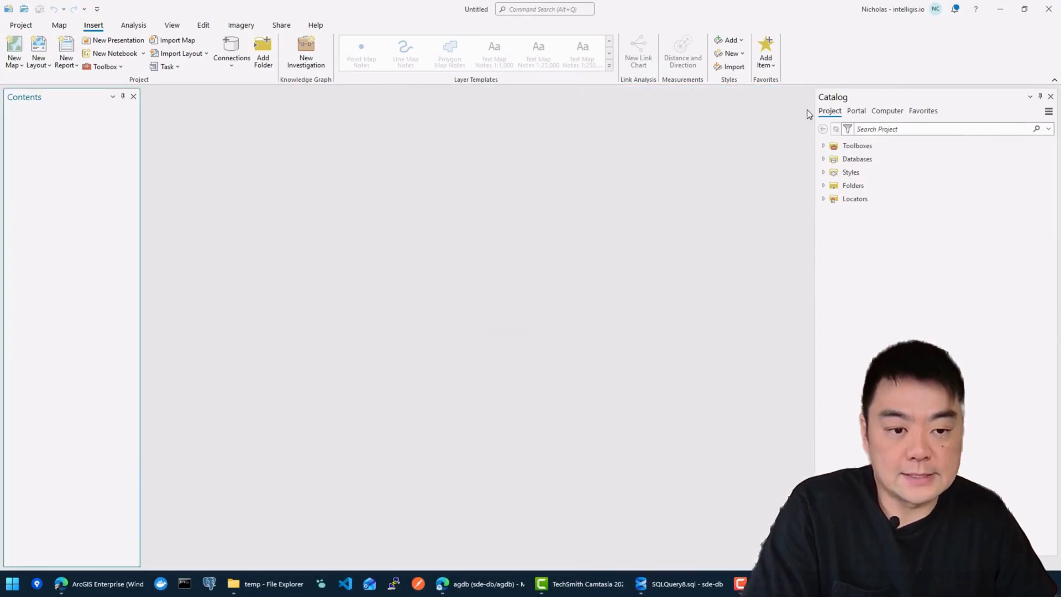
left_click(134, 25)
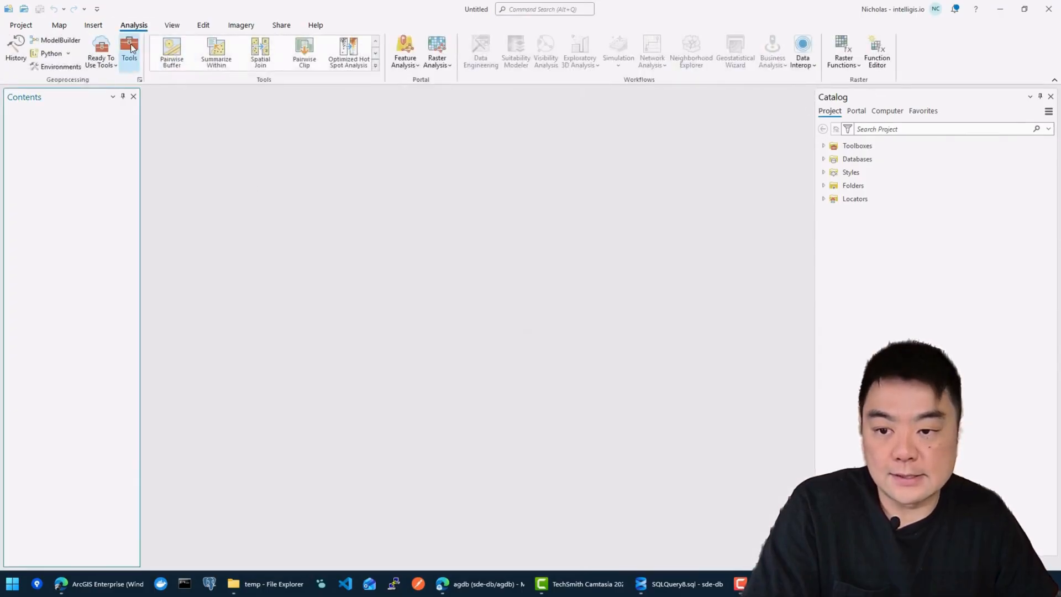
left_click(128, 51)
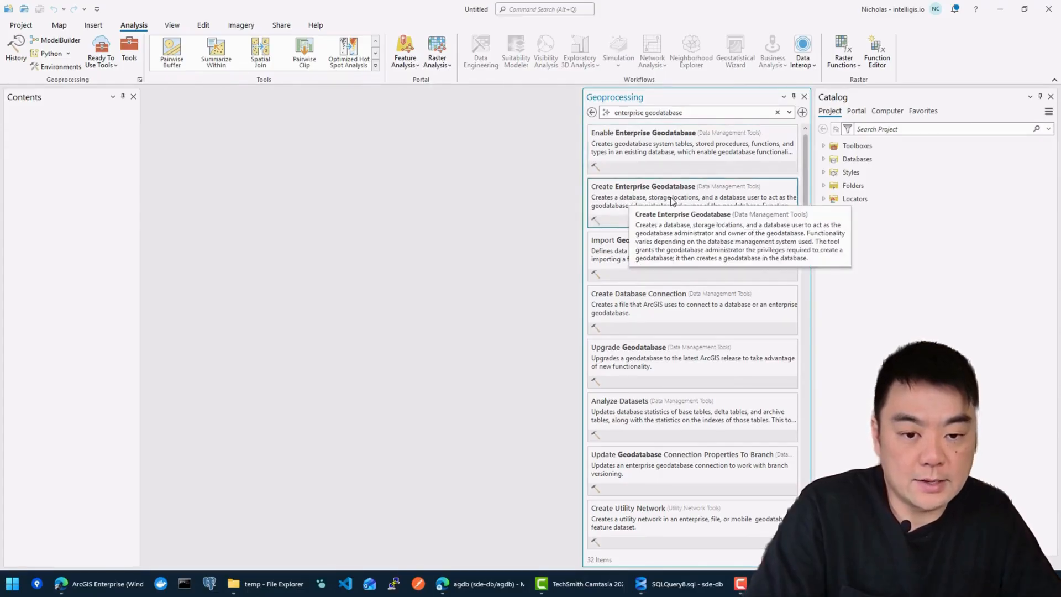
left_click(672, 200)
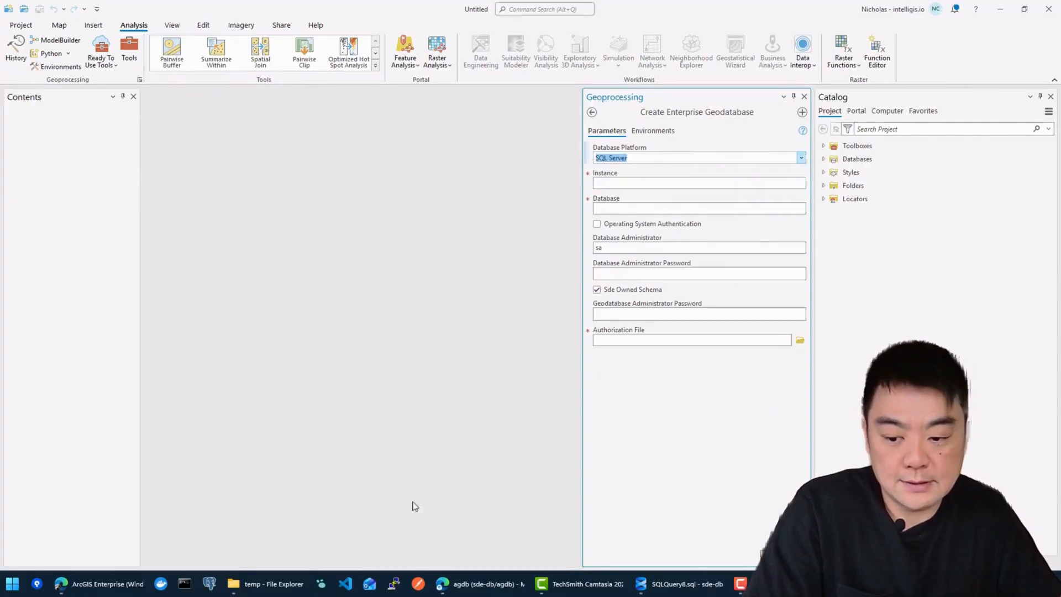
left_click(616, 186)
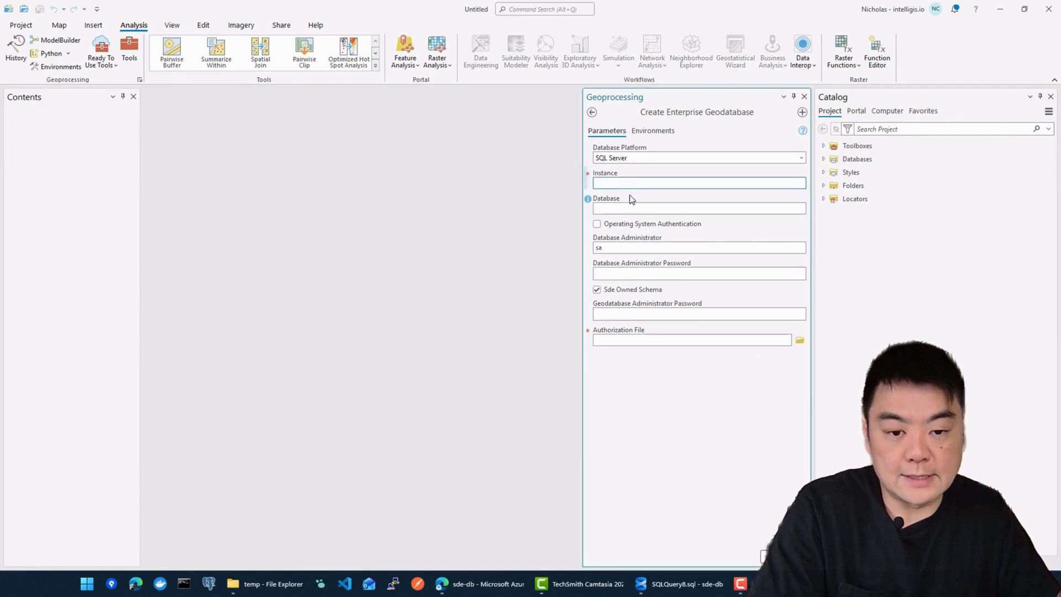
left_click(648, 209)
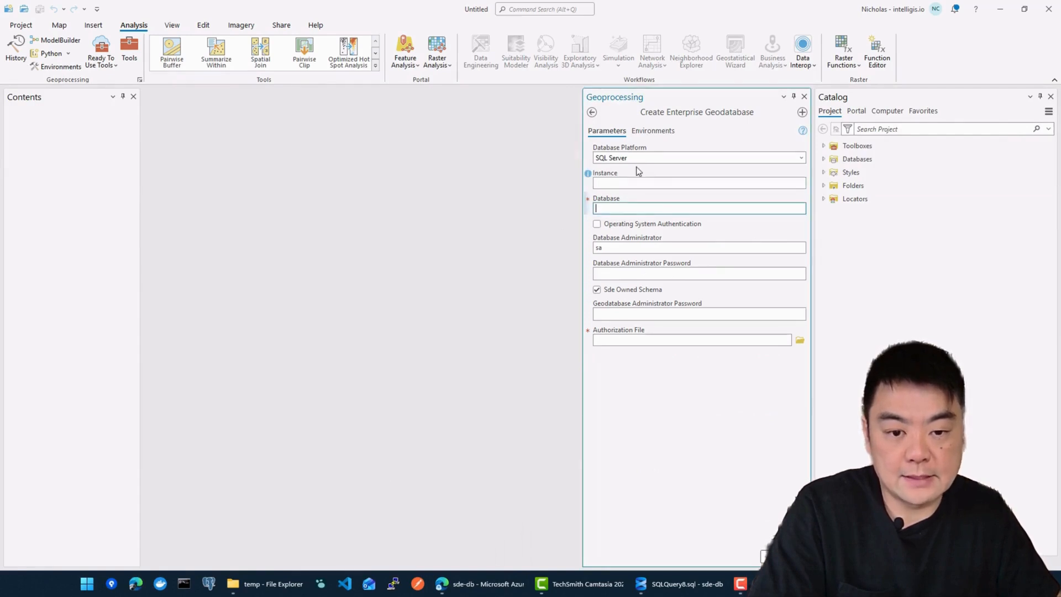
left_click(612, 182)
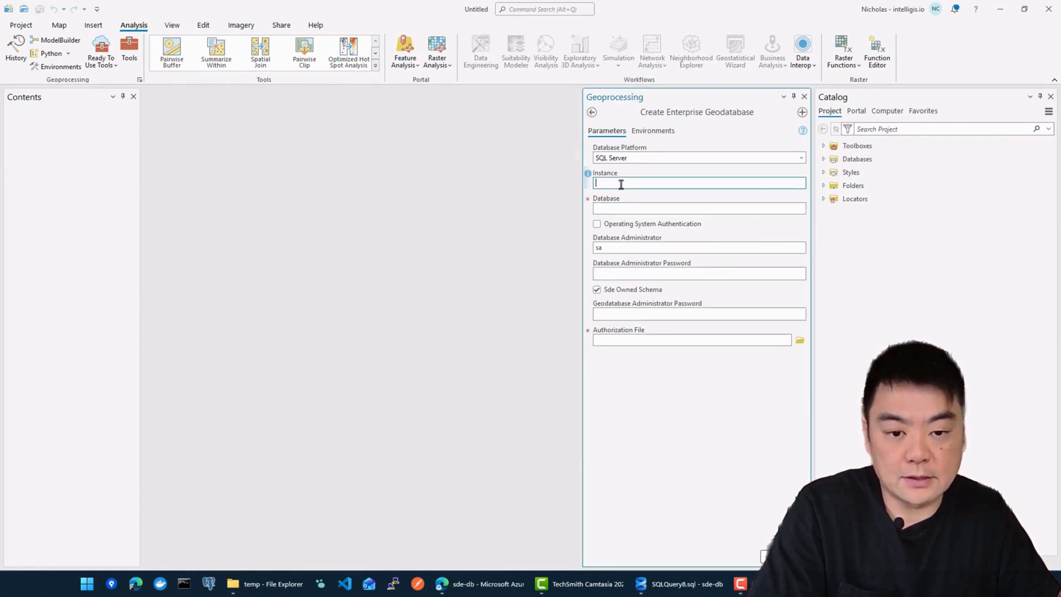
Step: Copy server name sde-db.database.windows.net from agdb's Azure overview, then return to the Instance field
mouse_move(476, 590)
left_click(475, 530)
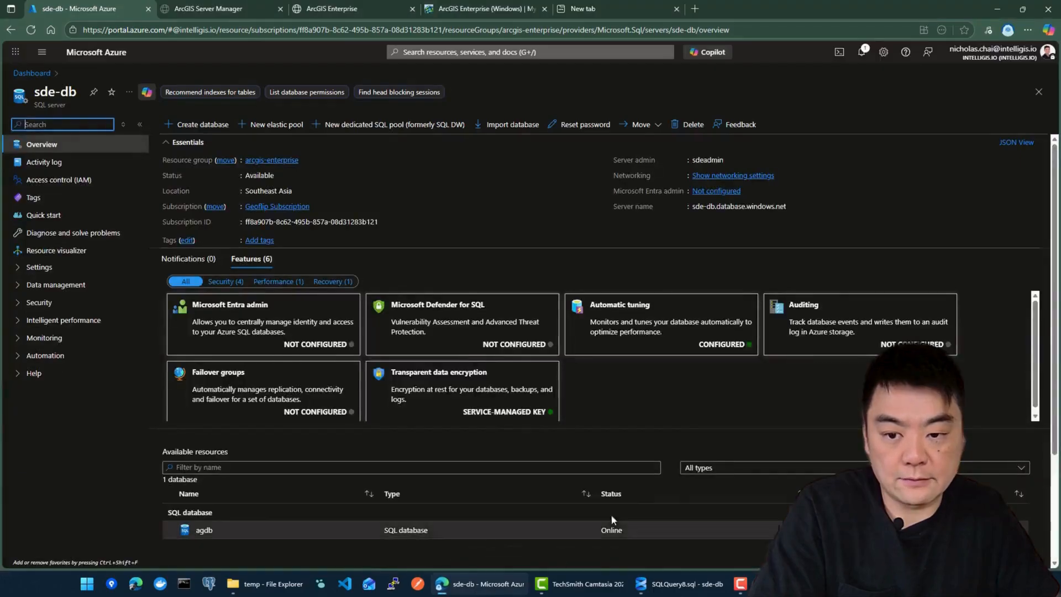
left_click(31, 73)
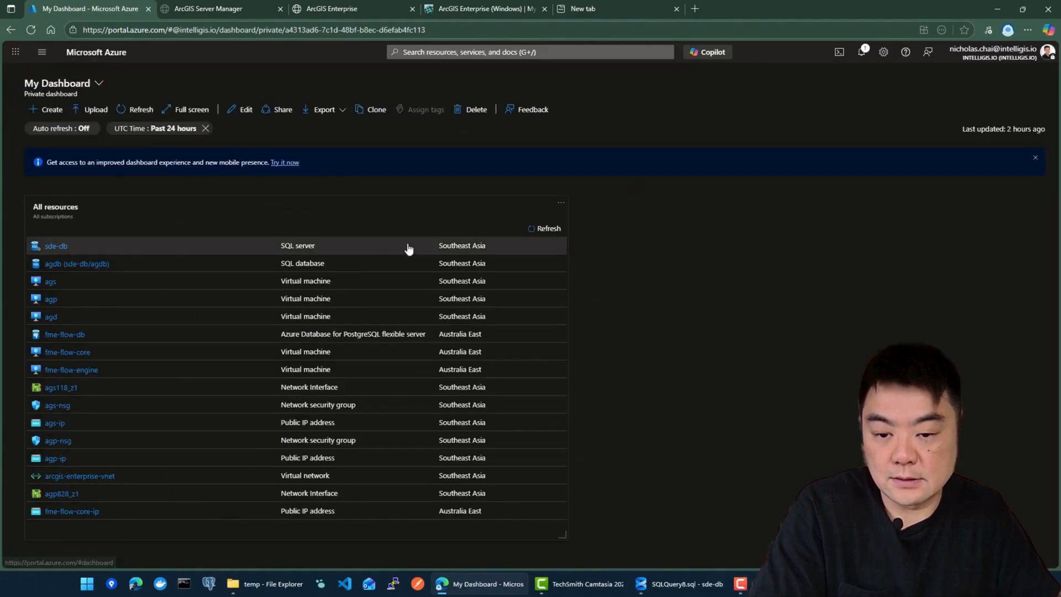
left_click(66, 267)
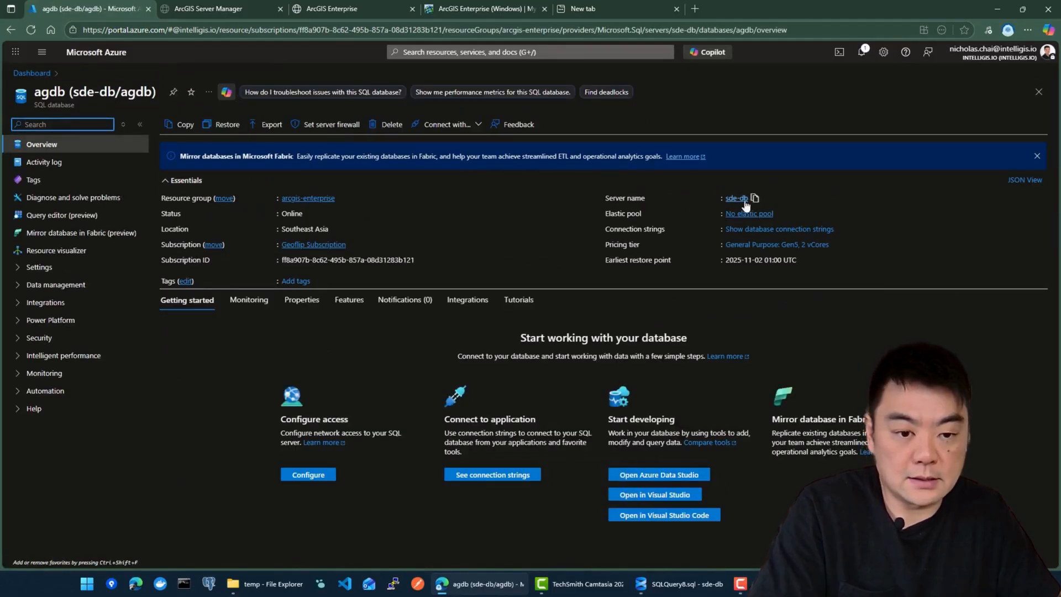
left_click(827, 199)
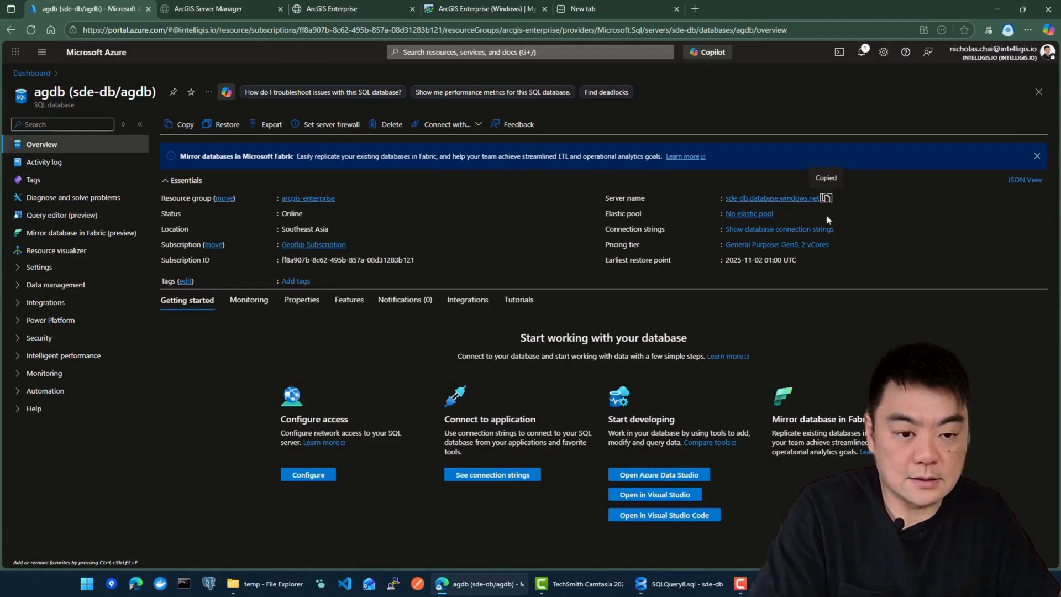
left_click(741, 584)
left_click(631, 184)
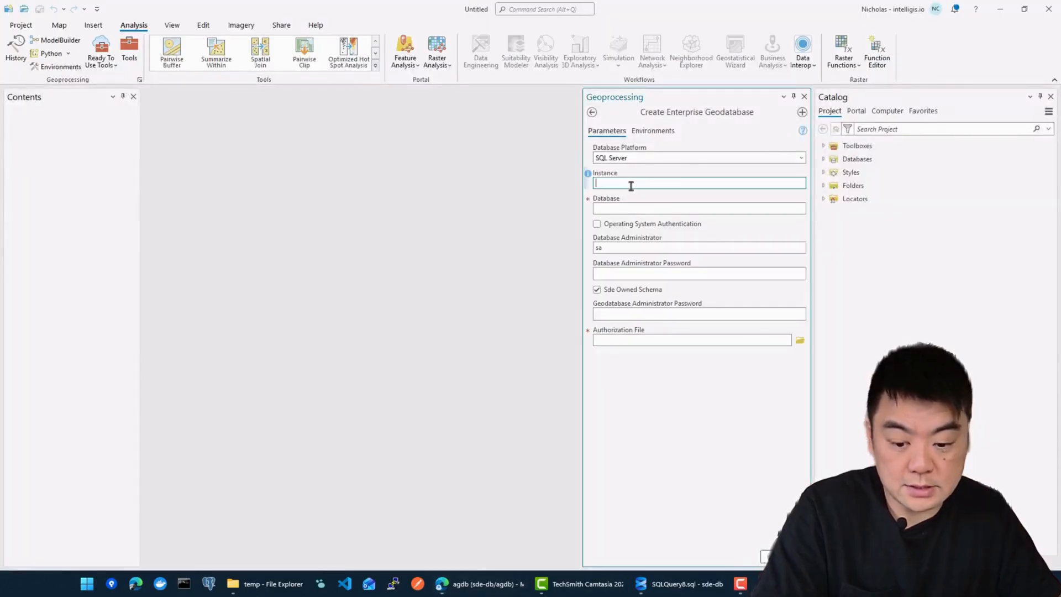
Step: Set the database administrator to sdeadmin and enter its password
left_click(646, 209)
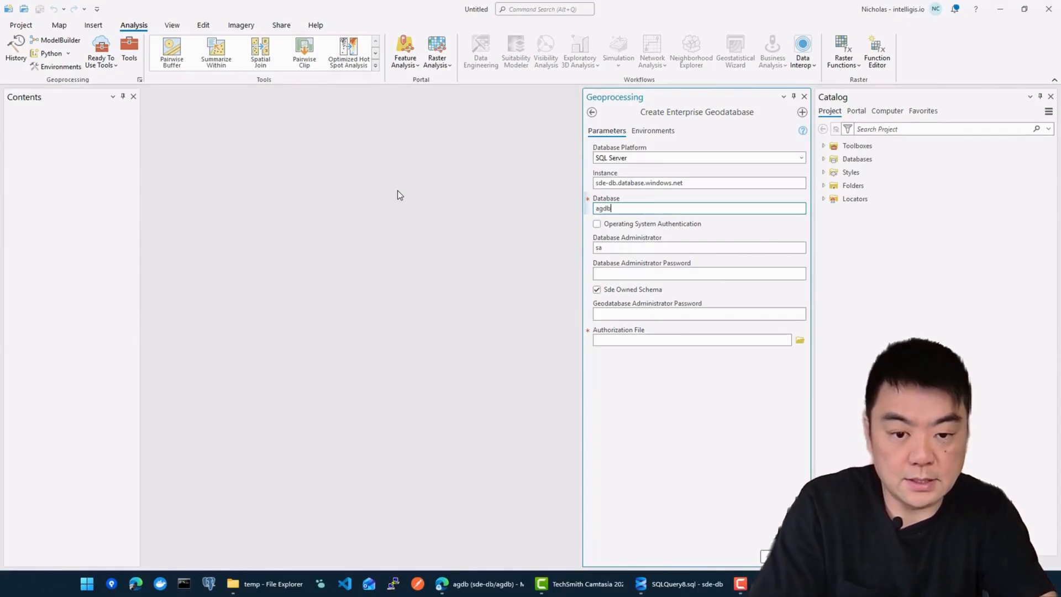
left_click(623, 251)
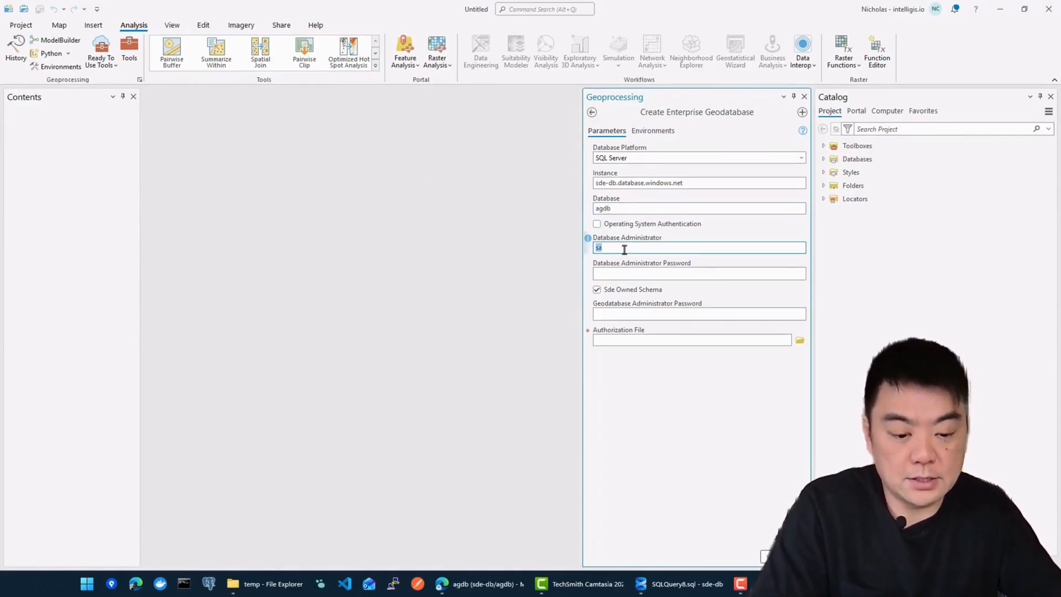
type("sdeadmi")
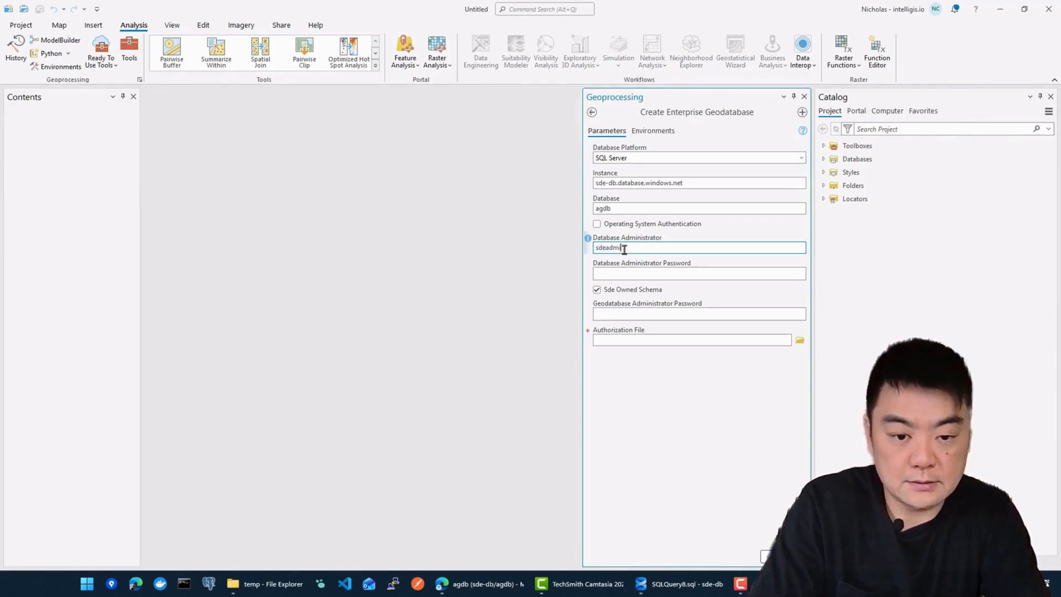
type("n")
key("Tab")
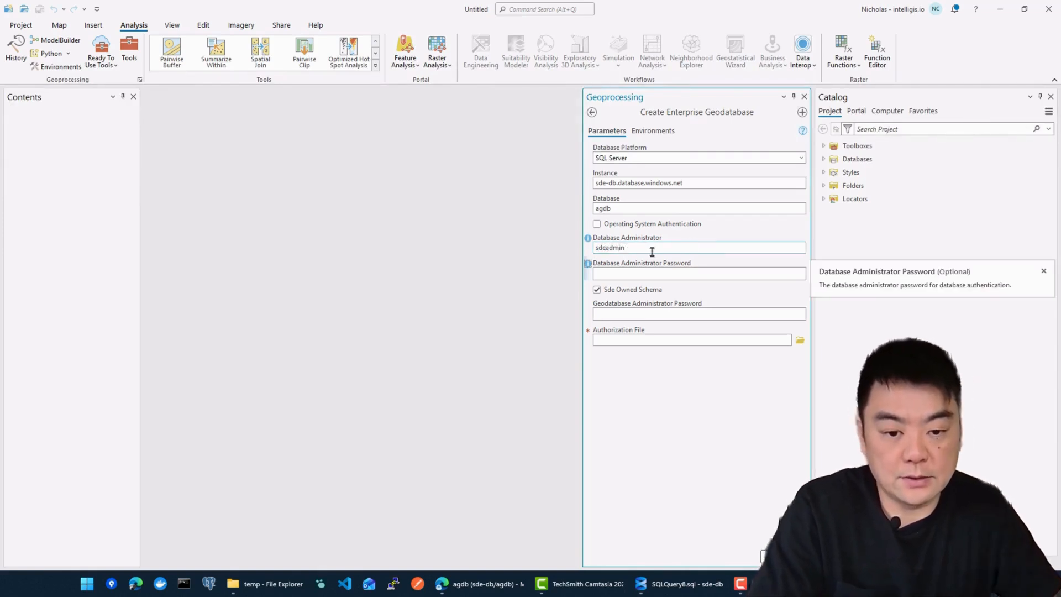
type("*****")
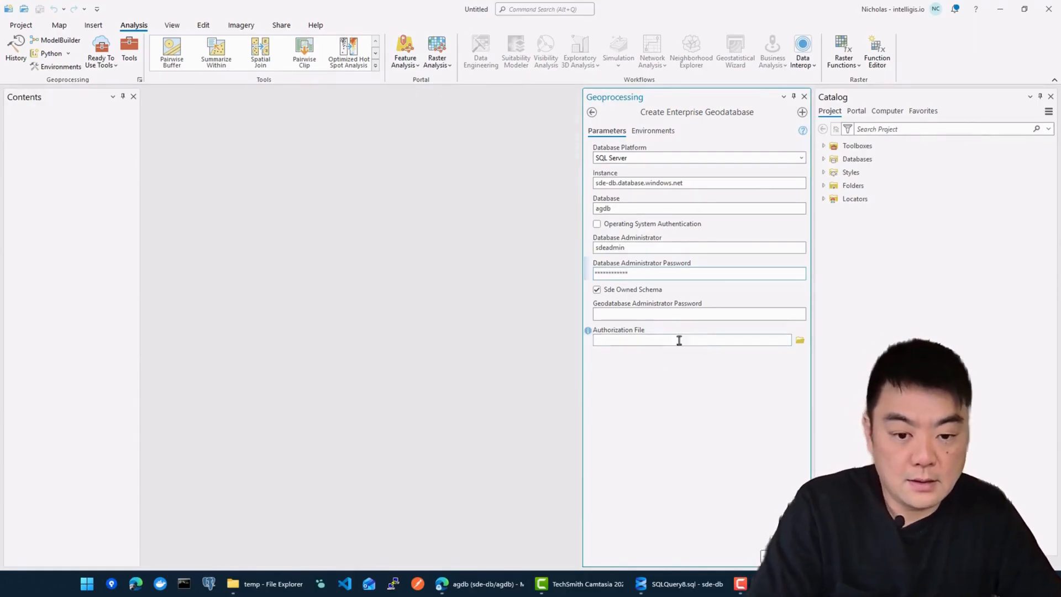
Step: Enter the geodatabase administrator password, then switch to the Azure portal
left_click(648, 315)
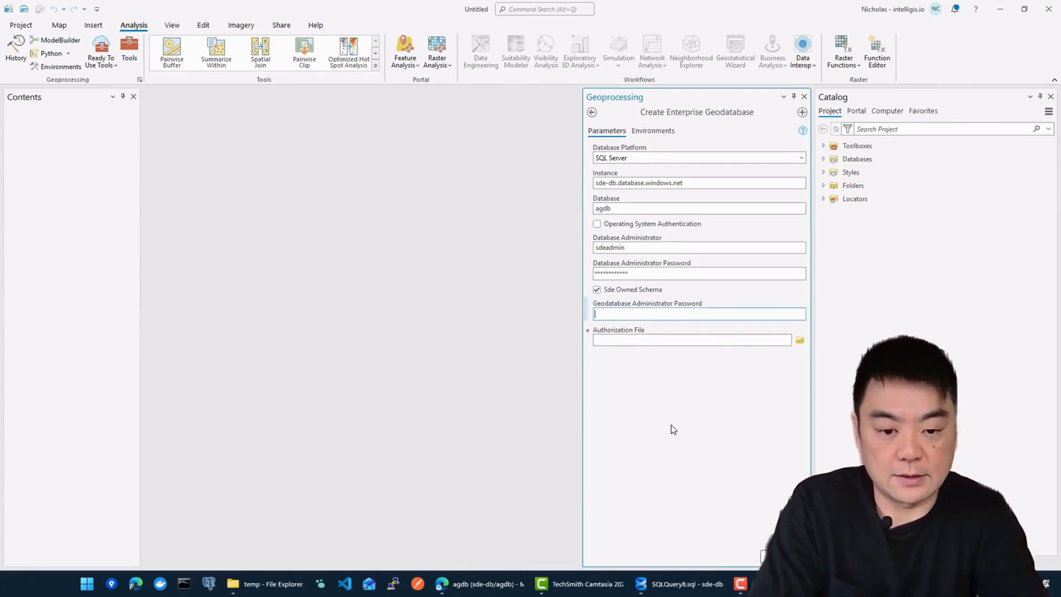
type("*********")
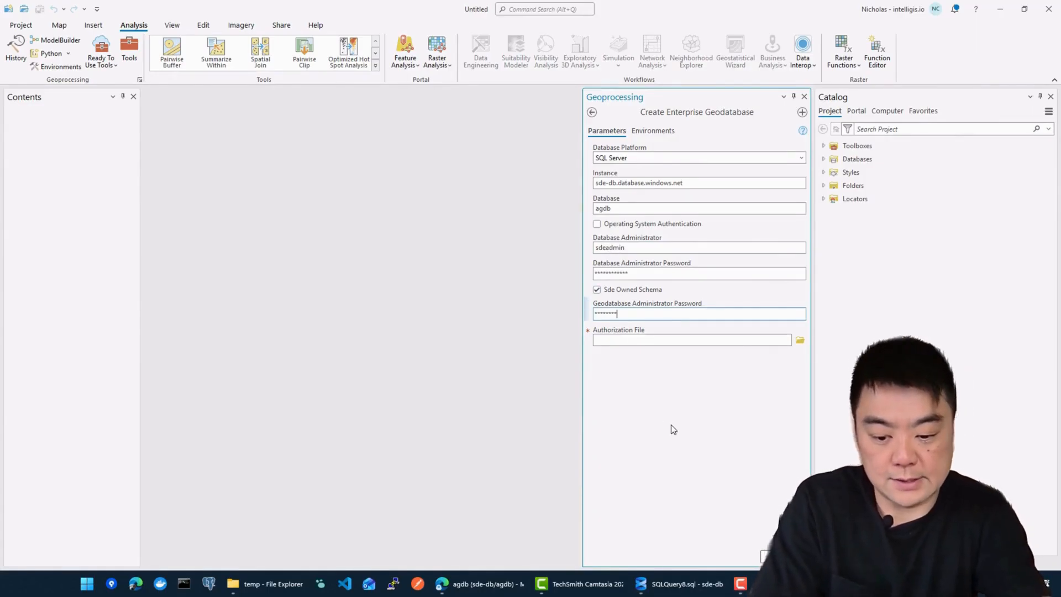
type("**")
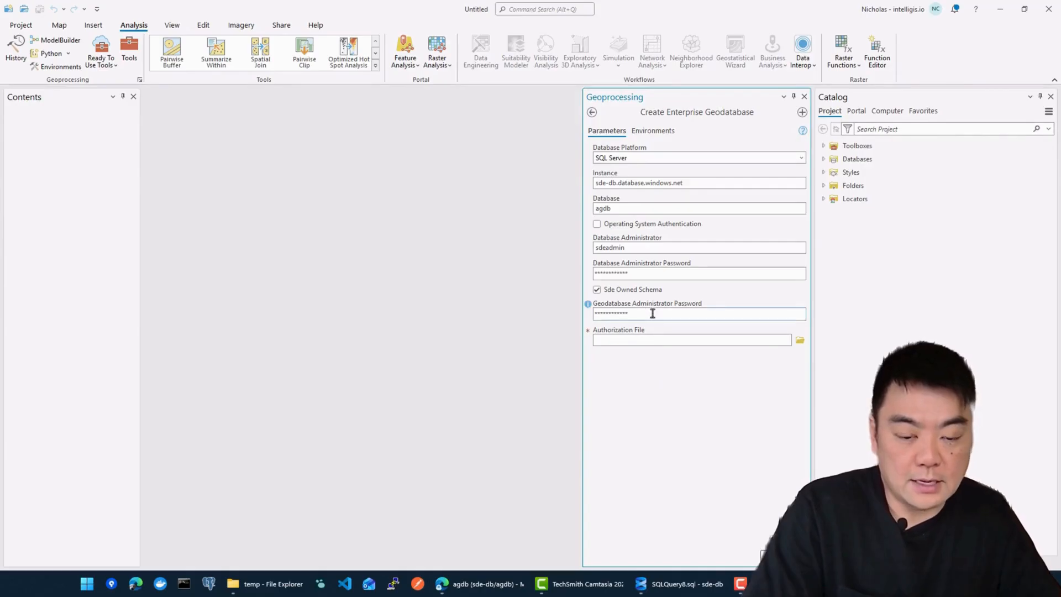
left_click(684, 385)
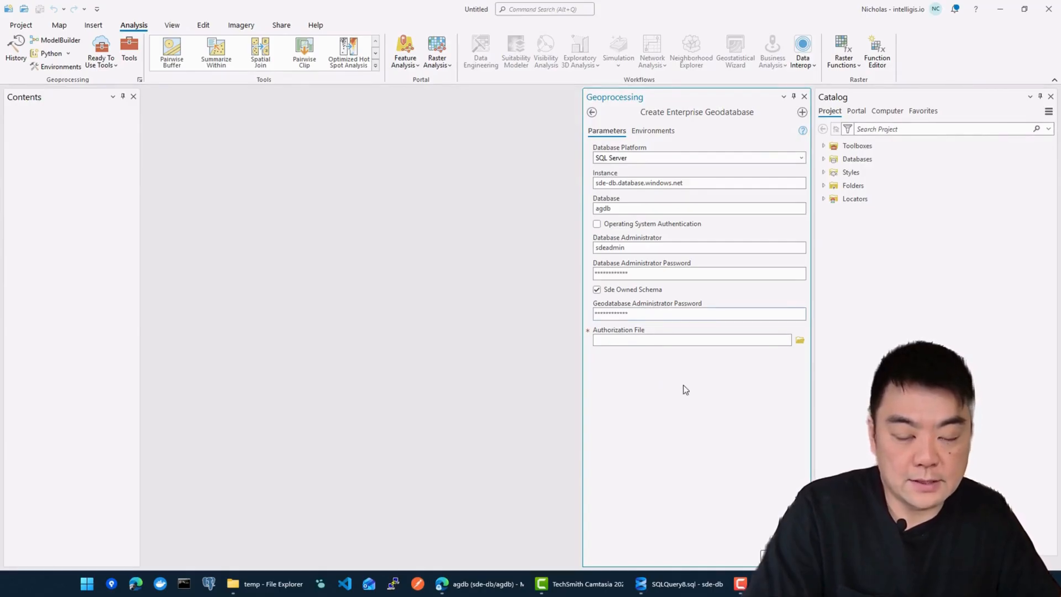
left_click(660, 345)
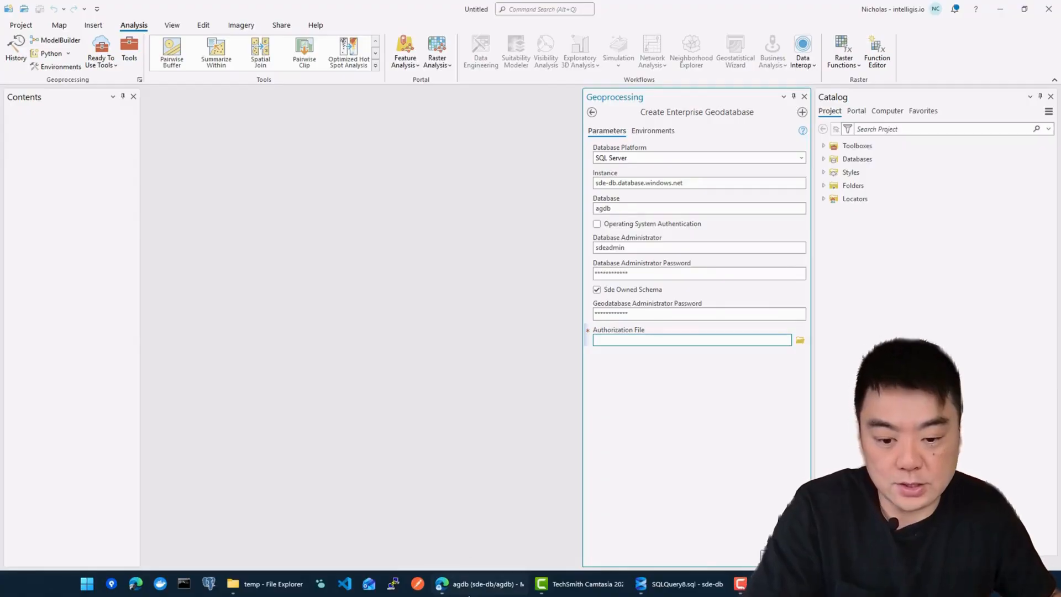
left_click(470, 585)
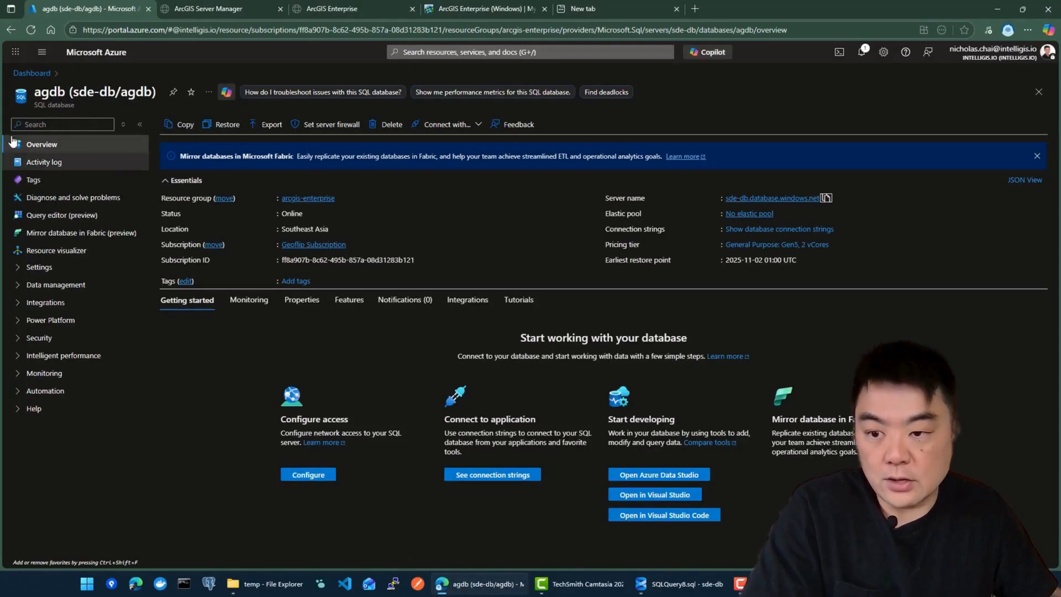
Step: Open the ags virtual machine overview in Azure and launch Remote Desktop Connection
left_click(36, 78)
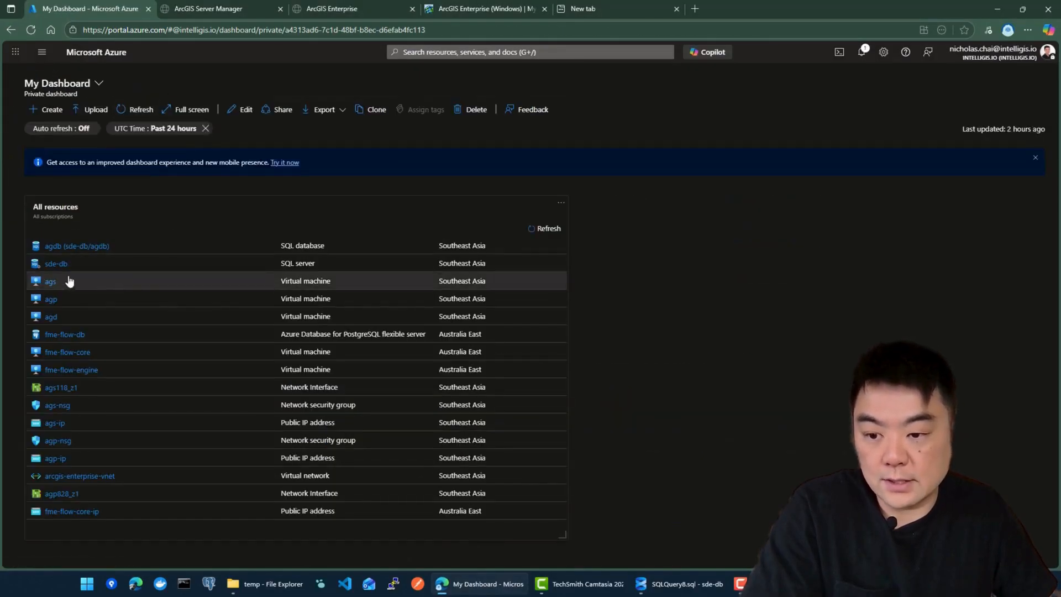
left_click(49, 284)
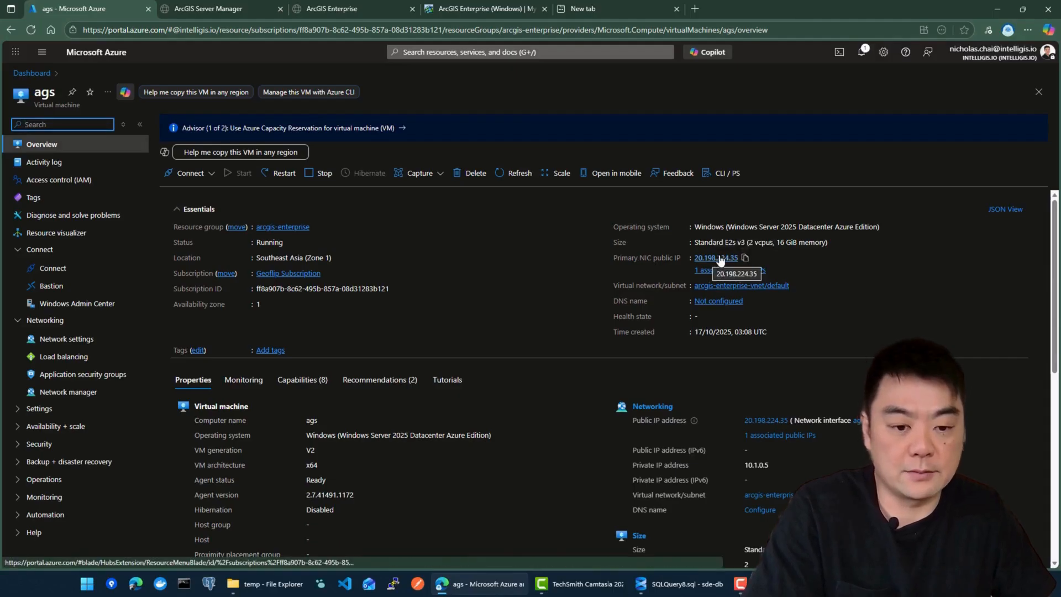
left_click(88, 585)
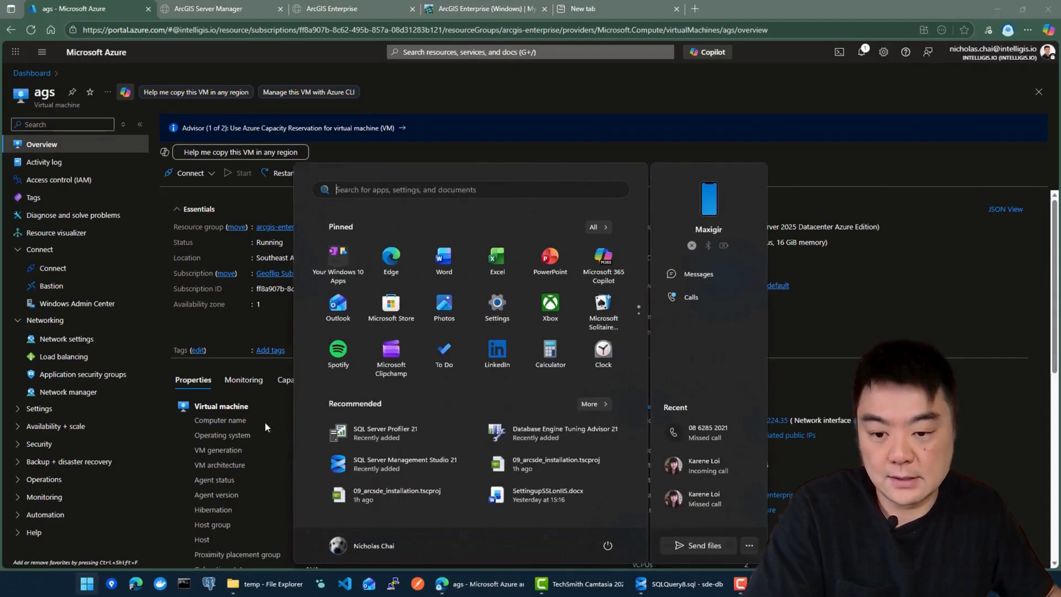
type("re")
left_click(414, 278)
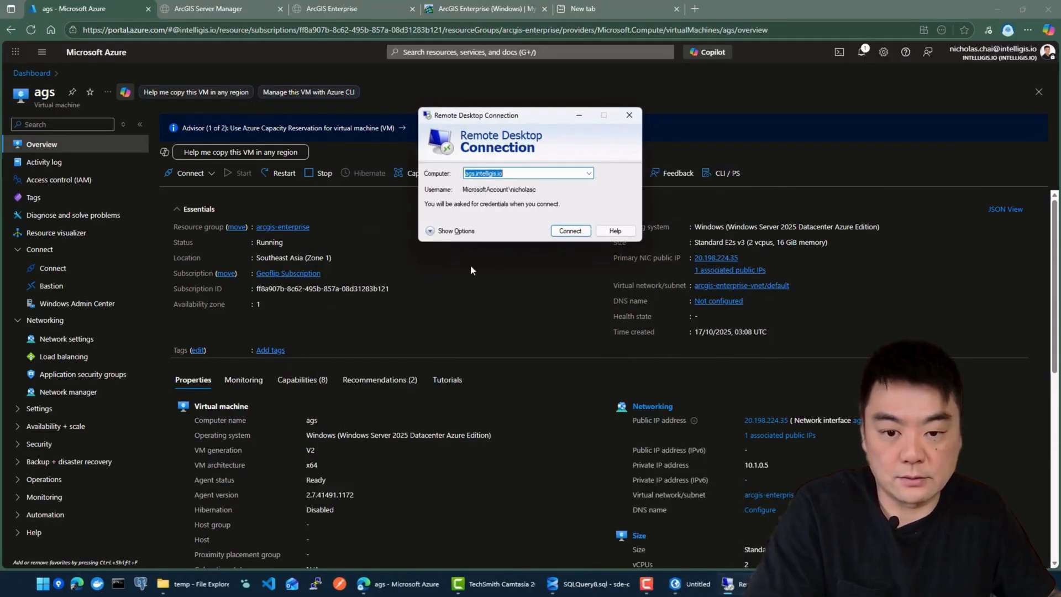
left_click_drag(546, 123, 525, 183)
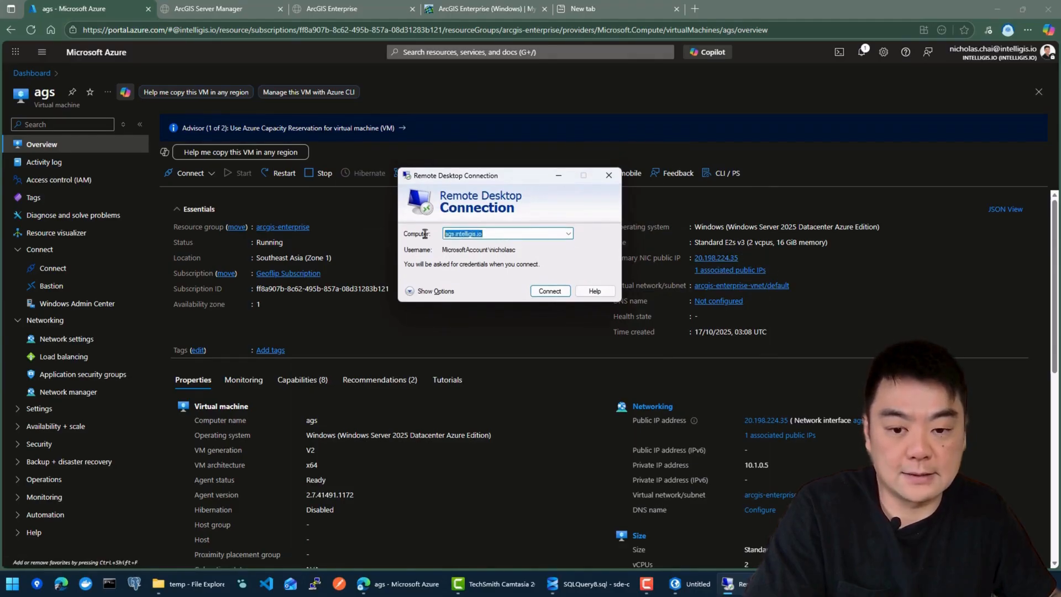
Step: Connect to ags.intelligis.io, sign in with the password and accept the certificate warning
left_click(541, 291)
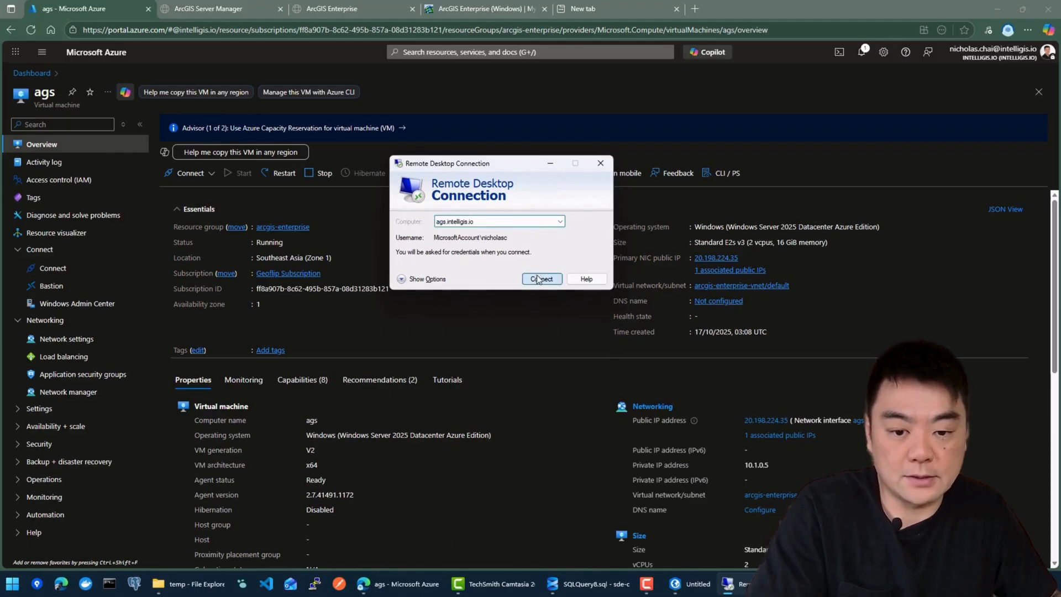
type("••••••••")
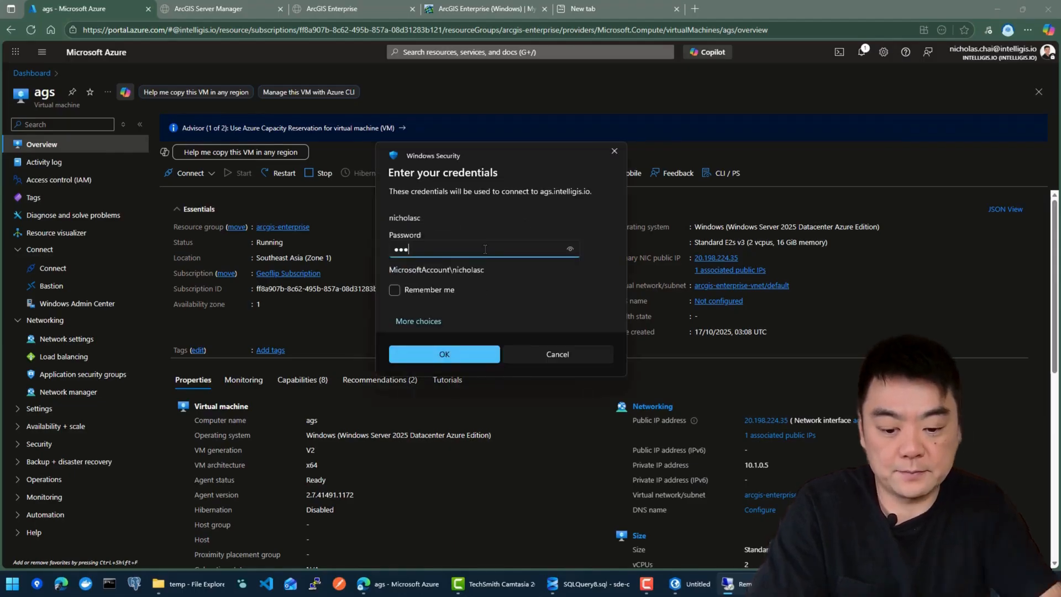
key("Return")
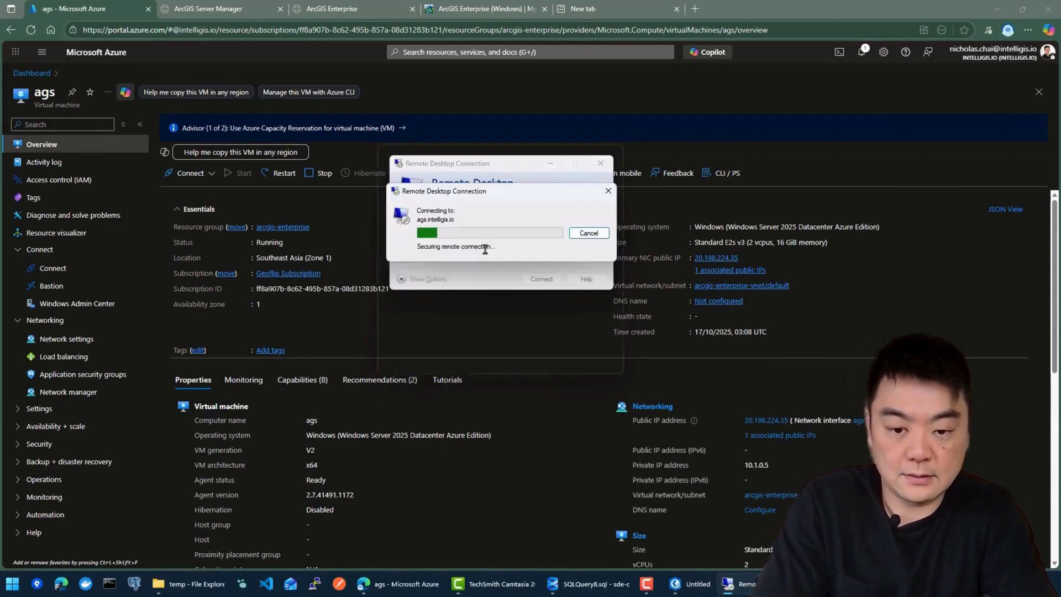
left_click(534, 315)
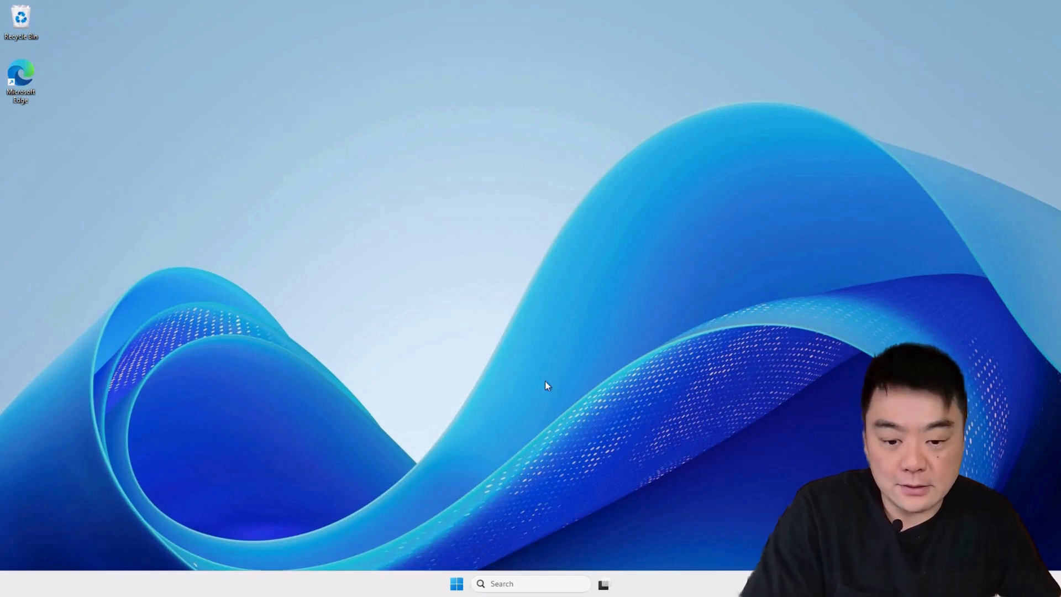
left_click(456, 584)
Step: Copy the keycodes file from C:\Program Files\ESRI\License11.5\sysgen on the remote VM
left_click(569, 284)
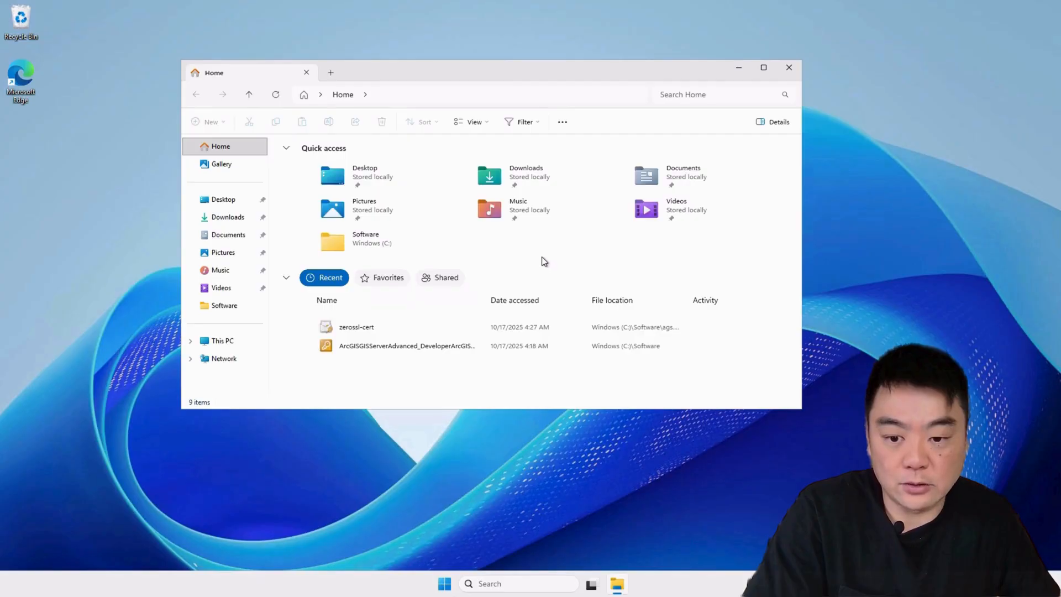
left_click(229, 344)
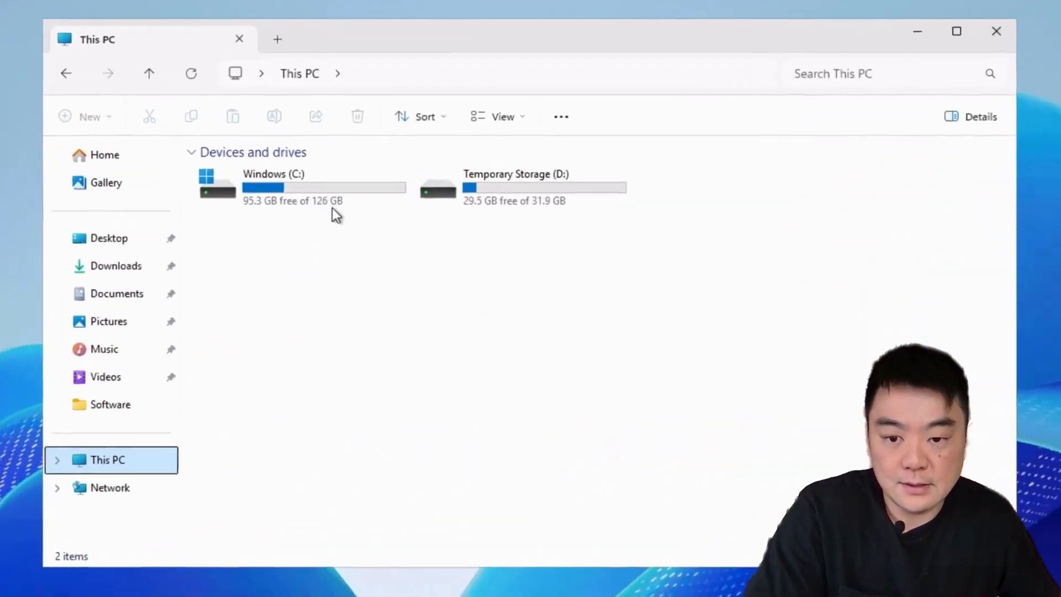
left_click(357, 171)
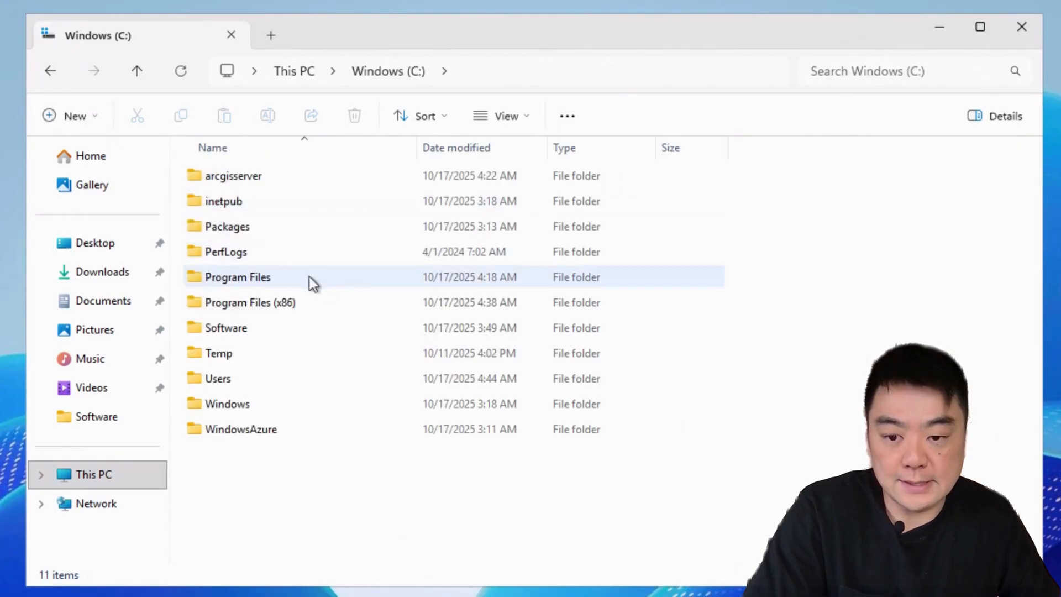
double_click(245, 276)
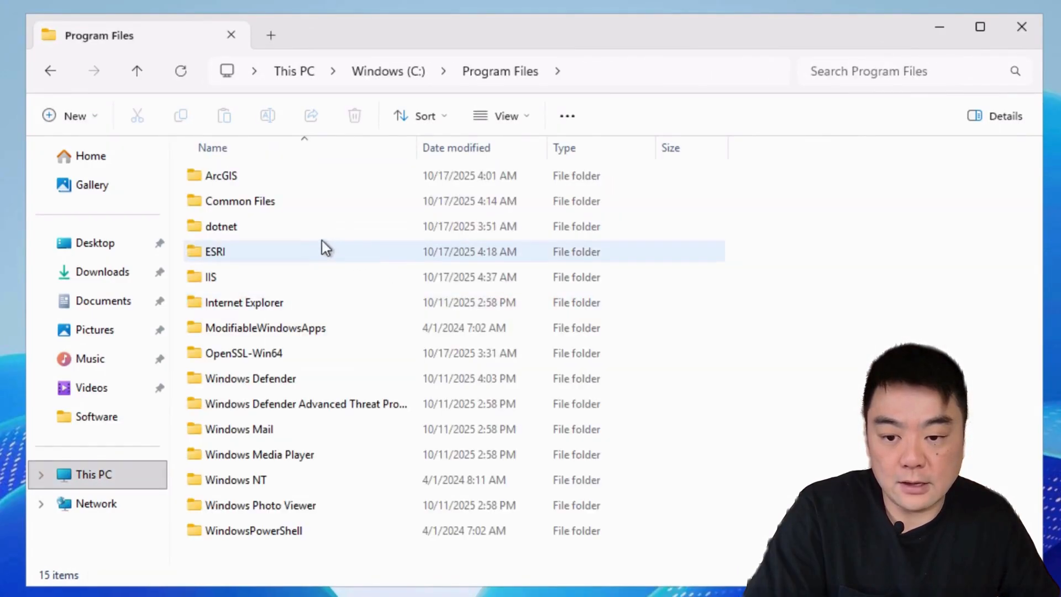
double_click(223, 258)
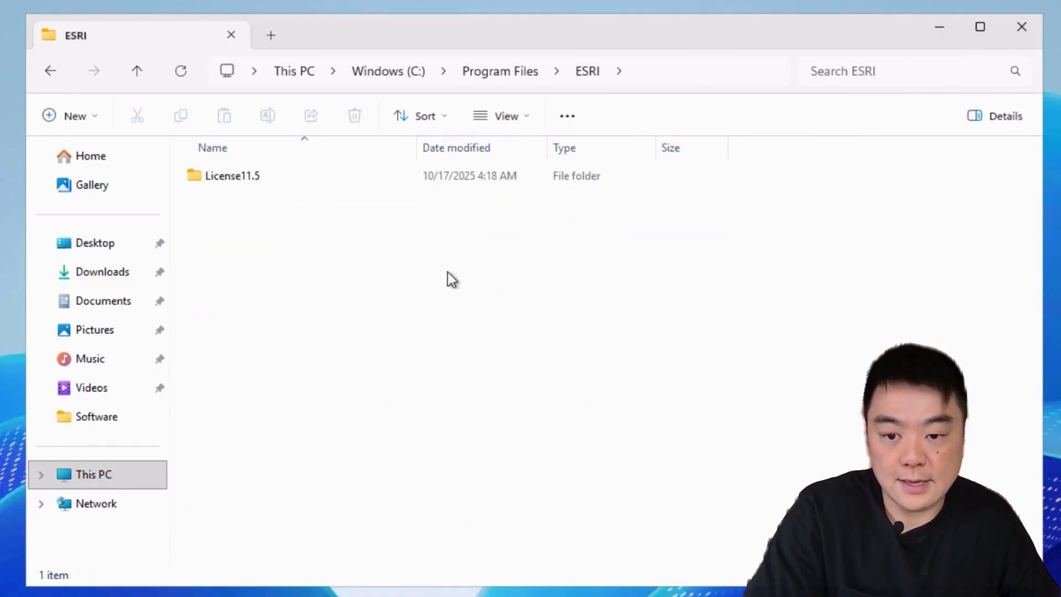
double_click(254, 180)
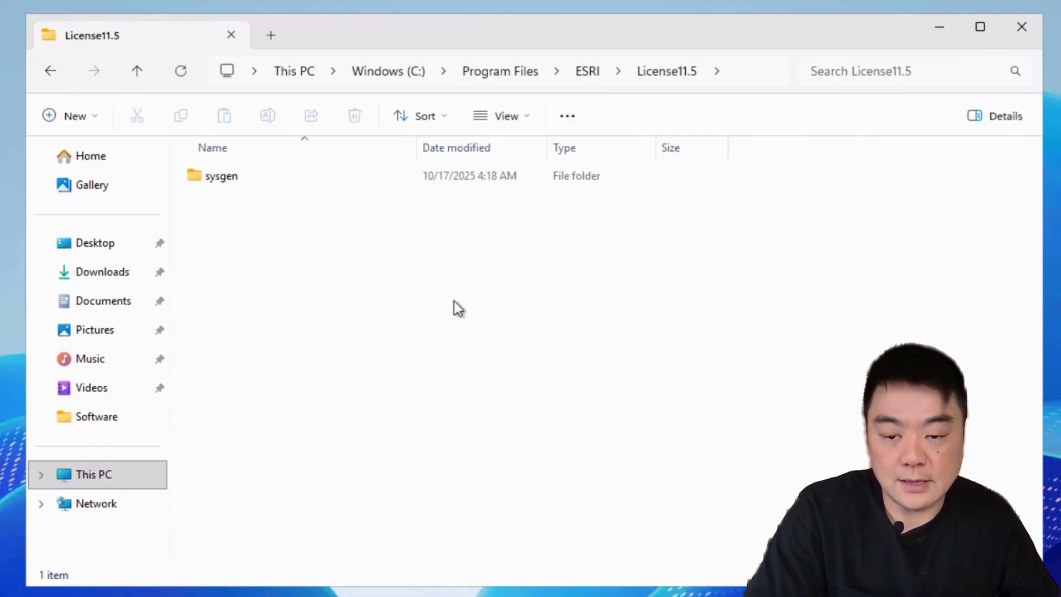
double_click(237, 183)
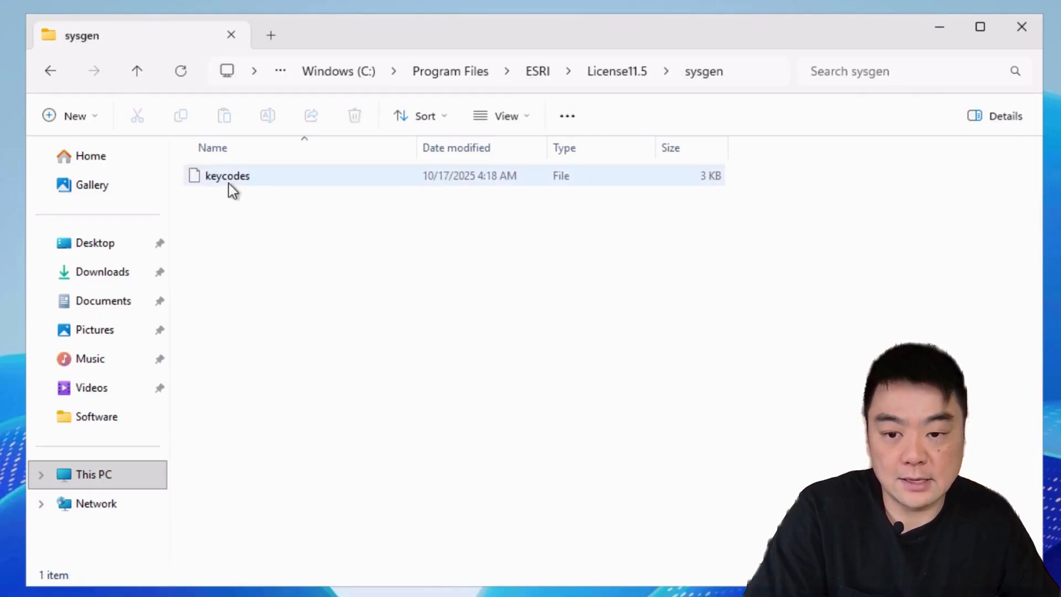
left_click(242, 174)
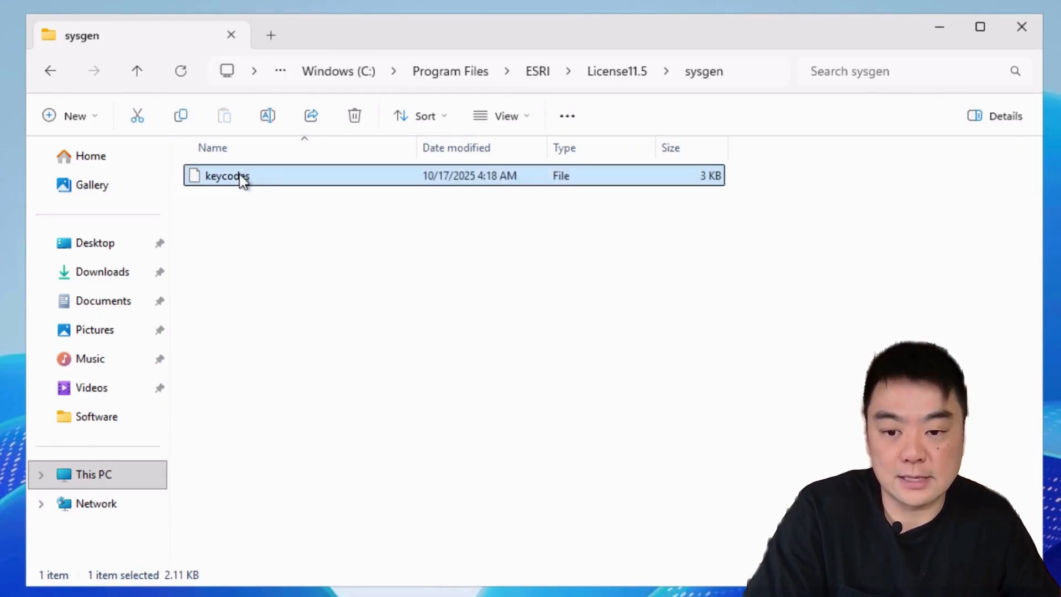
right_click(241, 175)
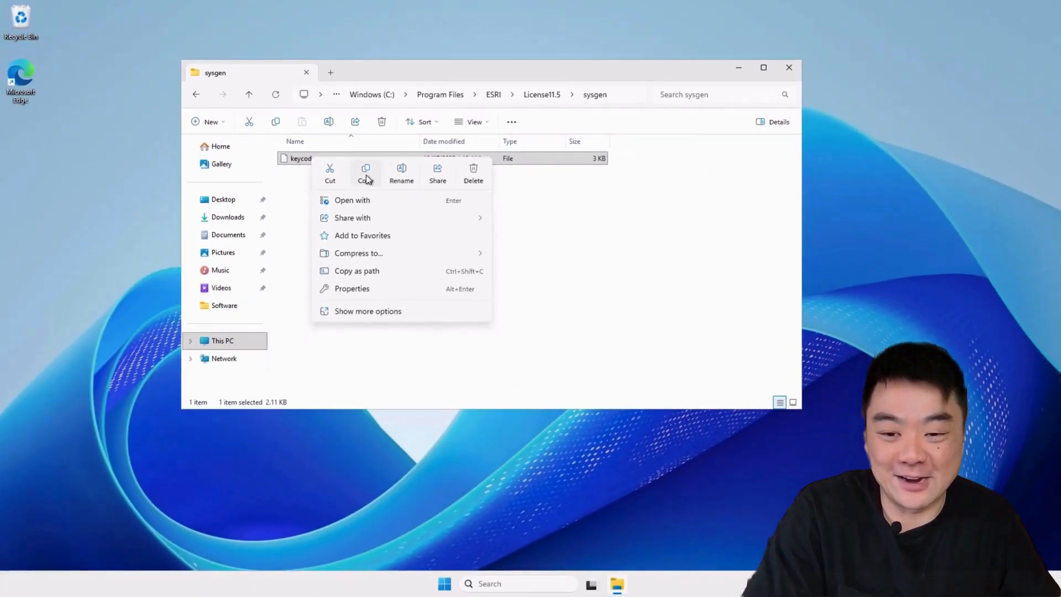
left_click(366, 178)
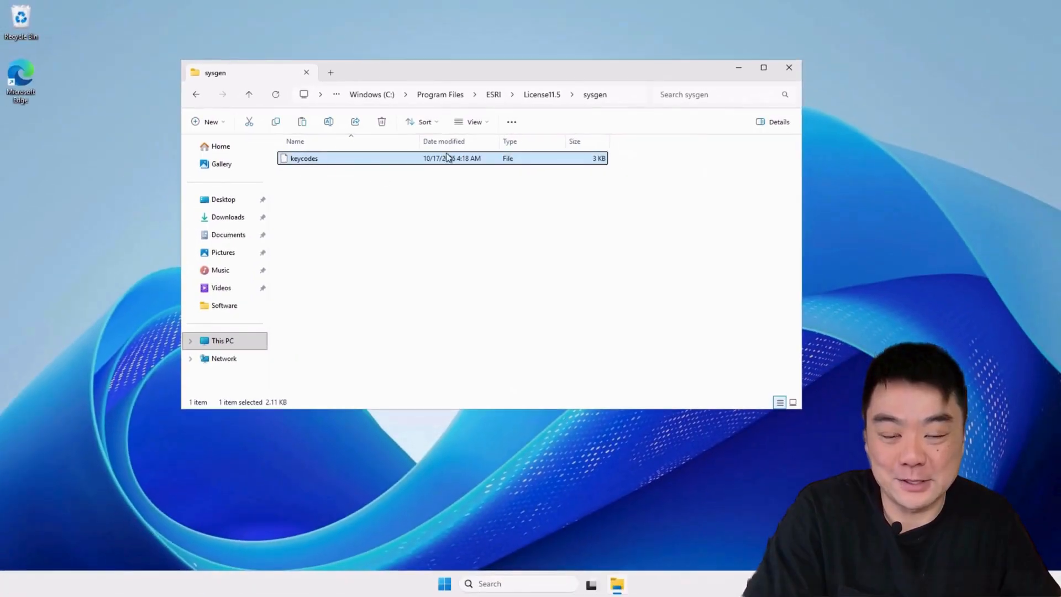
Step: Paste keycodes into the local D:\temp folder and bring ArcGIS Pro back
left_click(650, 10)
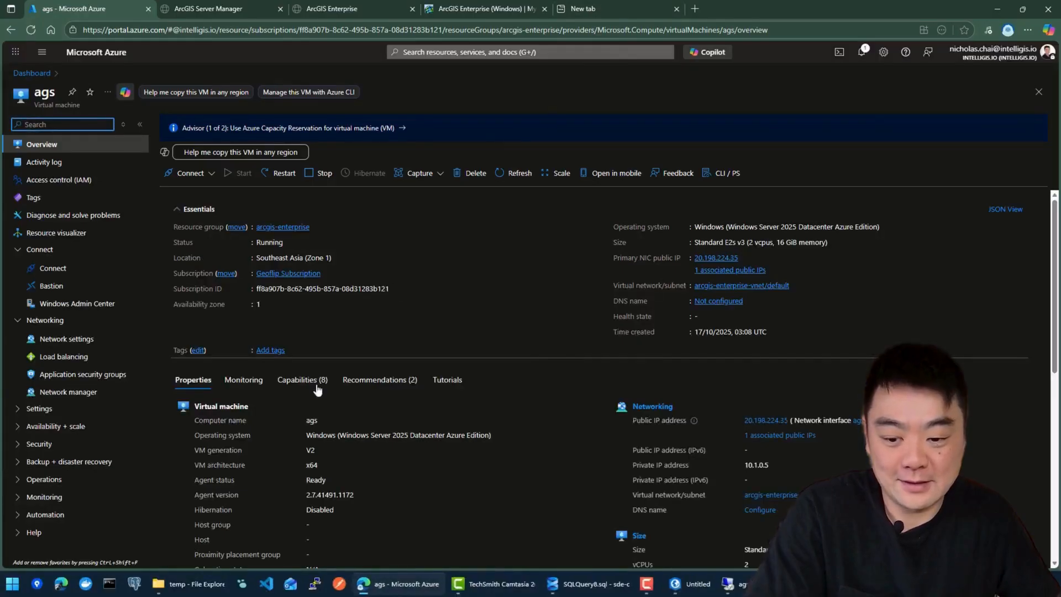
left_click(190, 584)
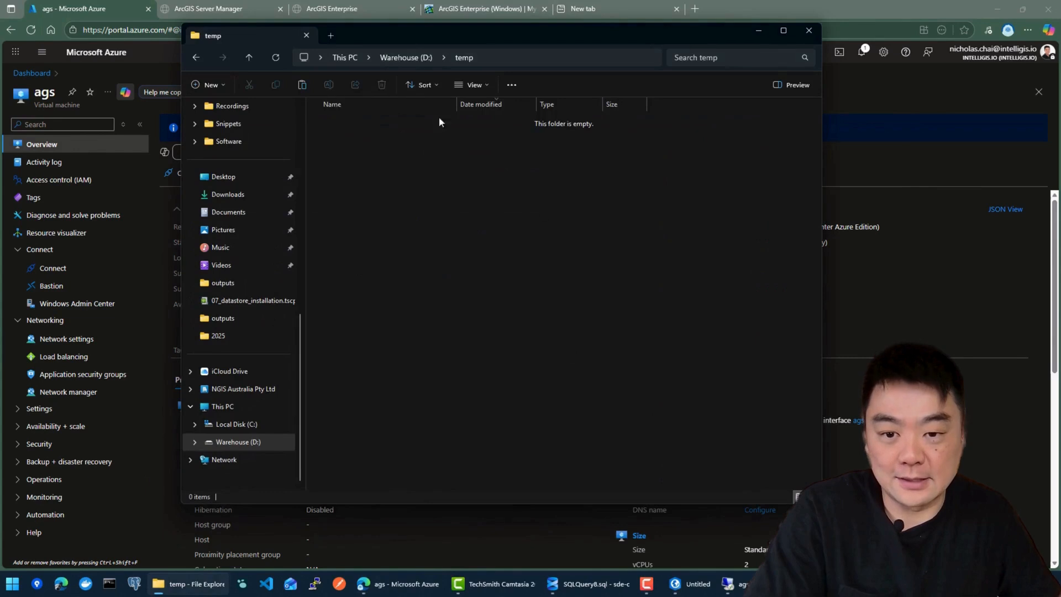
left_click(406, 58)
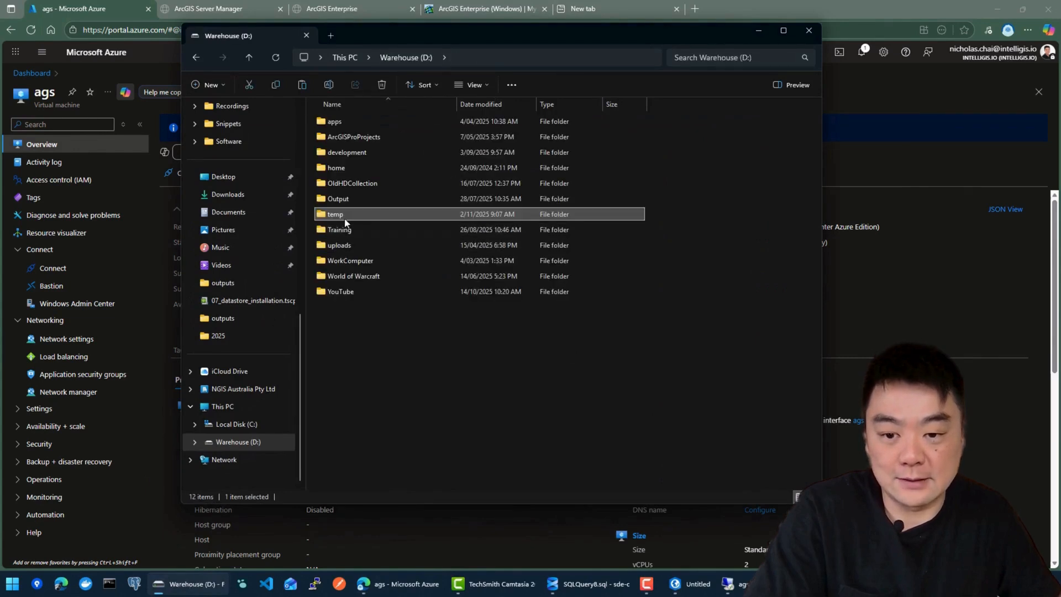
double_click(345, 215)
right_click(393, 176)
left_click(415, 194)
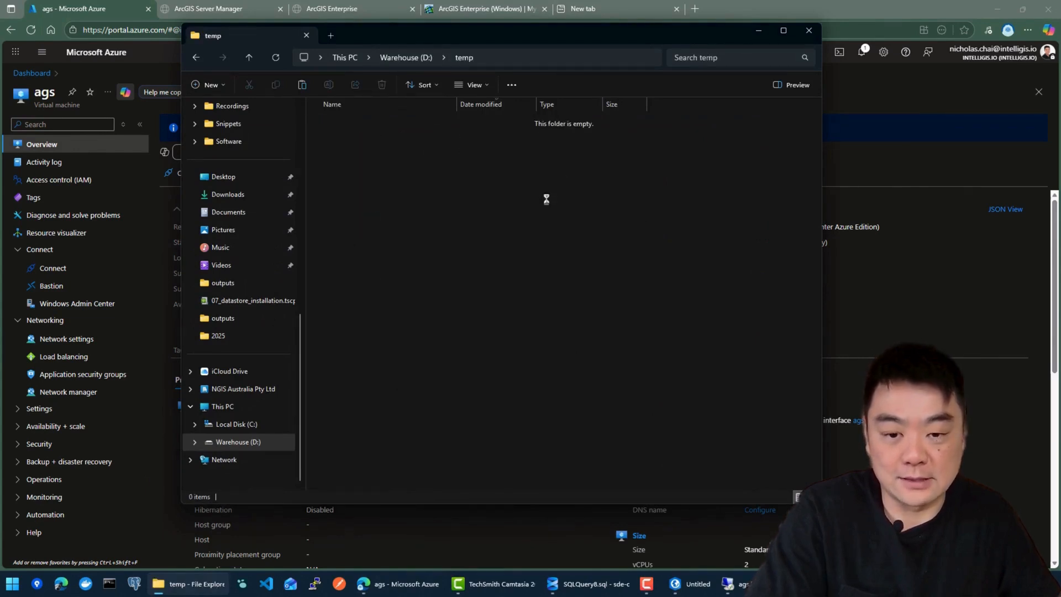
left_click(550, 254)
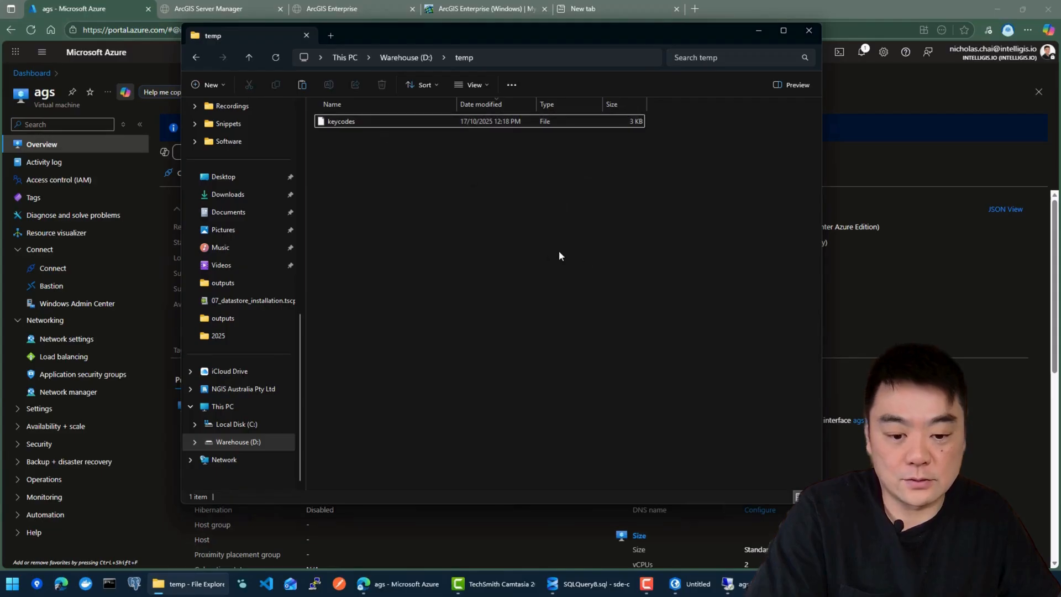
left_click(691, 591)
Step: Browse to Warehouse (D:)\temp and set keycodes as the Authorization File
left_click(621, 341)
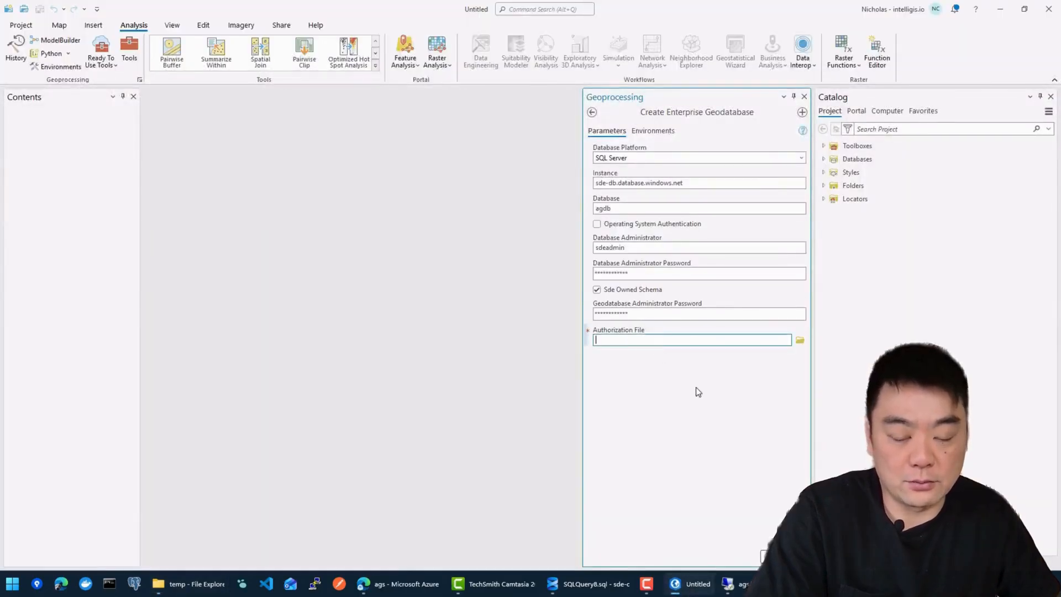
left_click(801, 340)
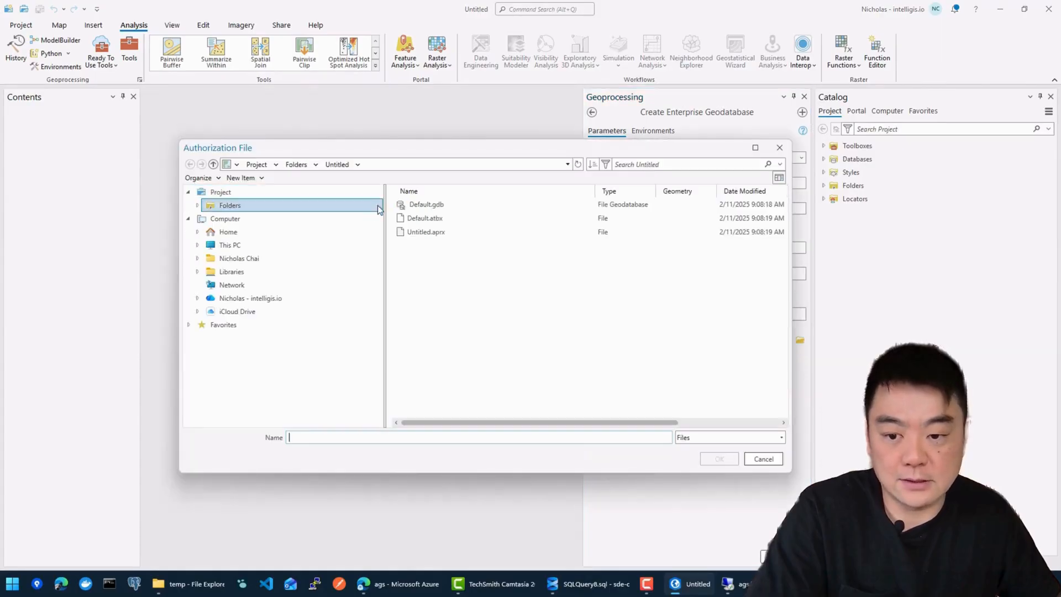
left_click(231, 245)
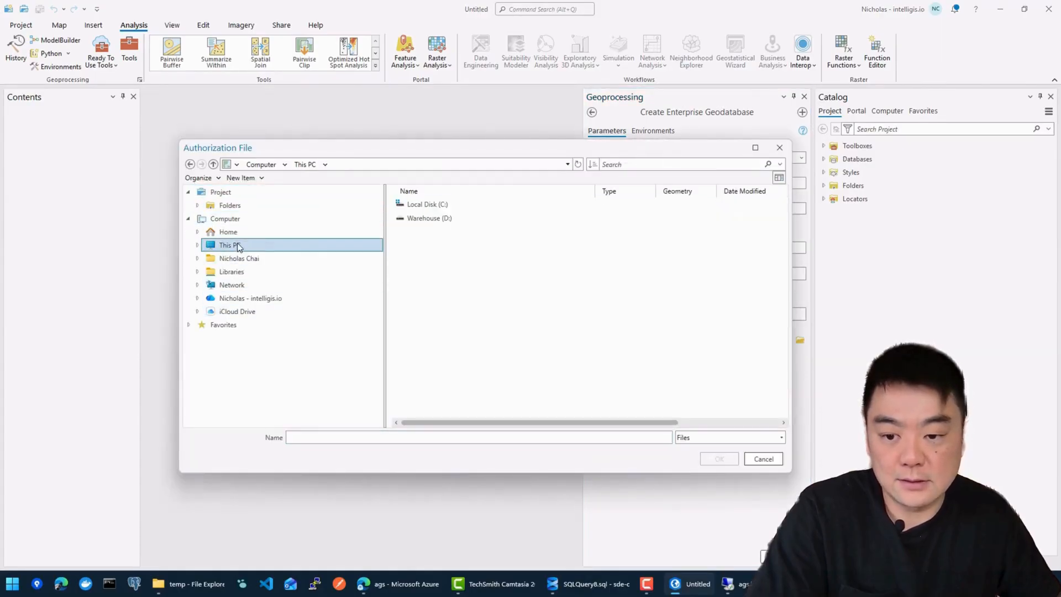
double_click(449, 219)
double_click(417, 288)
left_click(440, 206)
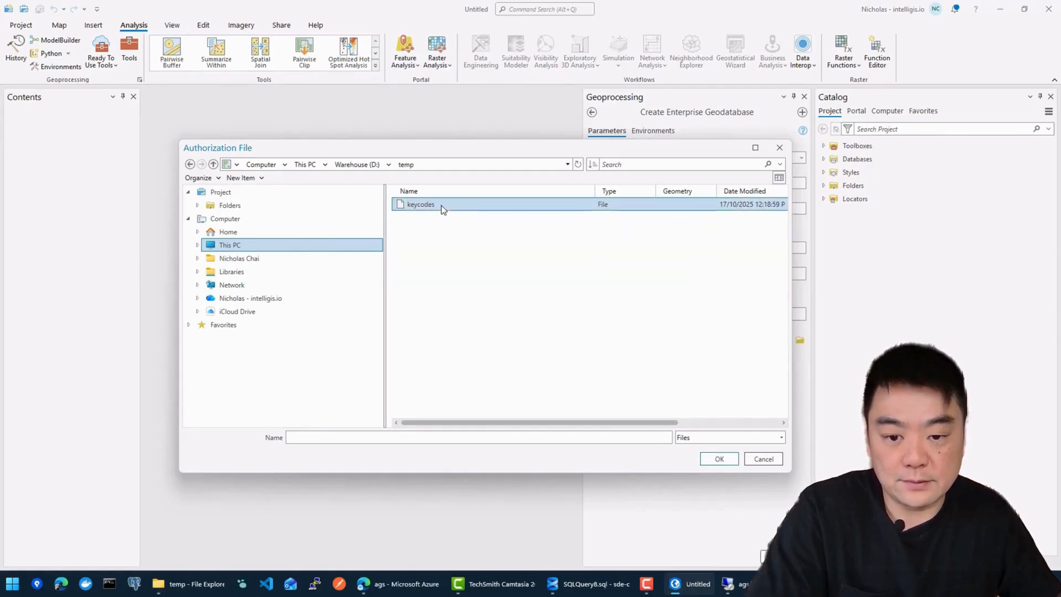
left_click(719, 458)
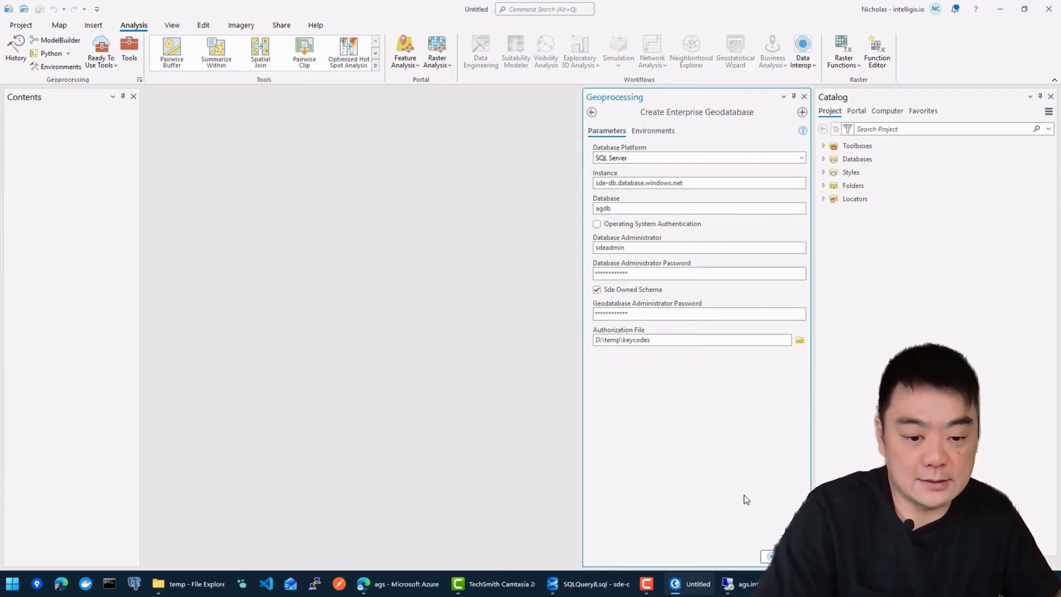
Step: Run Create Enterprise Geodatabase and move its progress details window aside
left_click(773, 556)
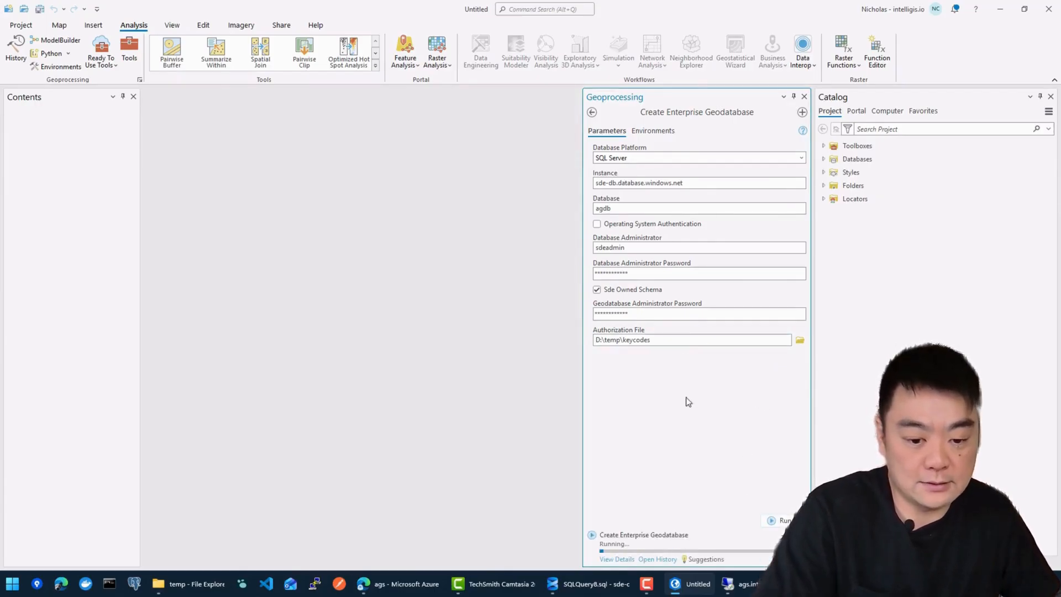
left_click(616, 560)
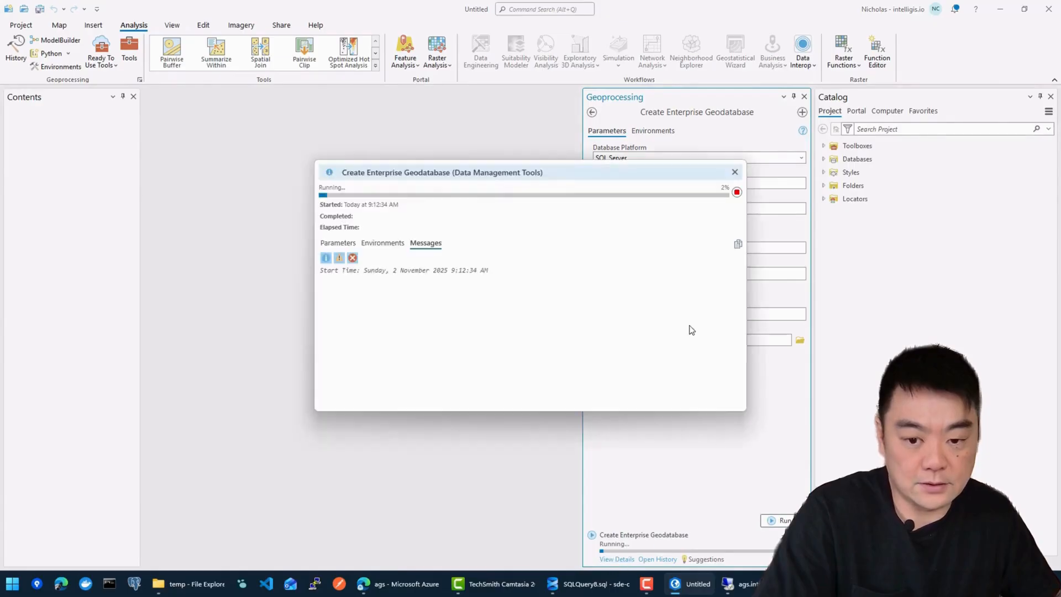
left_click_drag(569, 169, 418, 116)
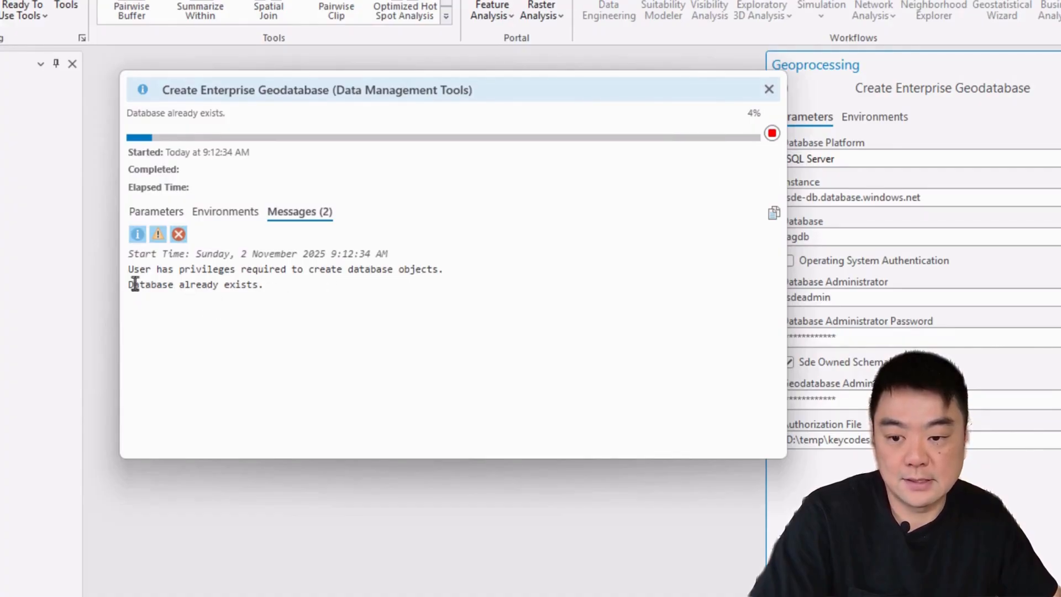
left_click_drag(404, 95, 373, 88)
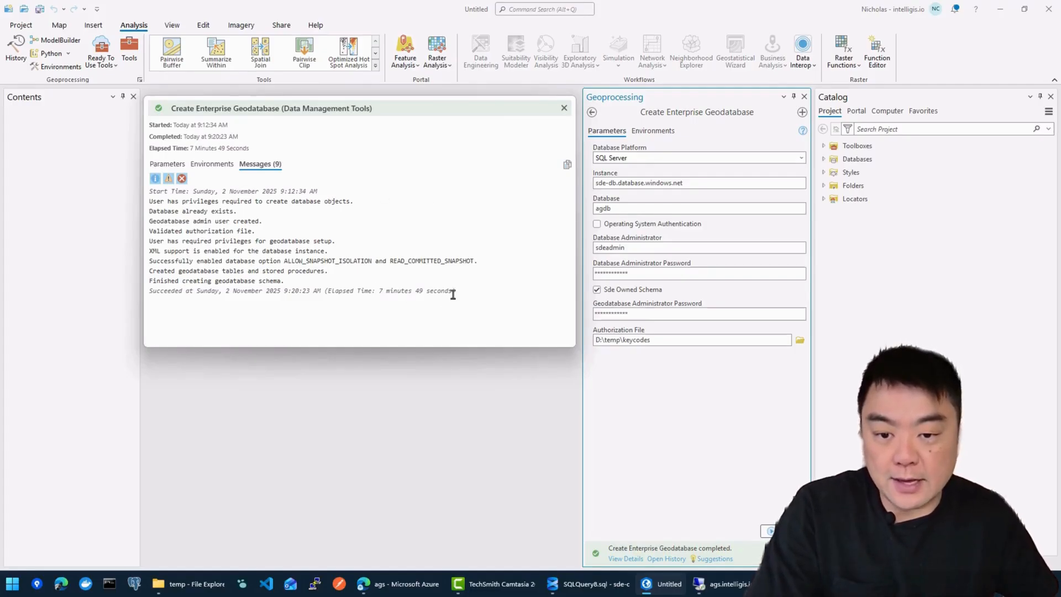
Step: Read the success messages, highlighting the 7 minutes 49 seconds elapsed time
left_click_drag(453, 293, 150, 209)
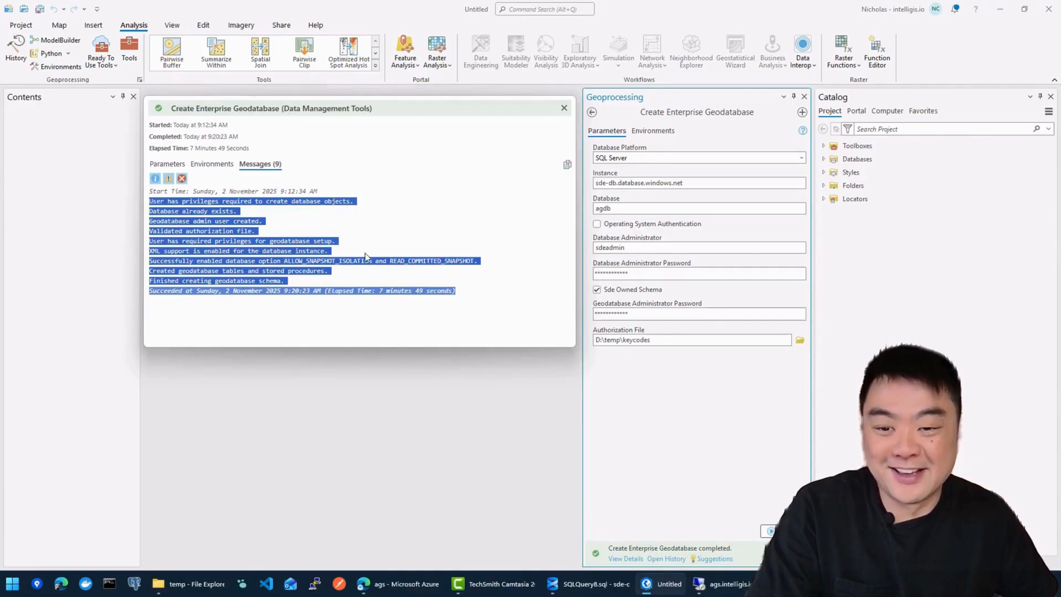
left_click(441, 282)
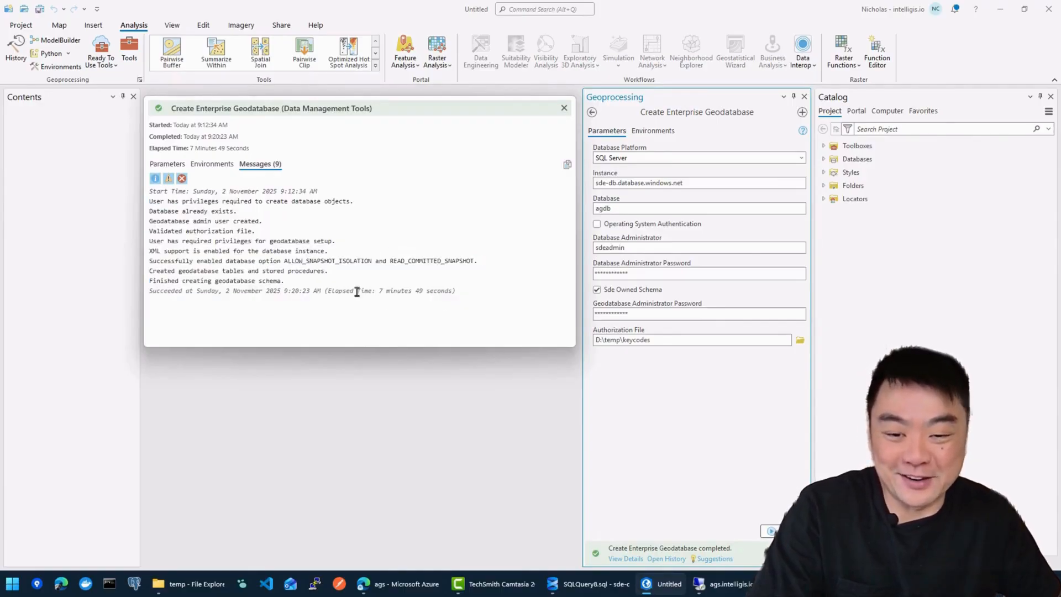
mouse_move(369, 295)
left_mouse_down()
mouse_move(464, 293)
mouse_move(384, 291)
left_mouse_up()
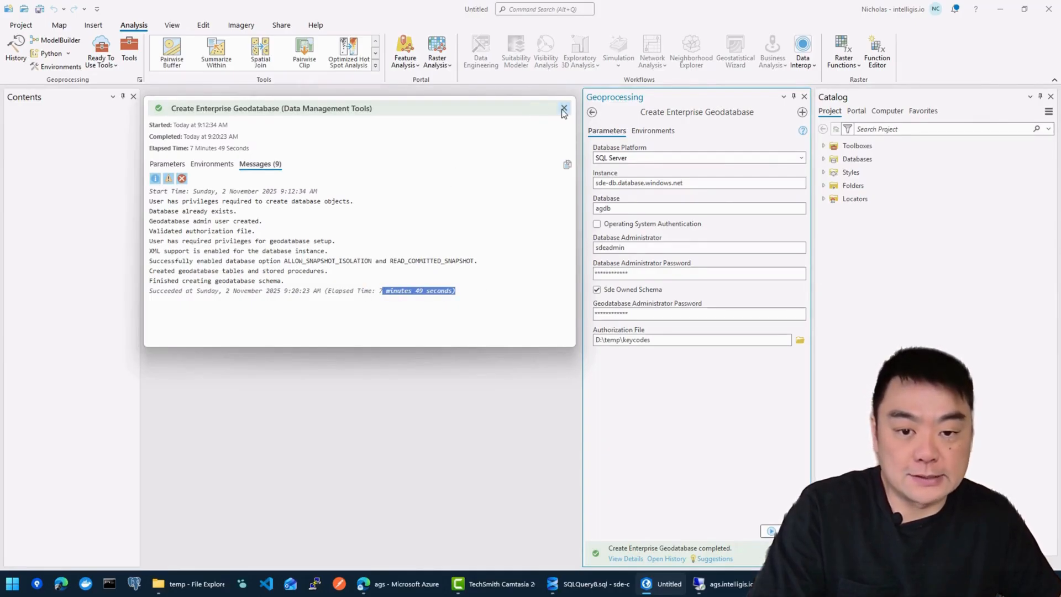
Step: In SQL Server Management Studio, collapse System Databases and refresh the agdb database
mouse_move(745, 562)
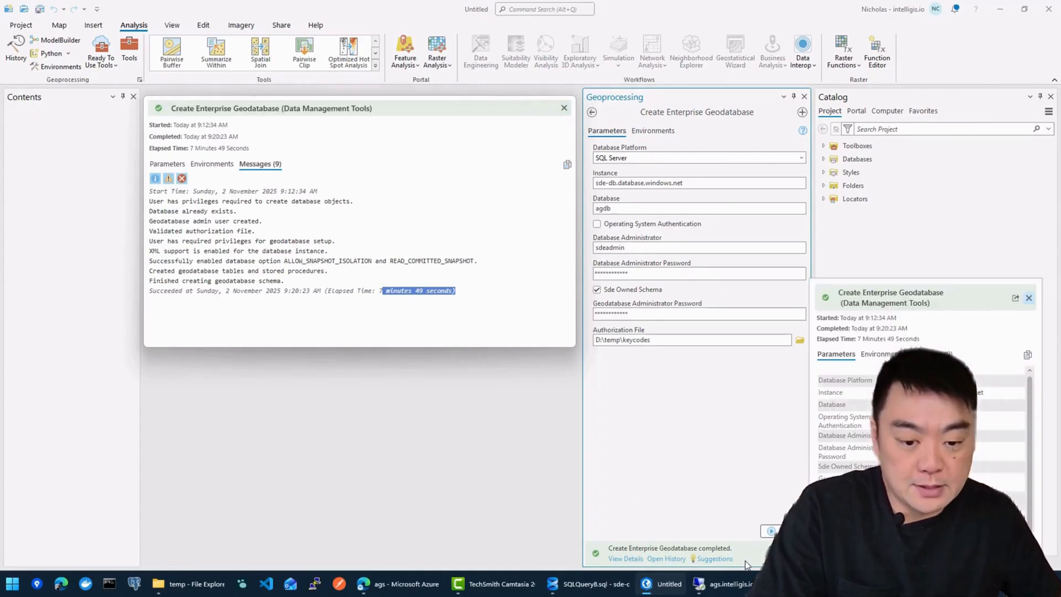
left_click(590, 584)
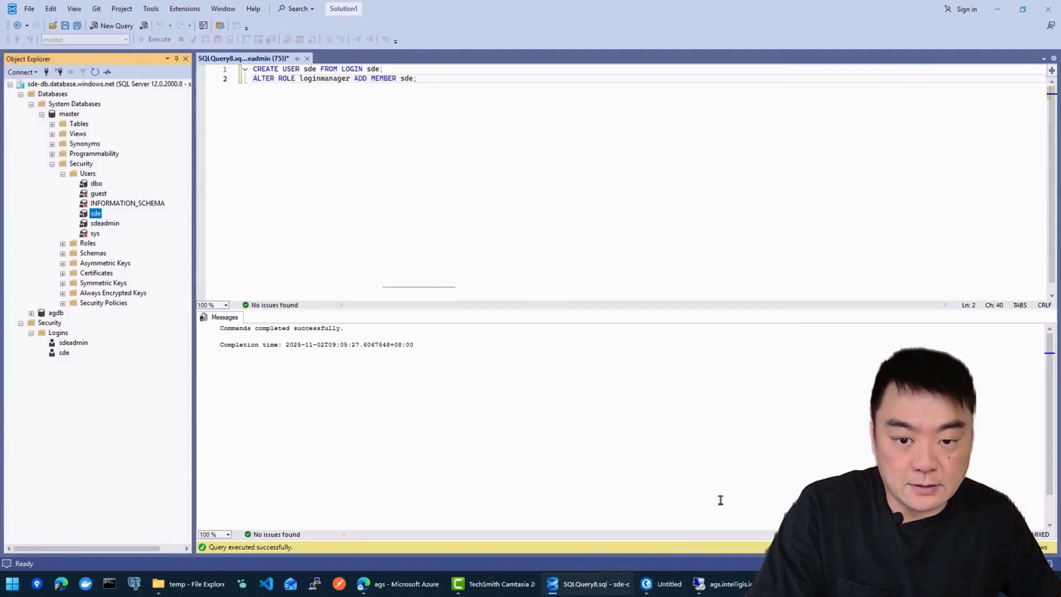
left_click(400, 136)
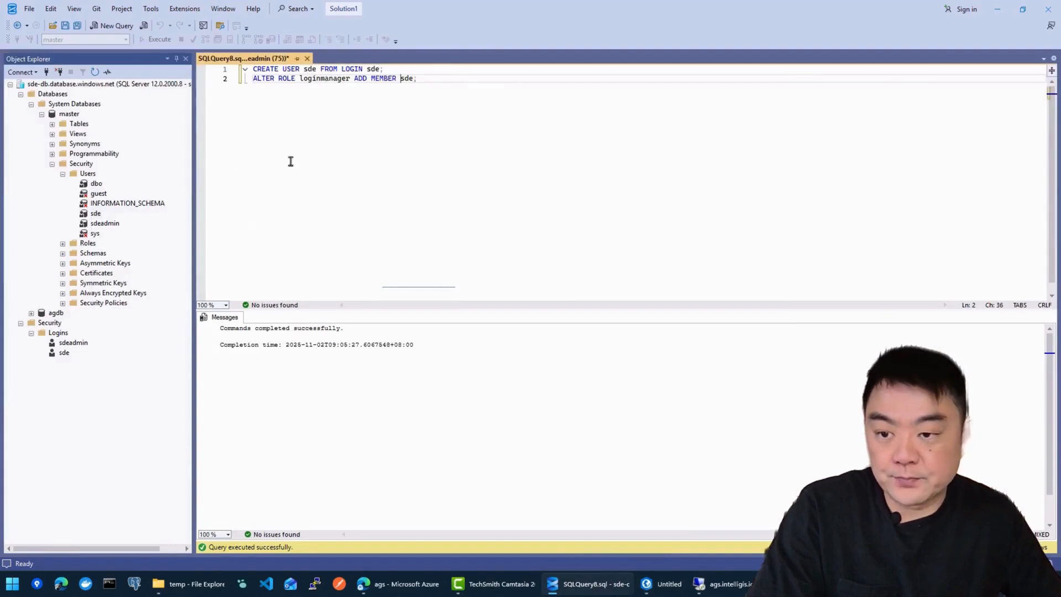
left_click(32, 104)
left_click(31, 115)
left_click(56, 115)
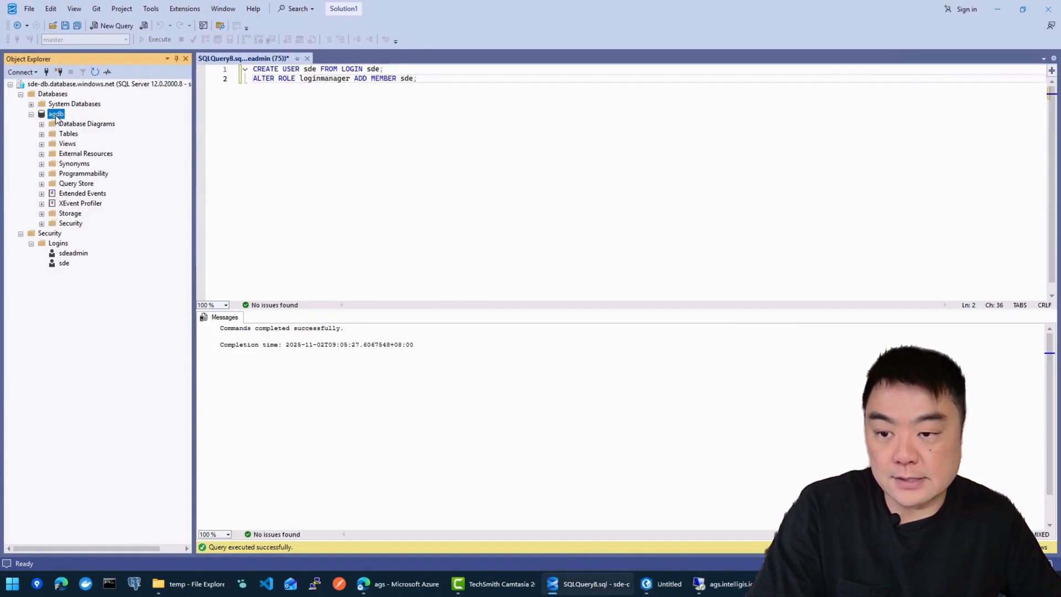
right_click(82, 114)
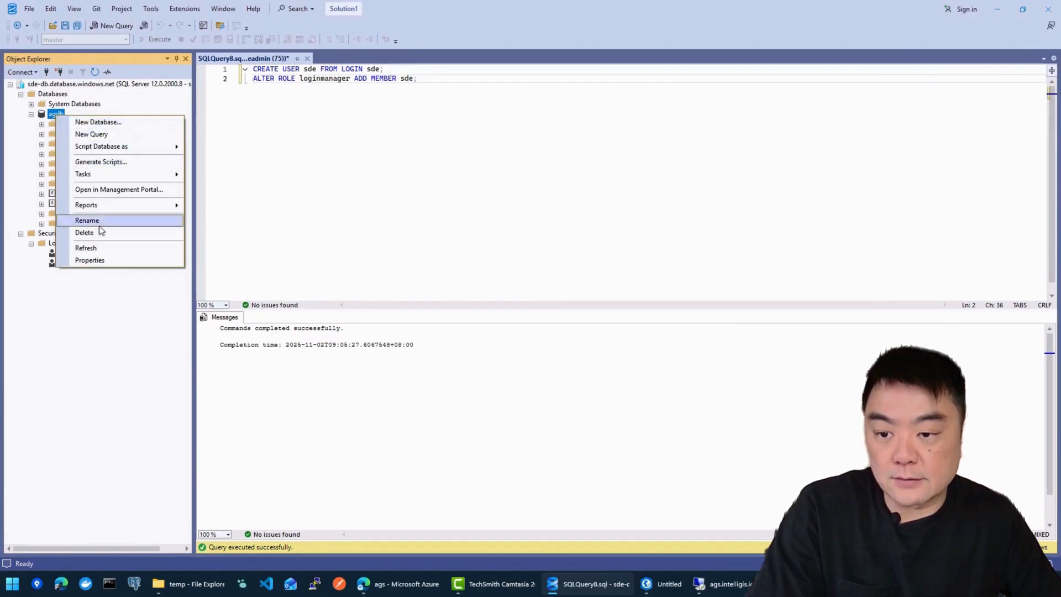
left_click(96, 246)
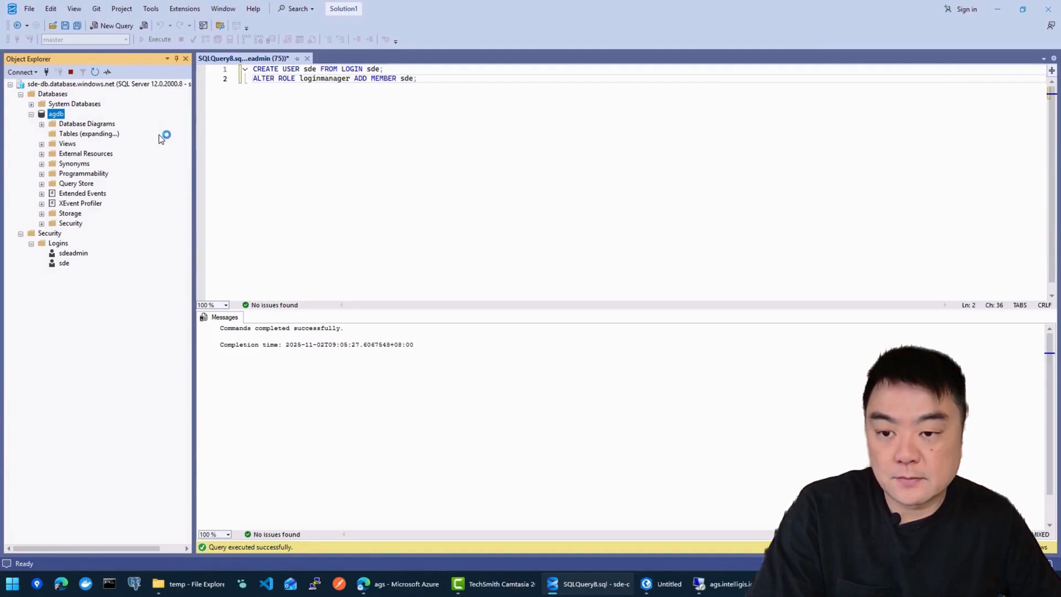
Step: Review agdb's new sde.GDB_ and sde.SDE_ tables, collapse the tree and return to ArcGIS Pro
scroll(92, 217, "down", 8)
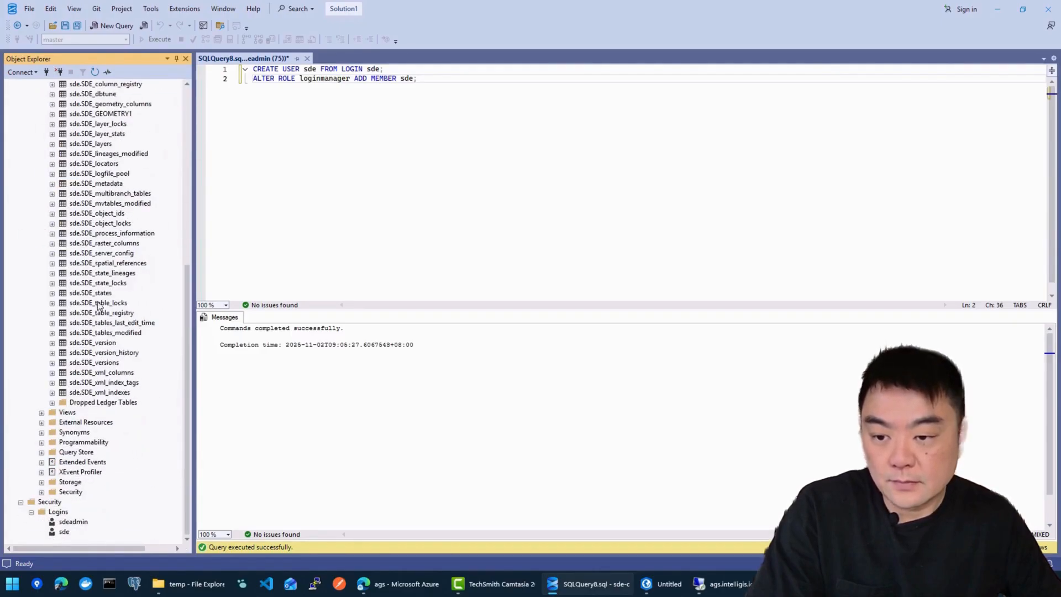
scroll(66, 188, "up", 10)
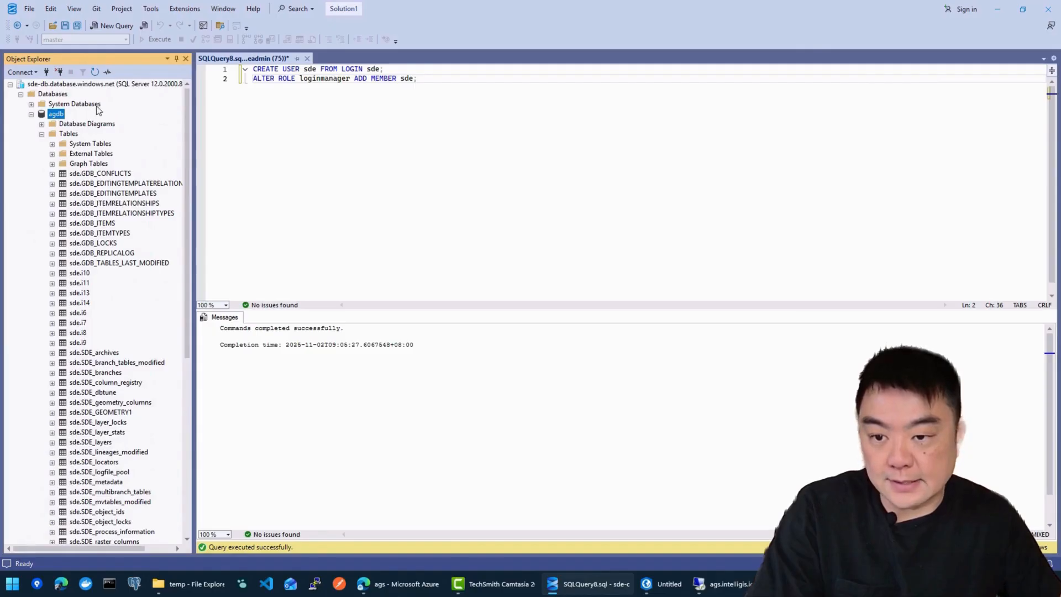
left_click(31, 114)
left_click(20, 94)
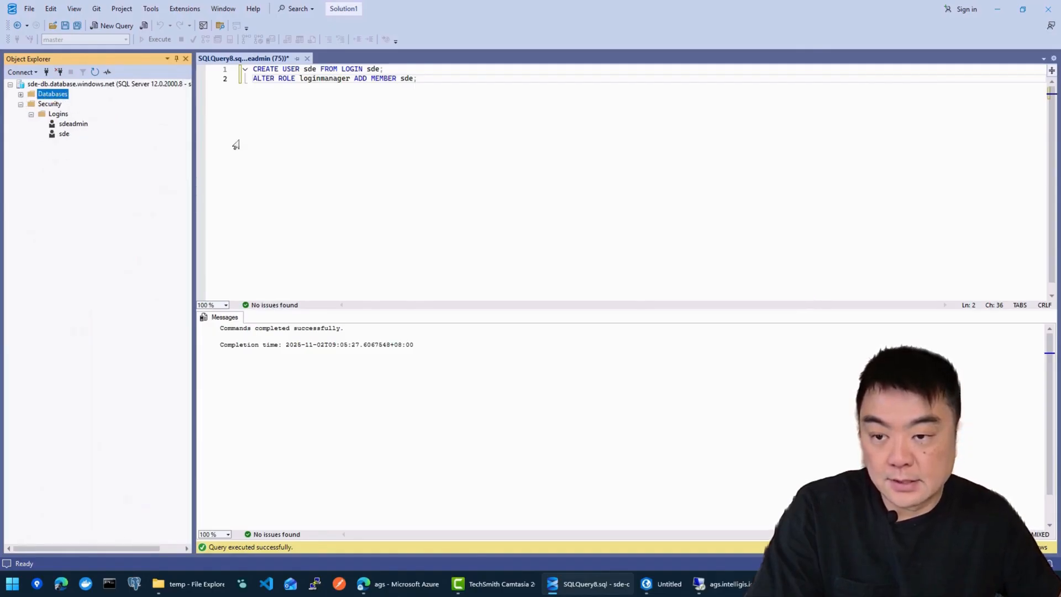
left_click(386, 78)
left_click(1006, 11)
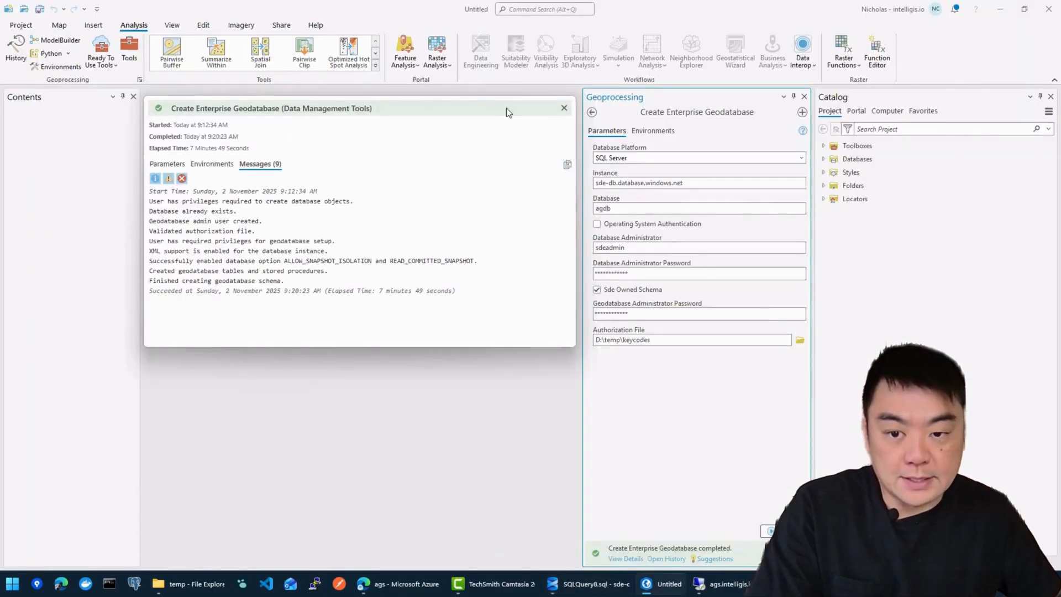
Step: Start a new database connection from the project's Databases in Catalog
left_click(565, 108)
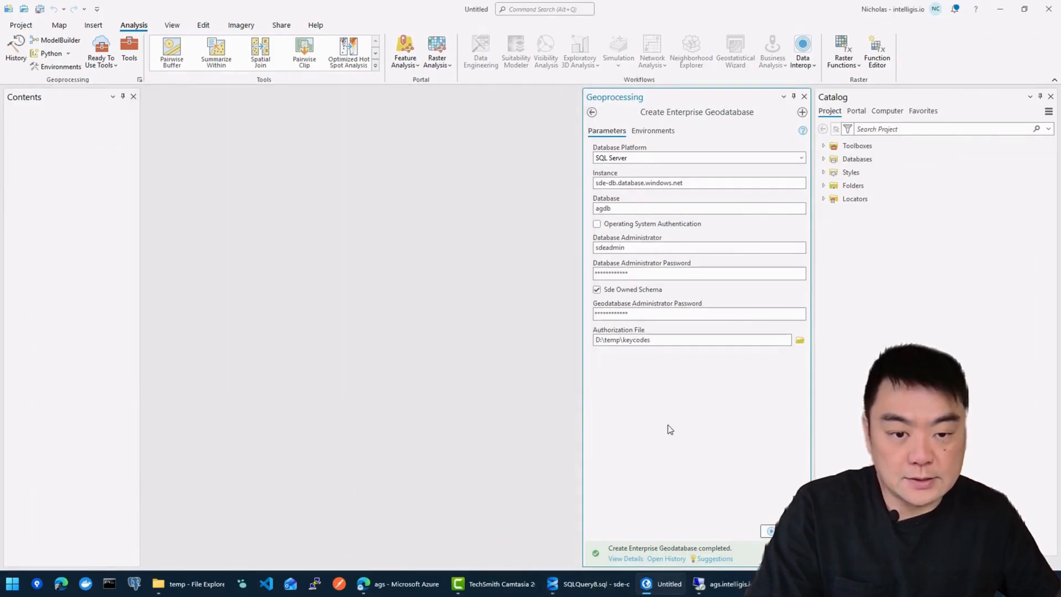
left_click(824, 186)
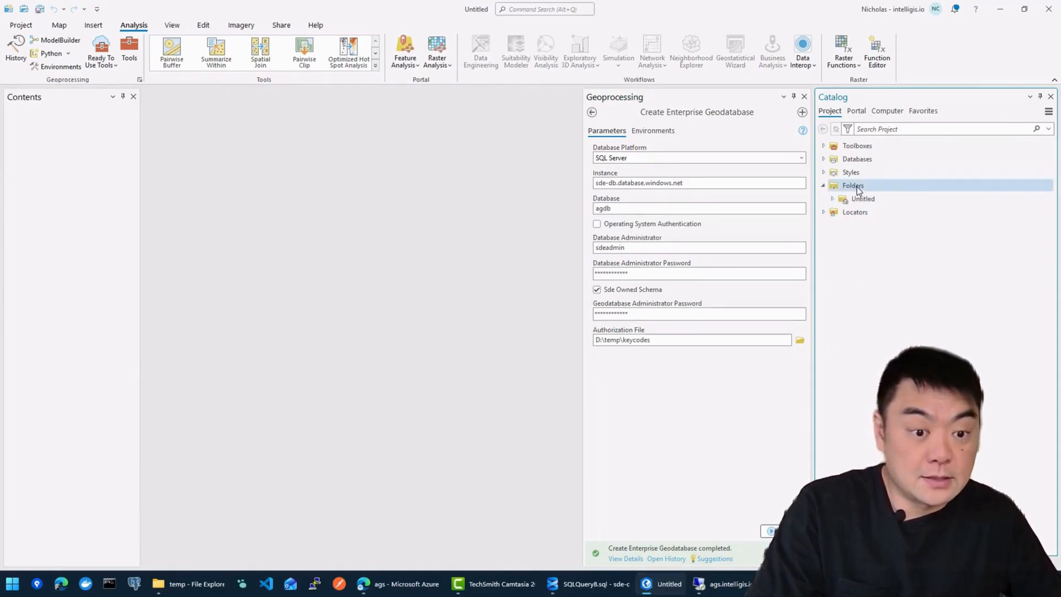
left_click(824, 159)
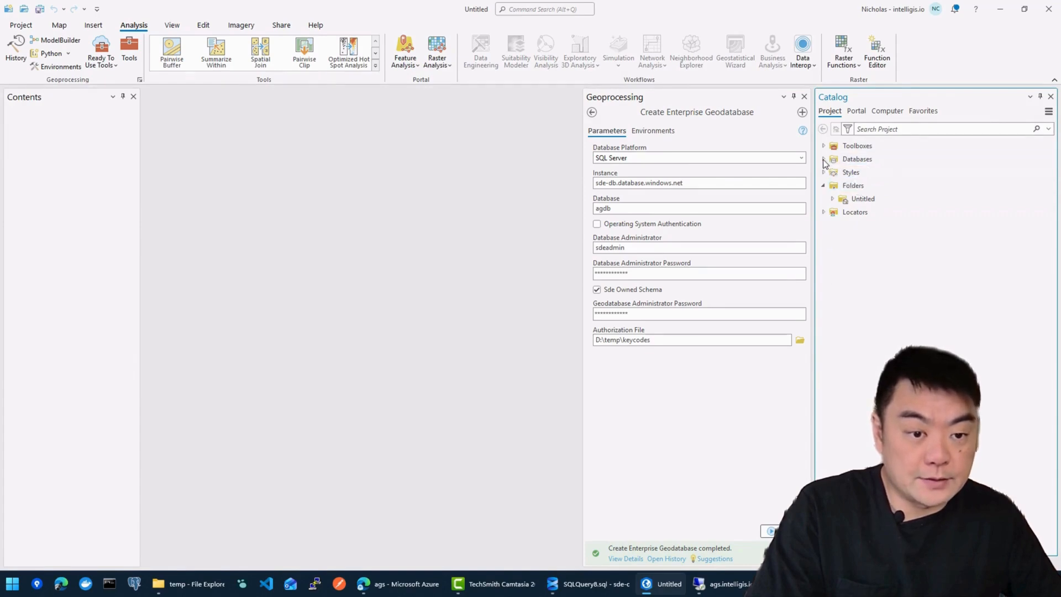
right_click(858, 161)
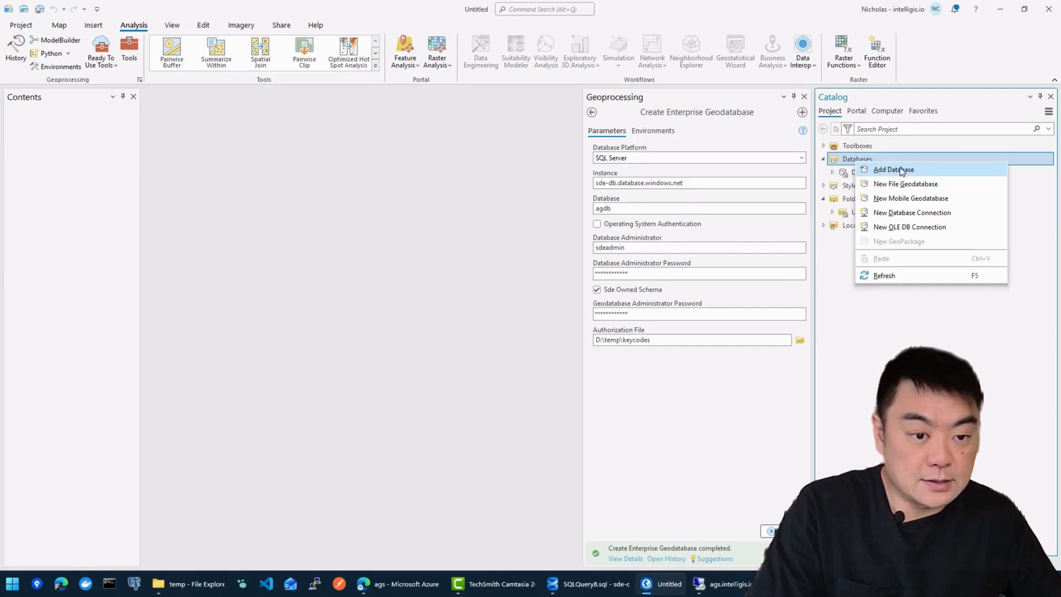
left_click(908, 214)
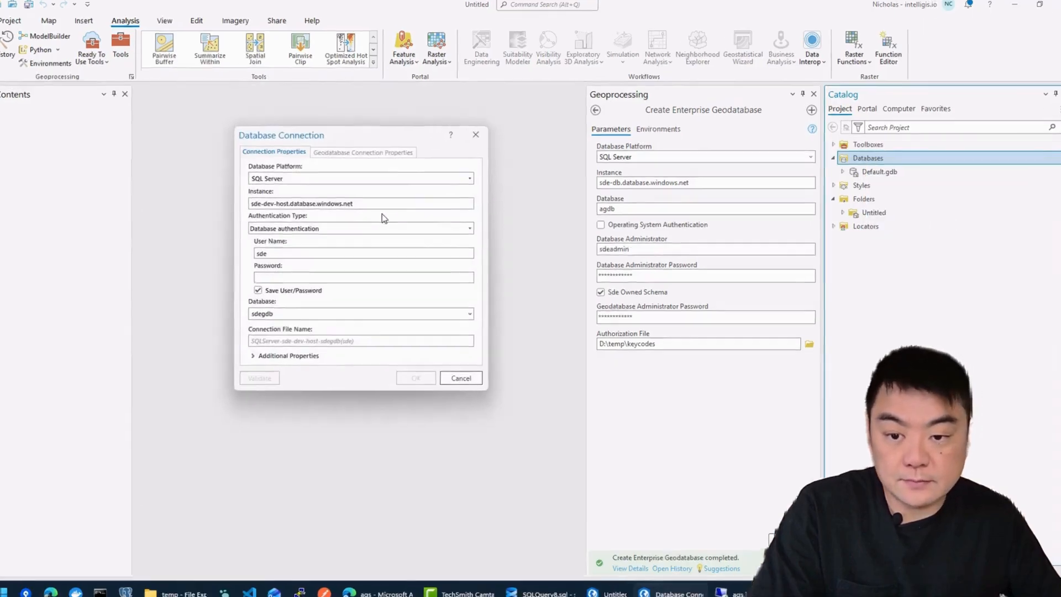
Step: Set Instance to sde-db.database.windows.net, enter the sde user's password, choose database agdb, and confirm
left_click(376, 204)
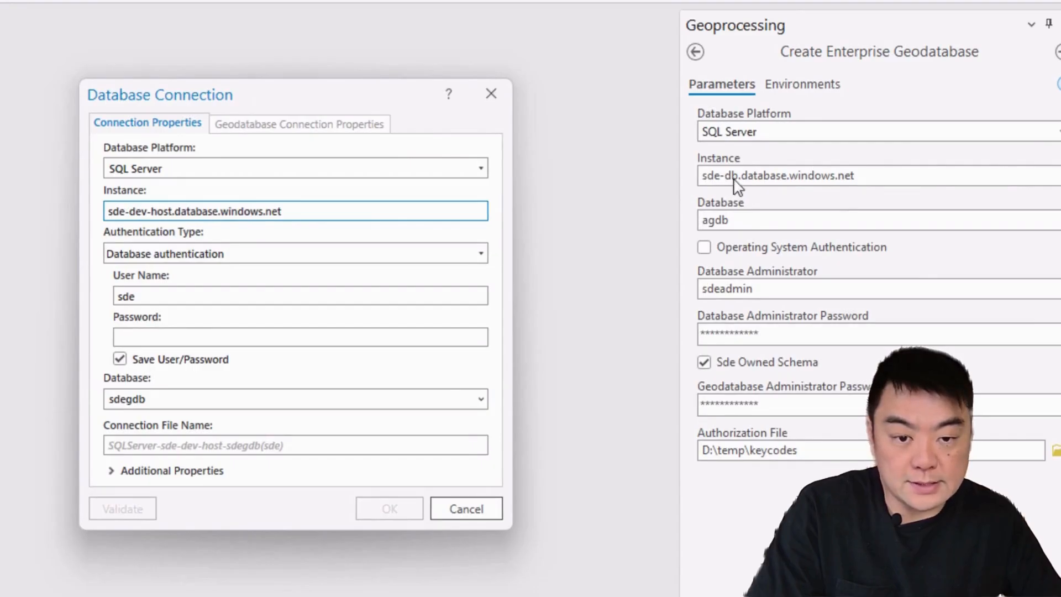
left_click(145, 214)
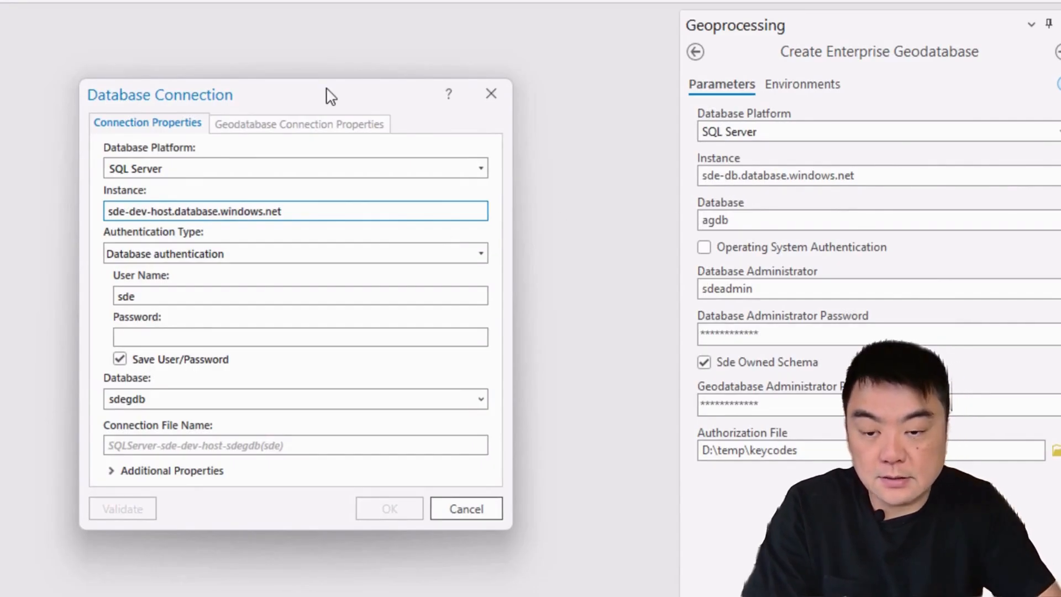
key("BackSpace")
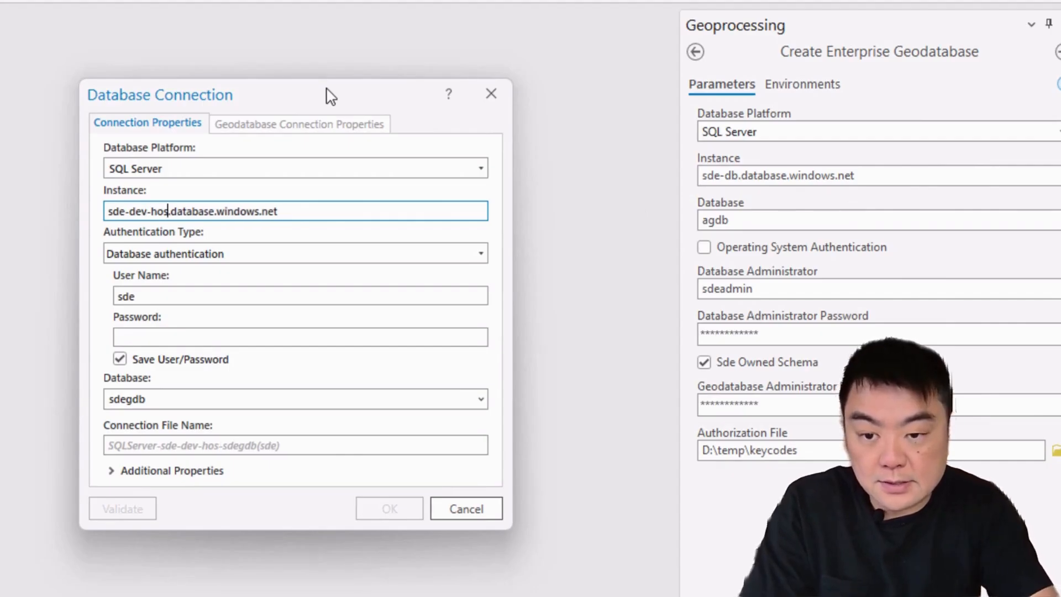
key("BackSpace")
key("BackSpace")
key("BackSpace")
key("BackSpace")
key("BackSpace")
key("BackSpace")
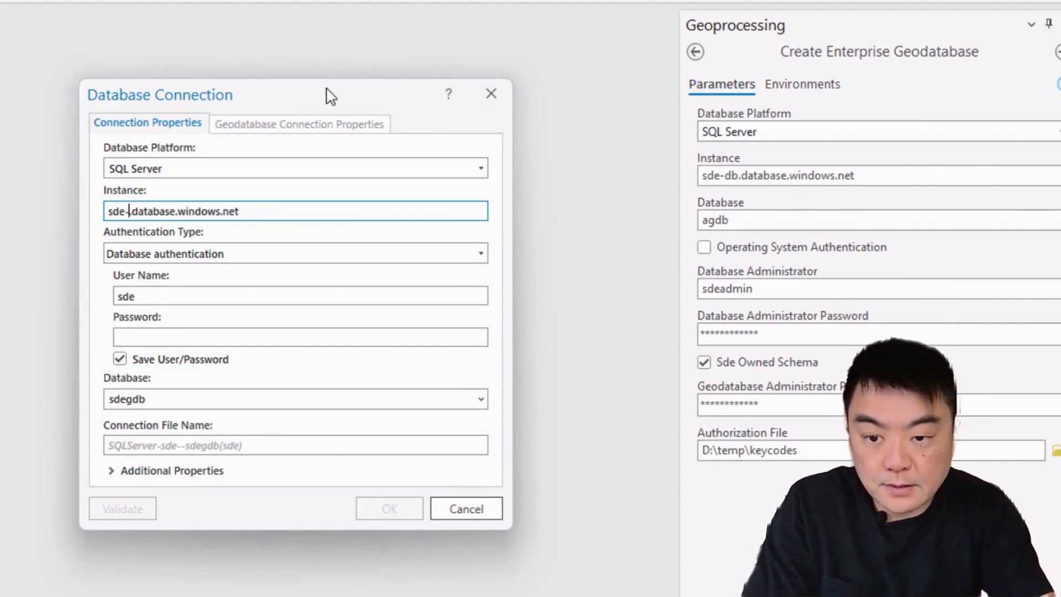
type("b")
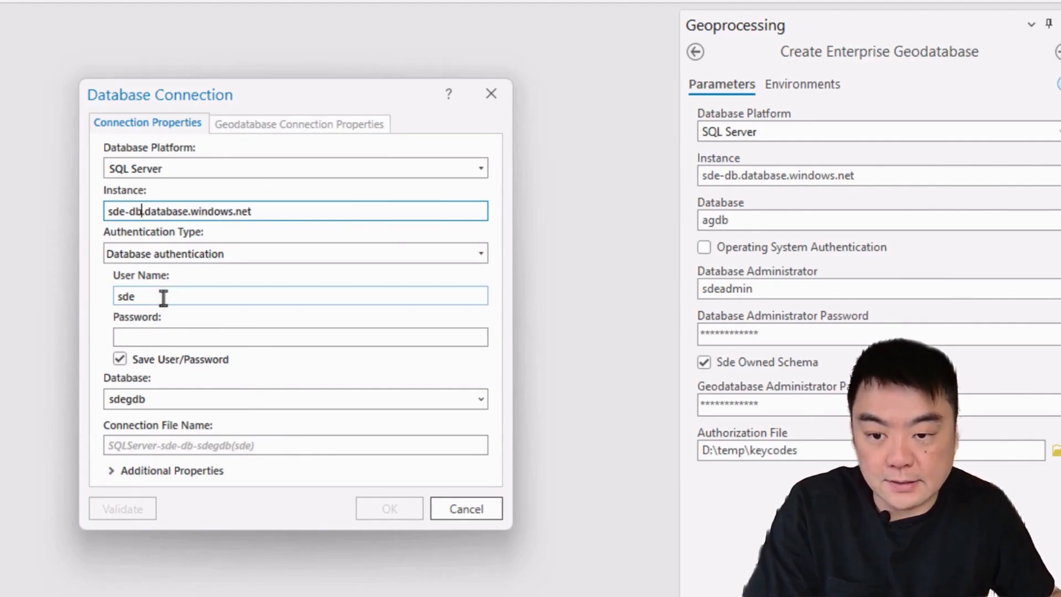
left_click(193, 297)
left_click(160, 338)
type("*****")
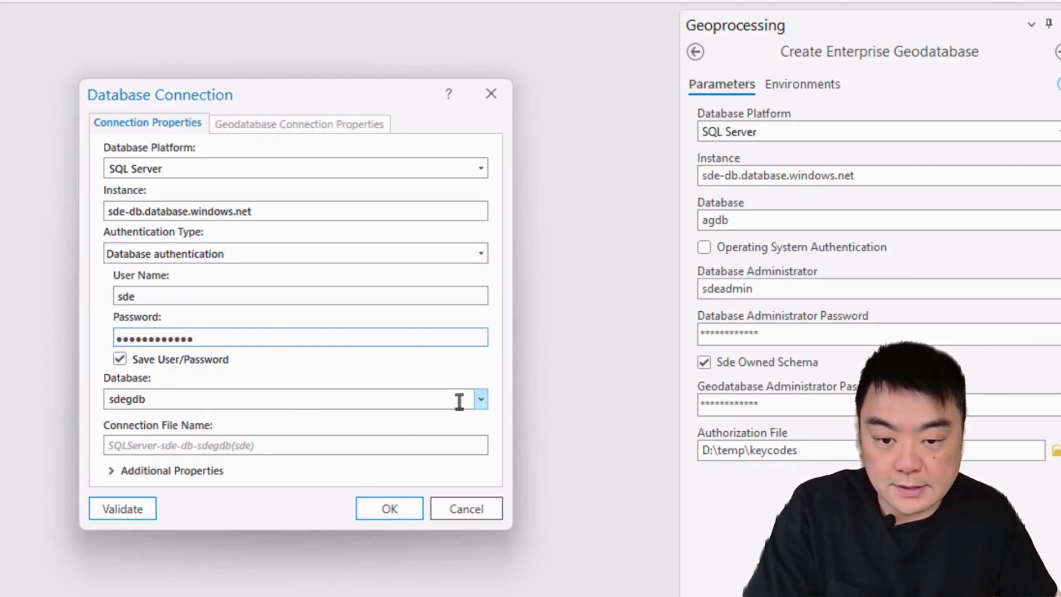
left_click(481, 401)
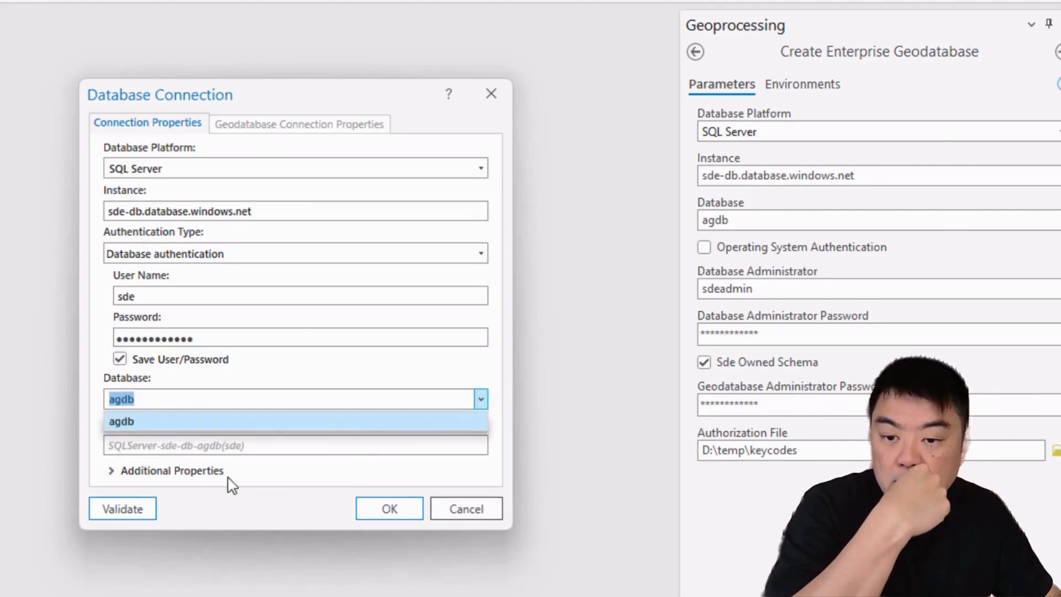
left_click(167, 426)
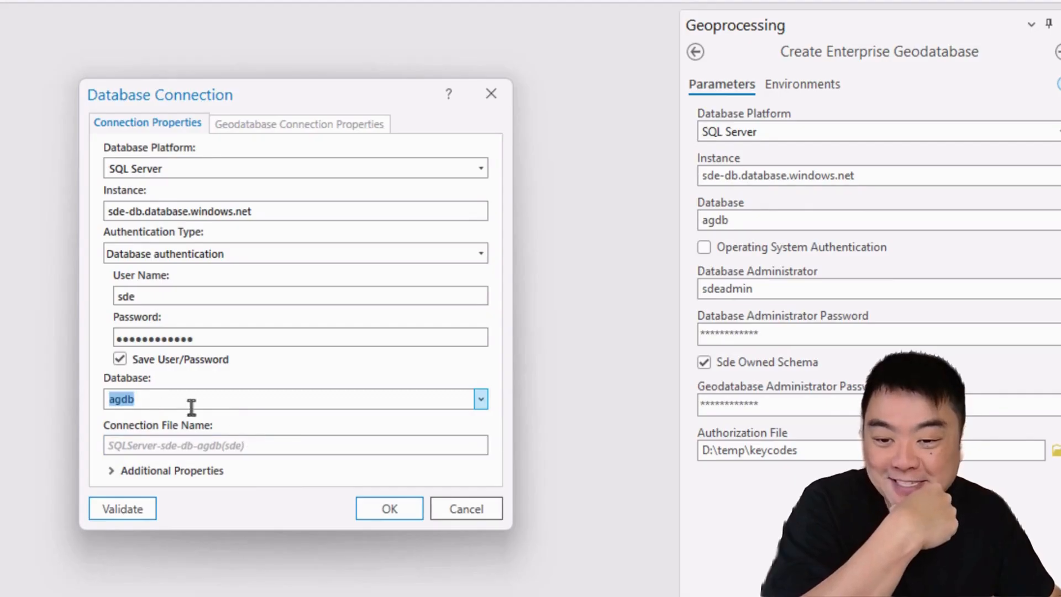
left_click(386, 514)
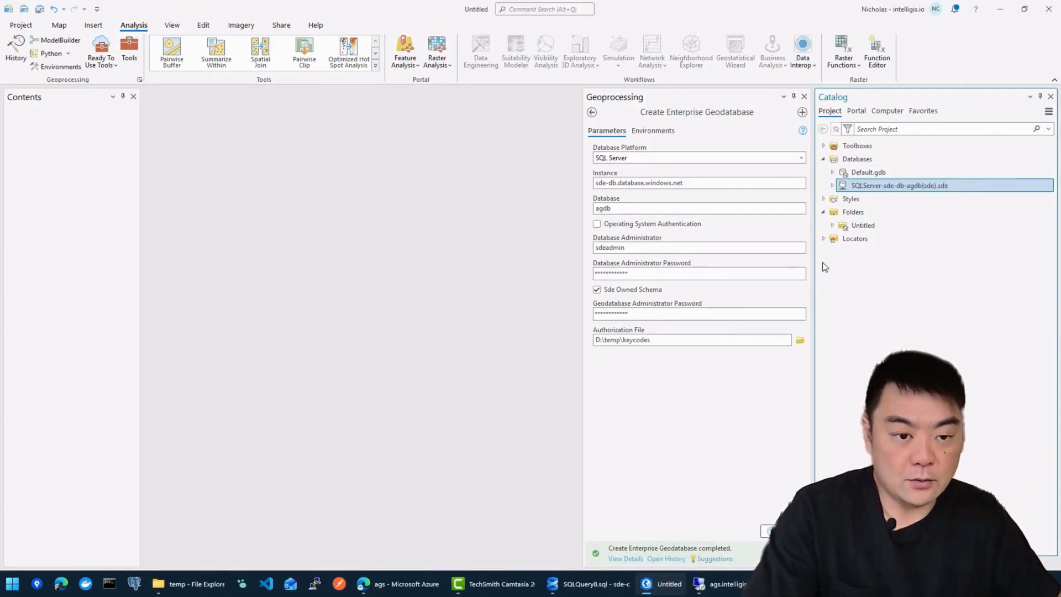
Step: Rename the new connection file to agdb_sde.sde and expand it to connect
right_click(900, 187)
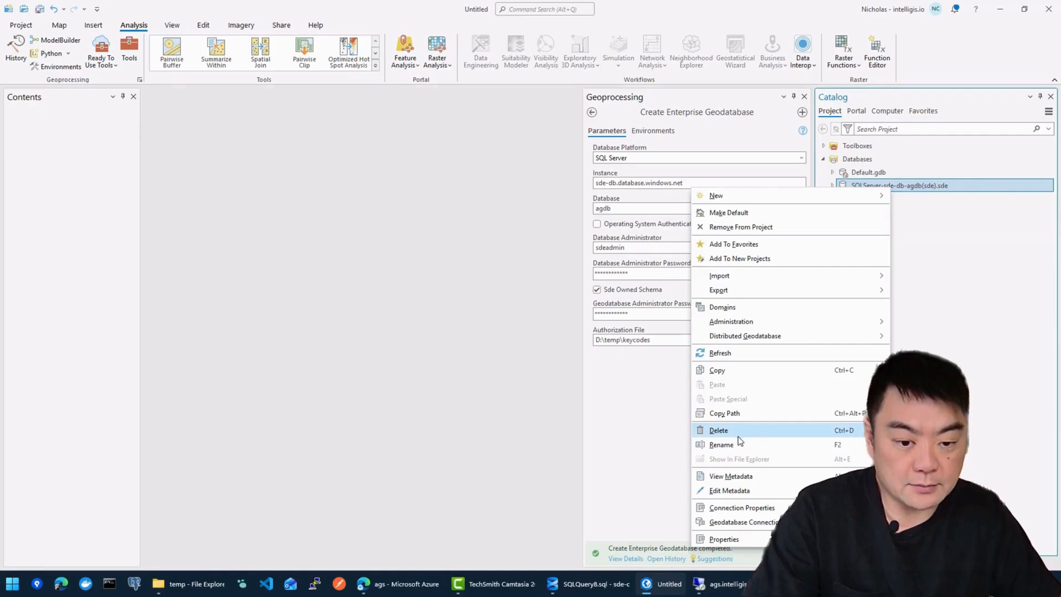
left_click(722, 444)
left_click(933, 188)
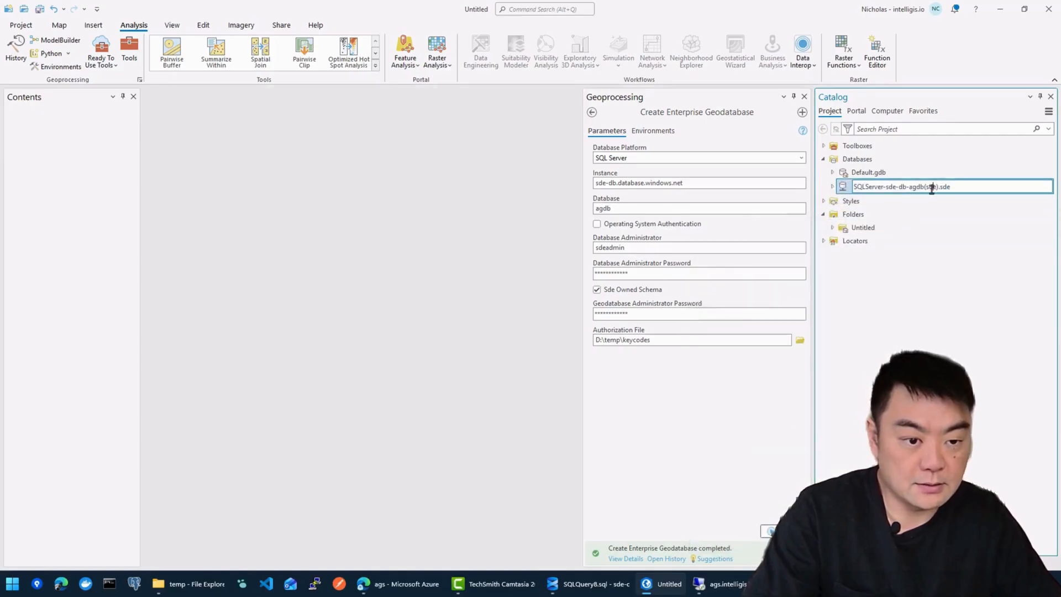
left_click_drag(909, 190, 833, 191)
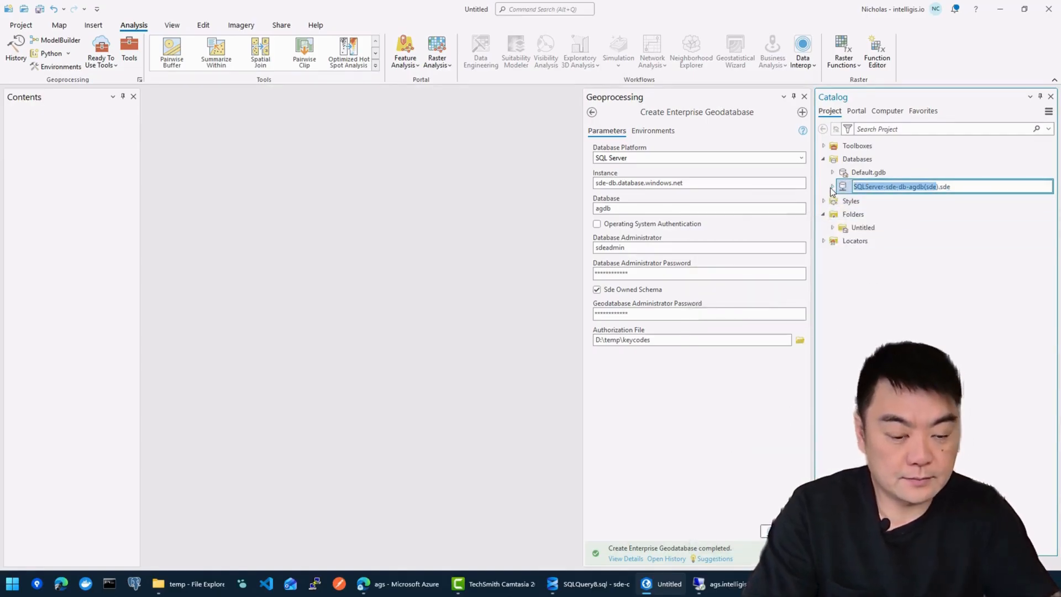
key("BackSpace")
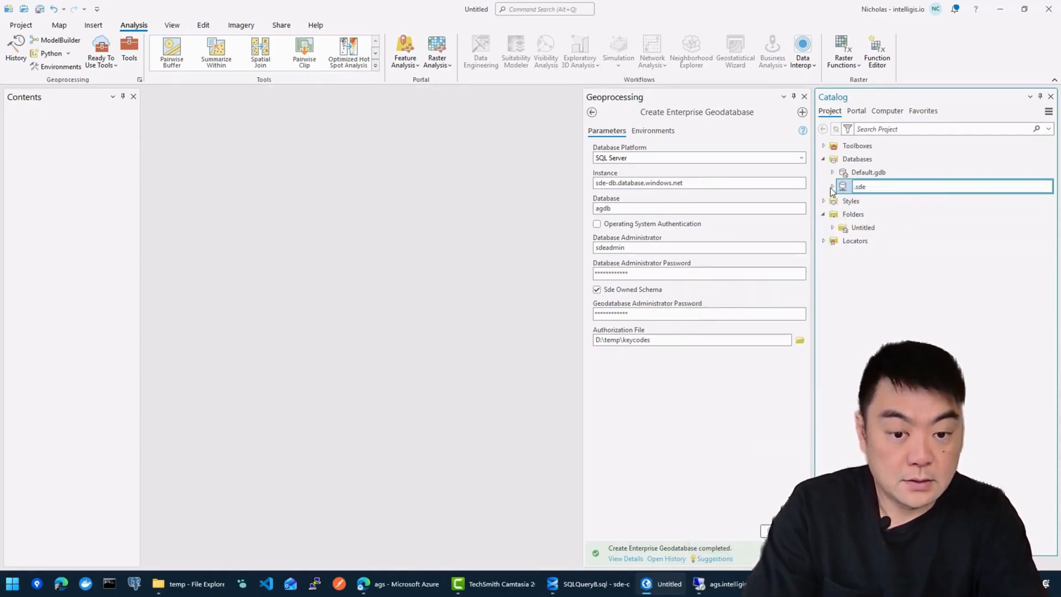
type("agdb_sde")
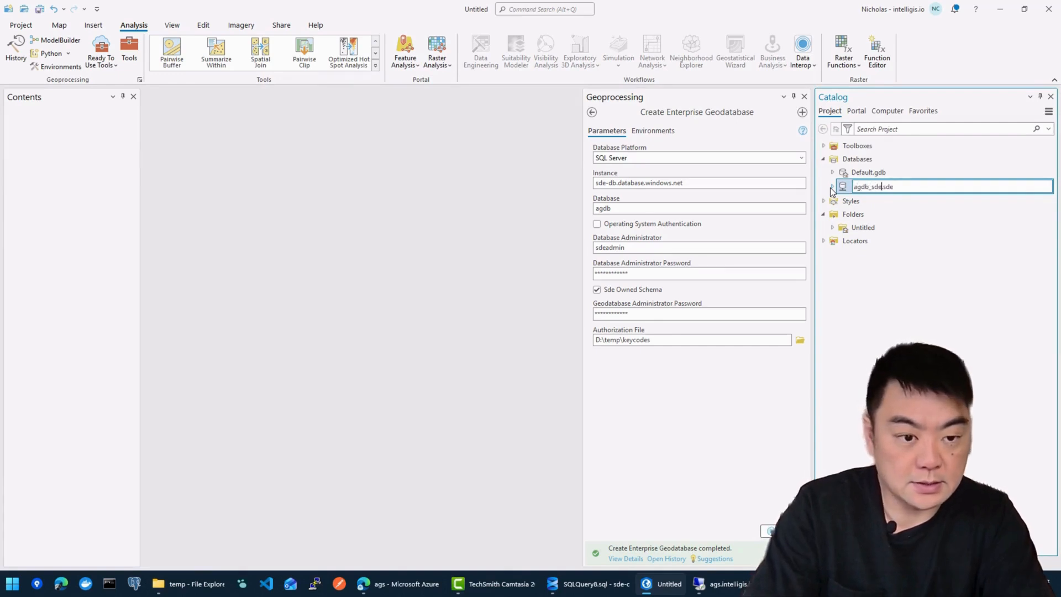
key("Return")
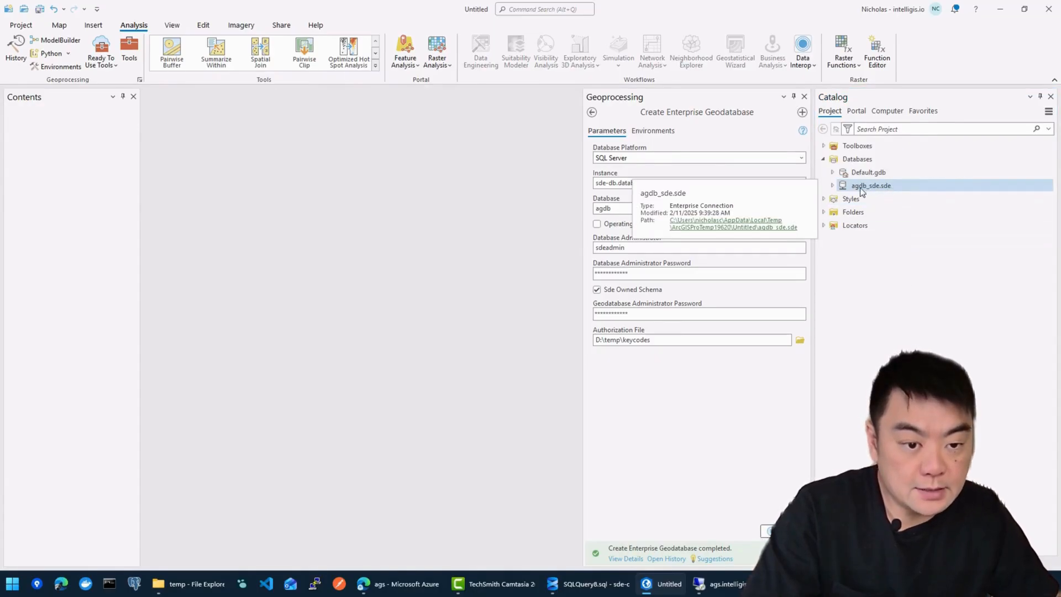
left_click(833, 186)
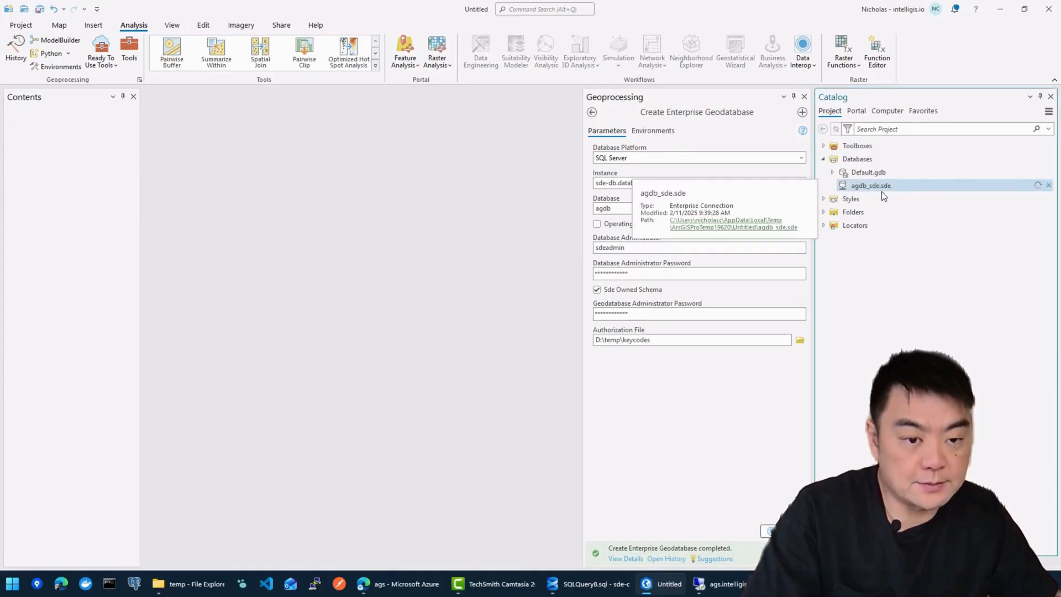
Step: Start a new feature class named test_polyon in agdb_sde.sde
right_click(867, 188)
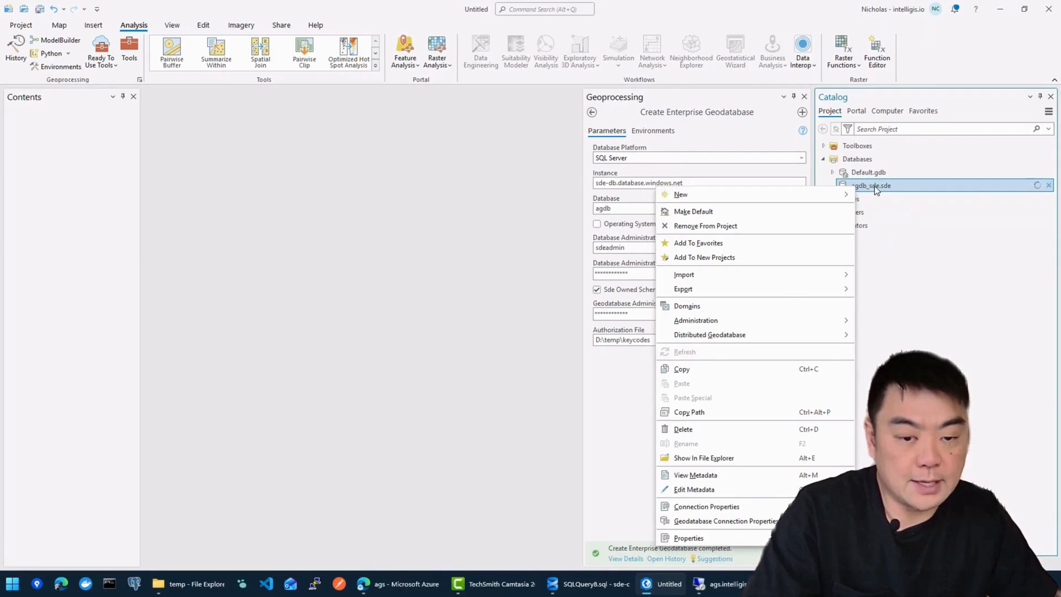
mouse_move(812, 197)
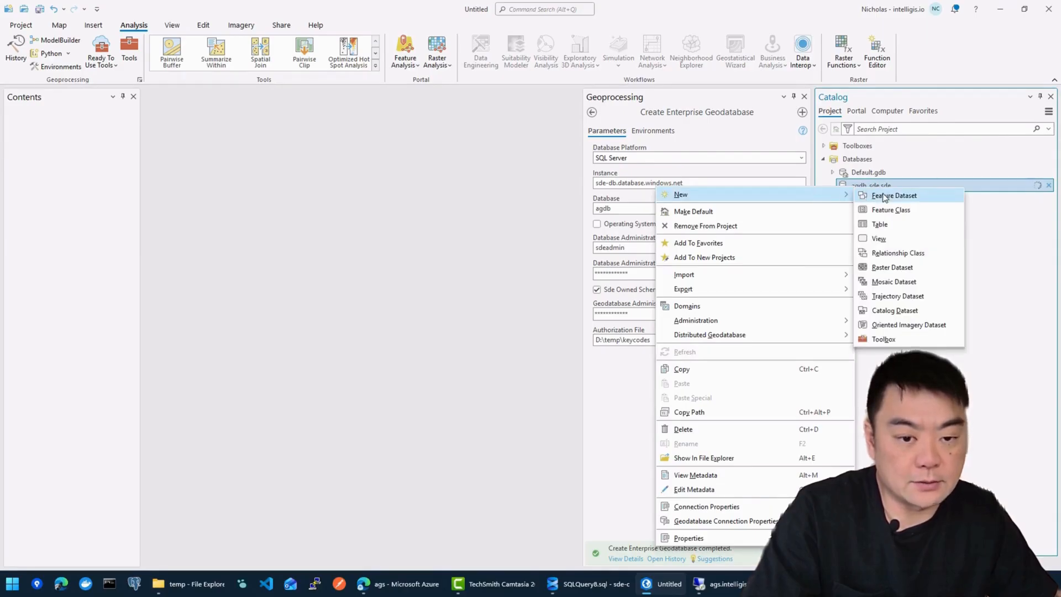
left_click(890, 214)
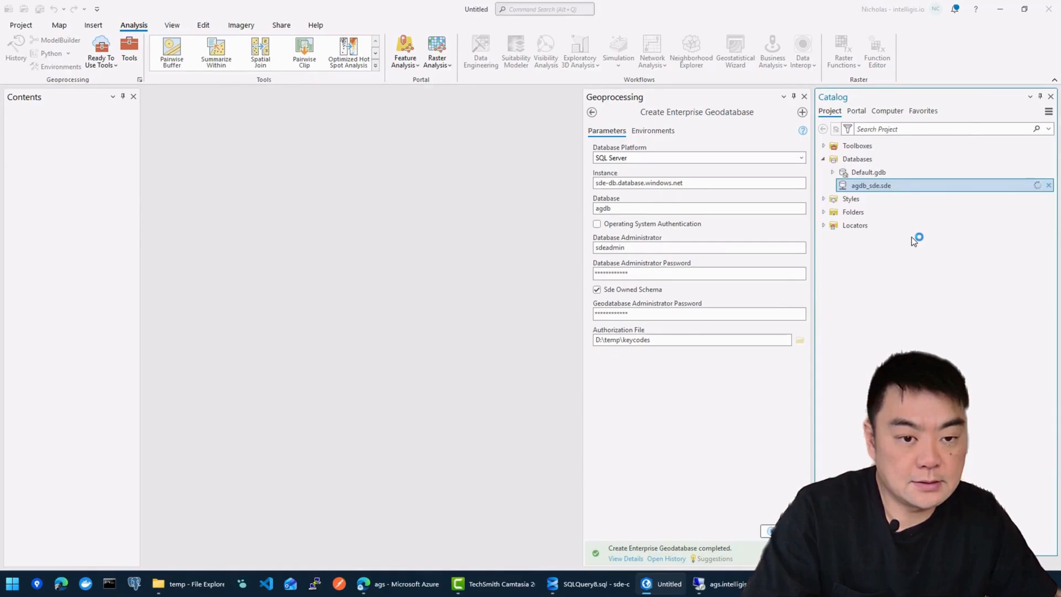
left_click(804, 96)
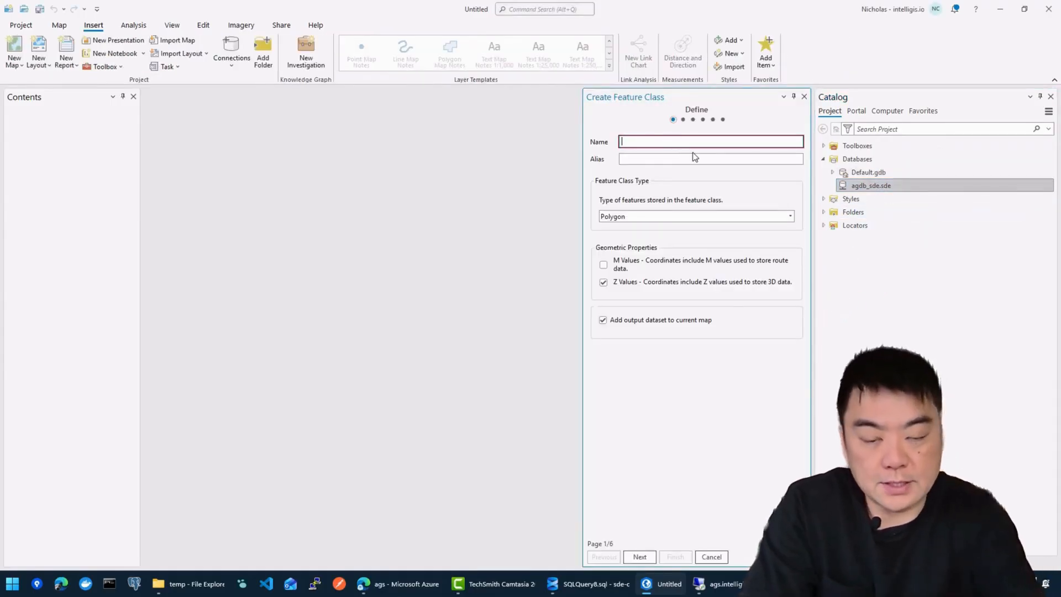
type("test_pol")
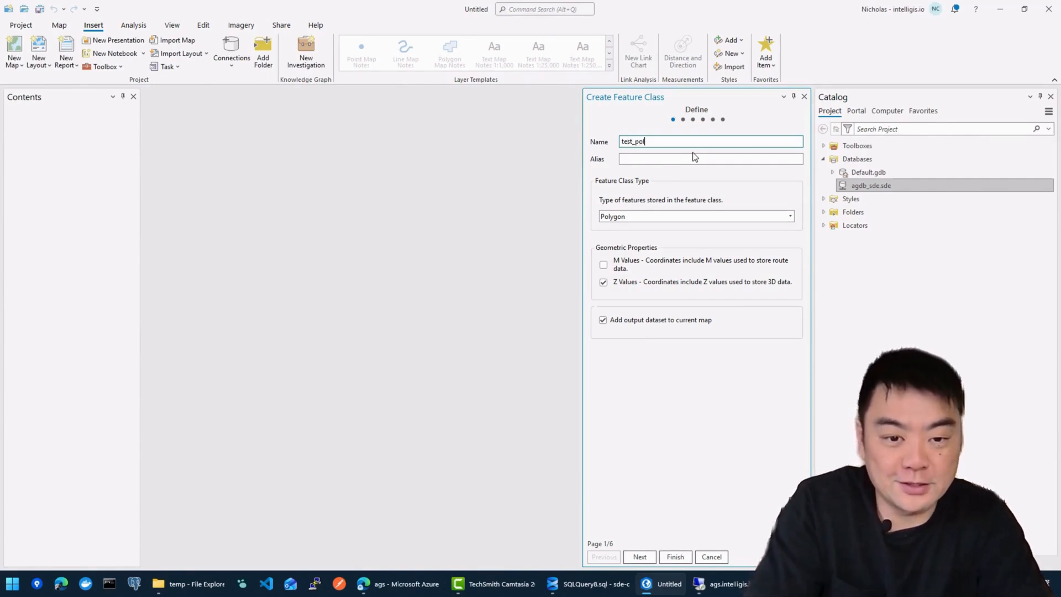
type("yon")
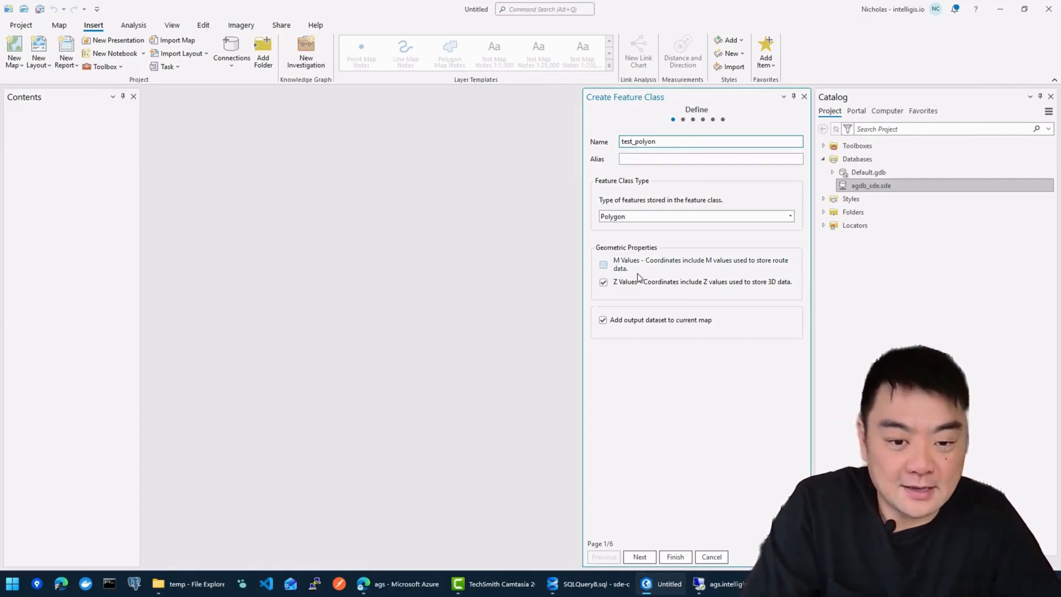
left_click(640, 556)
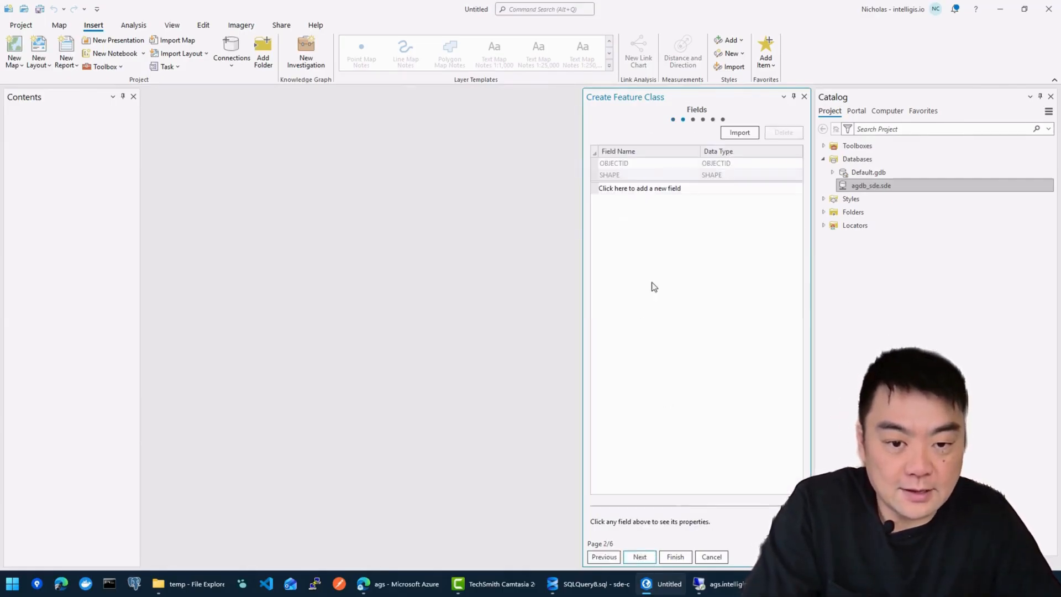
Step: Add a Text field 'name' and a Float field 'number' to the feature class
left_click(660, 188)
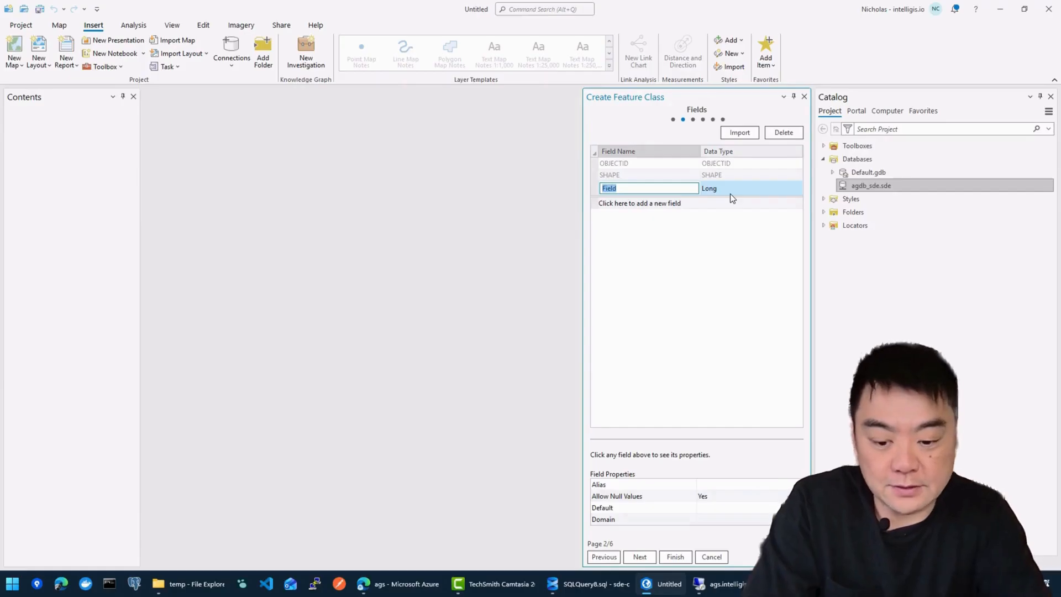
type("name")
left_click(731, 193)
left_click(731, 194)
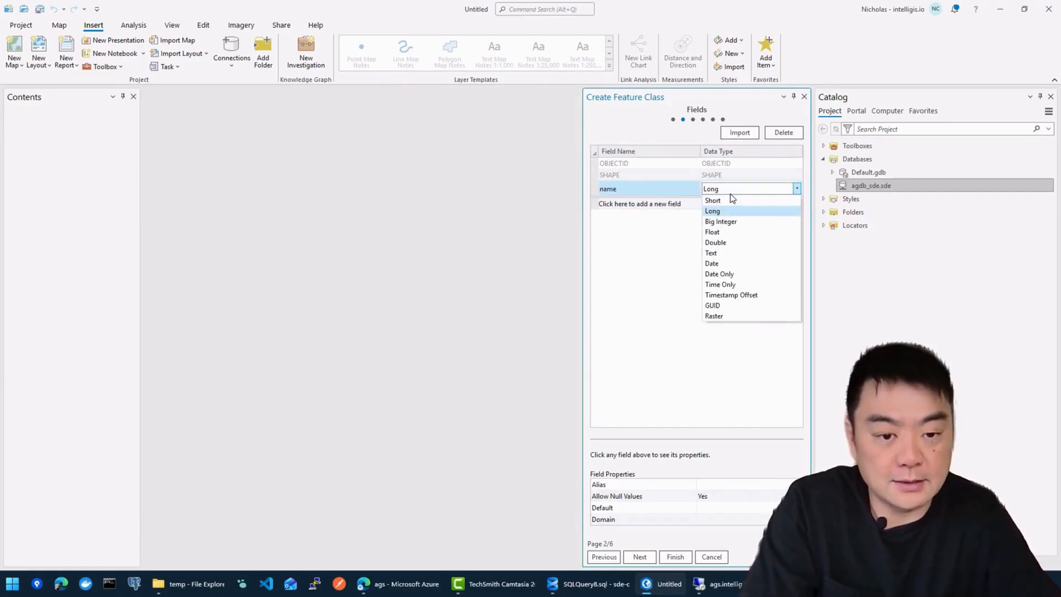
left_click(718, 253)
left_click(666, 205)
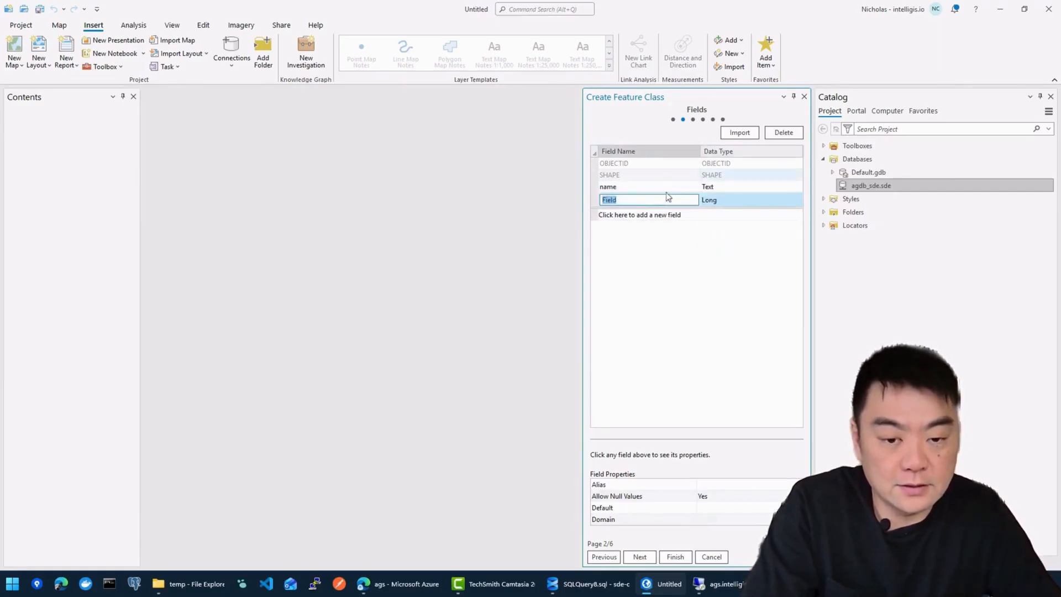
type("number")
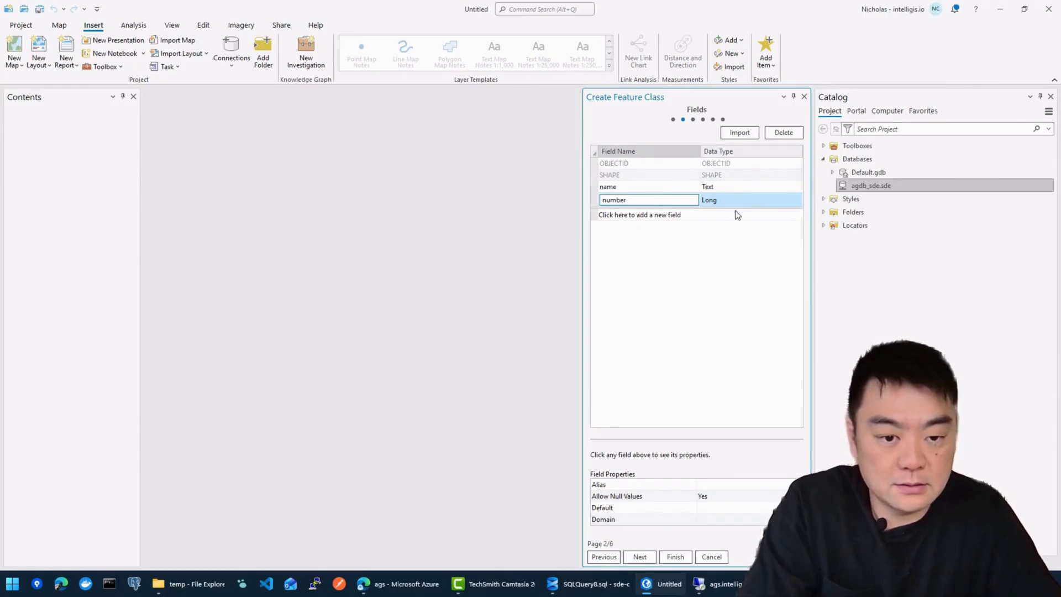
left_click(732, 199)
left_click(732, 199)
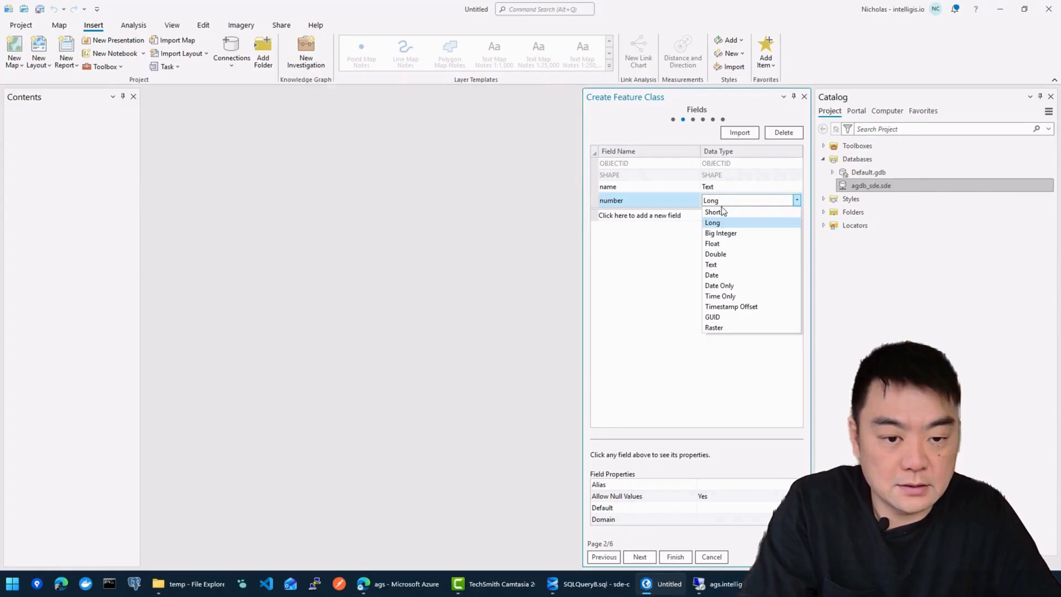
left_click(713, 244)
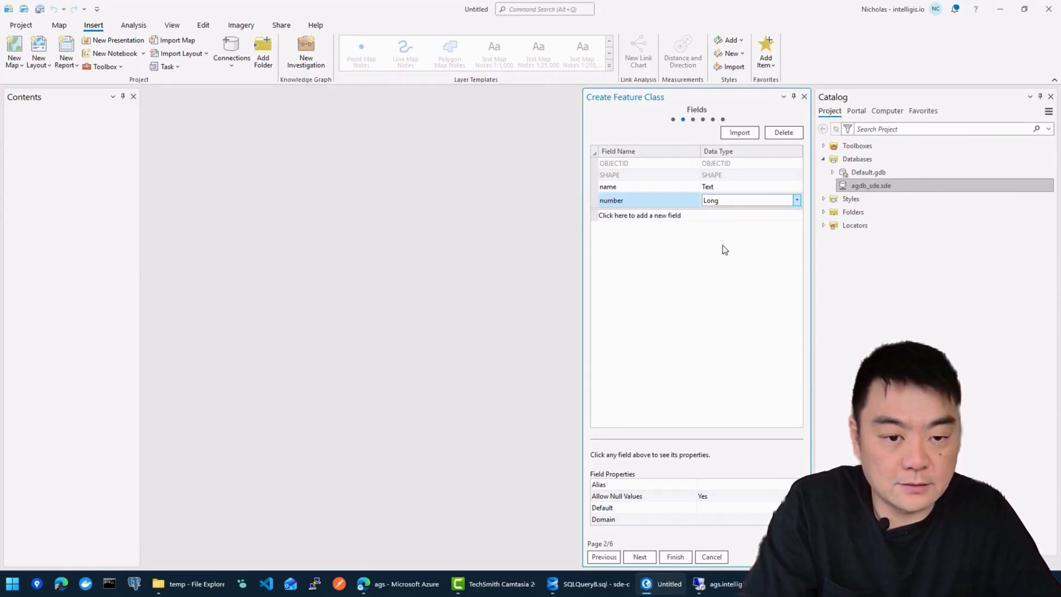
left_click(640, 557)
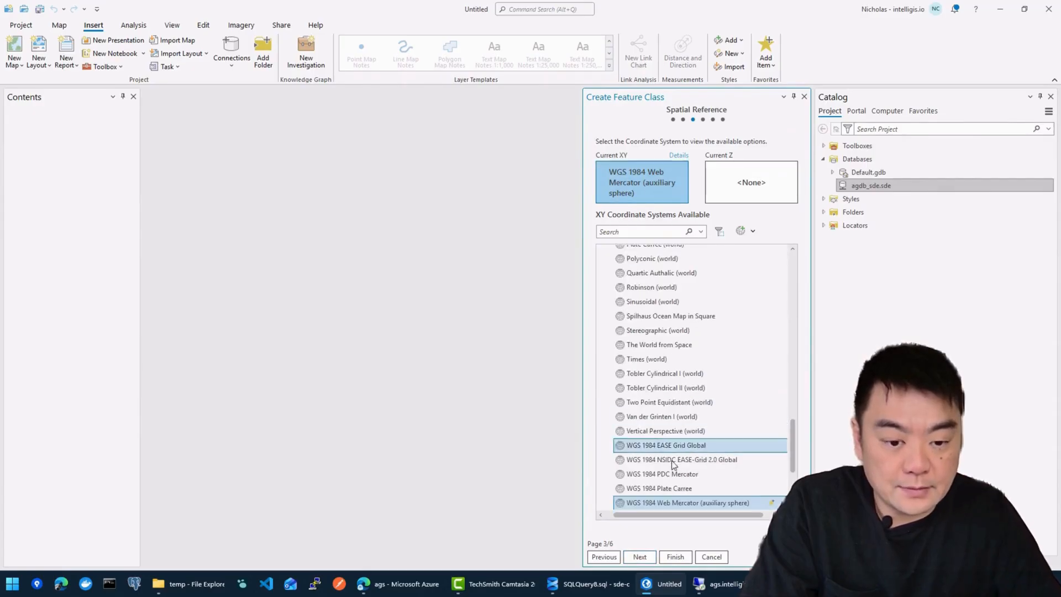
Step: Pick WGS 1984 from Favorites, keep default tolerance and resolution, and create the feature class
scroll(674, 459, "down", 2)
scroll(691, 421, "down", 2)
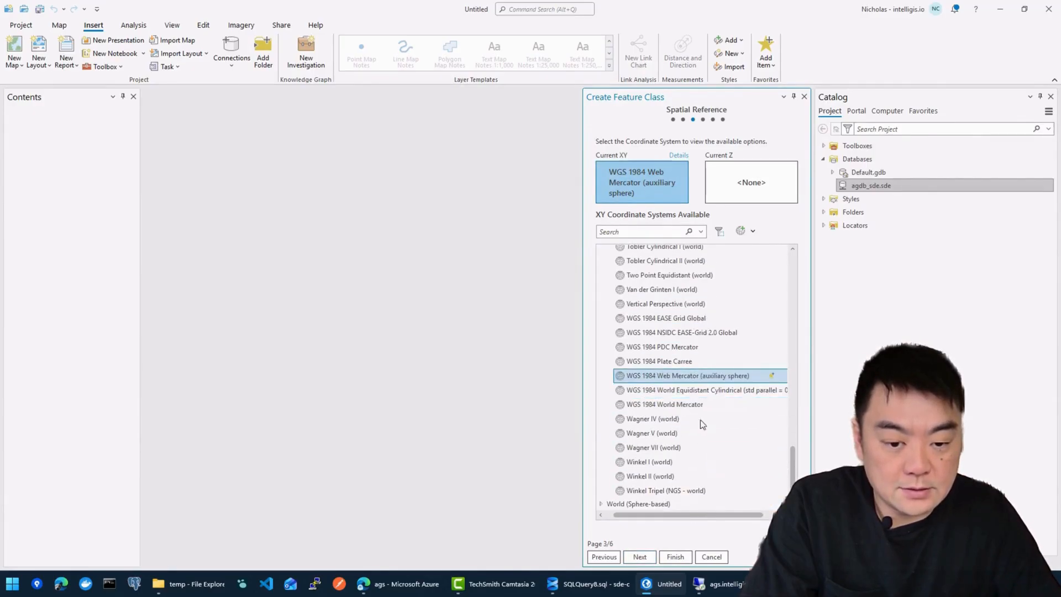
left_click_drag(794, 471, 791, 258)
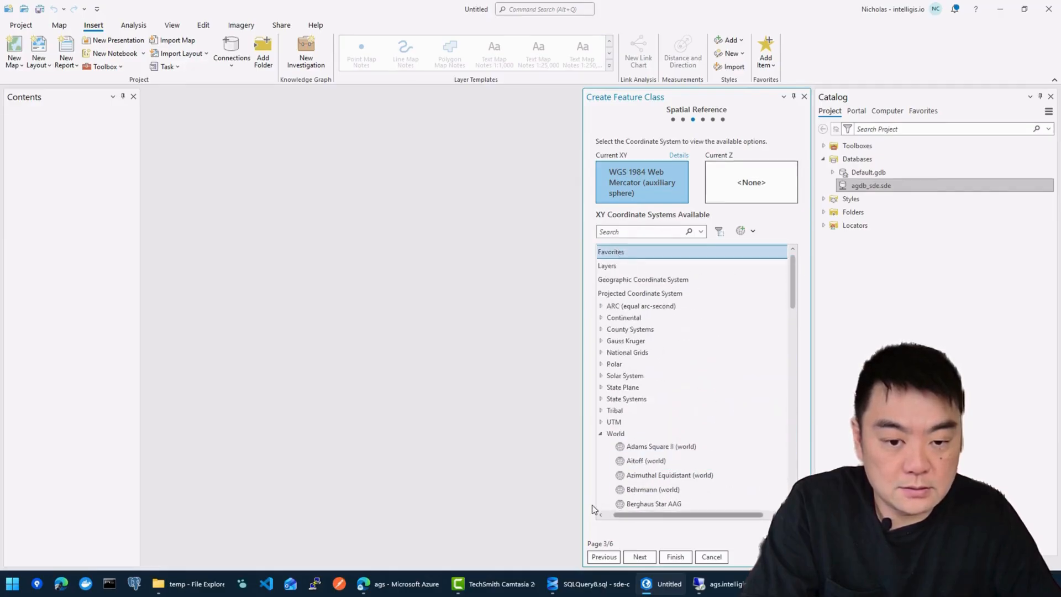
left_click_drag(642, 516, 622, 516)
left_click(603, 253)
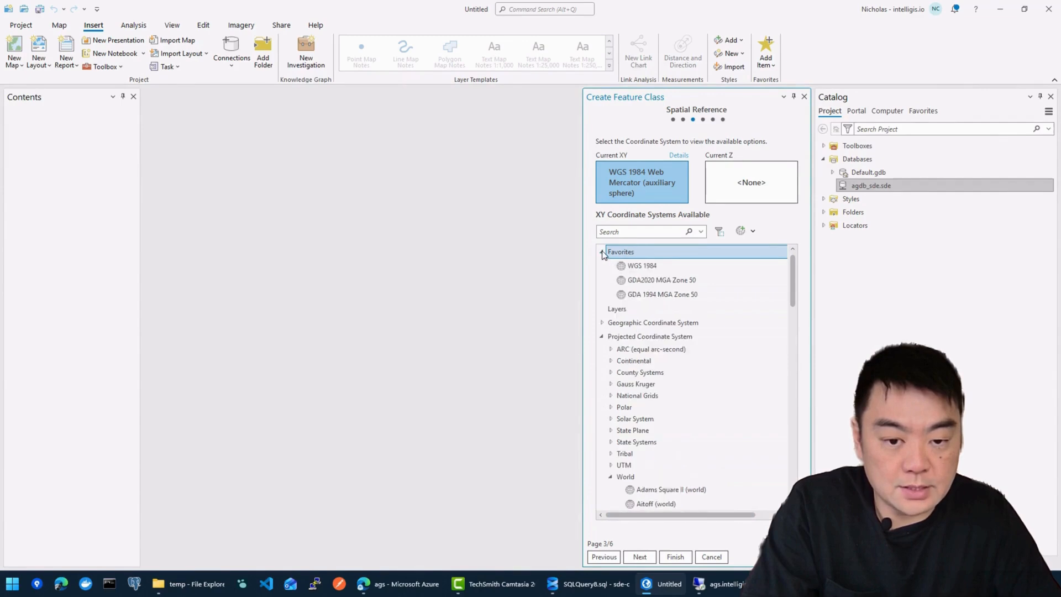
left_click(658, 266)
left_click(641, 556)
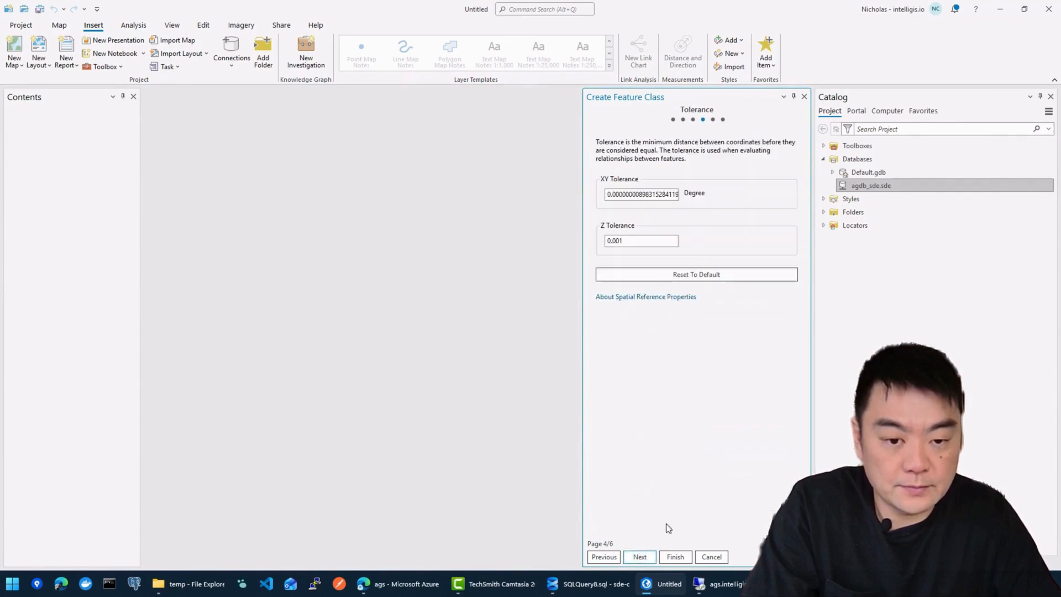
left_click(641, 557)
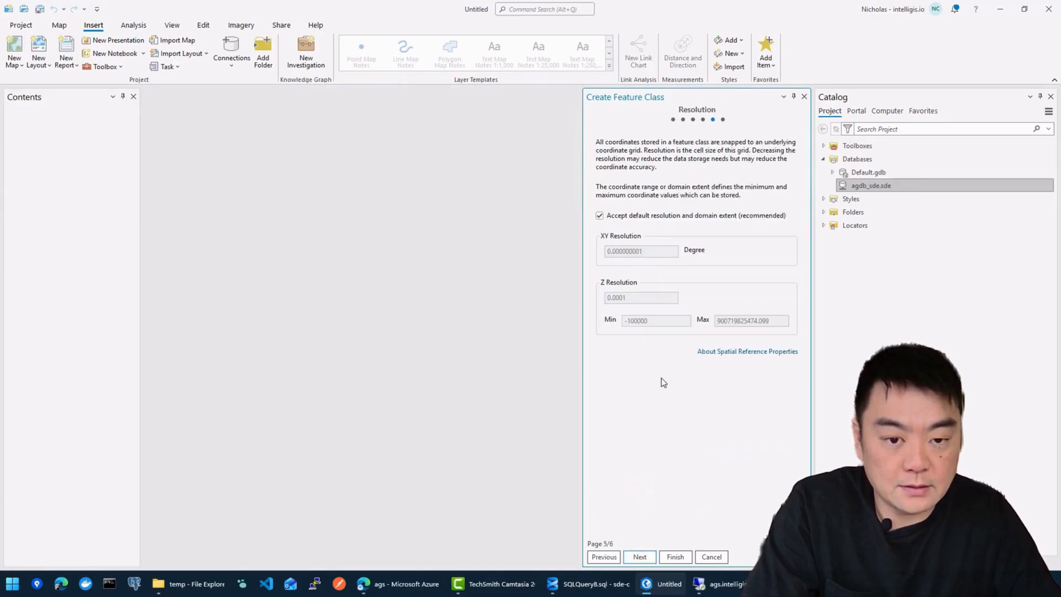
left_click(675, 556)
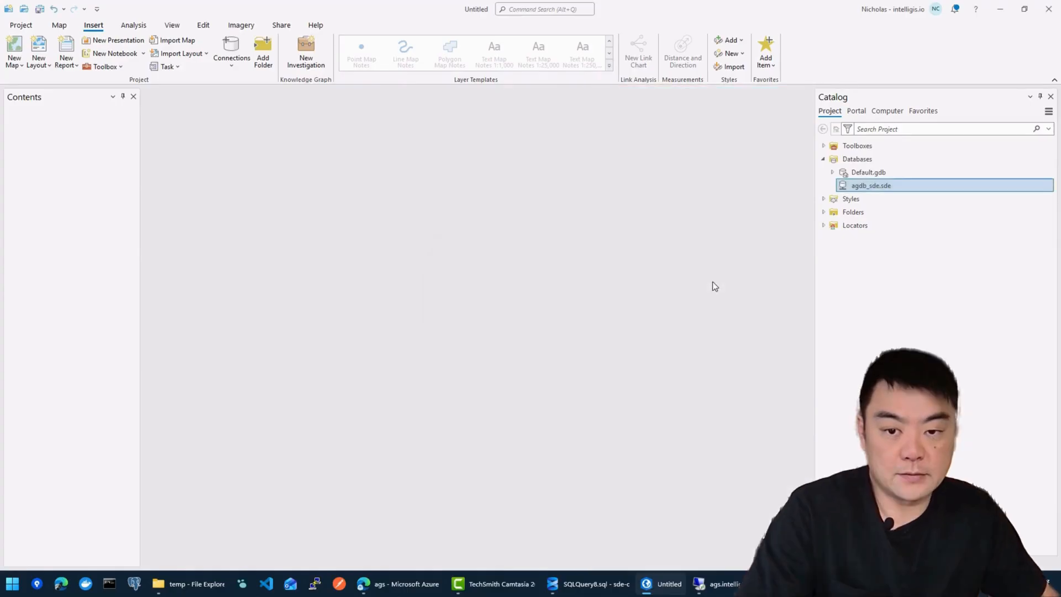
Step: Refresh agdb_sde.sde so SDE.test_polyon appears, then insert a new map
left_click(902, 332)
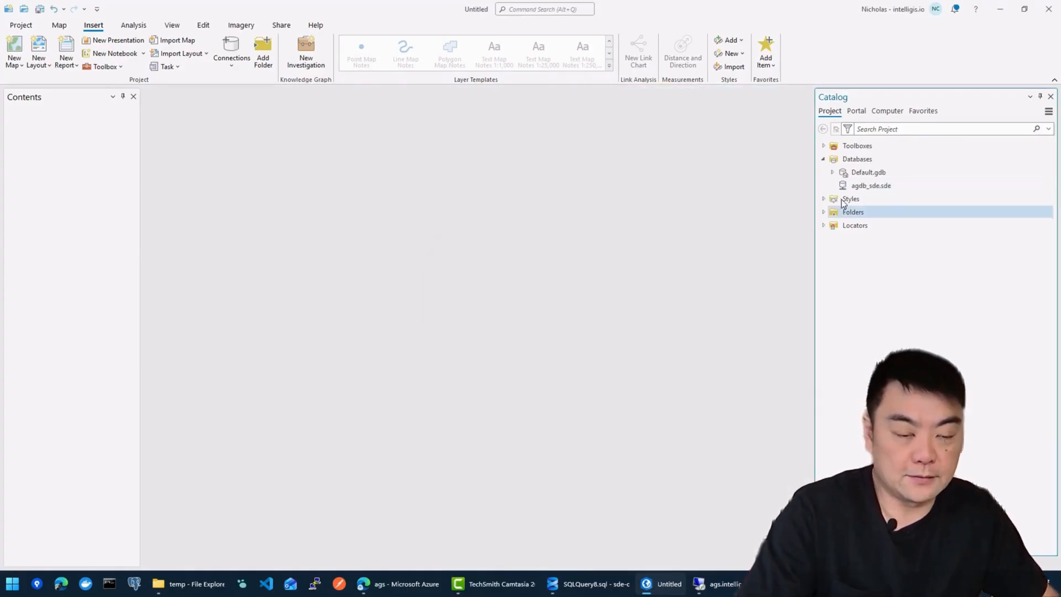
right_click(854, 185)
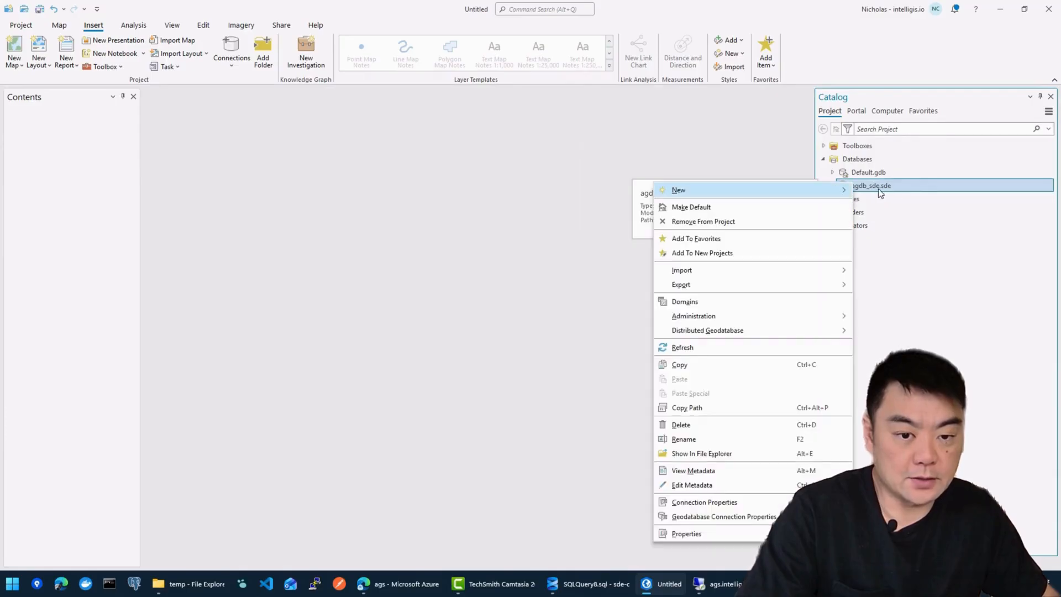
left_click(701, 349)
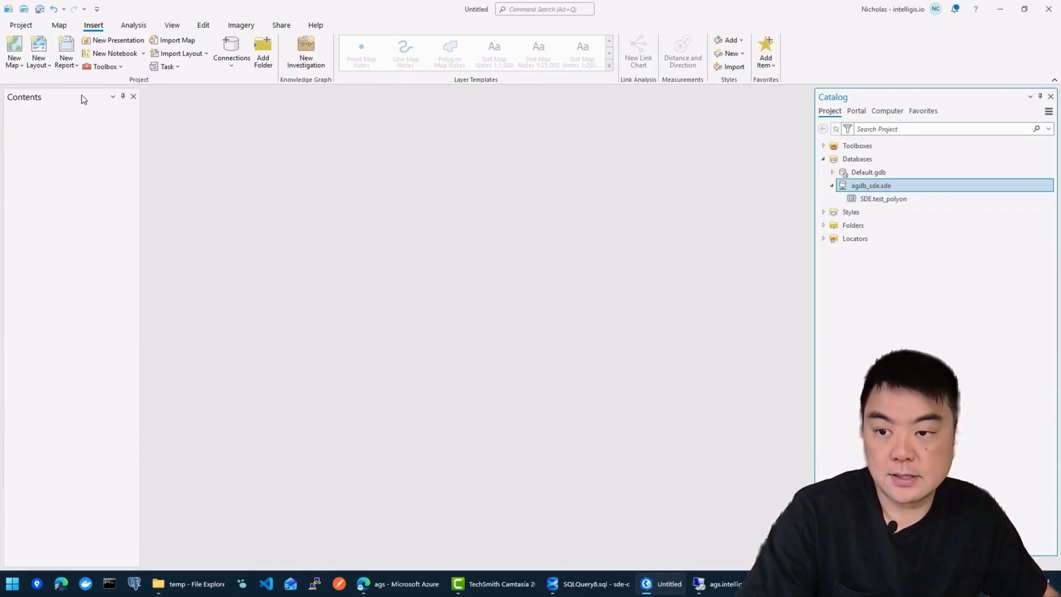
left_click(13, 61)
left_click(45, 87)
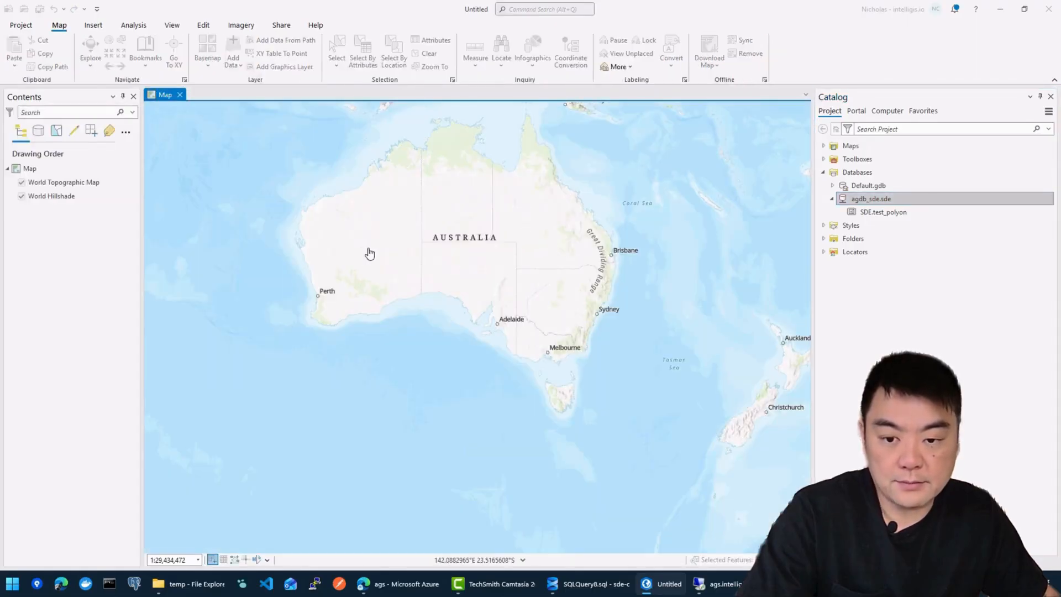
Step: Add SDE.test_polyon to the map over Western Australia and open Create Features
scroll(367, 251, "up", 5)
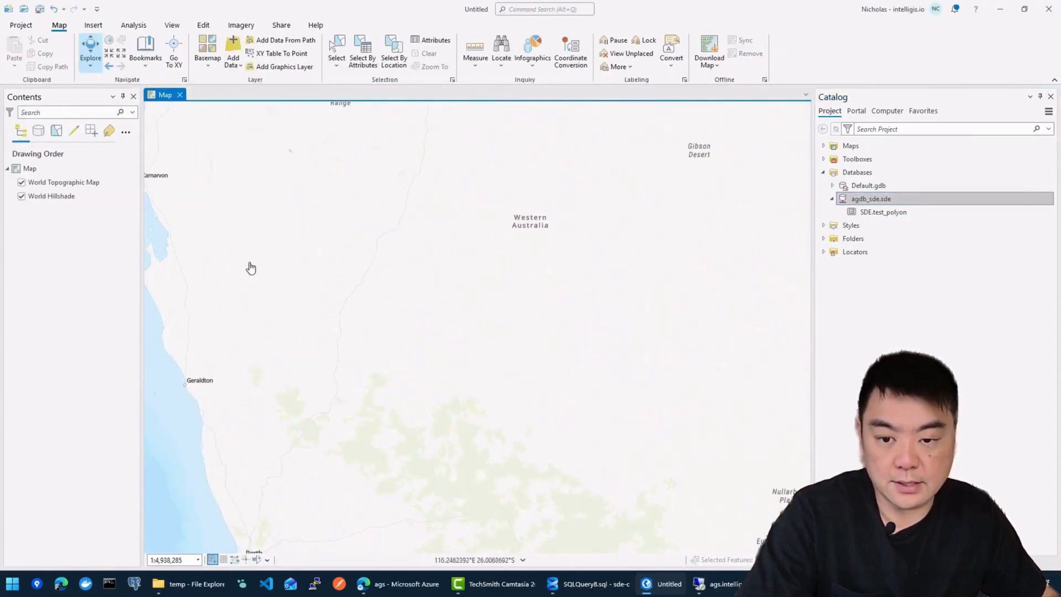
left_click(950, 213)
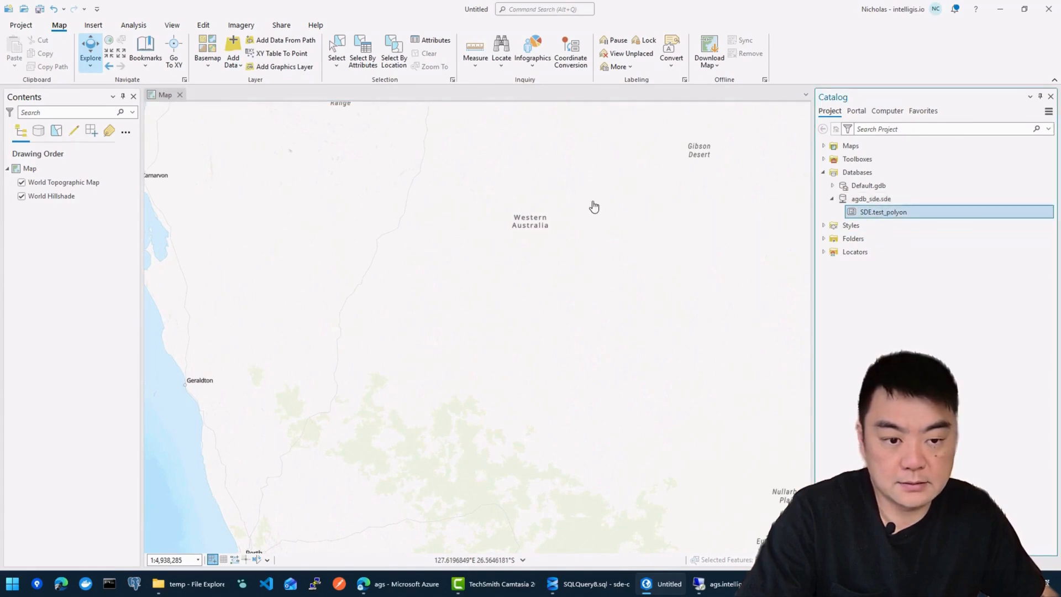
left_click(82, 185)
left_click(251, 234)
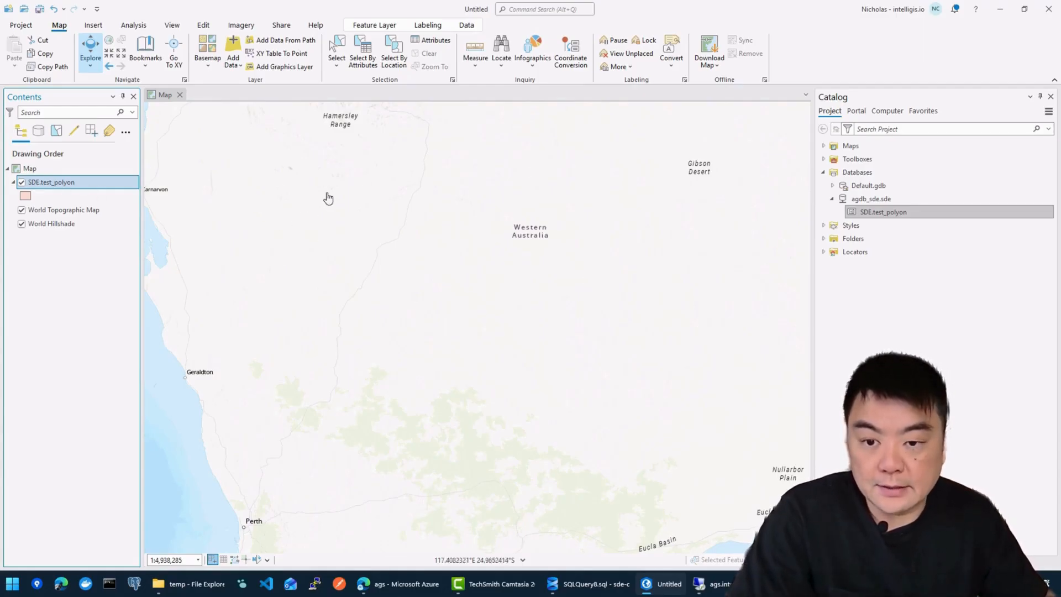
left_click(204, 26)
left_click(298, 48)
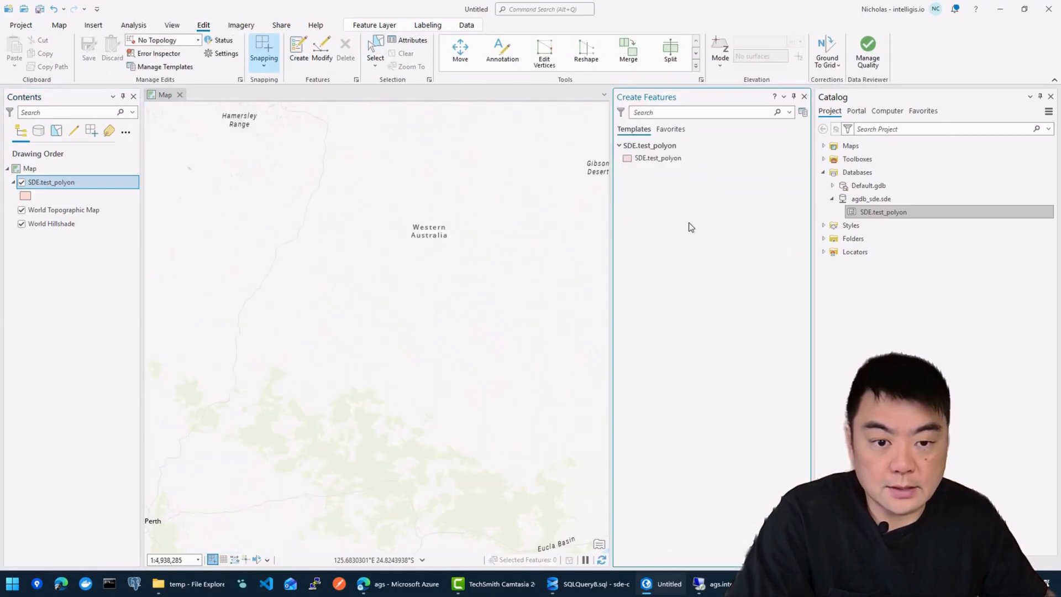
Step: Draw a four-sided polygon and a second polygon east of it with the SDE.test_polyon template
left_click(666, 166)
left_click(631, 182)
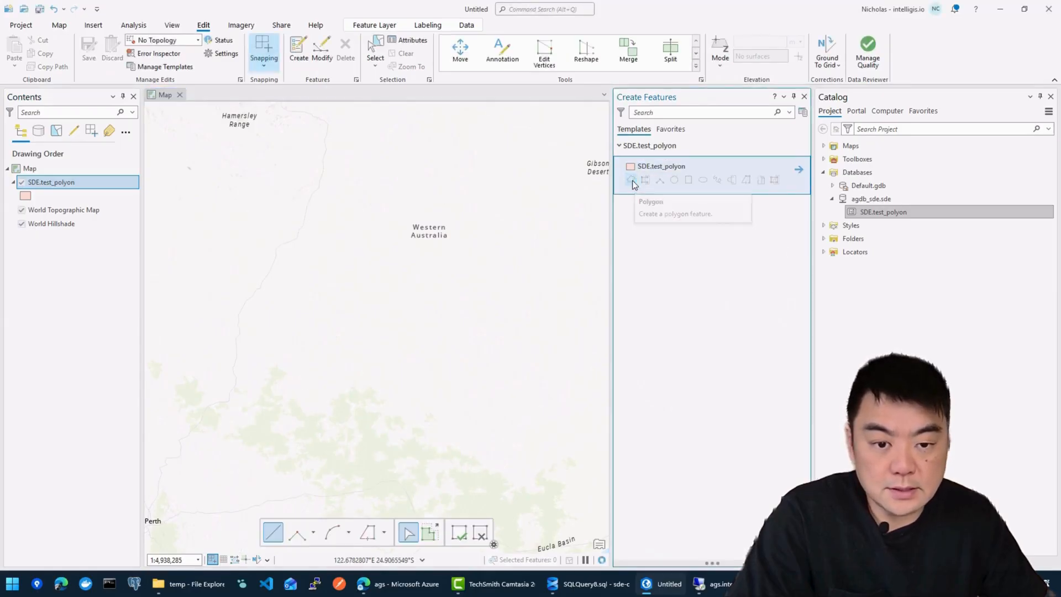
left_click(266, 214)
left_click(339, 218)
left_click(339, 284)
double_click(270, 292)
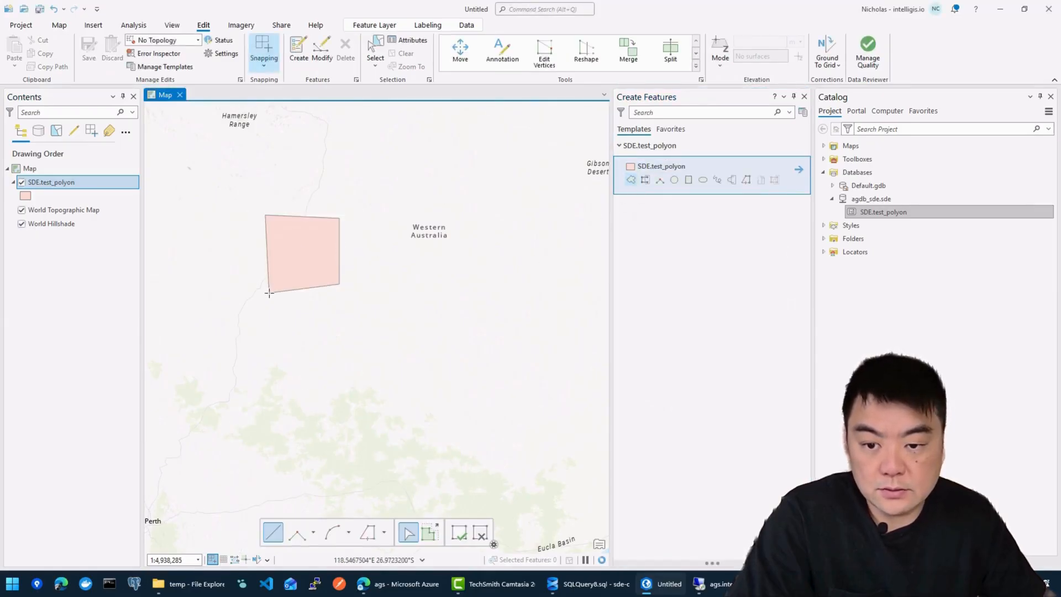
left_click(391, 276)
left_click(378, 349)
double_click(382, 305)
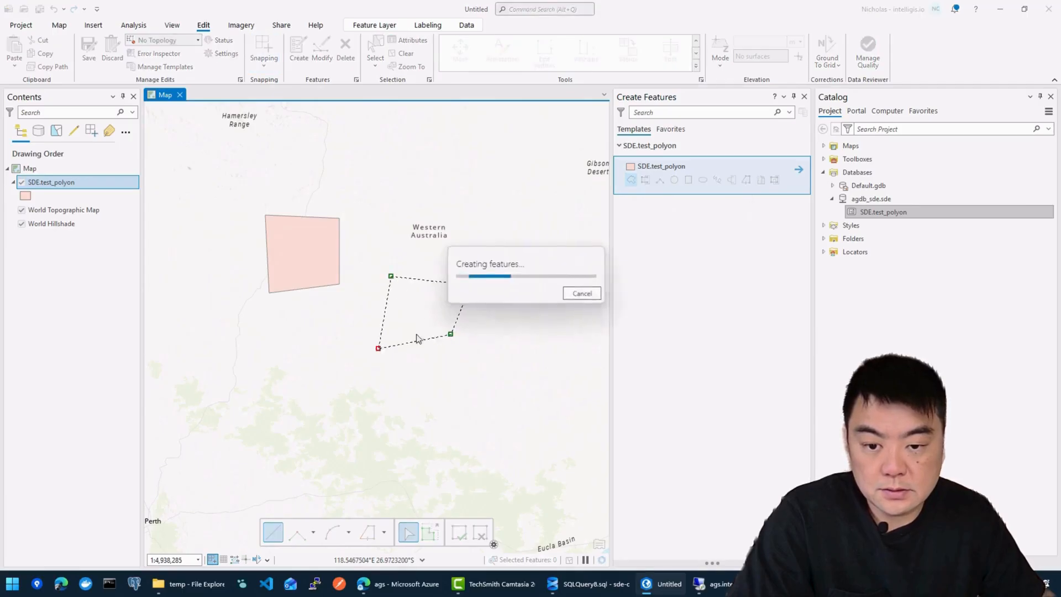
left_click_drag(362, 314, 415, 324)
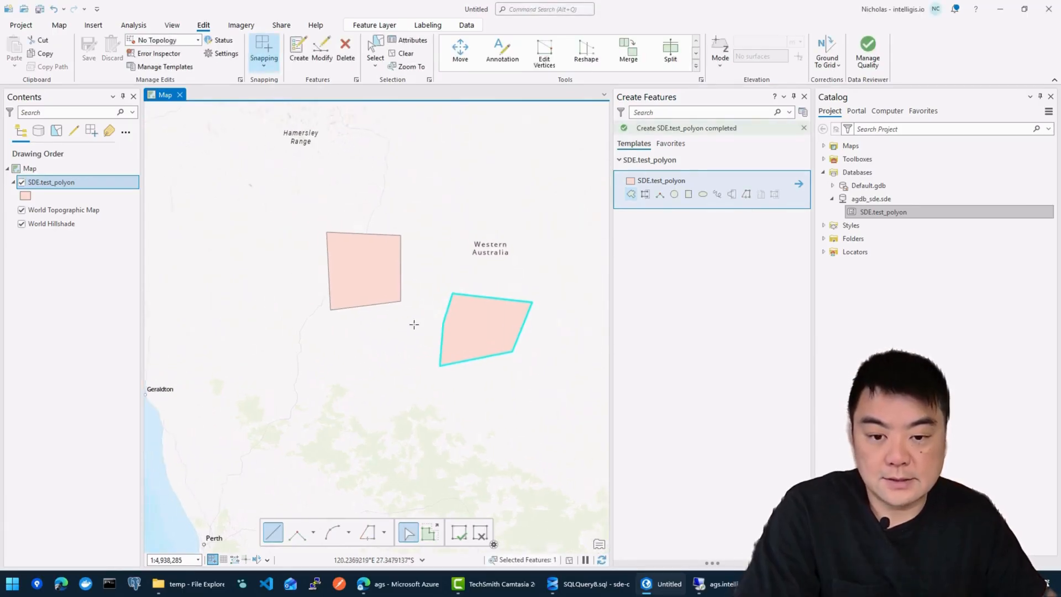
scroll(422, 314, "up", 2)
Step: In the attribute table enter asdf/232 and asdfasg/2 for name and number, then finish editing
right_click(76, 182)
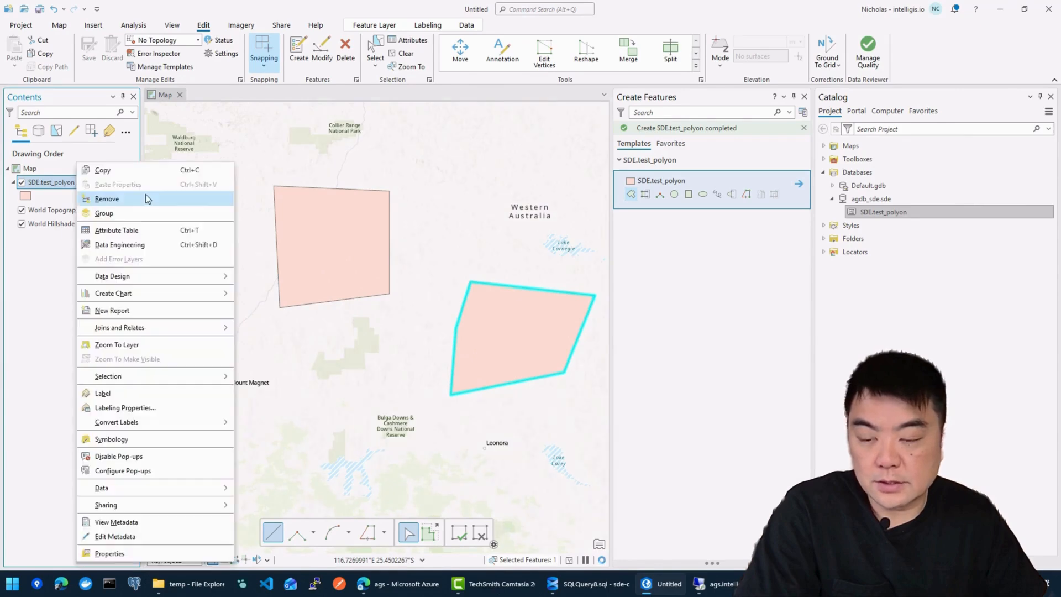
left_click(125, 230)
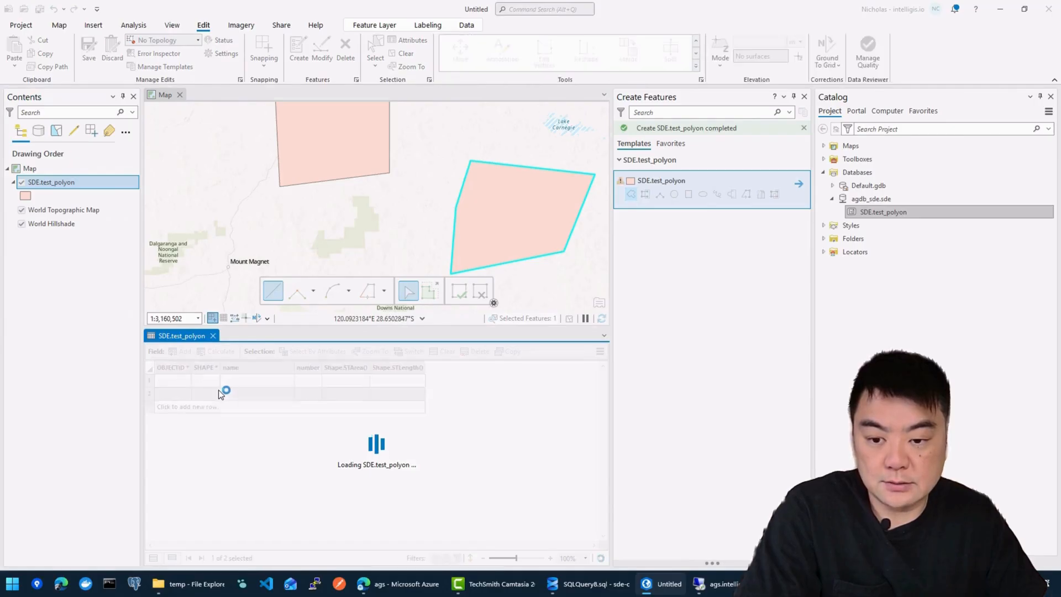
left_click(261, 382)
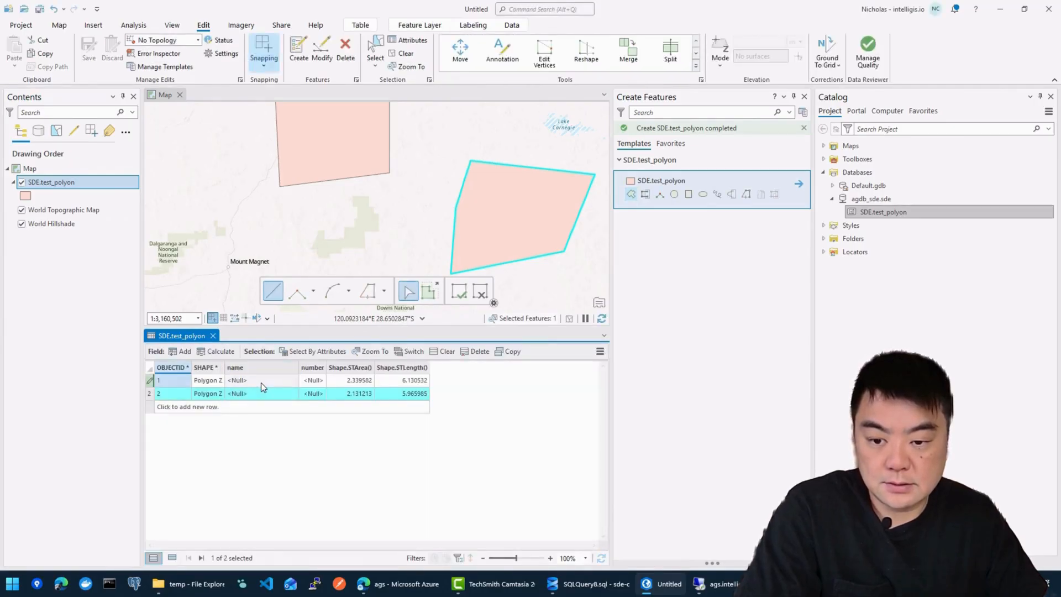
type("asdf")
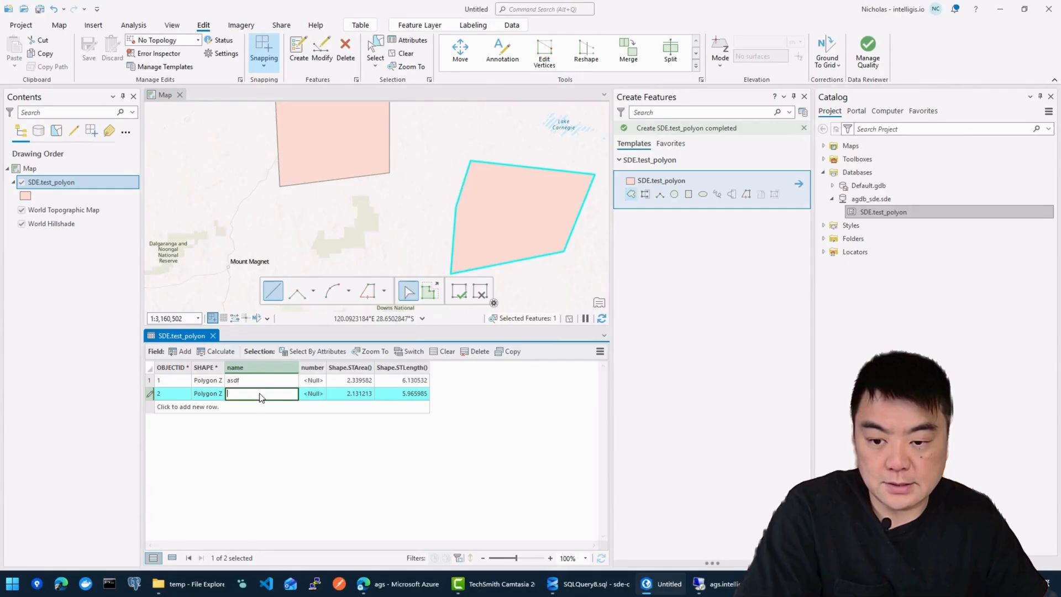
left_click(316, 381)
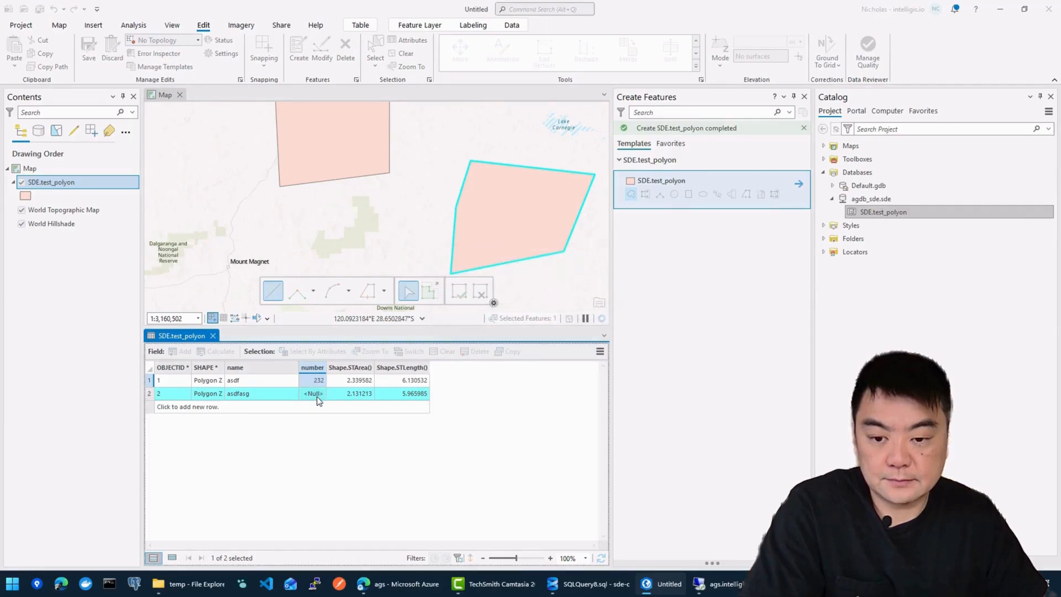
left_click(316, 397)
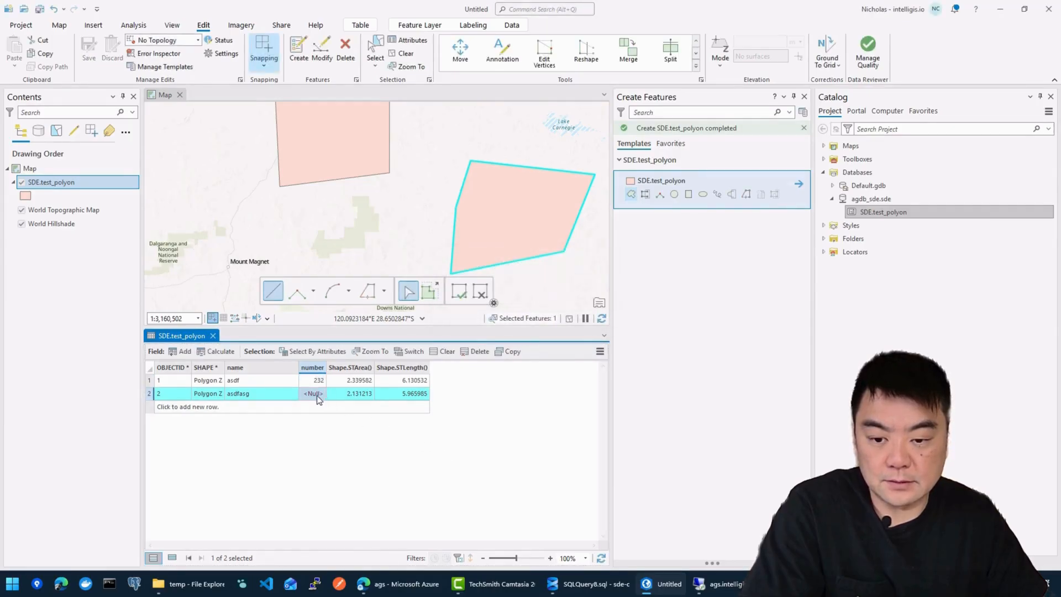
type("2")
key("Return")
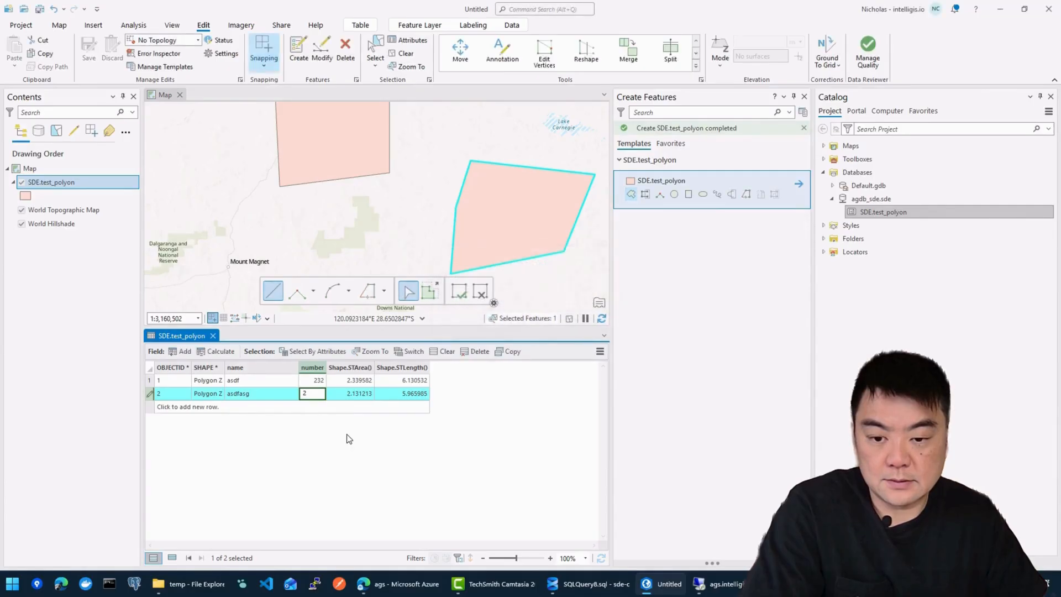
key("Return")
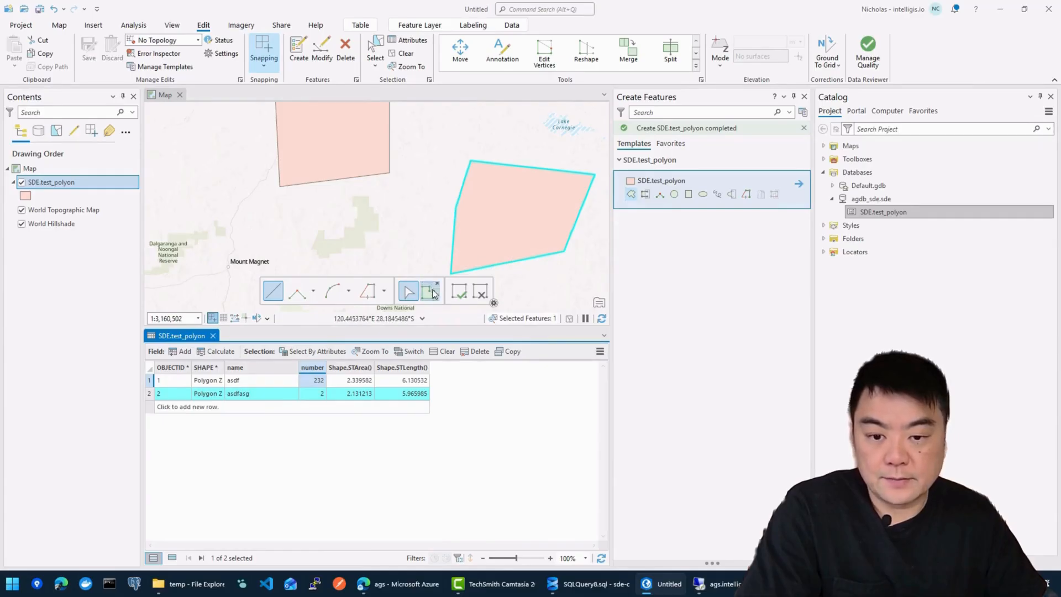
left_click(459, 293)
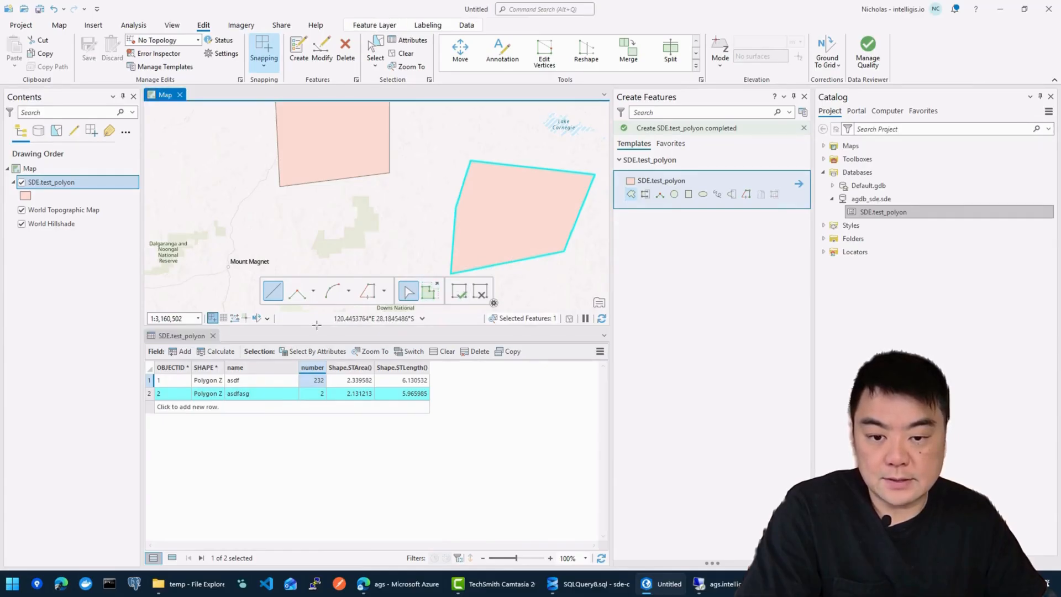
left_click(465, 294)
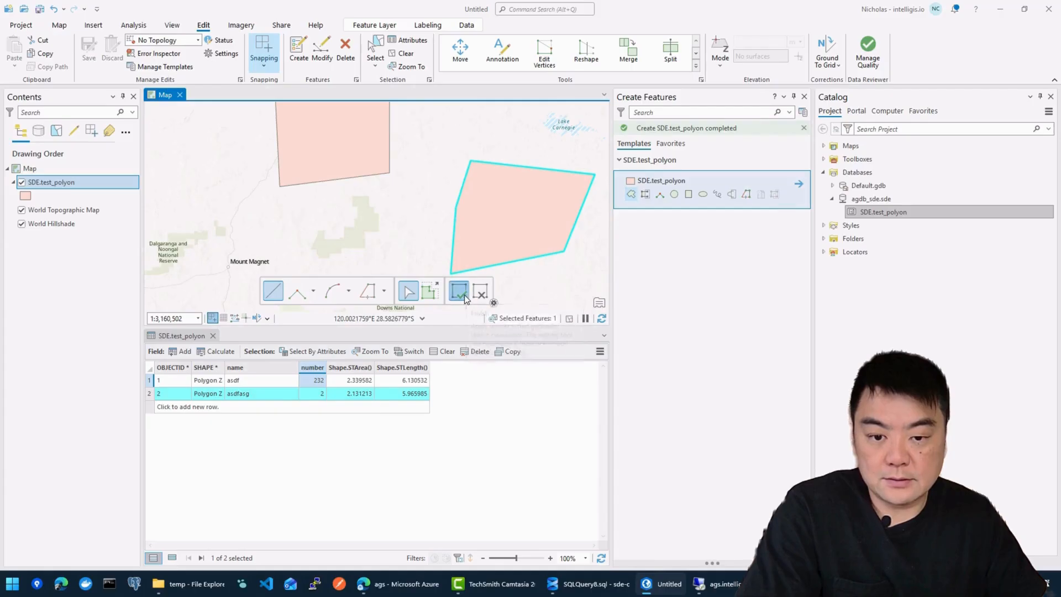
Step: Remove SDE.test_polyon from the map and show agdb_sde.sde in File Explorer
left_click(212, 335)
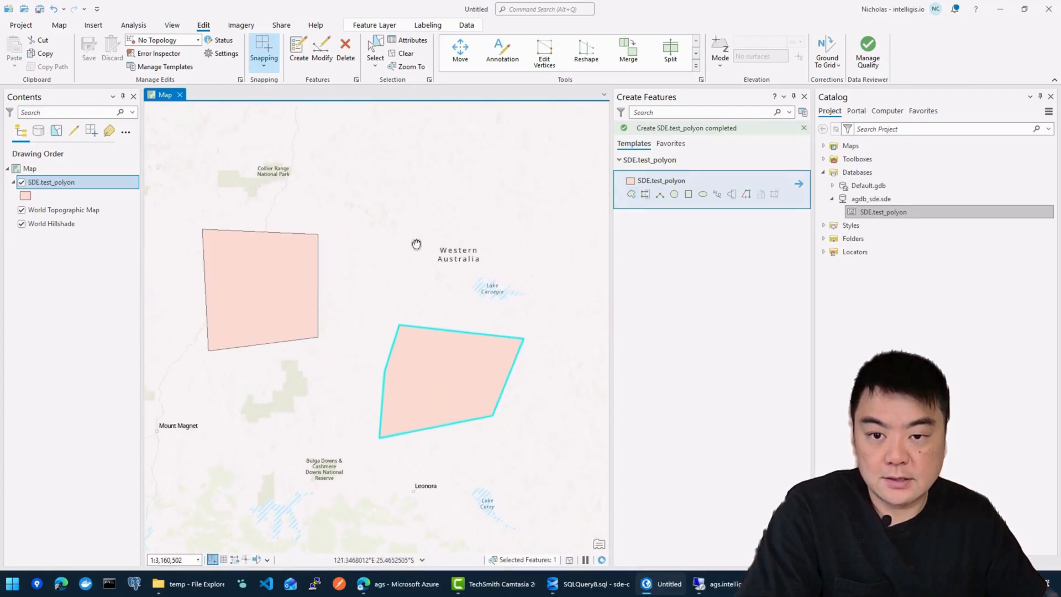
left_click(403, 53)
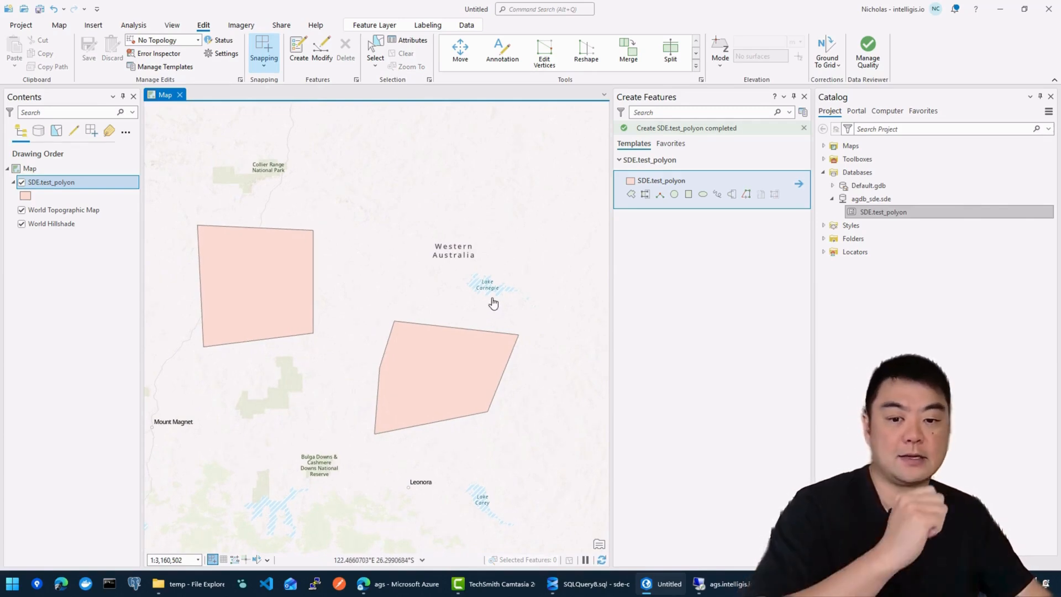
right_click(61, 182)
left_click(83, 118)
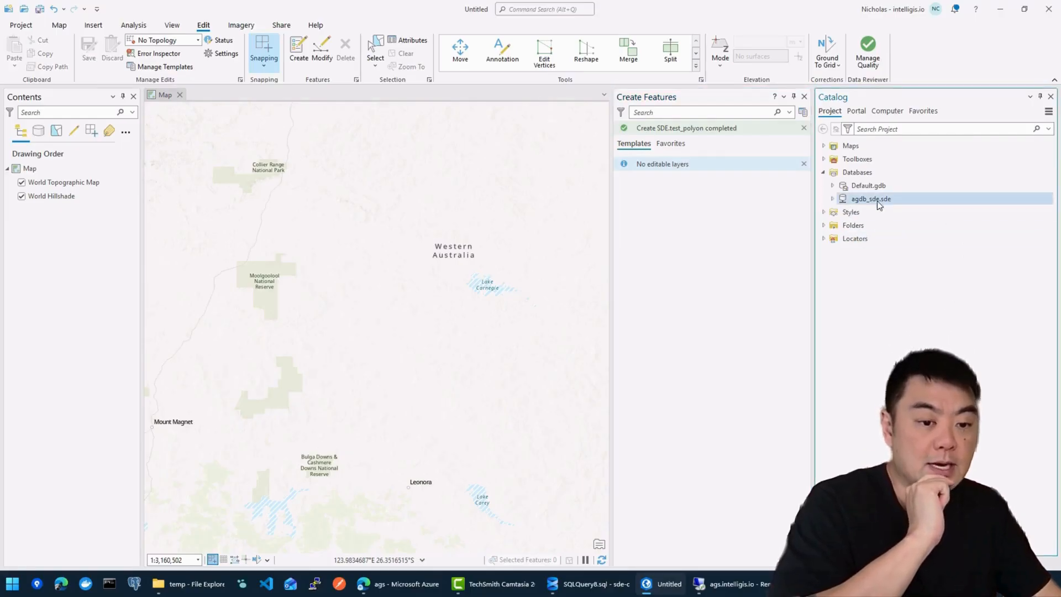
left_click(877, 199)
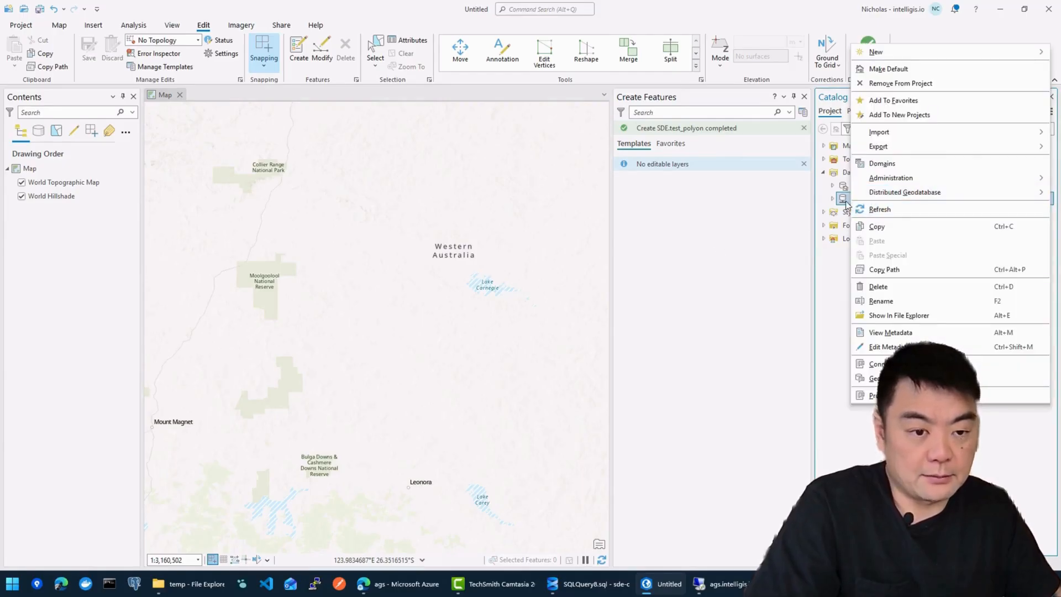
left_click(897, 316)
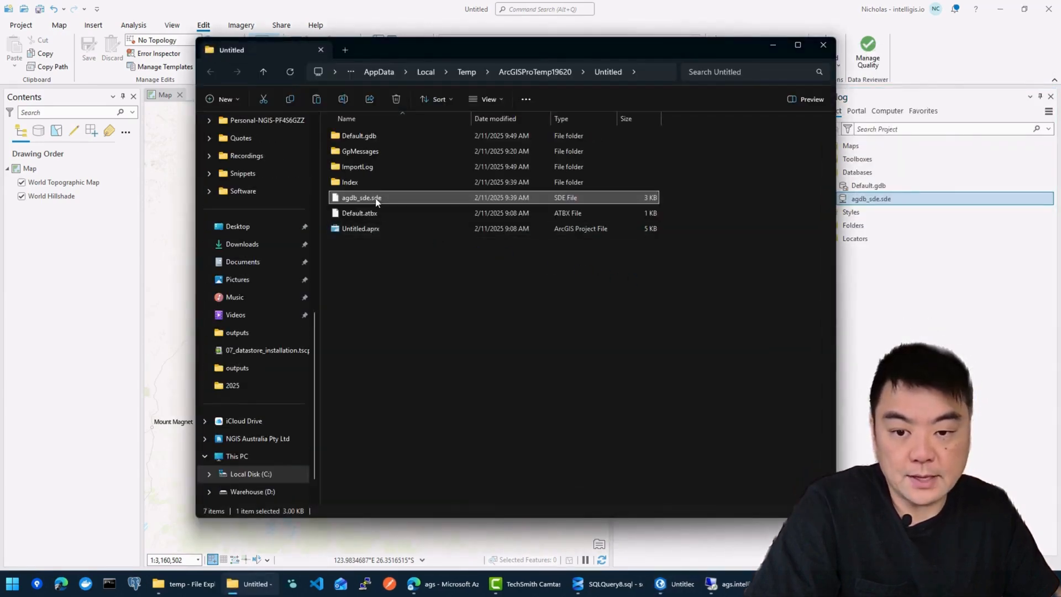
Step: Copy agdb_sde.sde into D:\temp on Warehouse (D:), then minimize File Explorer and ArcGIS Pro
right_click(379, 201)
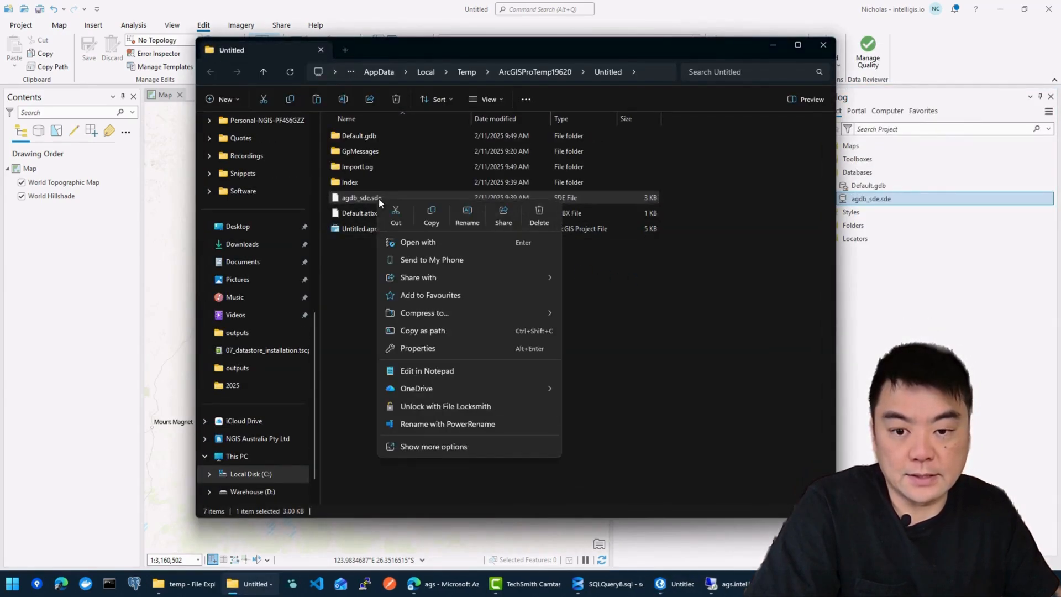
left_click(437, 210)
left_click(583, 295)
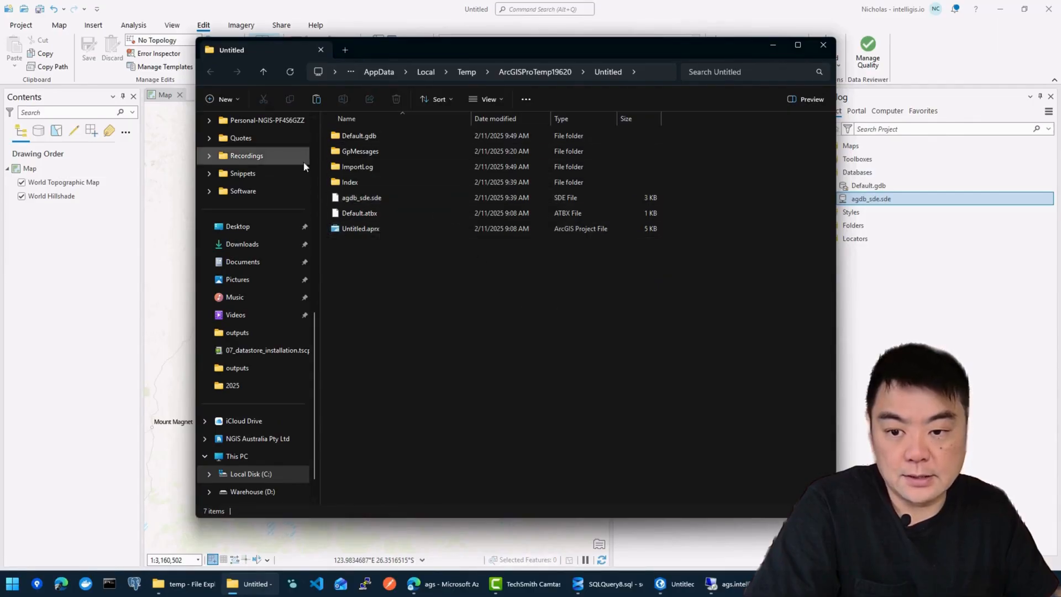
left_click(233, 456)
left_click(252, 492)
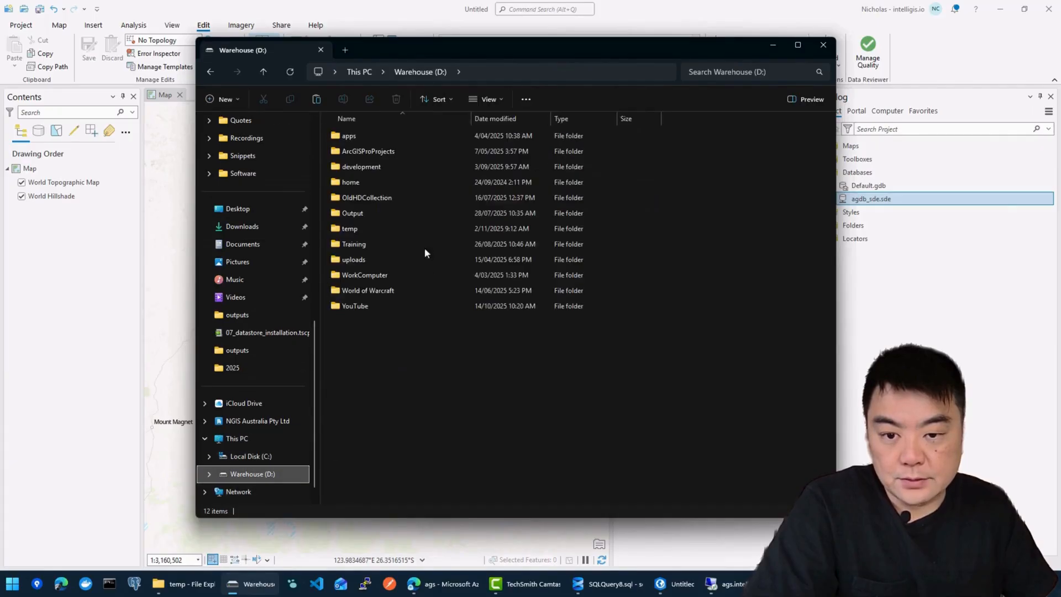
double_click(461, 229)
right_click(461, 232)
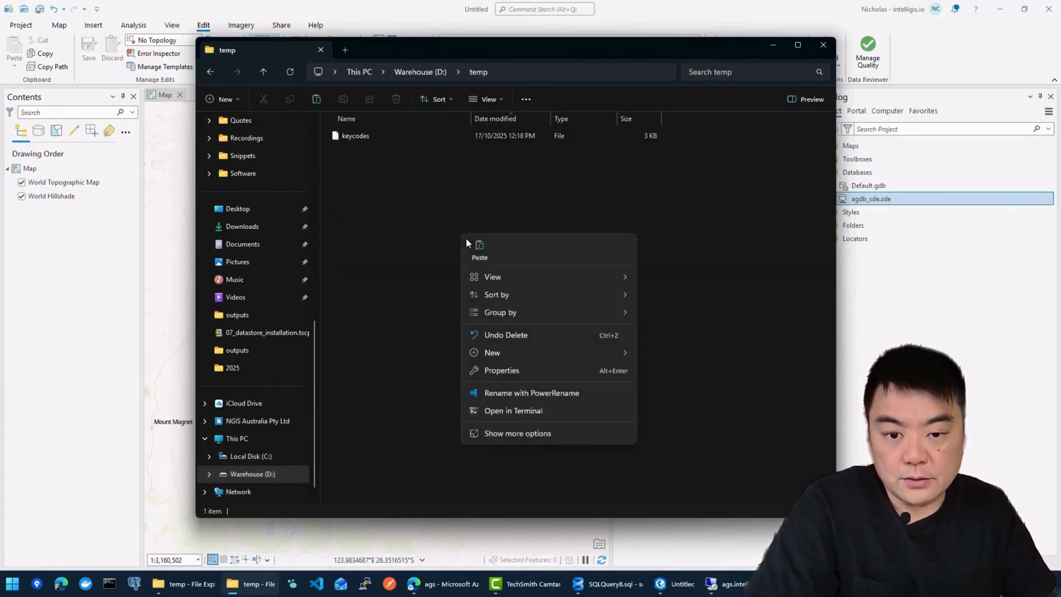
left_click(475, 243)
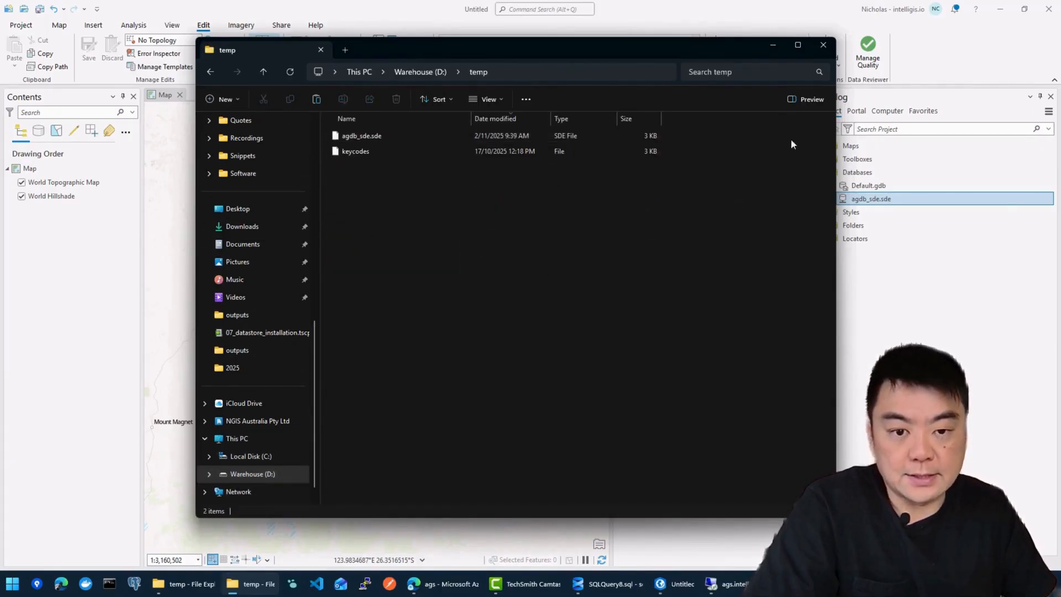
left_click(773, 50)
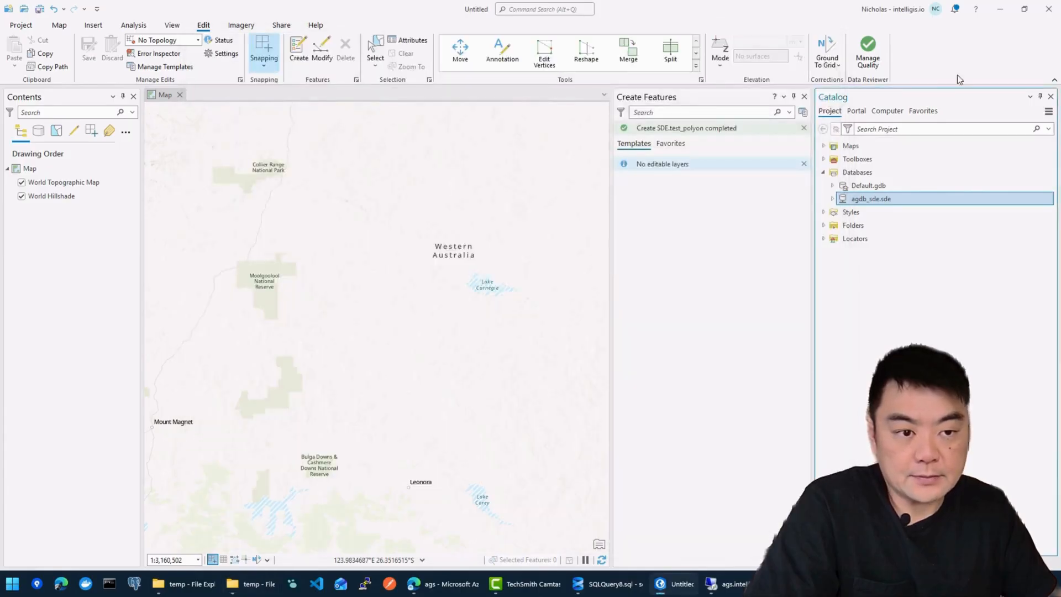
left_click(999, 10)
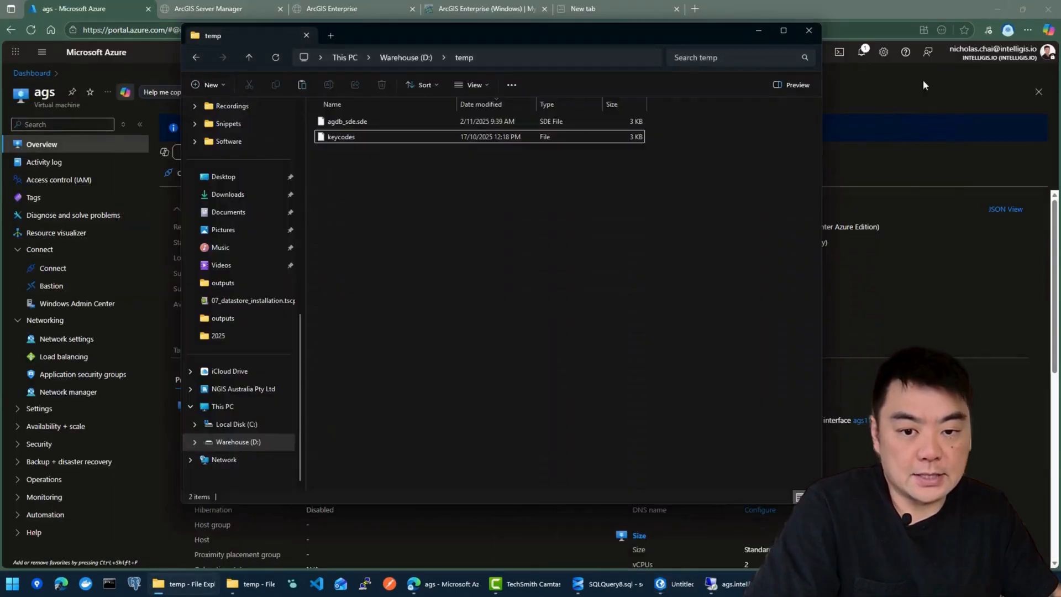
Step: Bring up the ags.intelligis.io remote session, close its sysgen window and launch Edge
left_click(761, 31)
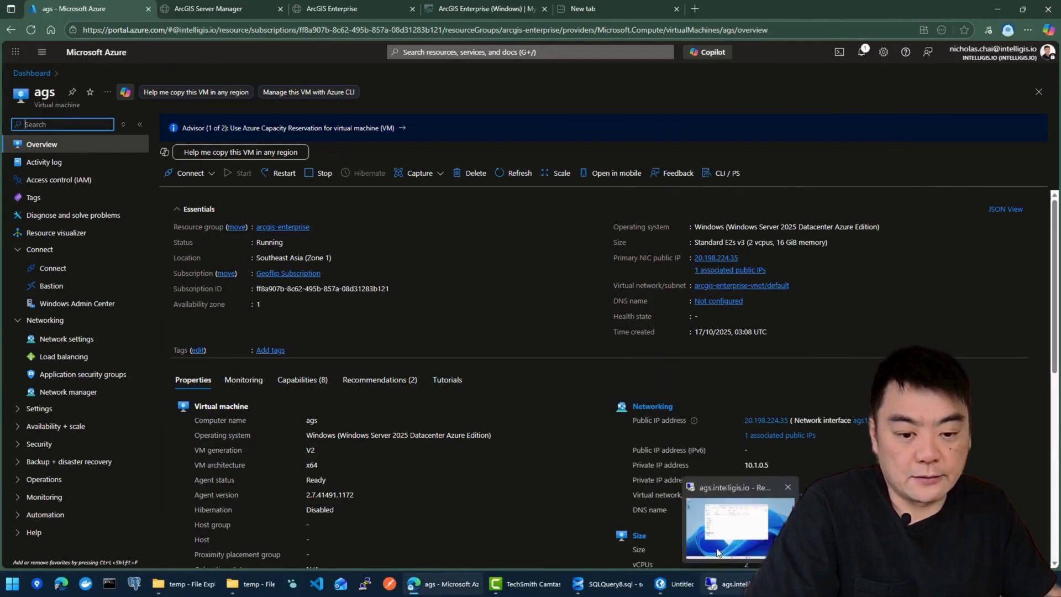
left_click(728, 585)
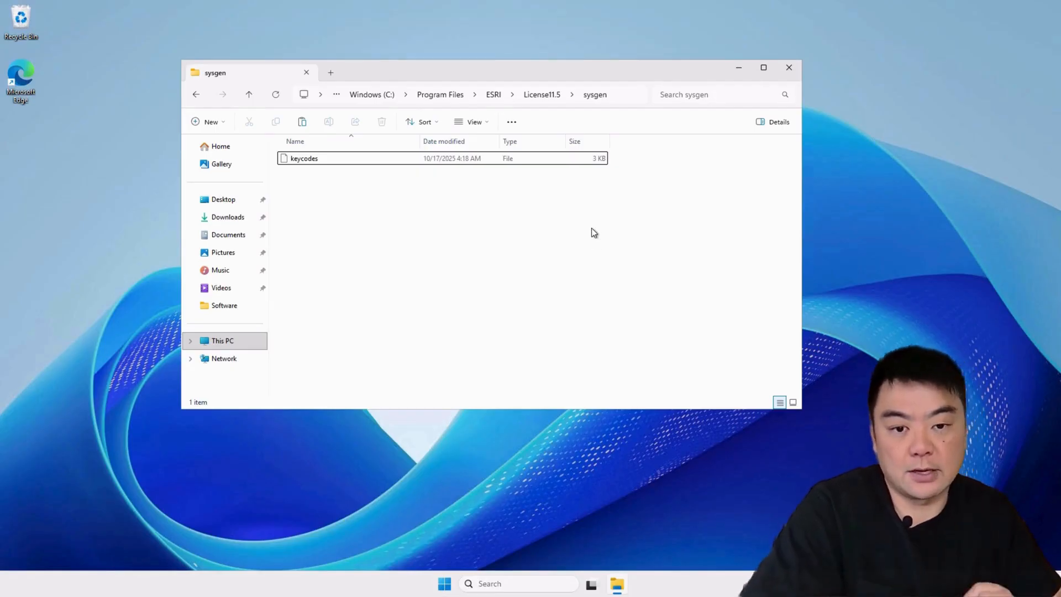
left_click(790, 68)
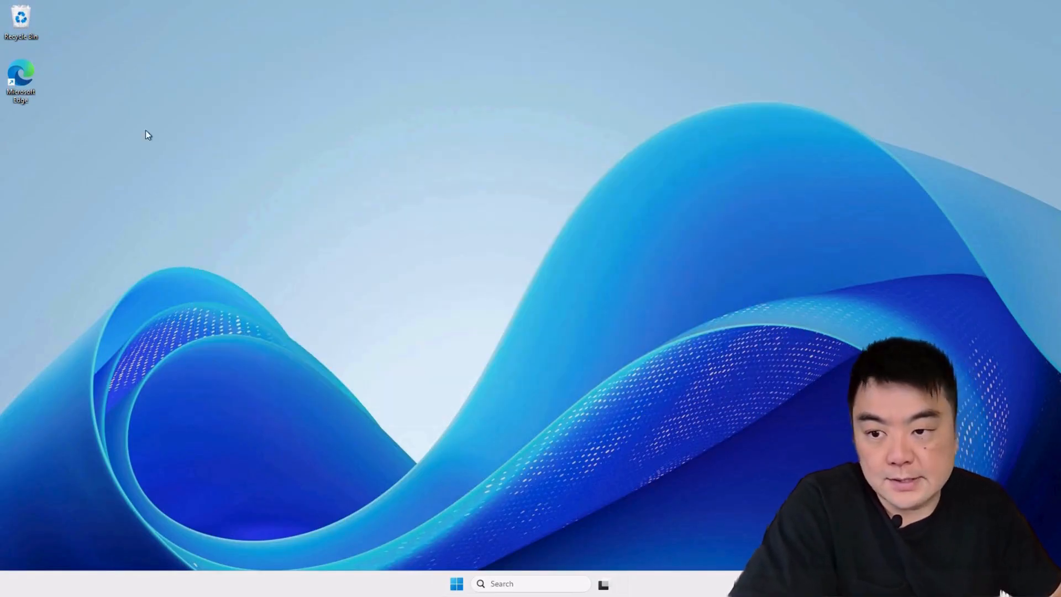
double_click(15, 83)
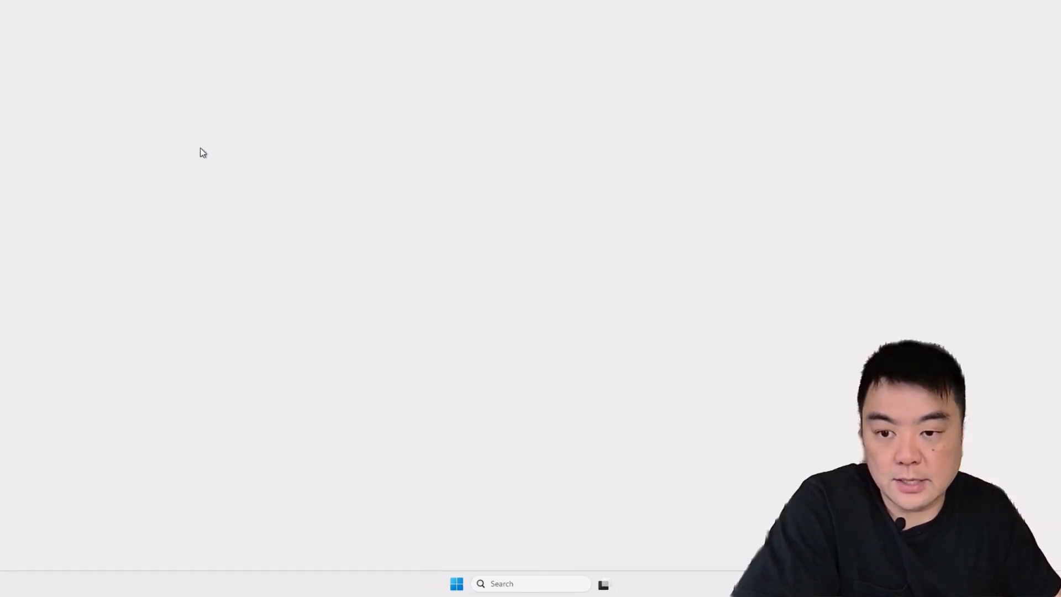
Step: Search for My Esri and open its ArcGIS Enterprise (Windows) downloads page
left_click(439, 29)
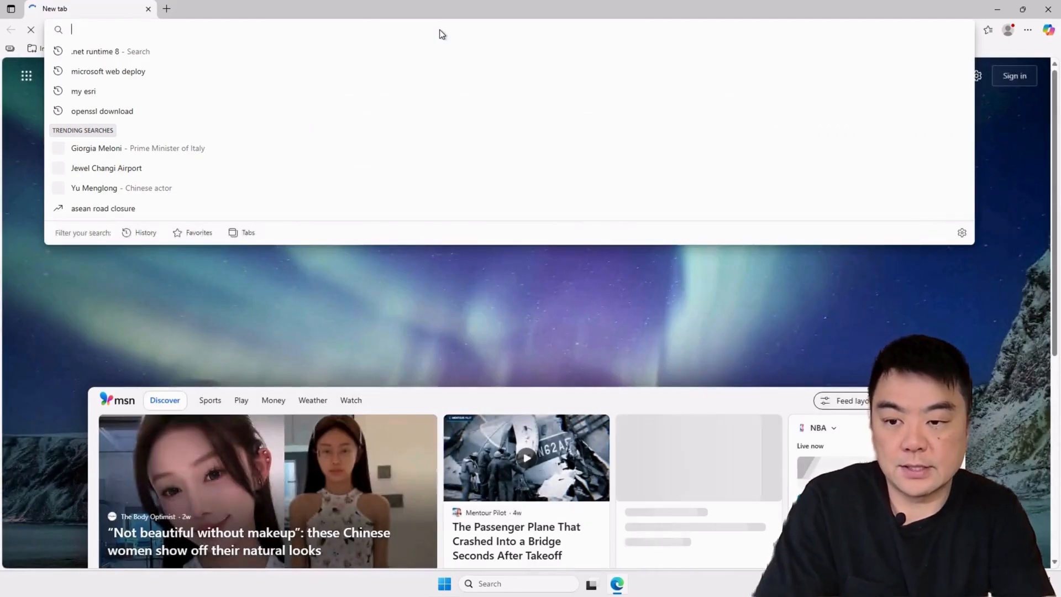
type("my esri")
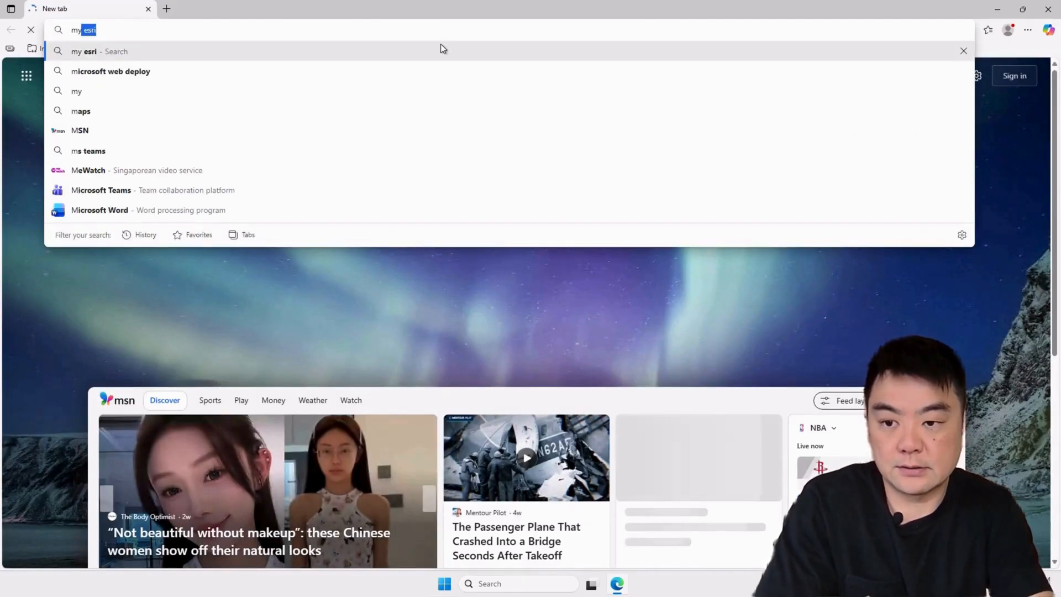
key("Return")
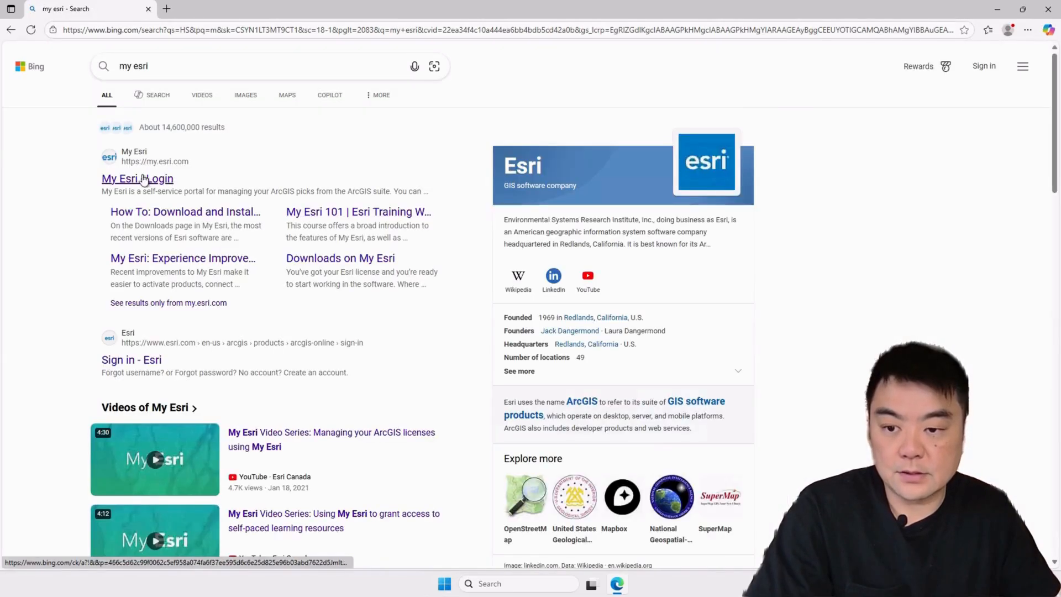
left_click(143, 179)
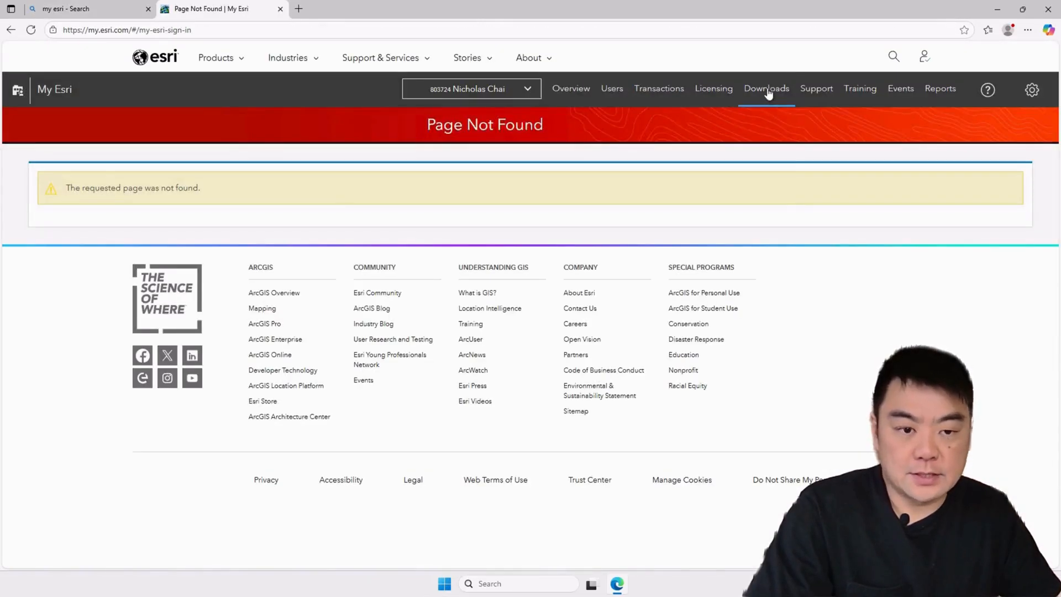
left_click(768, 94)
left_click(719, 216)
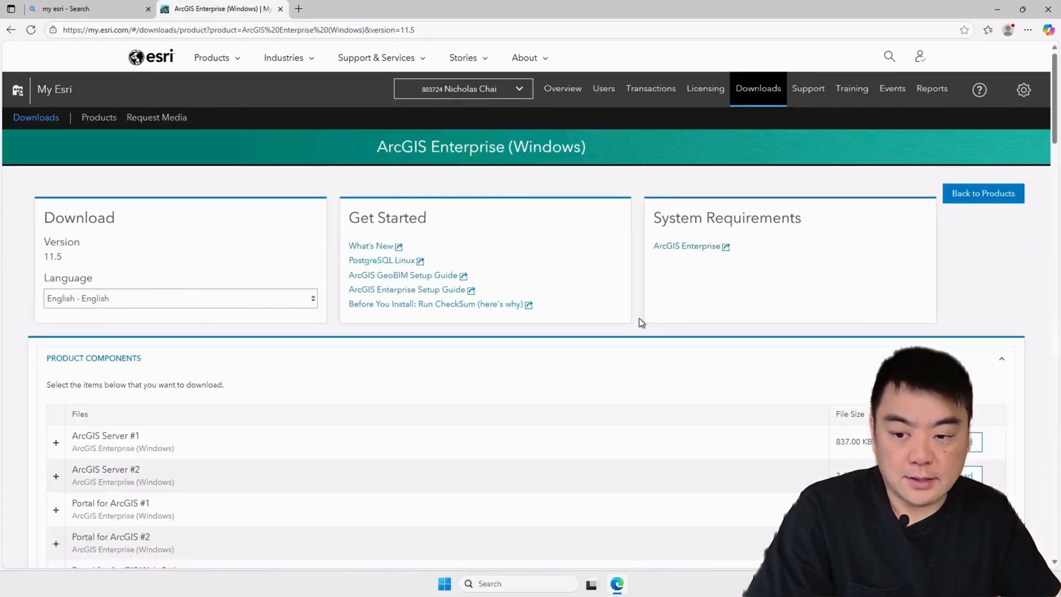
Step: Download Microsoft ODBC Driver 18 for SQL Server and extract its setup files
scroll(639, 318, "down", 15)
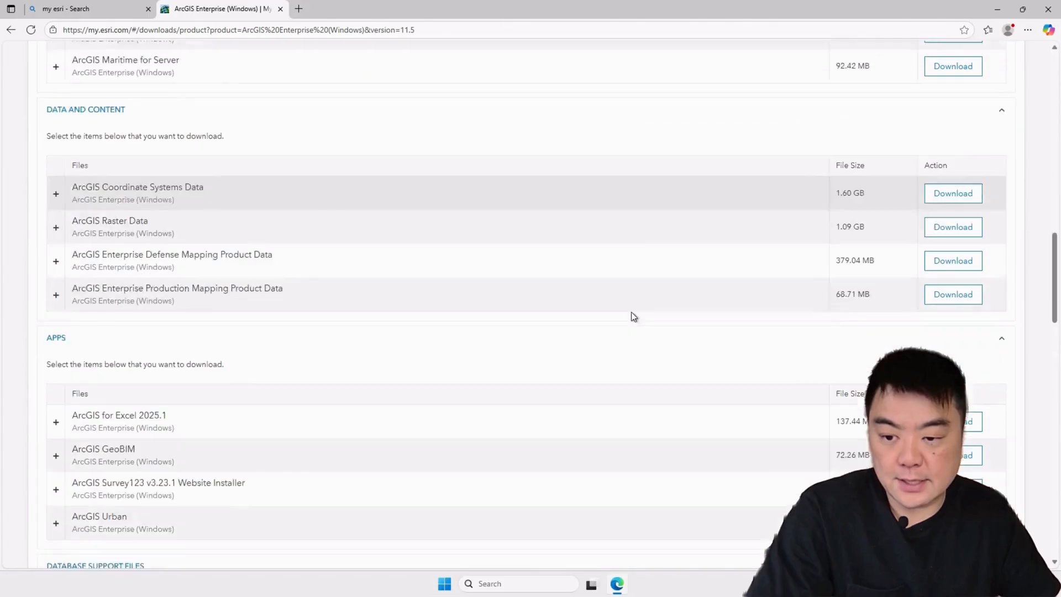
scroll(634, 316, "down", 9)
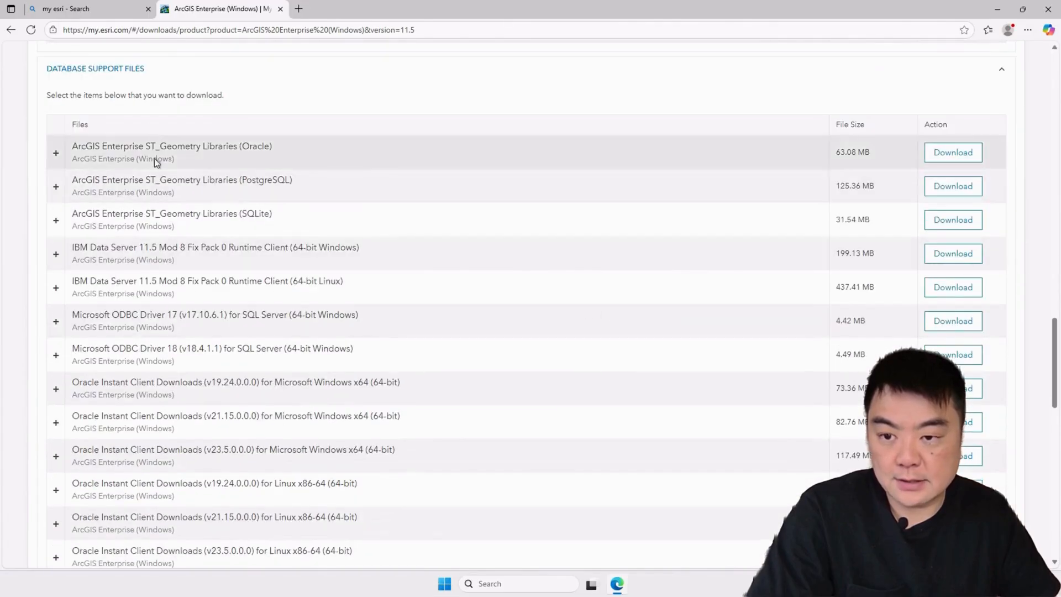
scroll(267, 350, "down", 5)
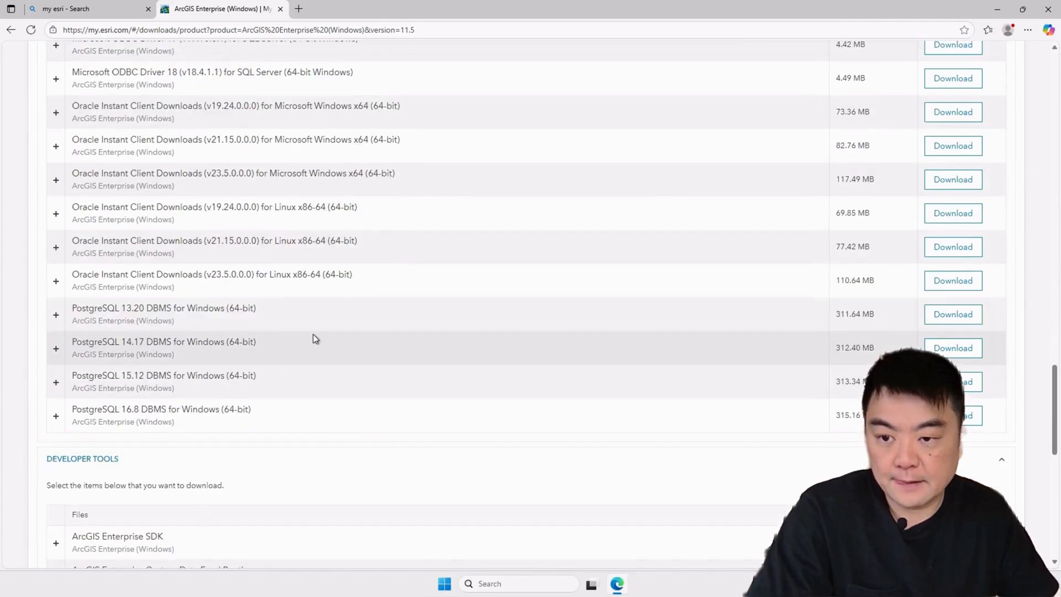
scroll(314, 339, "up", 3)
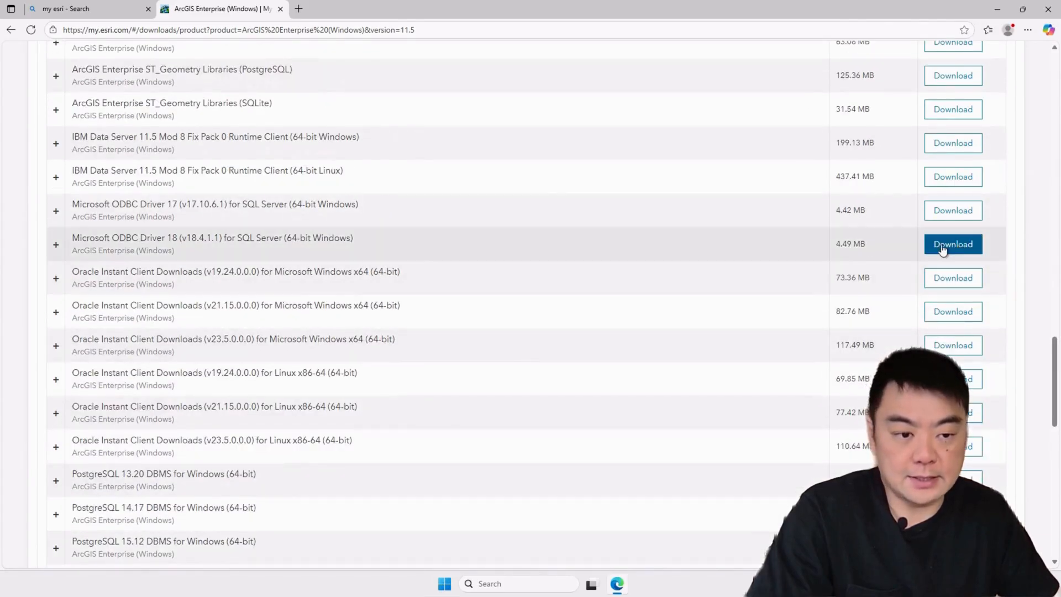
left_click(951, 244)
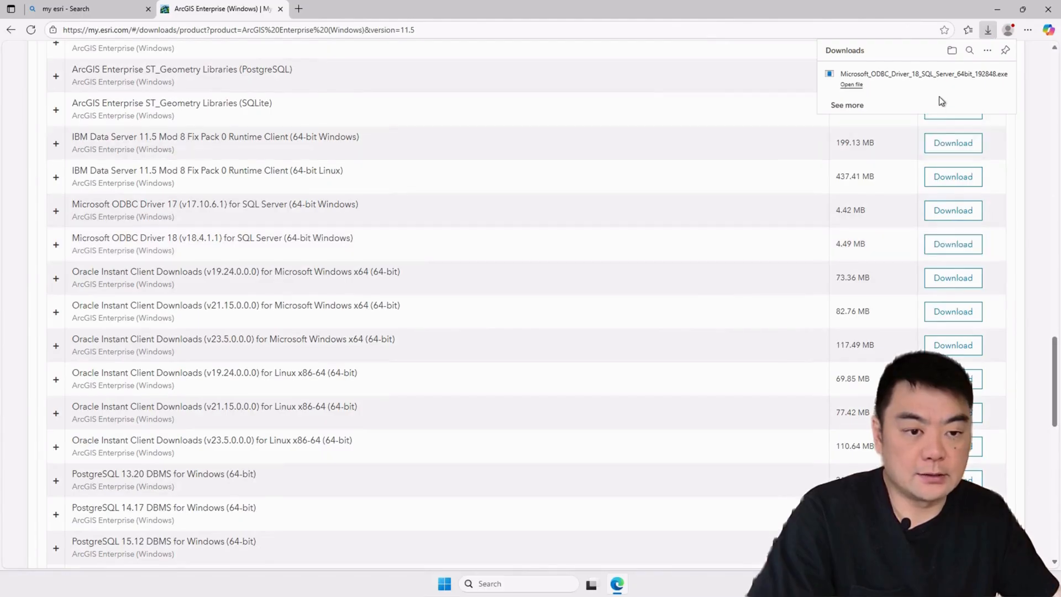
left_click(853, 85)
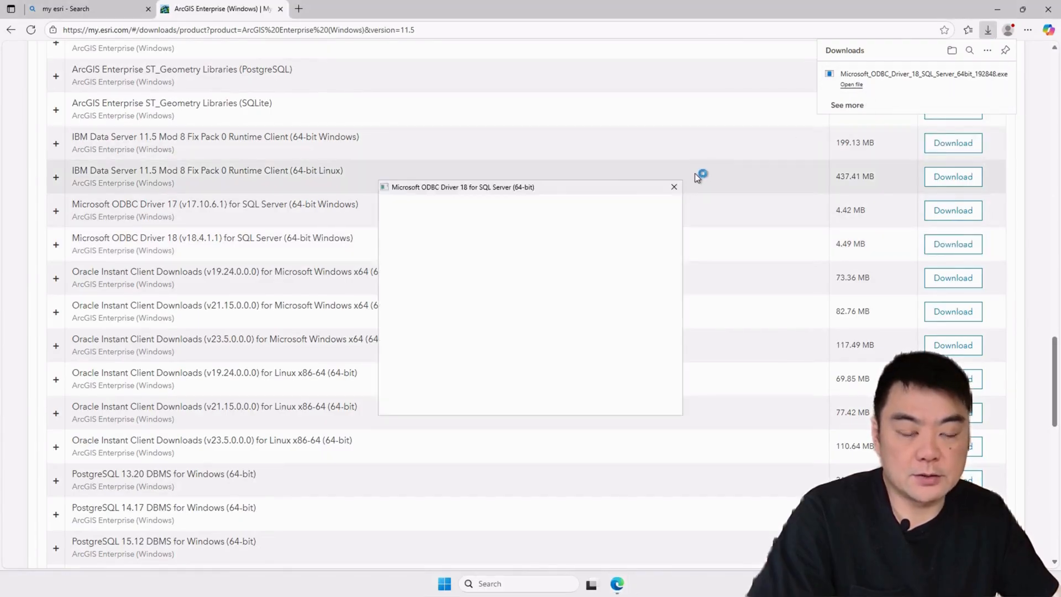
left_click(593, 399)
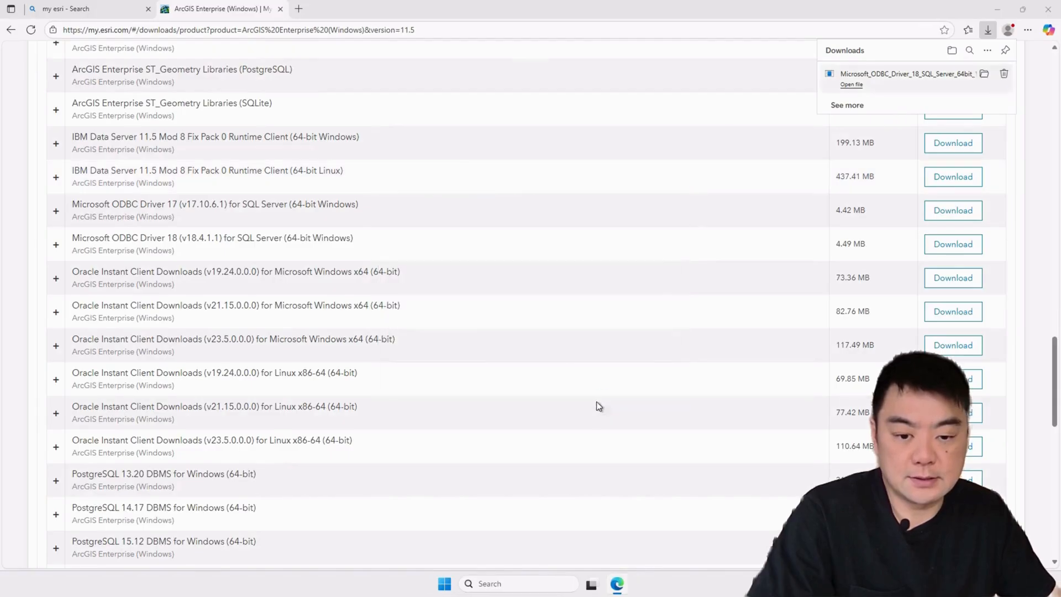
left_click(584, 399)
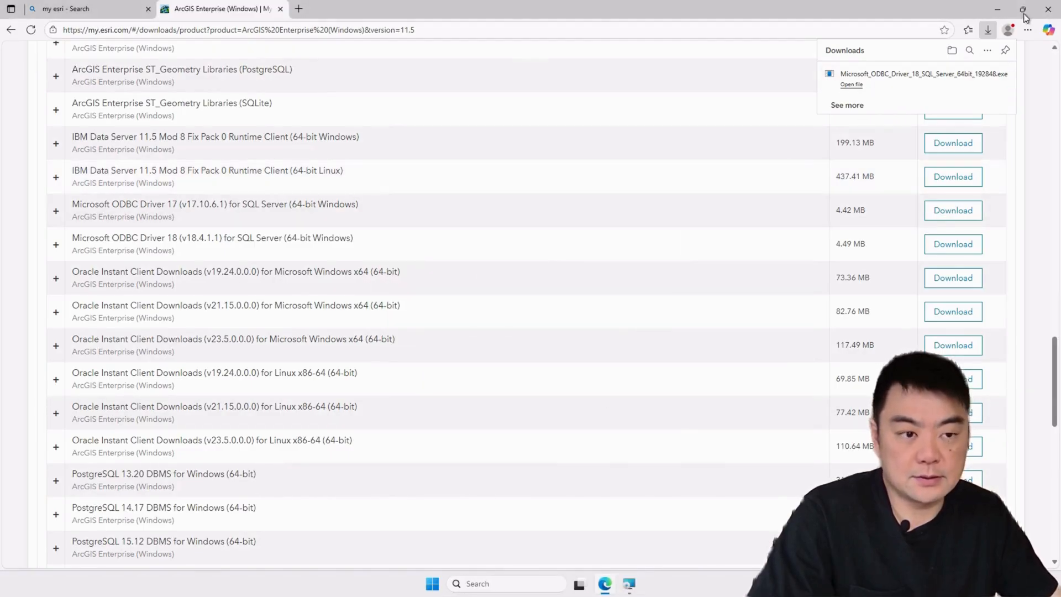
Step: Close the browser and install ODBC Driver 18 for SQL Server, accepting the licence terms
left_click(1049, 9)
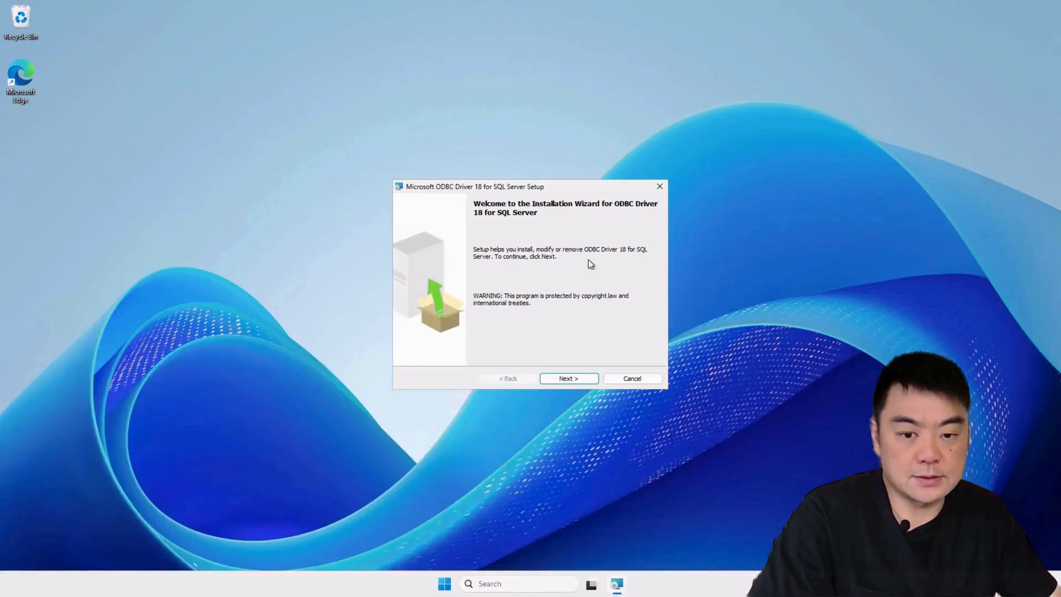
left_click(567, 380)
left_click(475, 339)
left_click(564, 378)
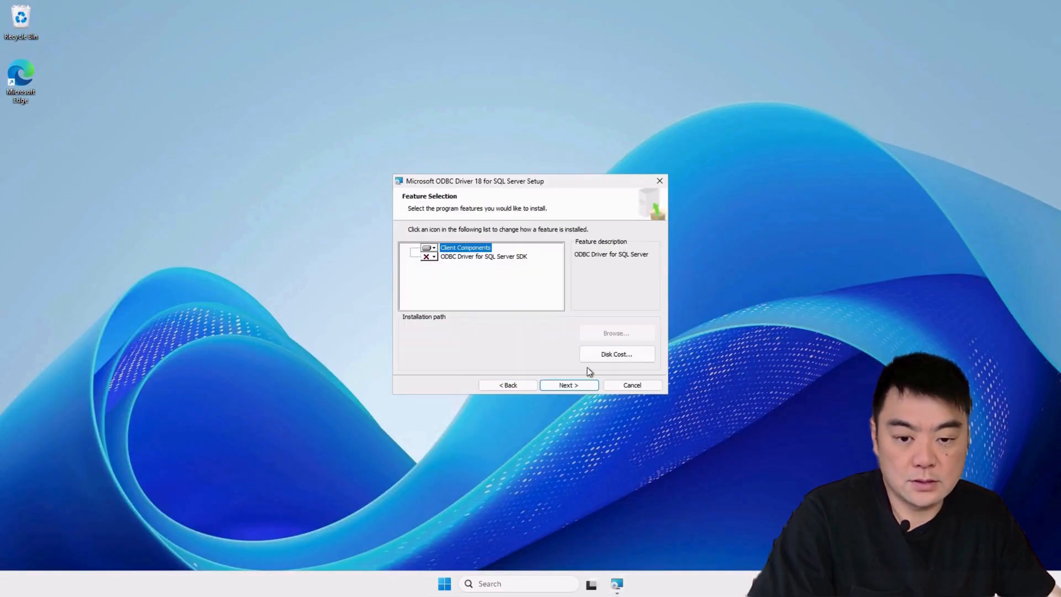
left_click(571, 386)
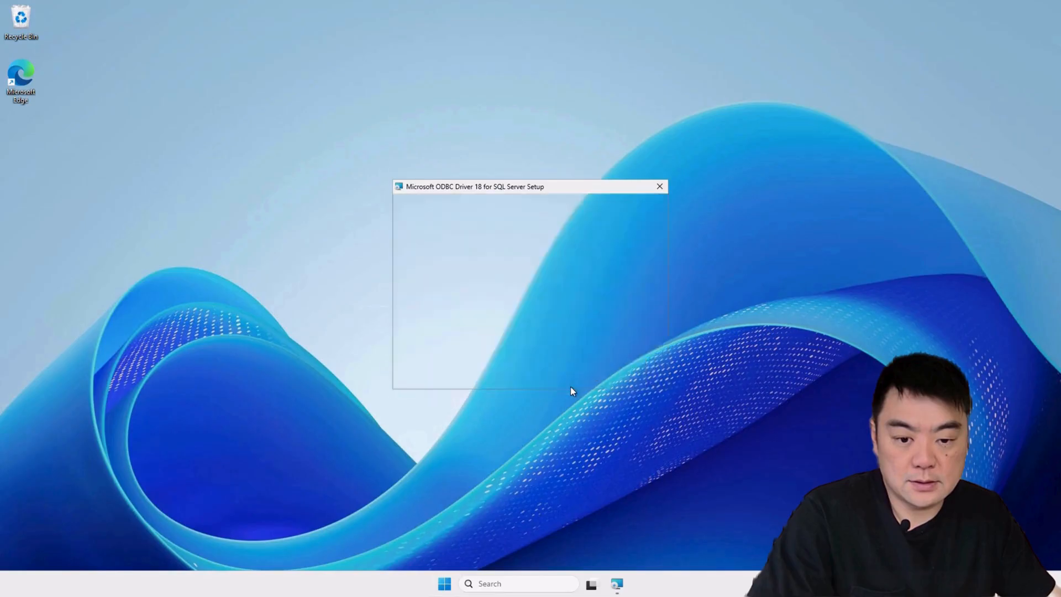
left_click(569, 385)
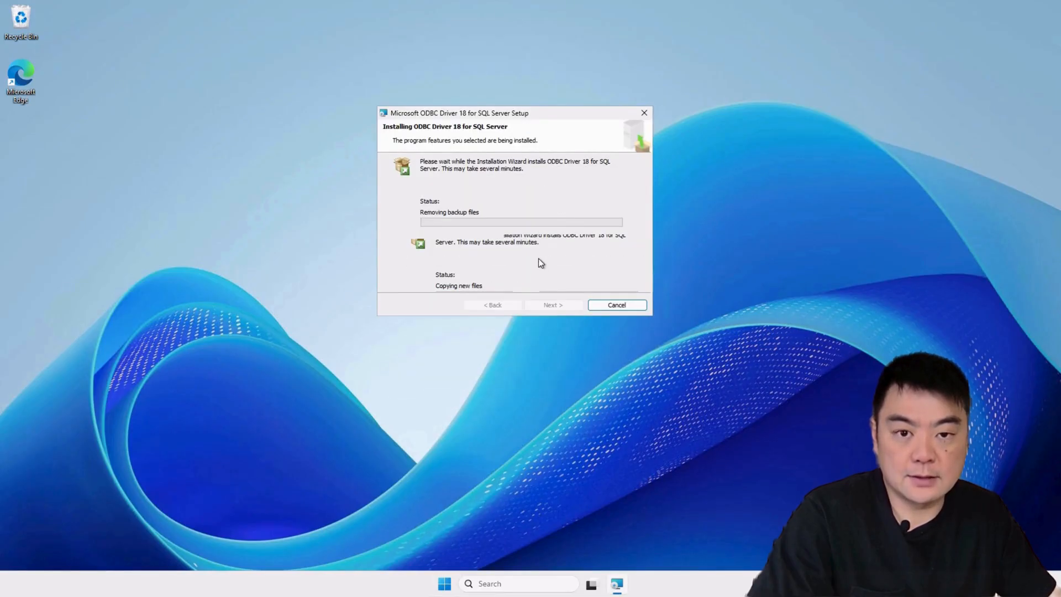
left_click(569, 306)
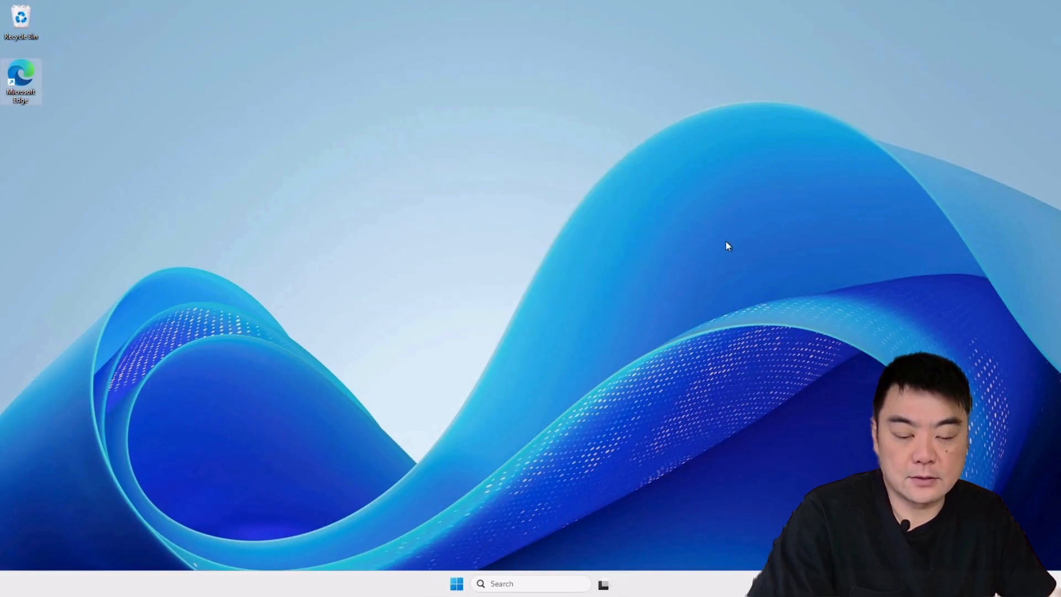
Step: Open the Start menu's account options on the remote server
left_click(727, 242)
mouse_move(479, 10)
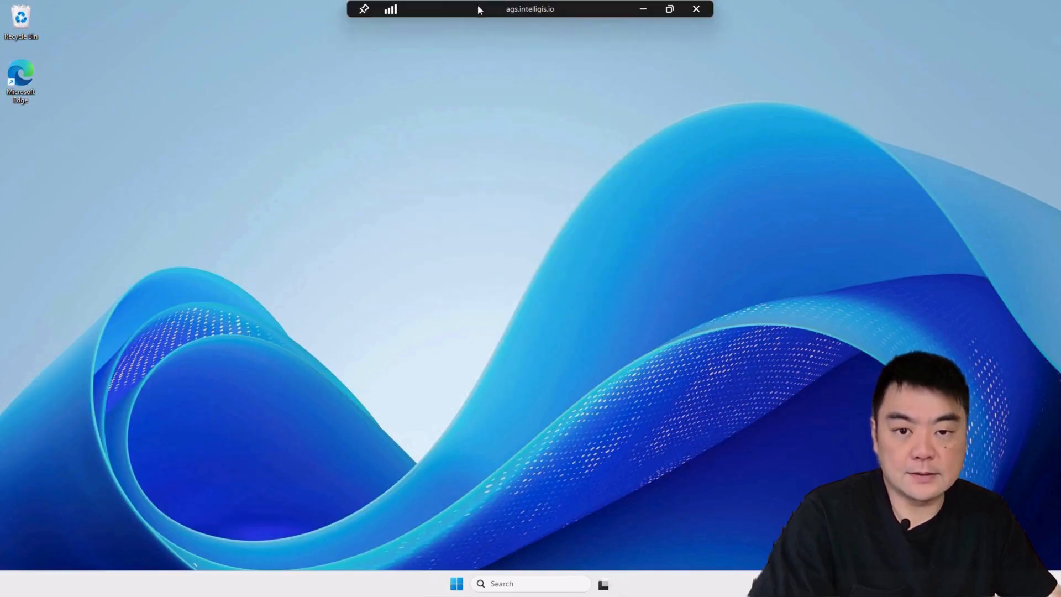
left_click(456, 585)
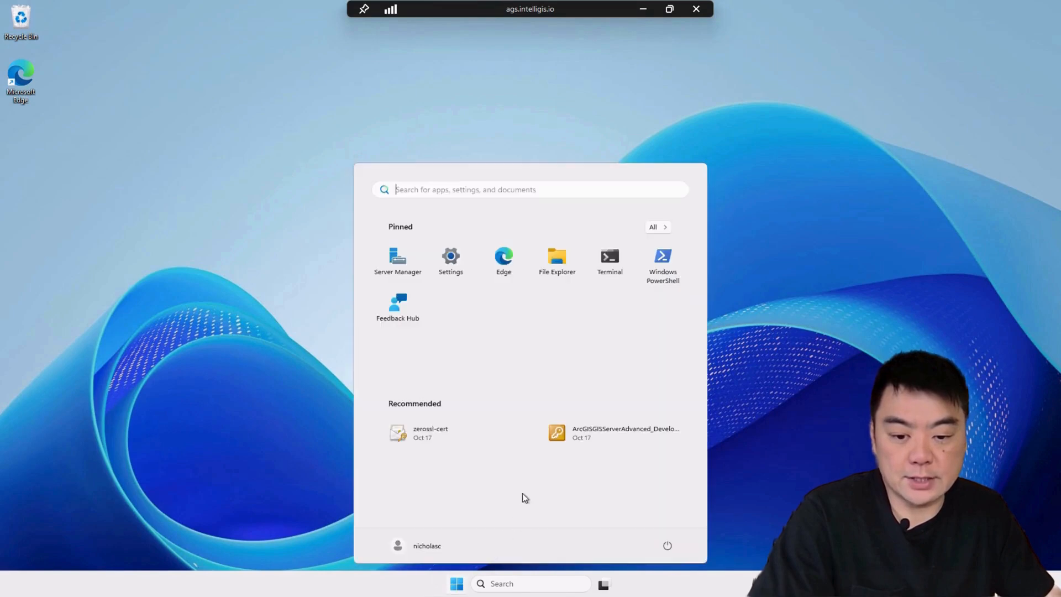
left_click(439, 550)
Step: Sign out of the remote server, then show the Data Stores list in ArcGIS Server Manager
left_click(449, 520)
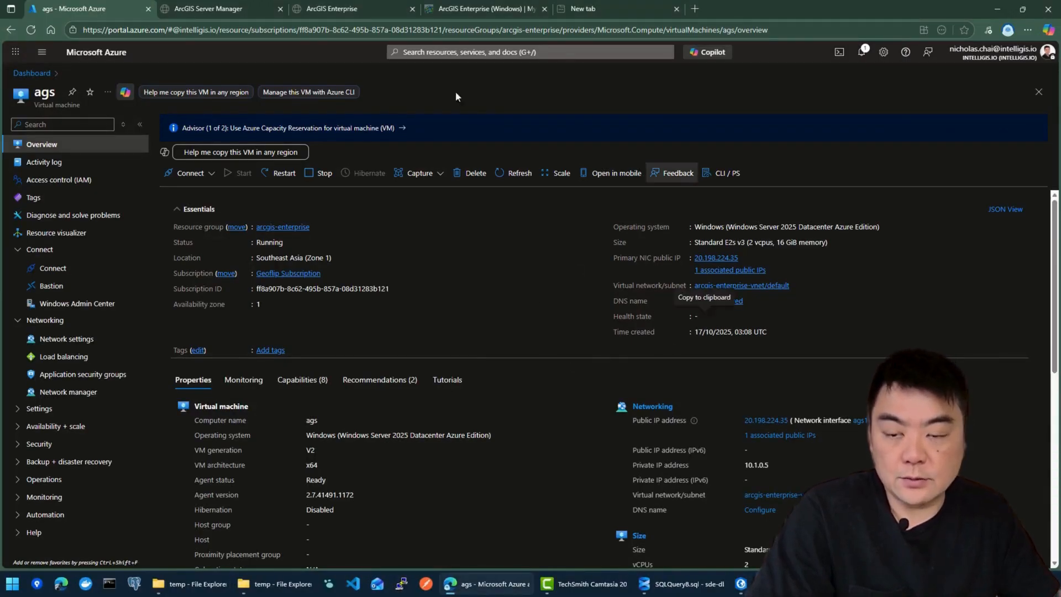
left_click(231, 11)
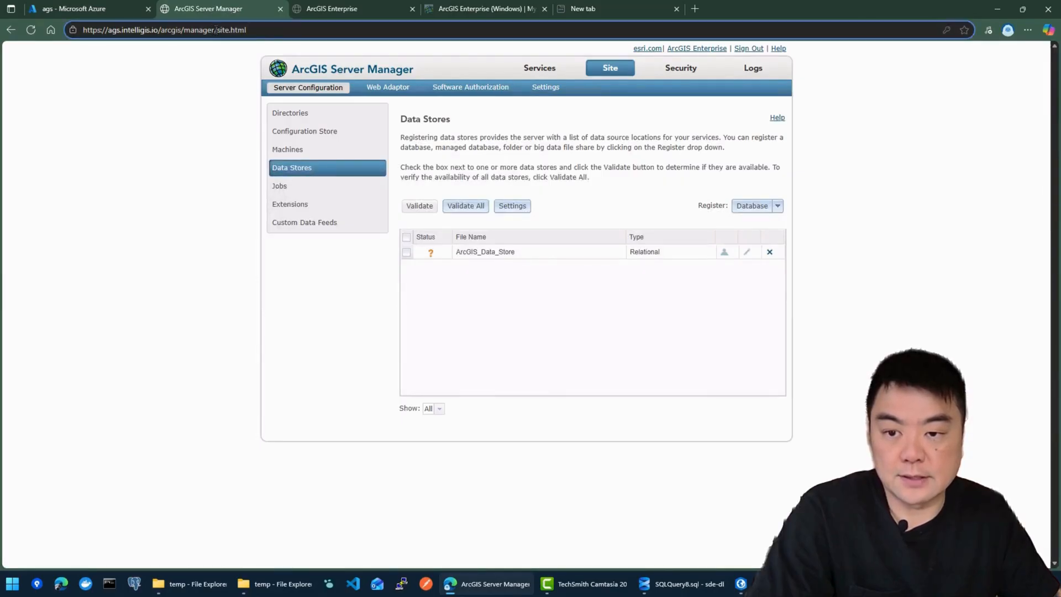
left_click_drag(216, 30, 60, 24)
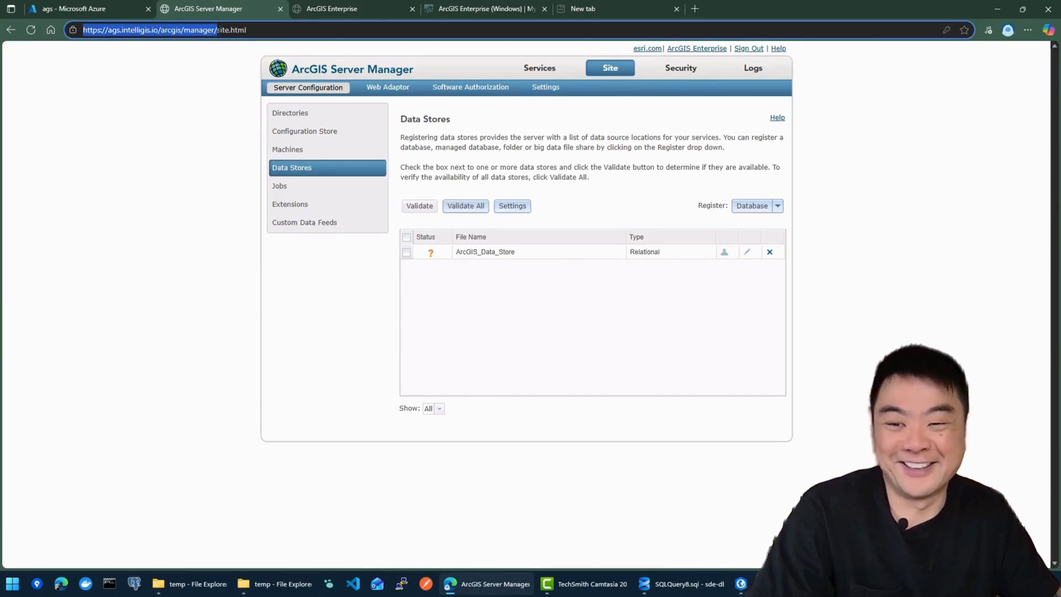
double_click(327, 233)
left_click(302, 169)
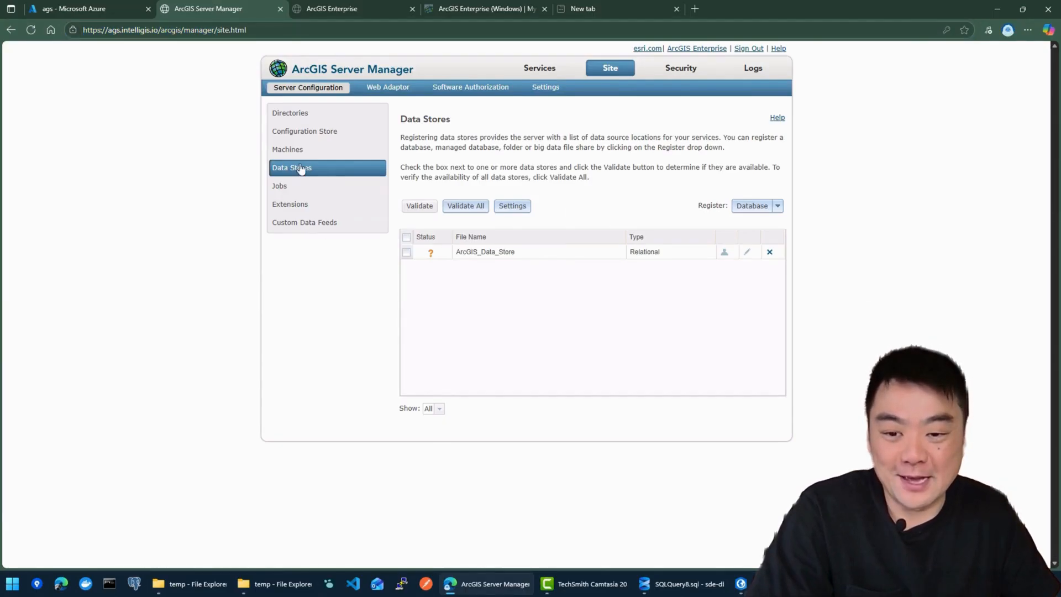
left_click(618, 71)
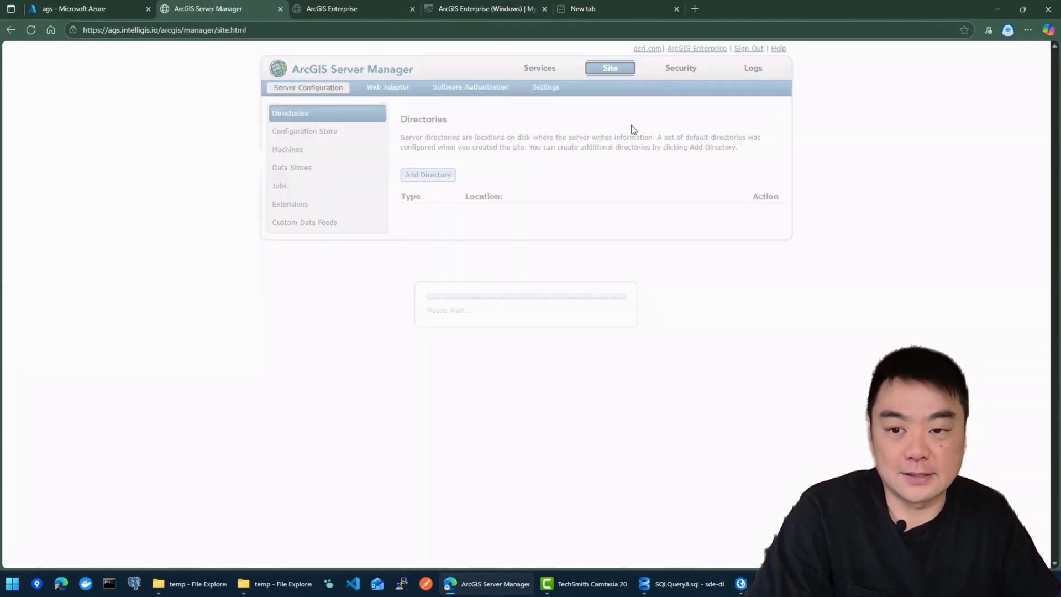
left_click(333, 167)
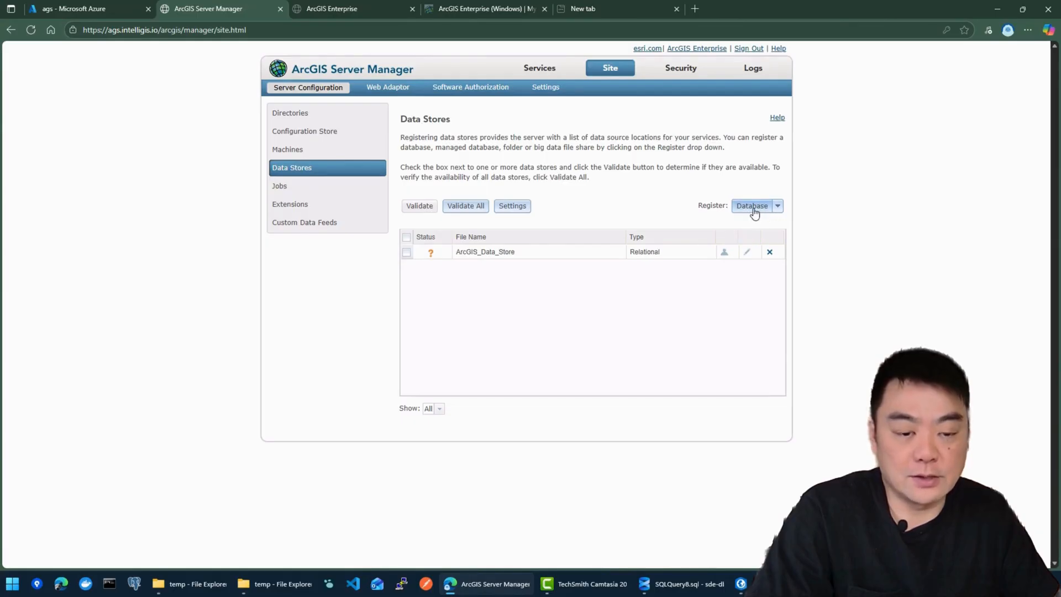
Step: Create the 'enterprise geodatabase' Database data store using the D:\temp\agdb_sde.sde publisher connection
left_click(753, 207)
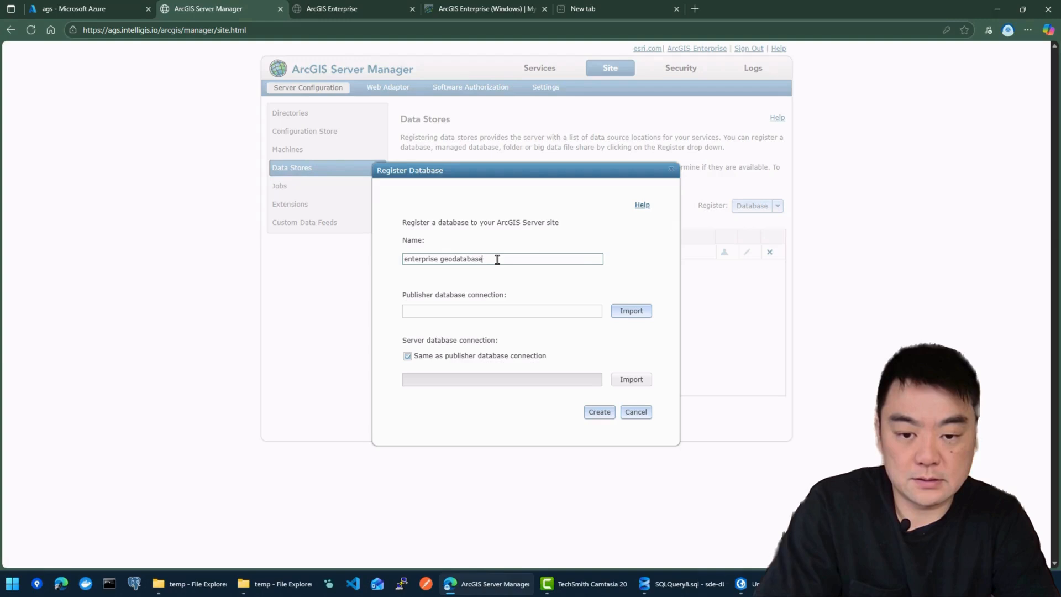
left_click(539, 315)
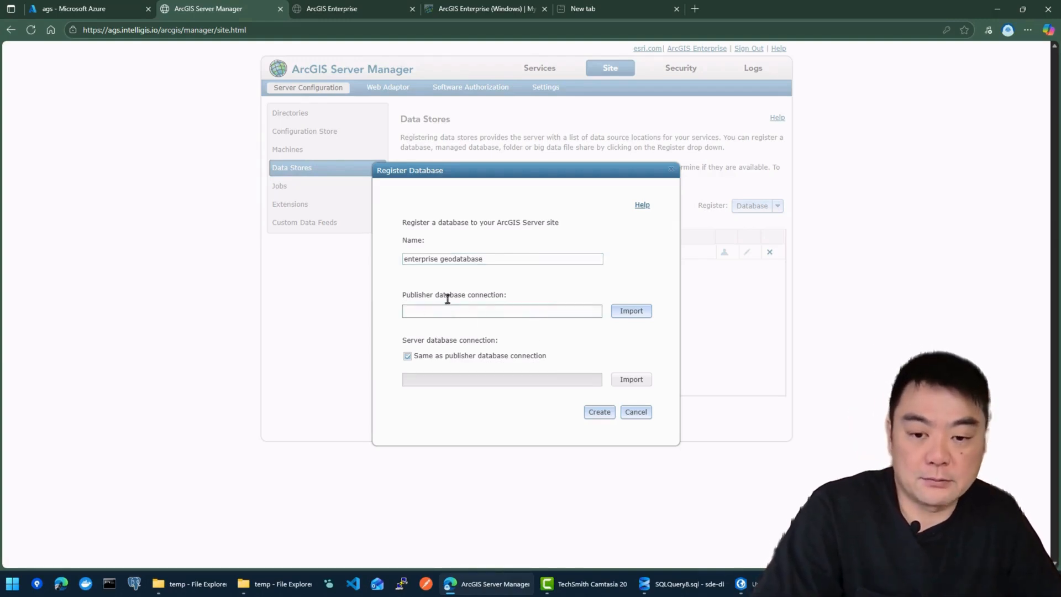
left_click(637, 313)
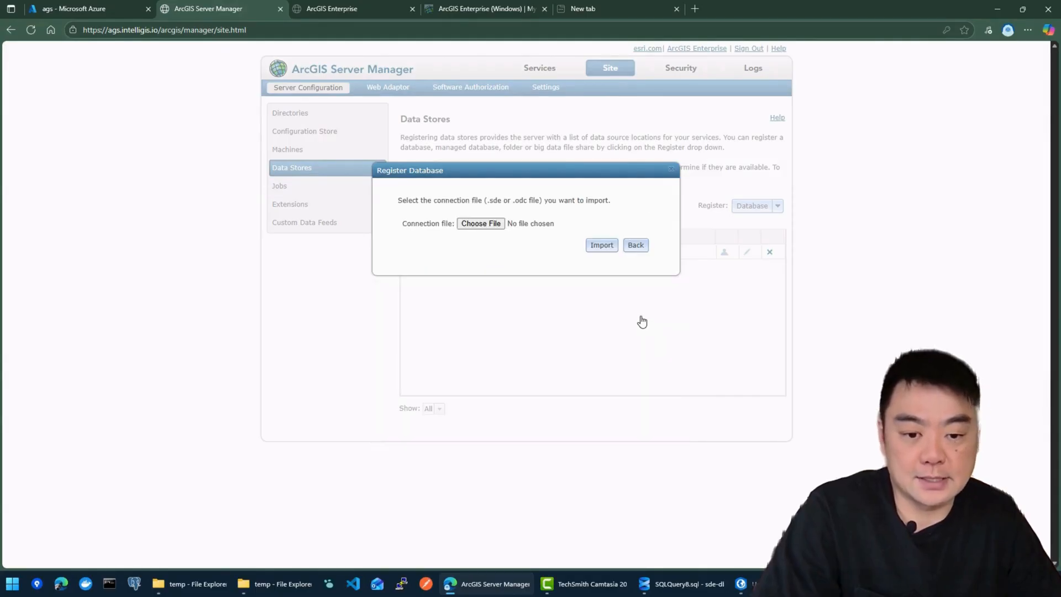
left_click(484, 224)
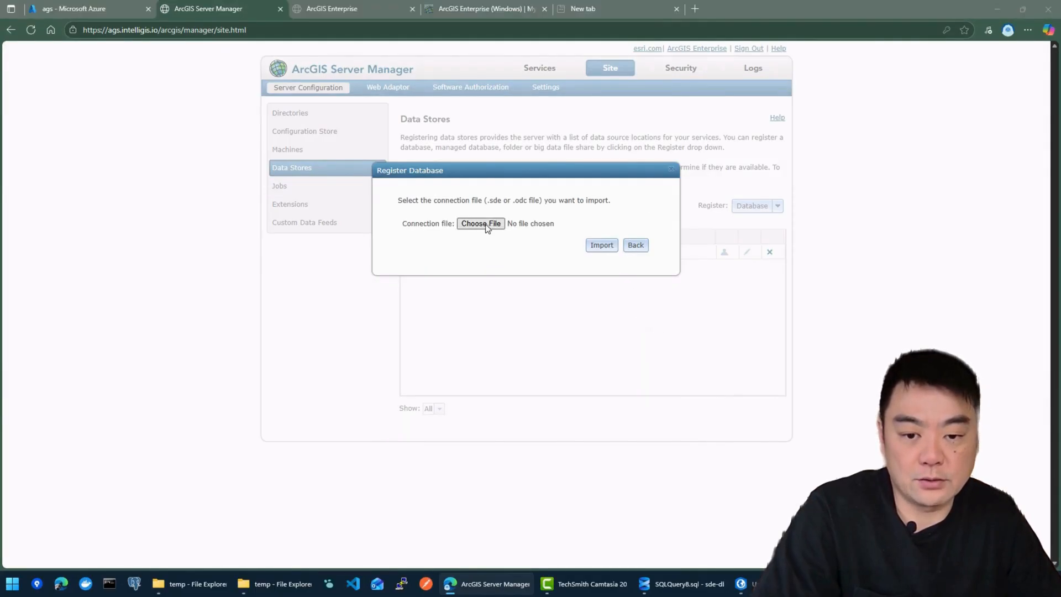
scroll(83, 298, "down", 5)
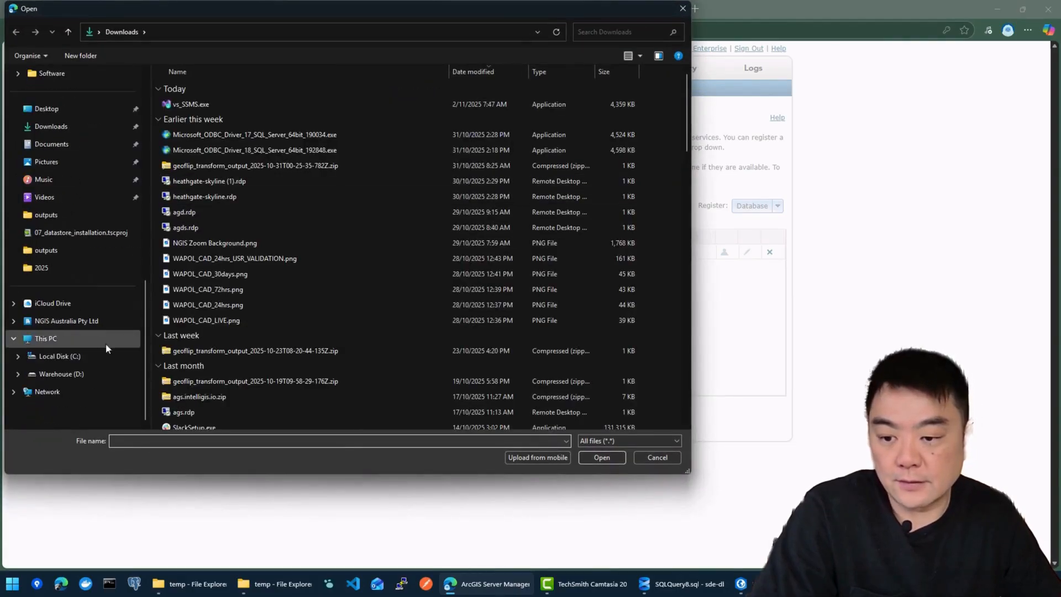
left_click(60, 374)
double_click(209, 180)
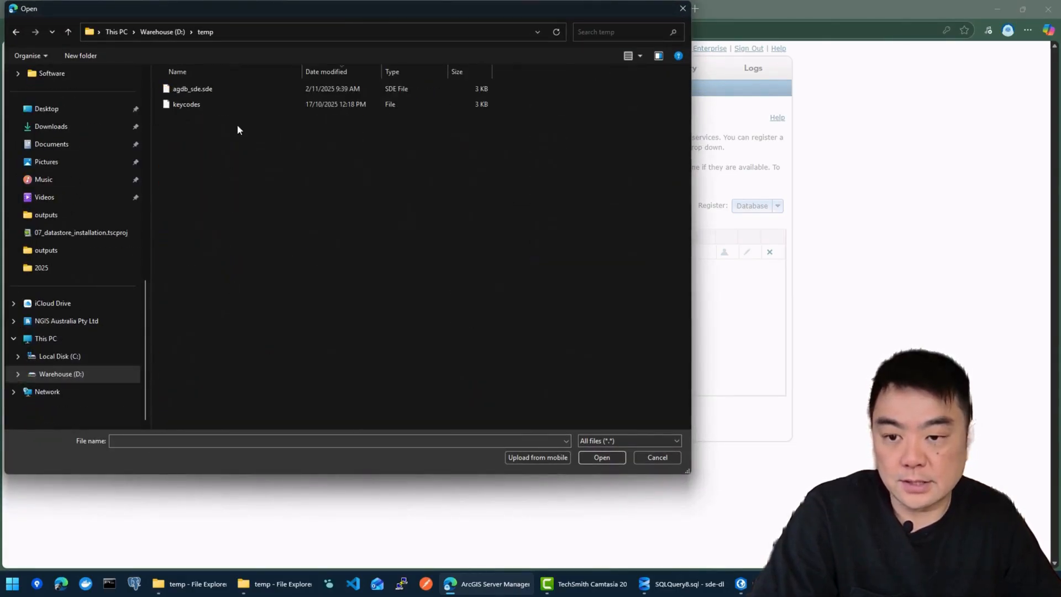
left_click(198, 90)
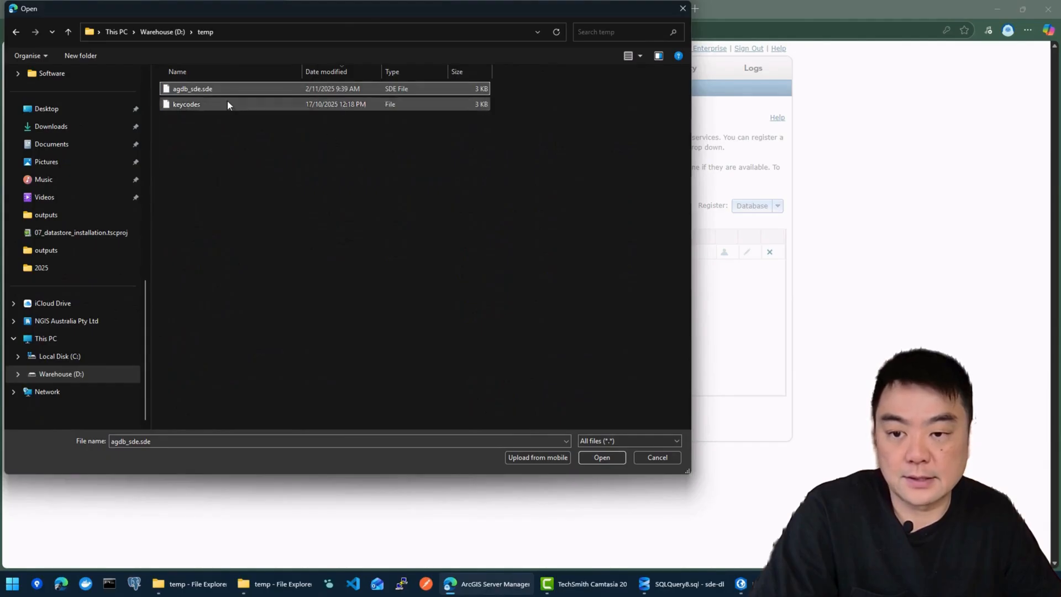
left_click(602, 458)
left_click(602, 246)
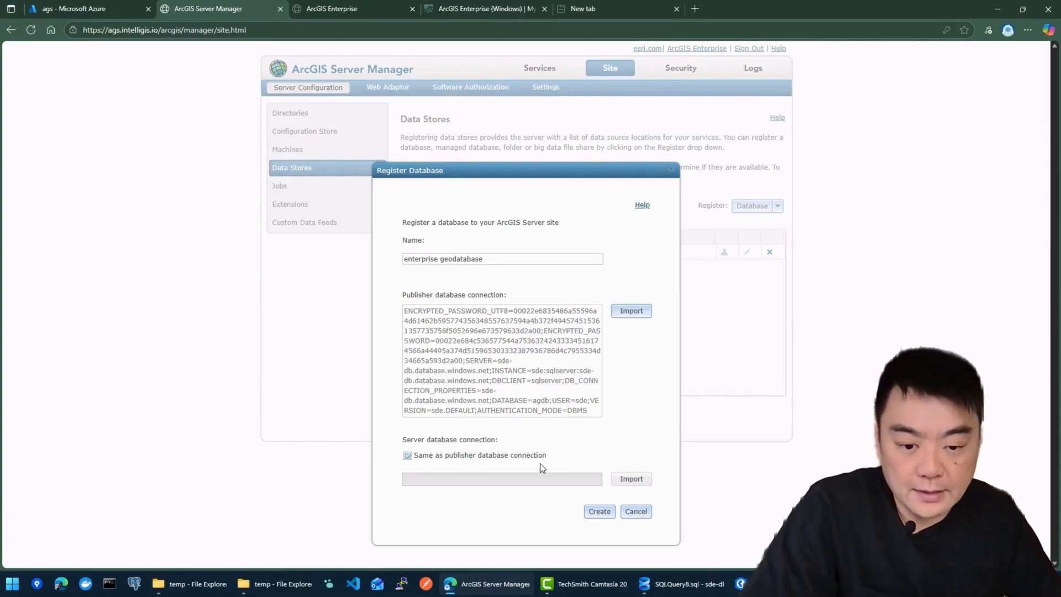
left_click(598, 513)
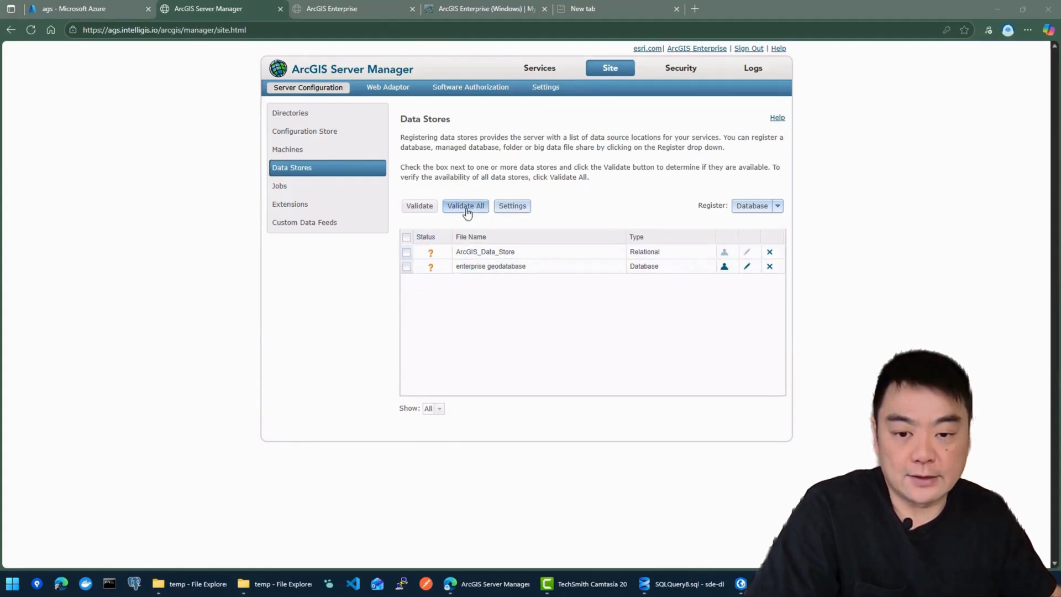
Step: Validate all data stores until both show available, then return to ArcGIS Pro
left_click(469, 209)
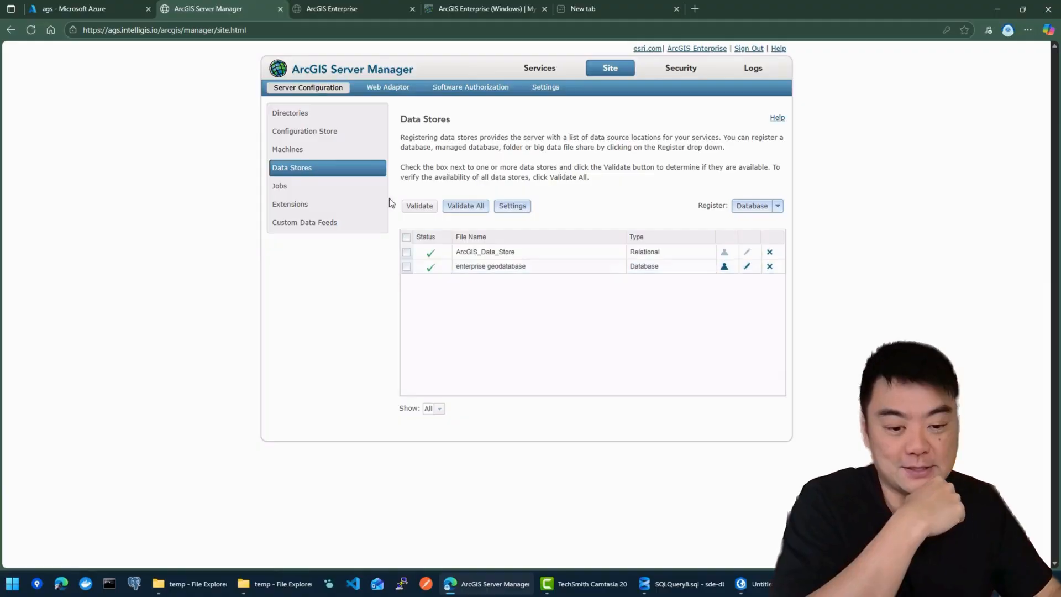
left_click(753, 588)
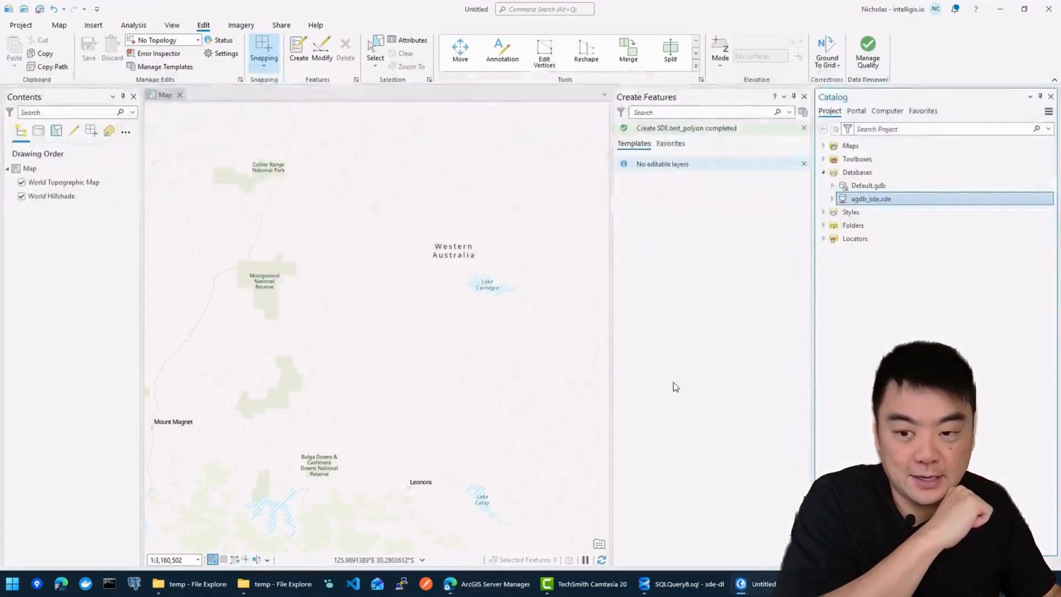
Step: Add the SDE.test_polyon feature class from agdb_sde.sde to the map
left_click(95, 295)
left_click(921, 328)
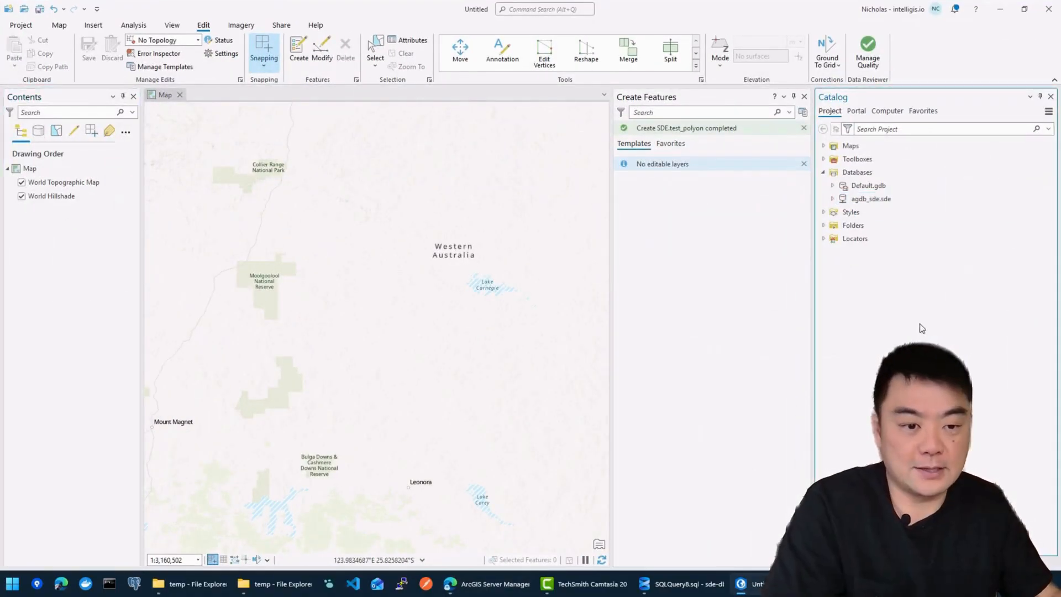
left_click(831, 198)
left_click(887, 214)
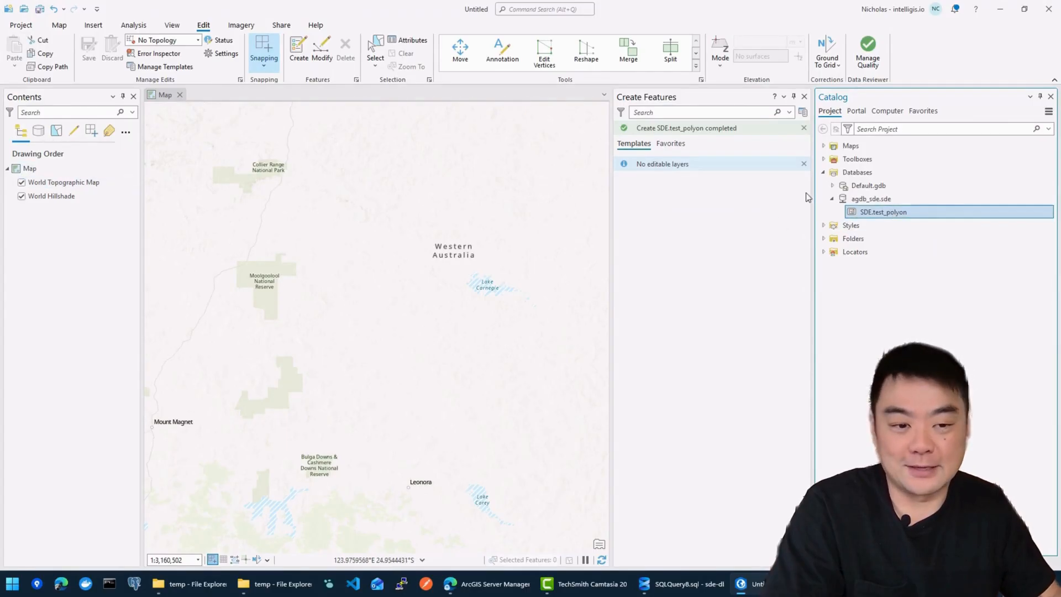
left_click_drag(304, 221, 114, 181)
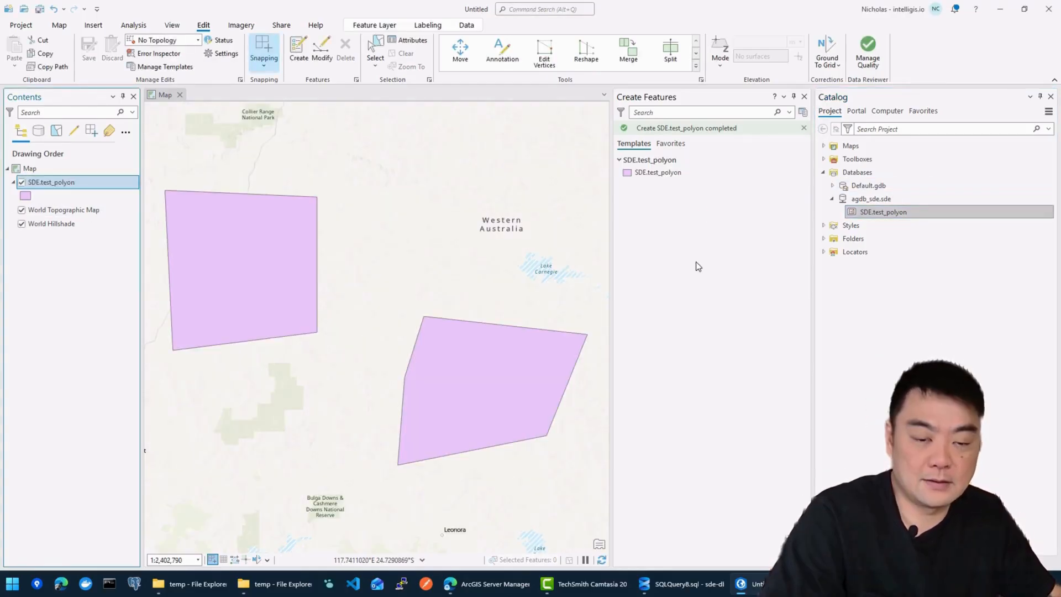
left_click(804, 98)
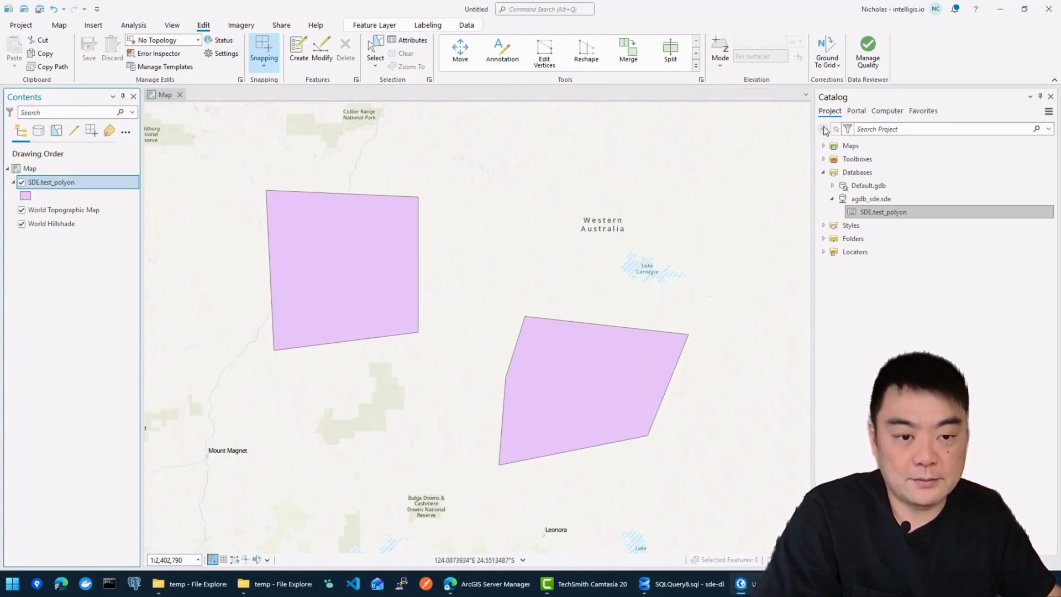
Step: Rename the SDE.test_polyon layer to 'Test Service'
right_click(64, 184)
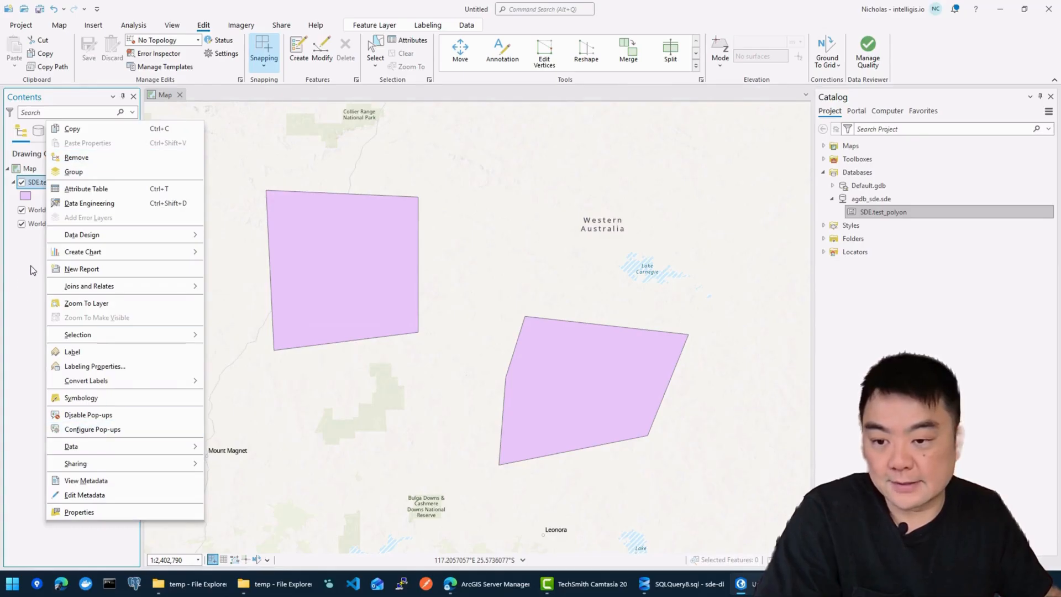
left_click(34, 182)
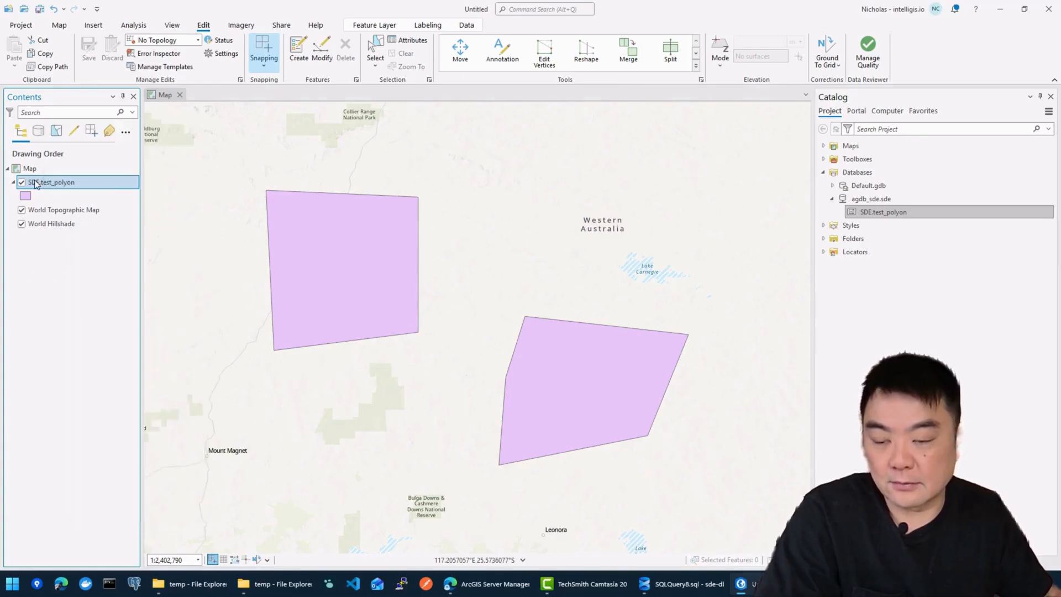
left_click(64, 184)
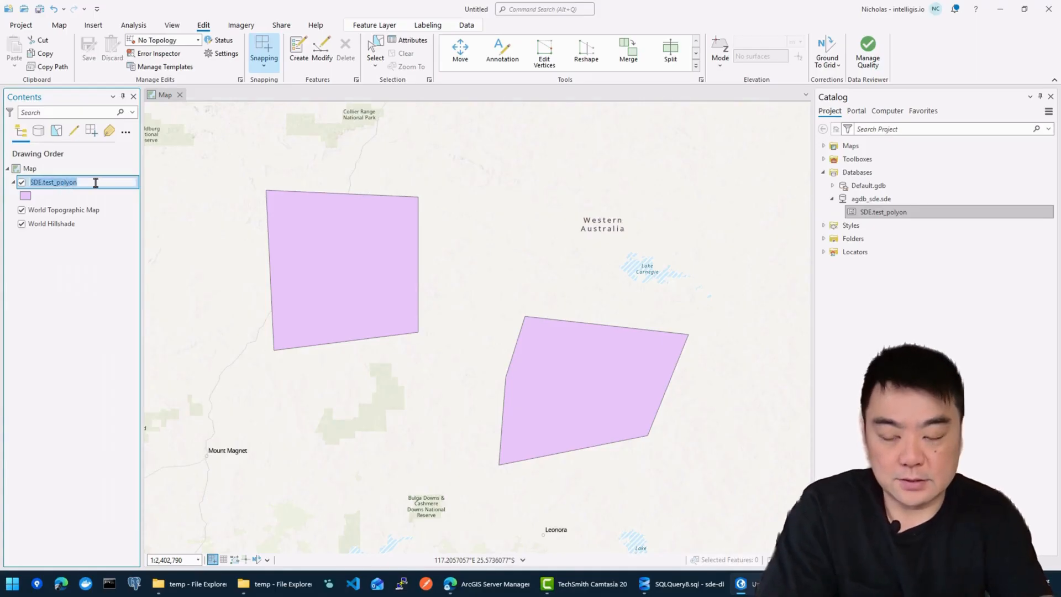
type("Test Service")
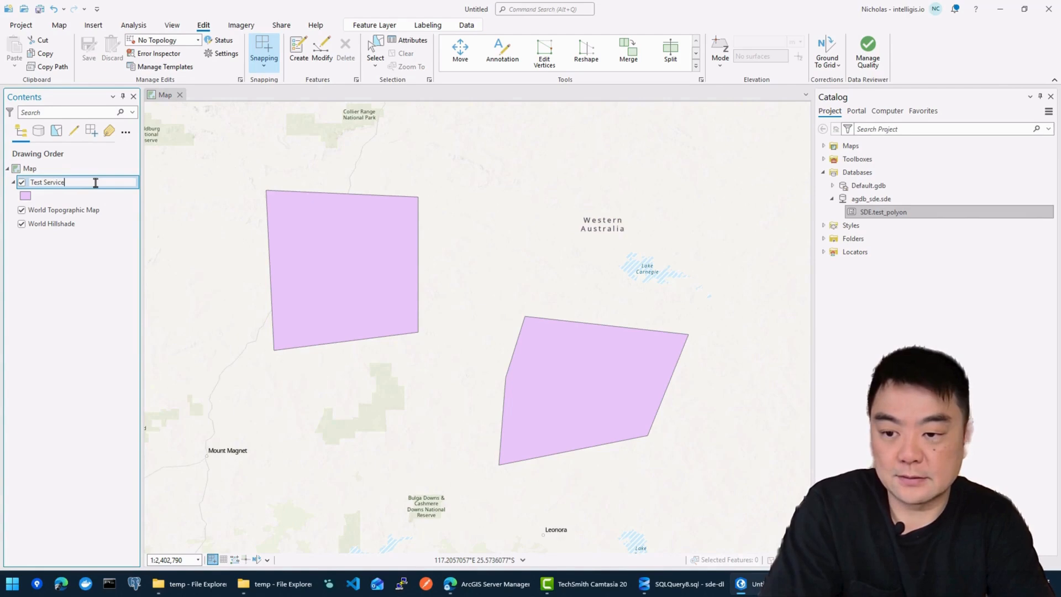
key("Return")
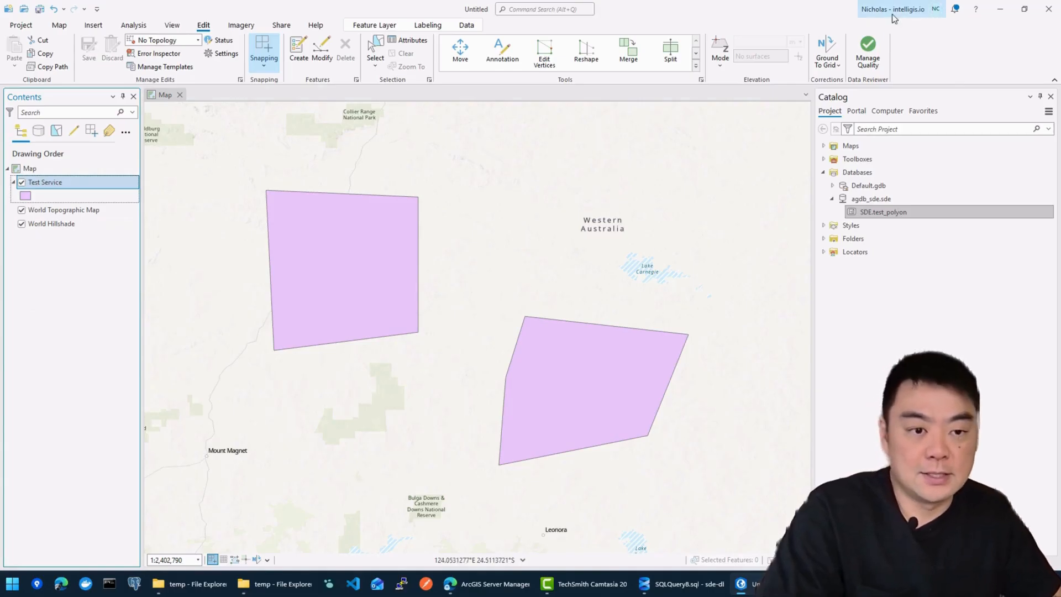
Step: Open the Manage Portals page from the account options
left_click(919, 19)
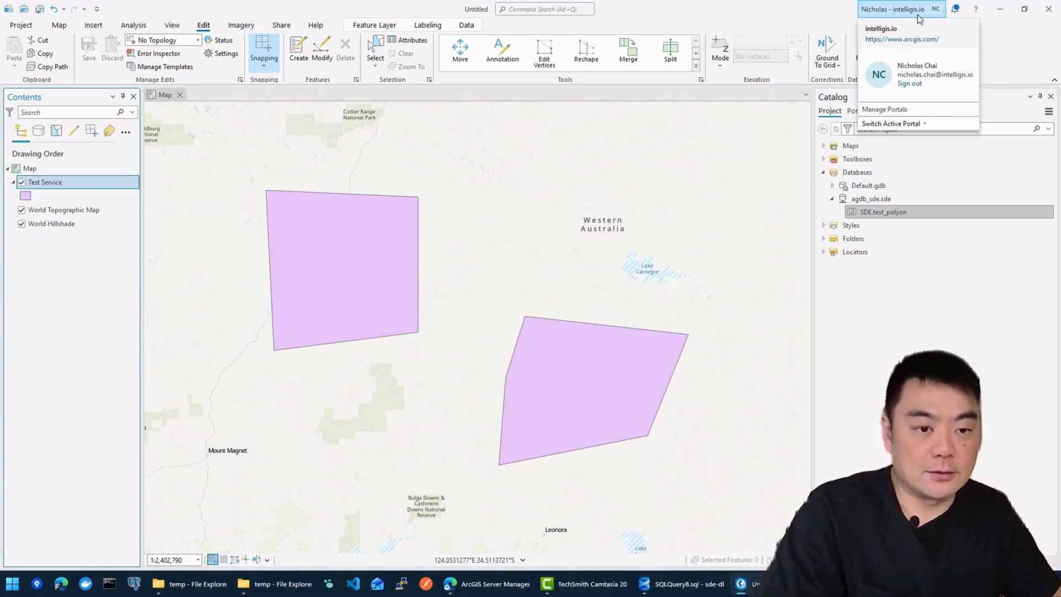
left_click(772, 265)
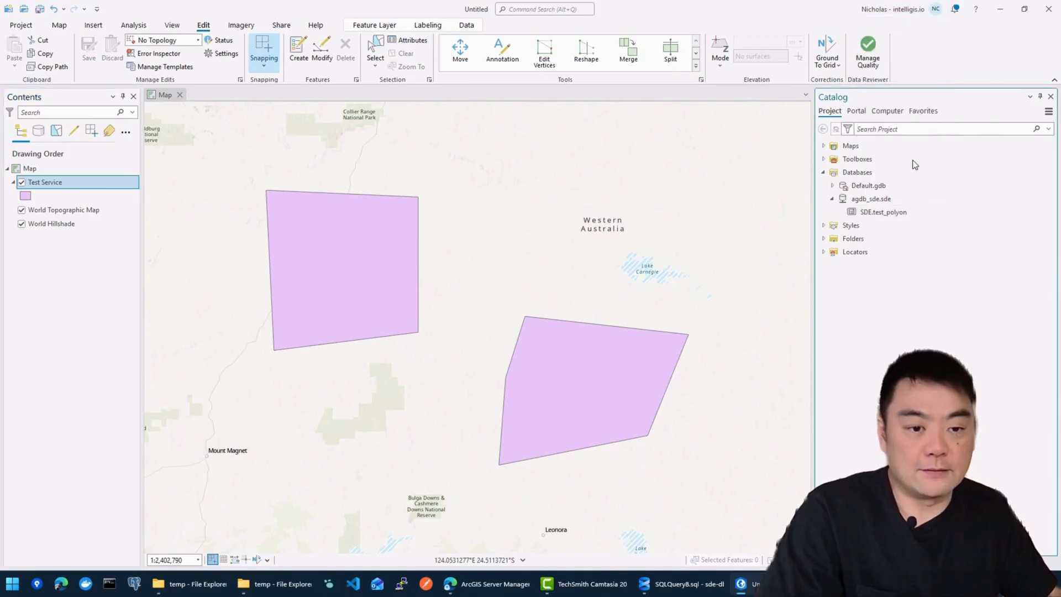
left_click(905, 14)
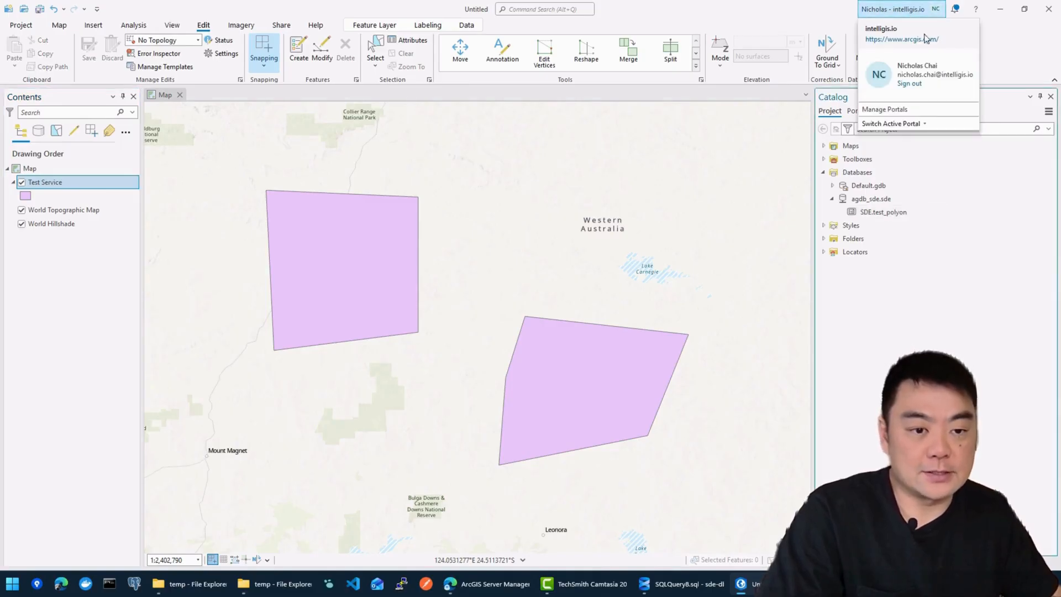
left_click(905, 126)
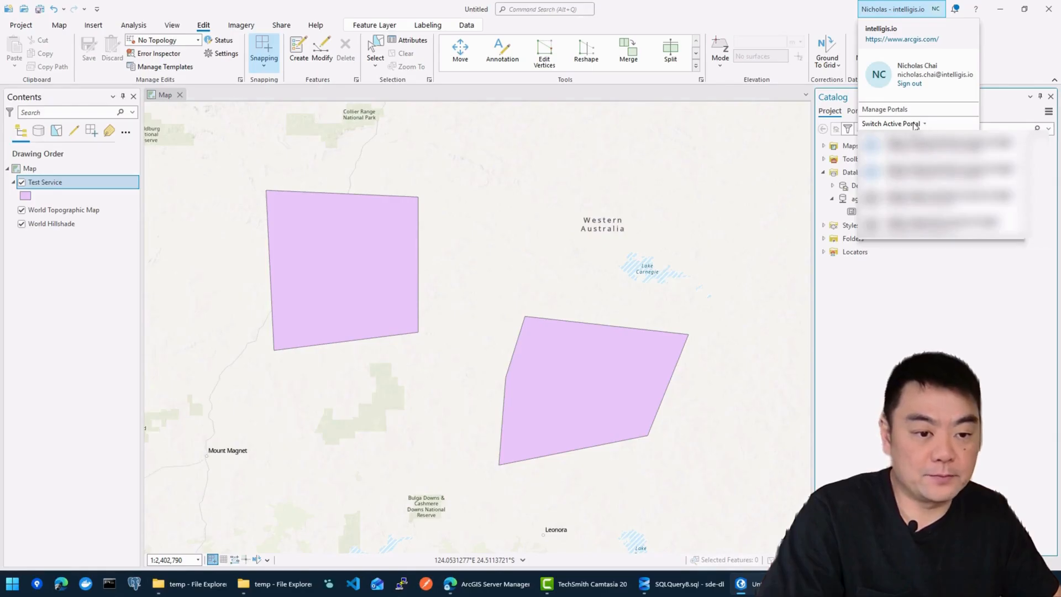
left_click(907, 109)
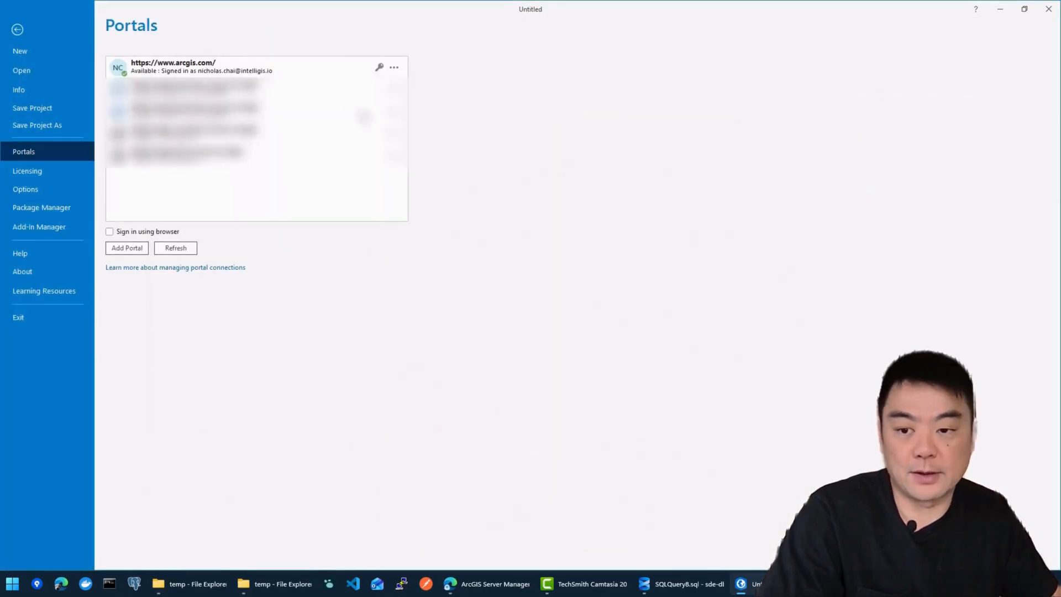
left_click(127, 248)
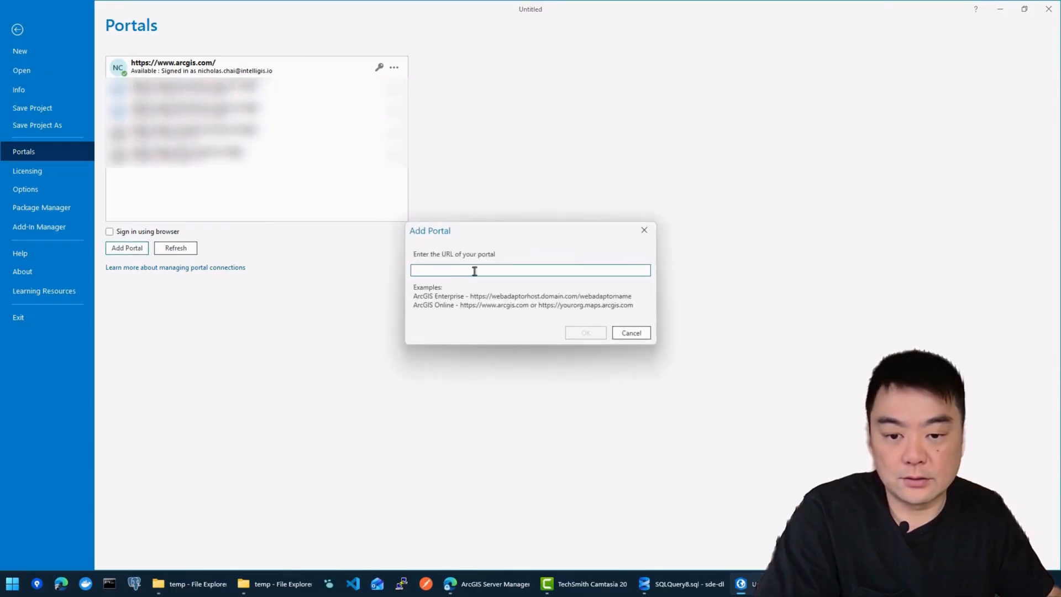
type("https://agp.intelligis.io/arcgis")
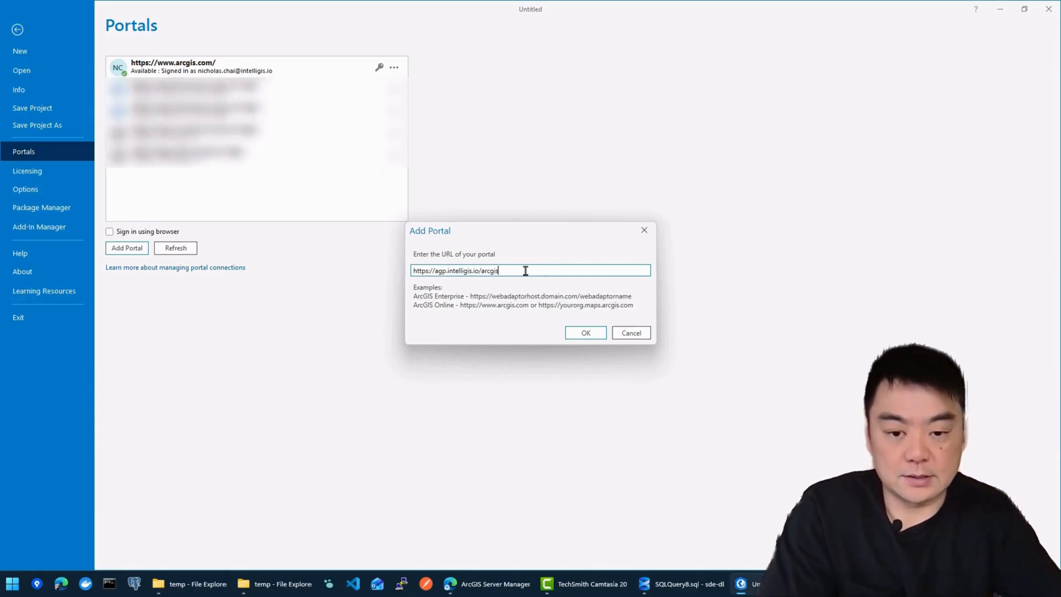
left_click(576, 330)
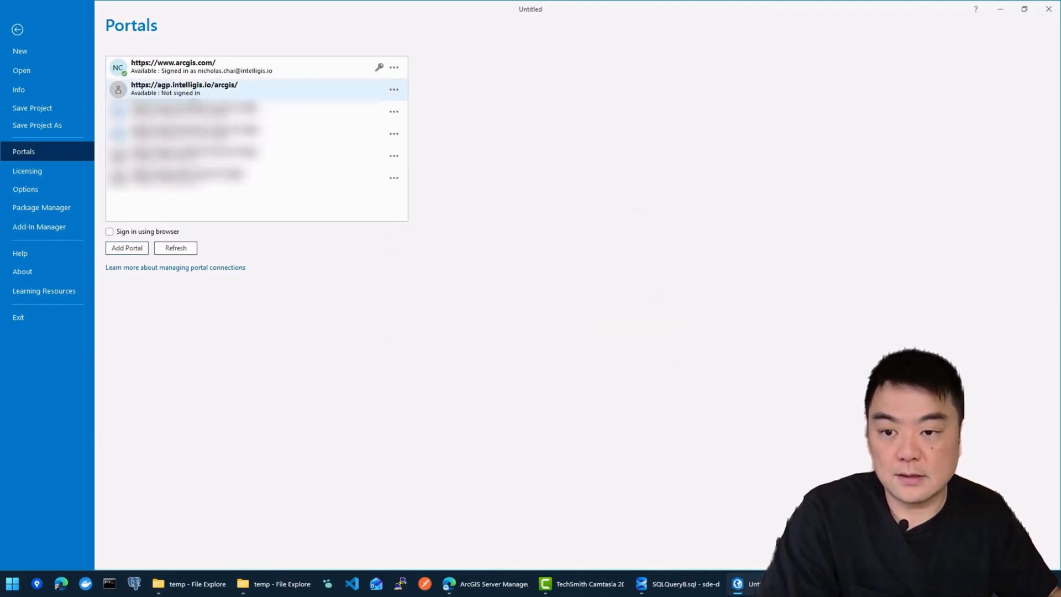
left_click(329, 93)
left_click(395, 91)
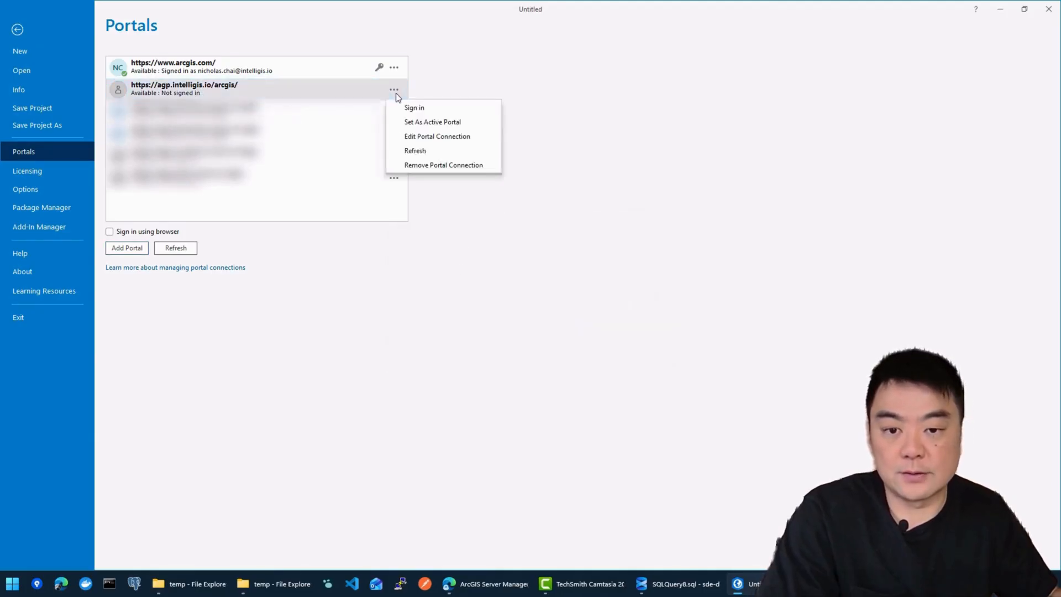
left_click(443, 122)
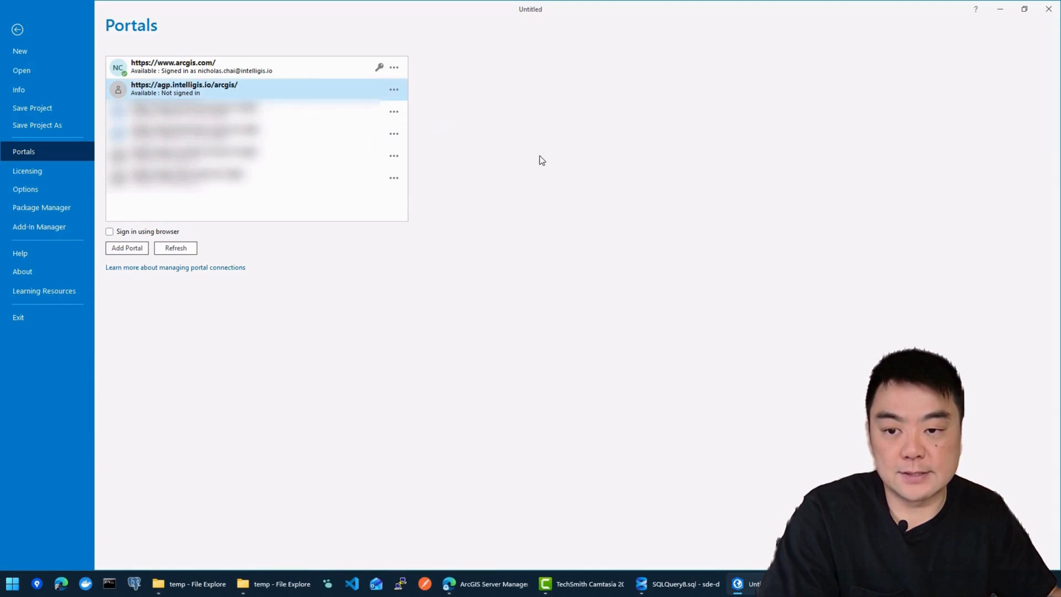
Step: Sign in to the ArcGIS Enterprise portal with the administrator username and password
left_click(17, 30)
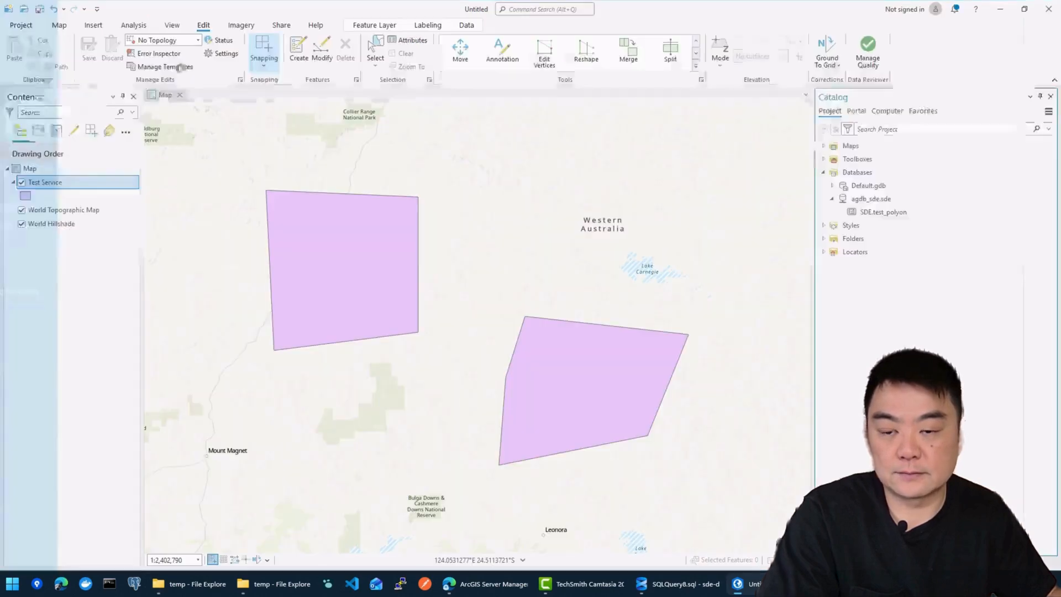
left_click(909, 15)
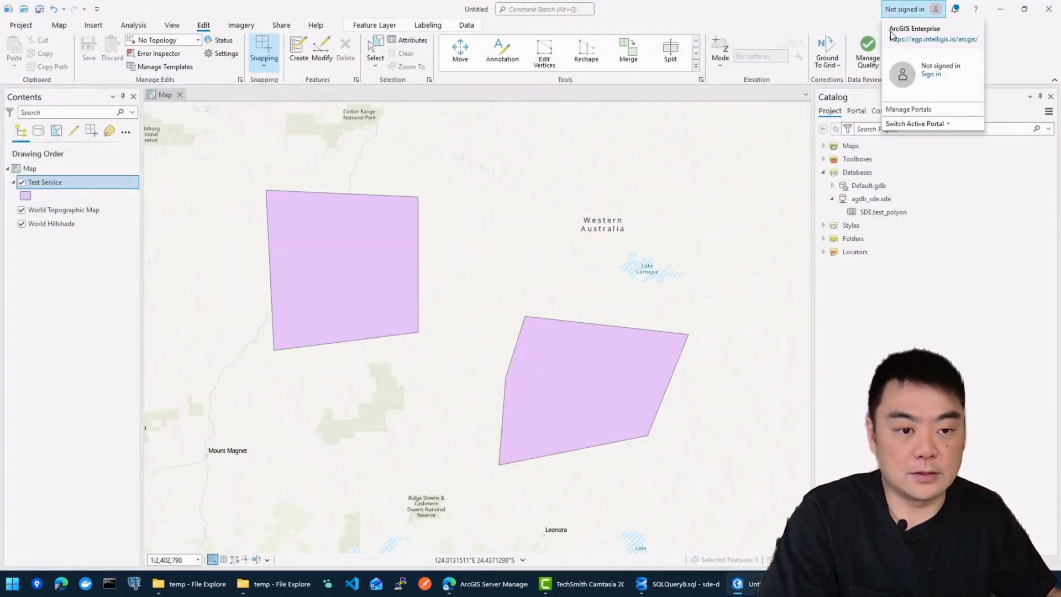
left_click(931, 75)
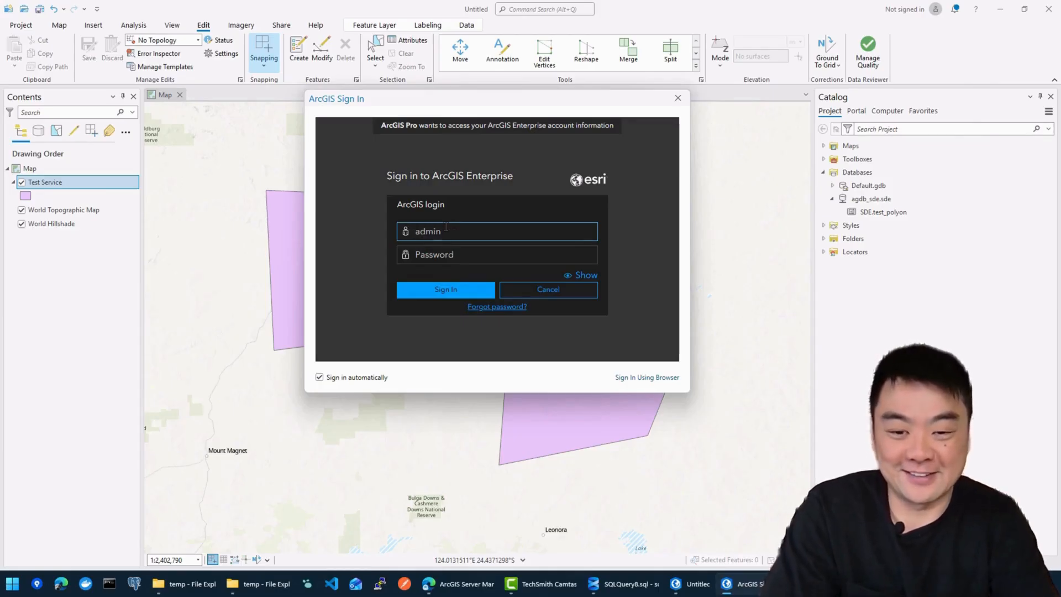
key("Tab")
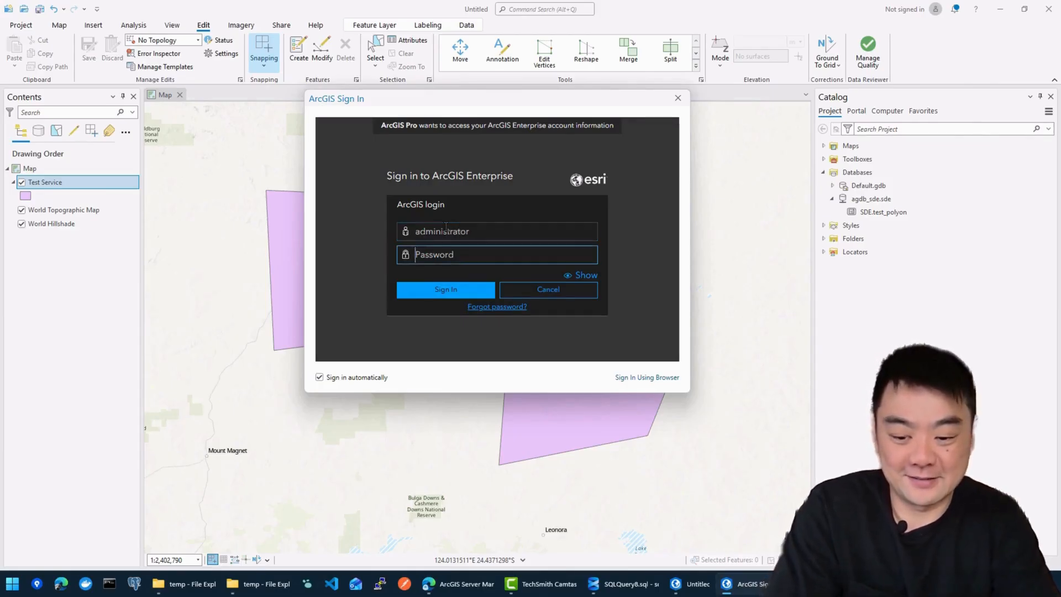
type("*********")
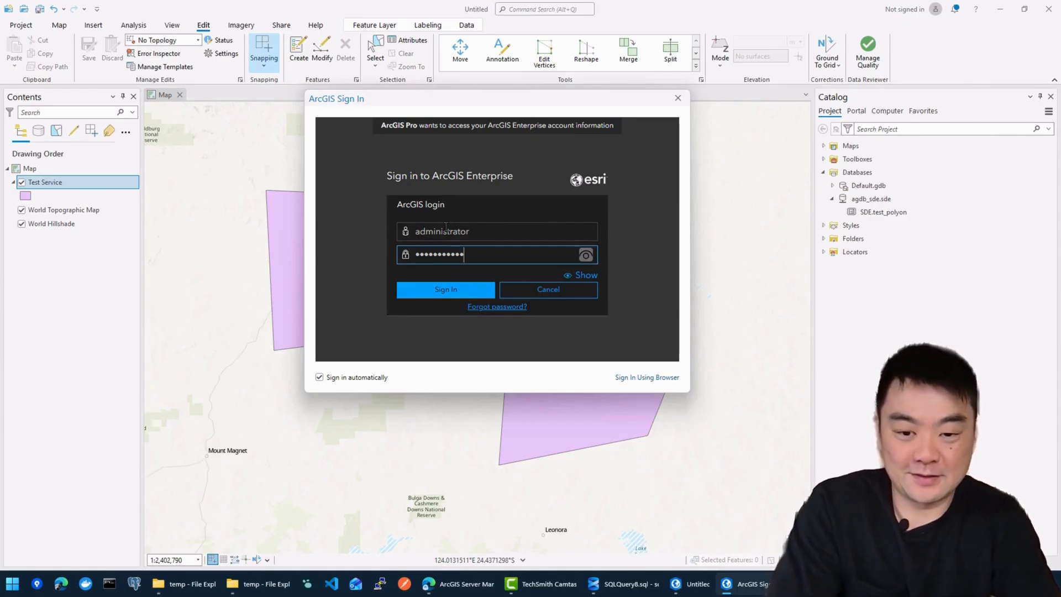
left_click(457, 294)
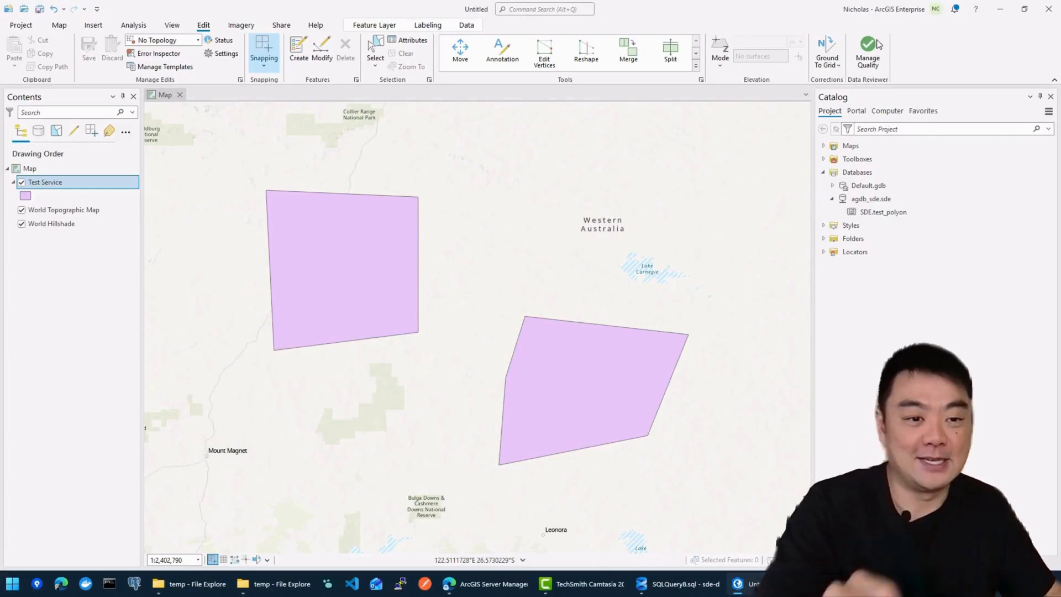
Step: Start publishing the map via Share > Web Layer > Publish Web Layer
left_click(55, 322)
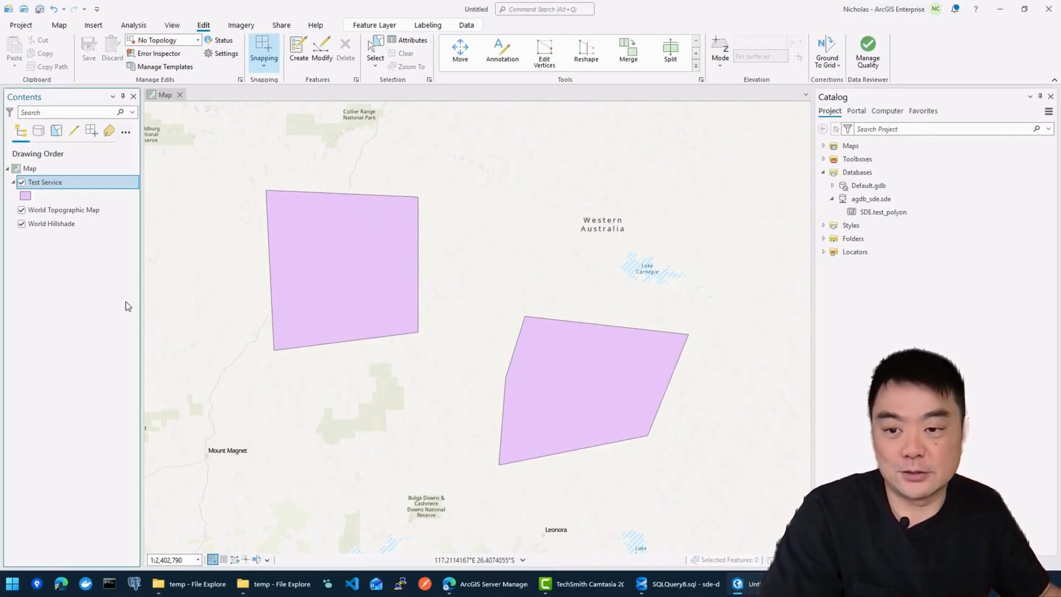
left_click(281, 25)
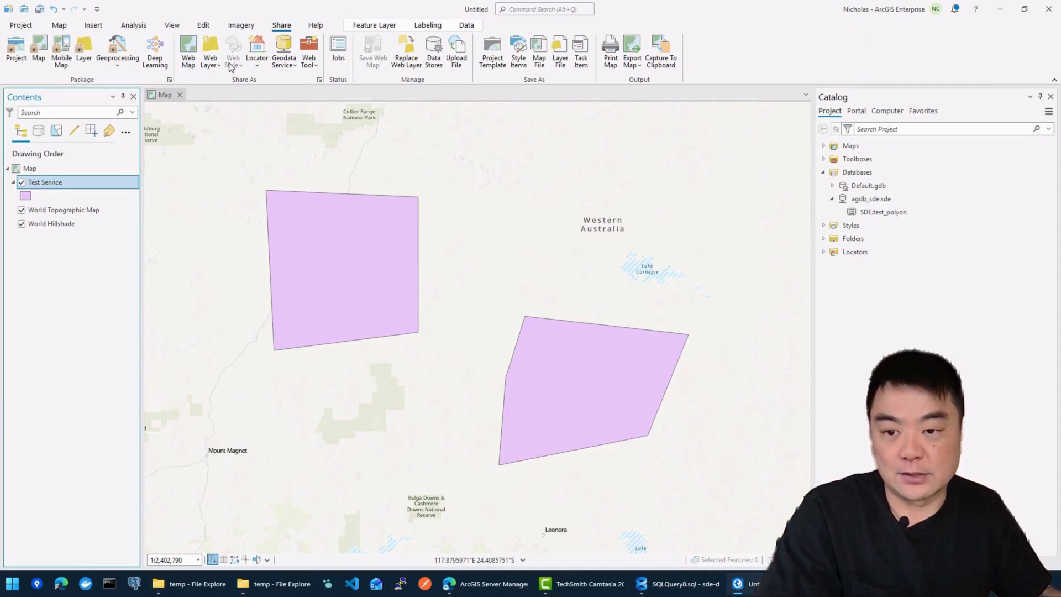
left_click(215, 67)
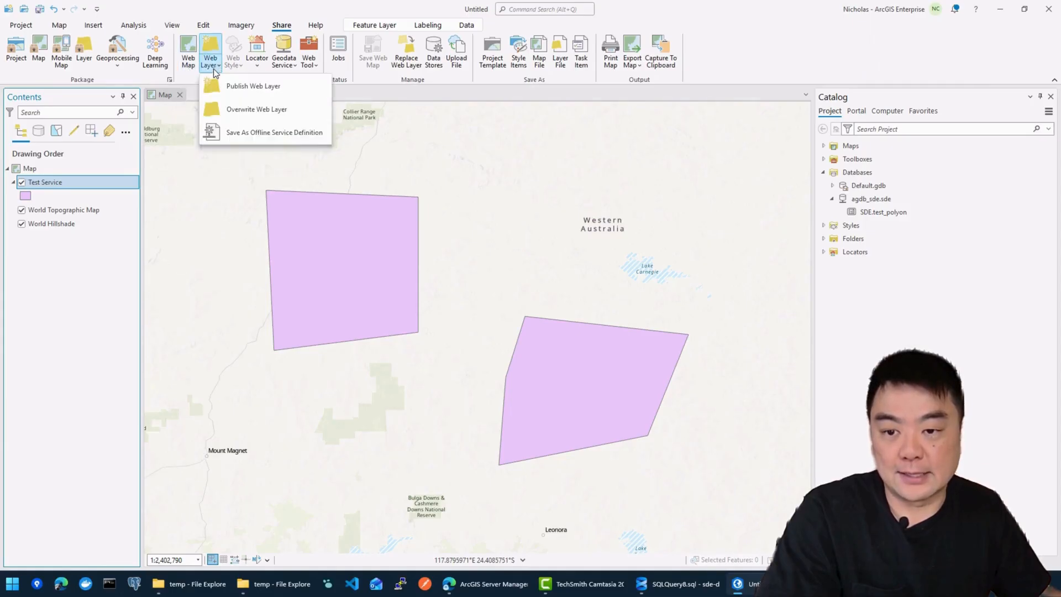
left_click(262, 87)
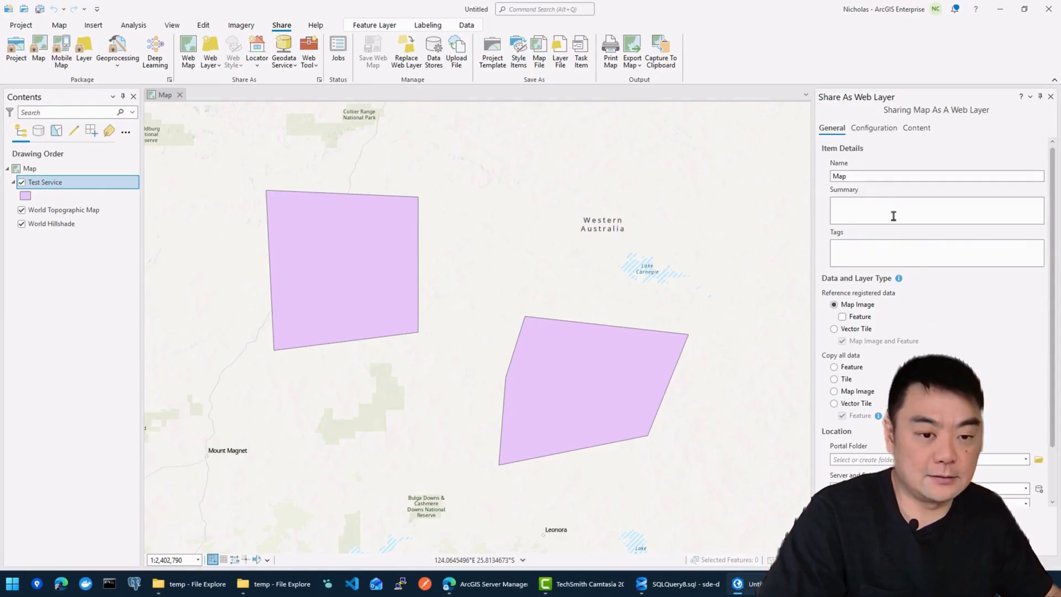
Step: Name the web layer 'Test service', store it in the root portal folder, and analyze
double_click(869, 174)
type("Te")
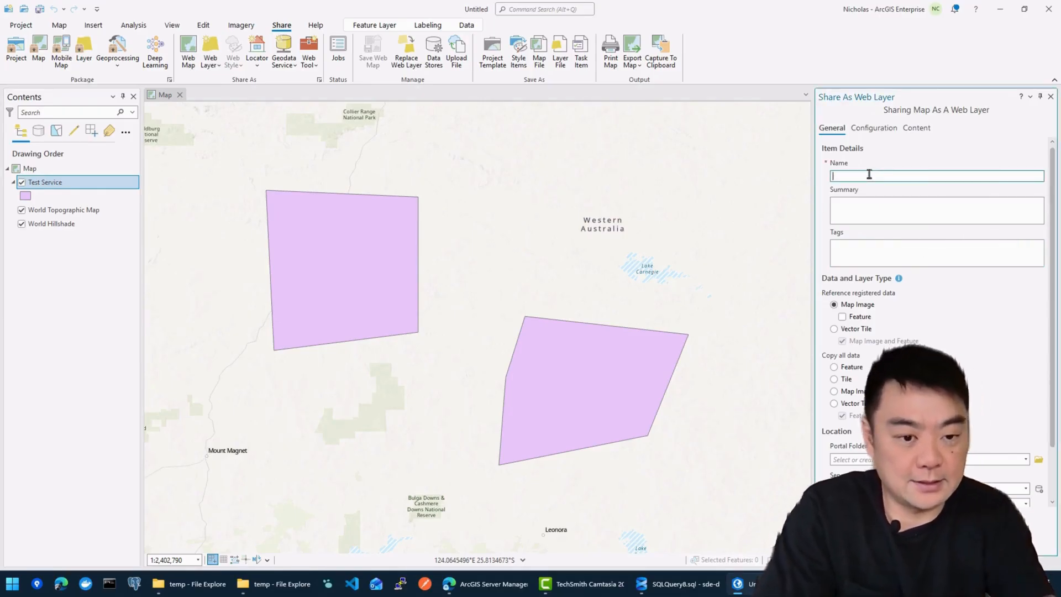
type("st service")
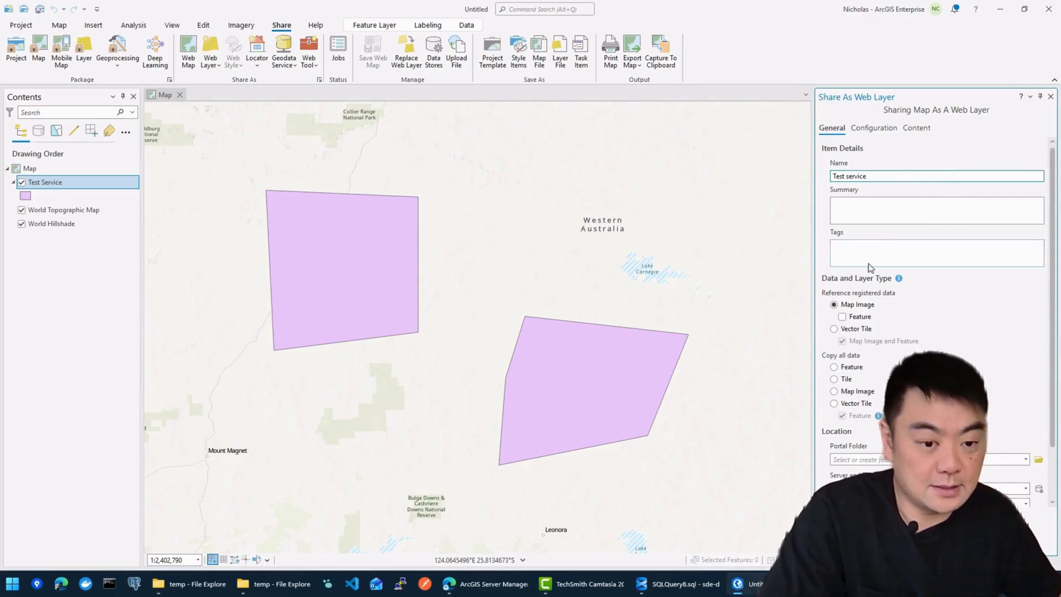
scroll(868, 264, "down", 2)
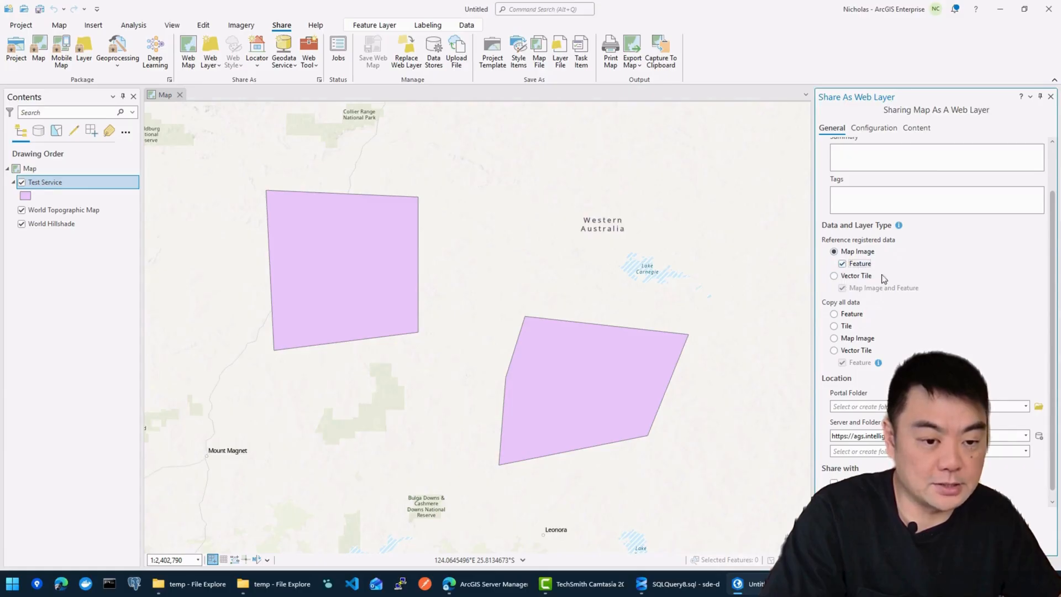
scroll(891, 307, "down", 1)
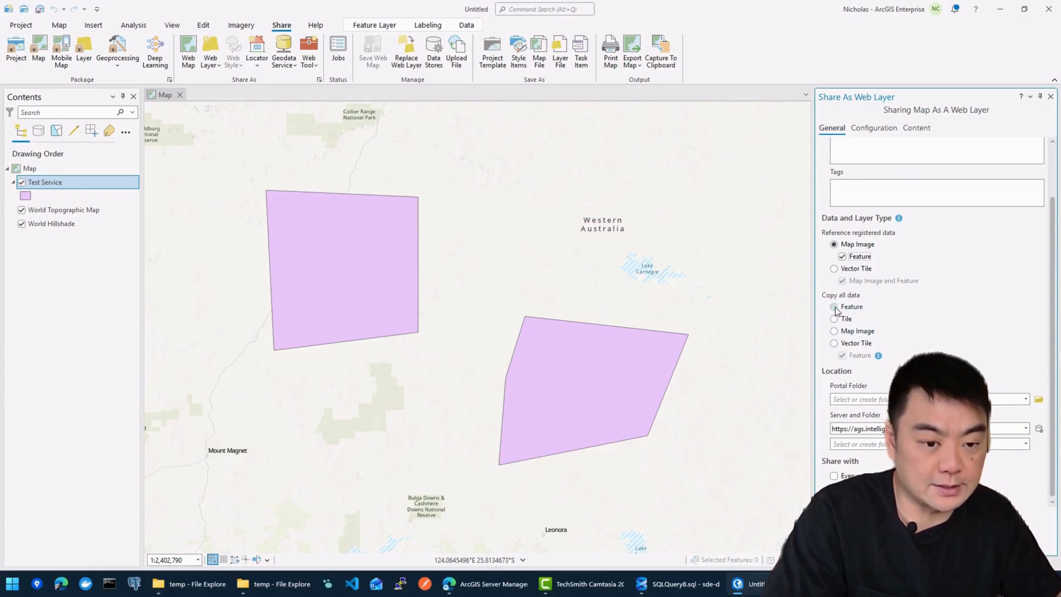
left_click(1026, 401)
left_click(861, 411)
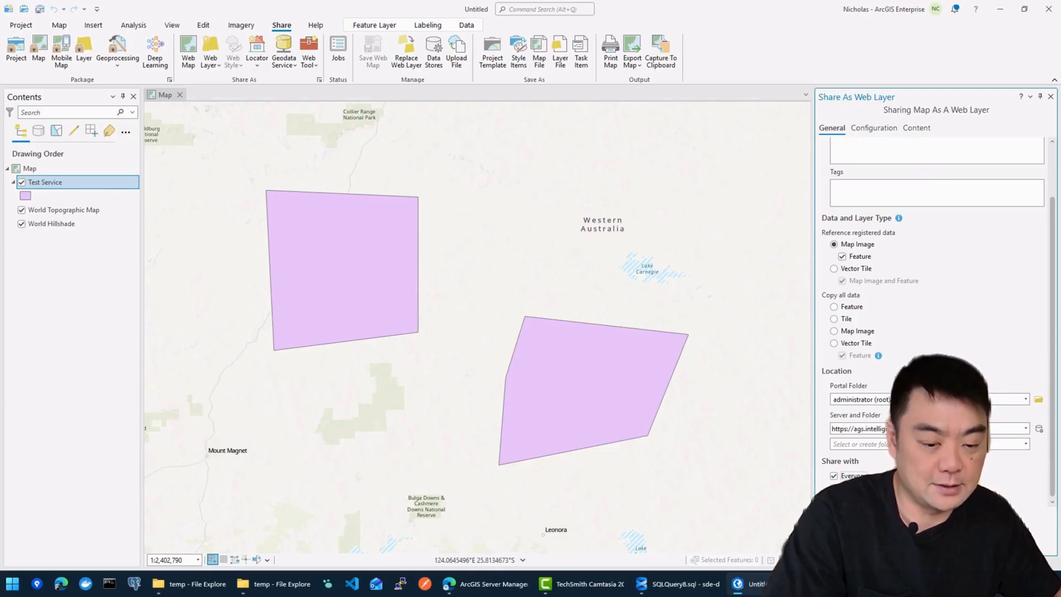
left_click(849, 536)
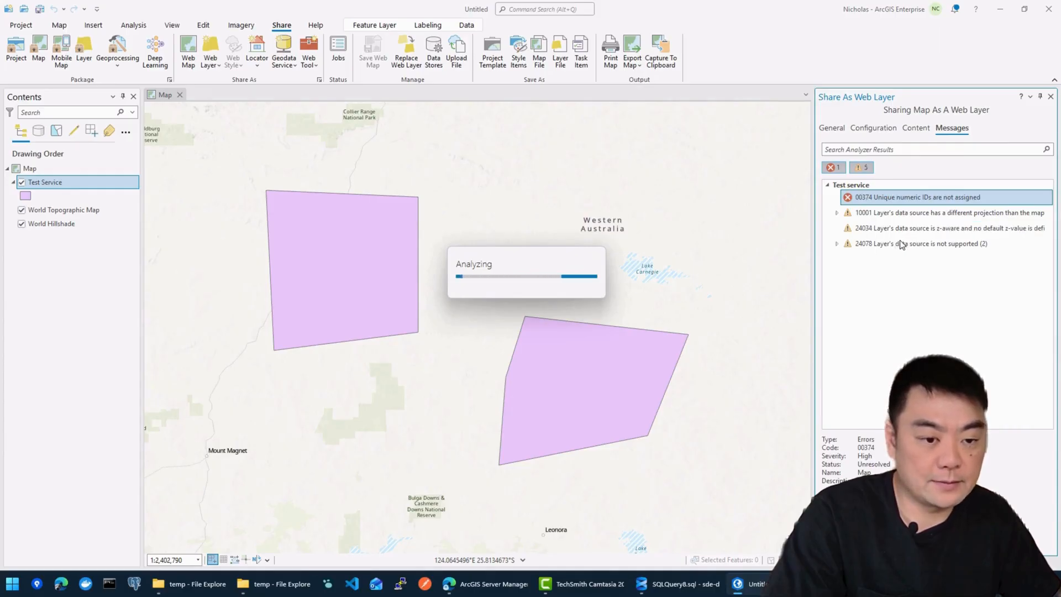
Step: In Map Properties, allow assignment of unique numeric IDs for sharing web layers to resolve error 00374
right_click(850, 203)
left_click(854, 218)
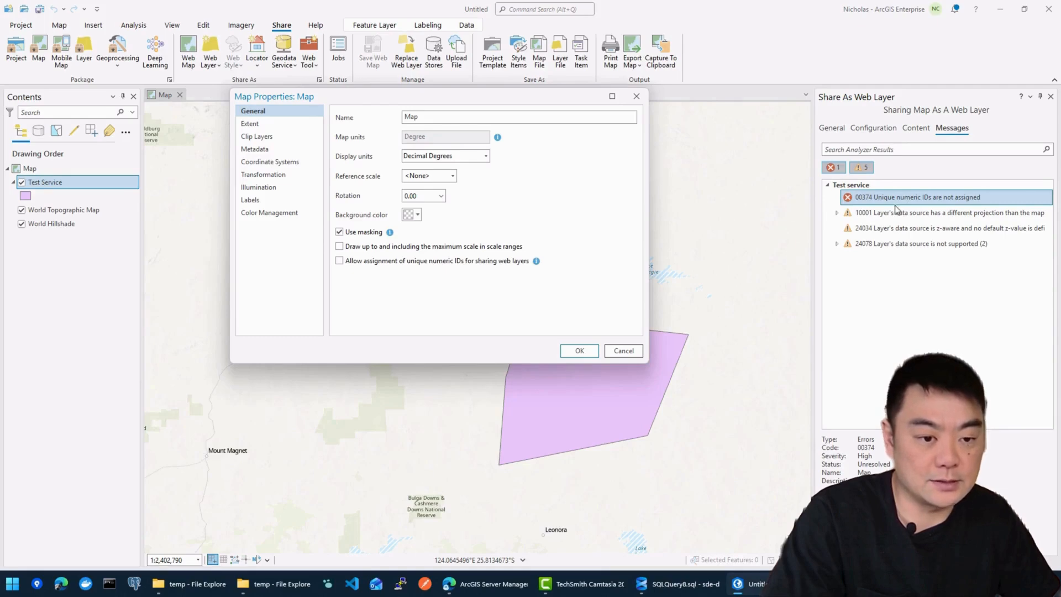
left_click(388, 262)
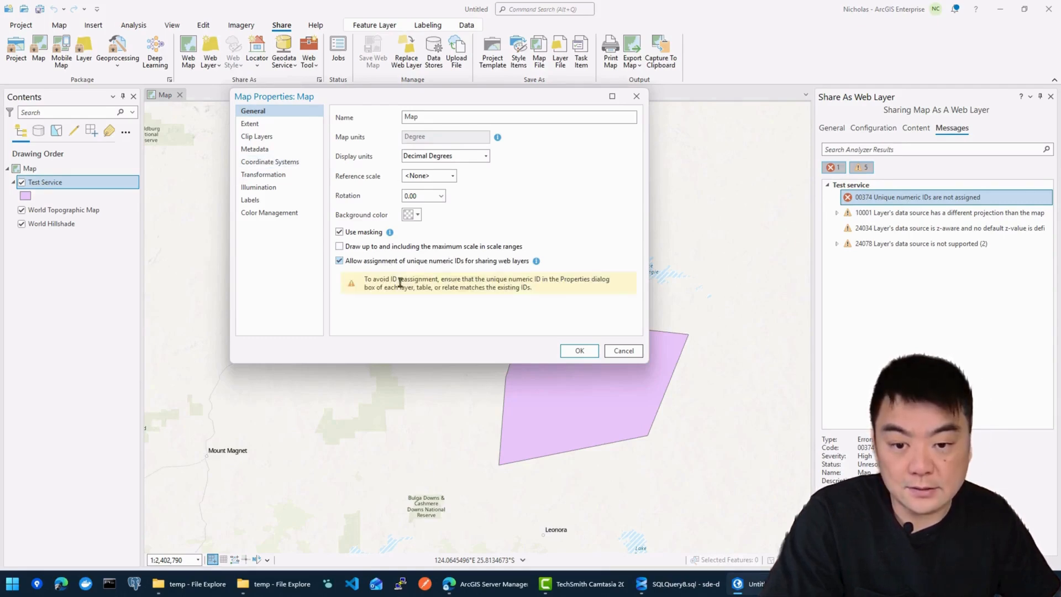
left_click(581, 352)
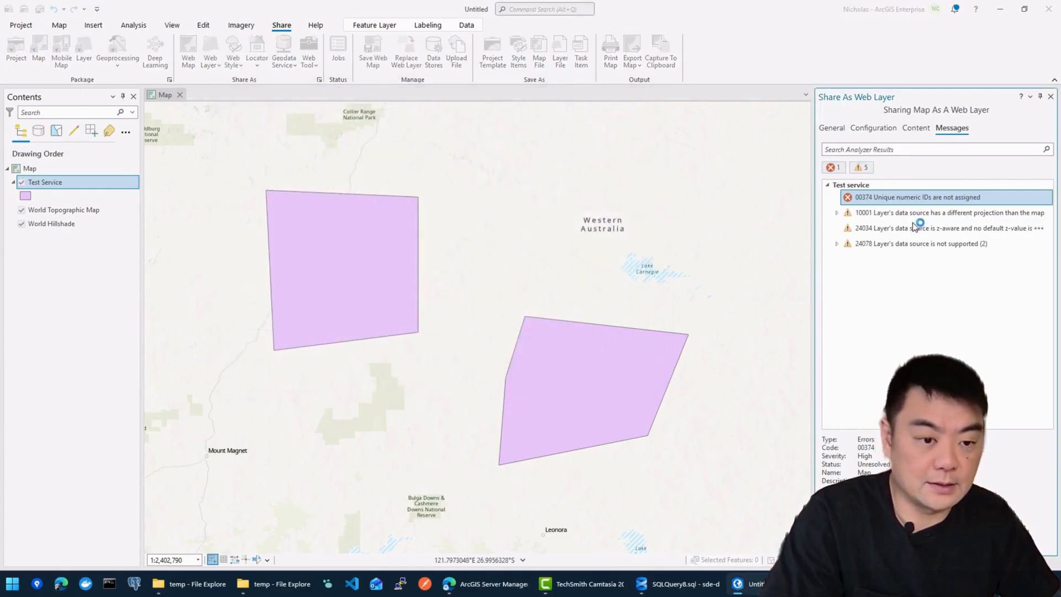
Step: Review the remaining projection and z-aware data source warnings in Messages
double_click(880, 214)
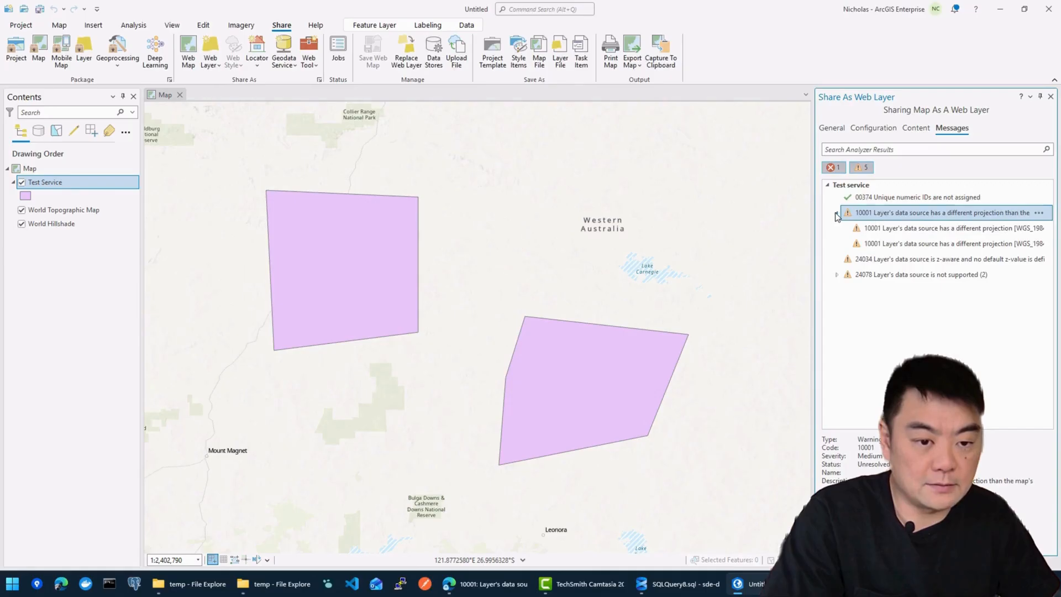
left_click(837, 216)
left_click(917, 229, "ctrl")
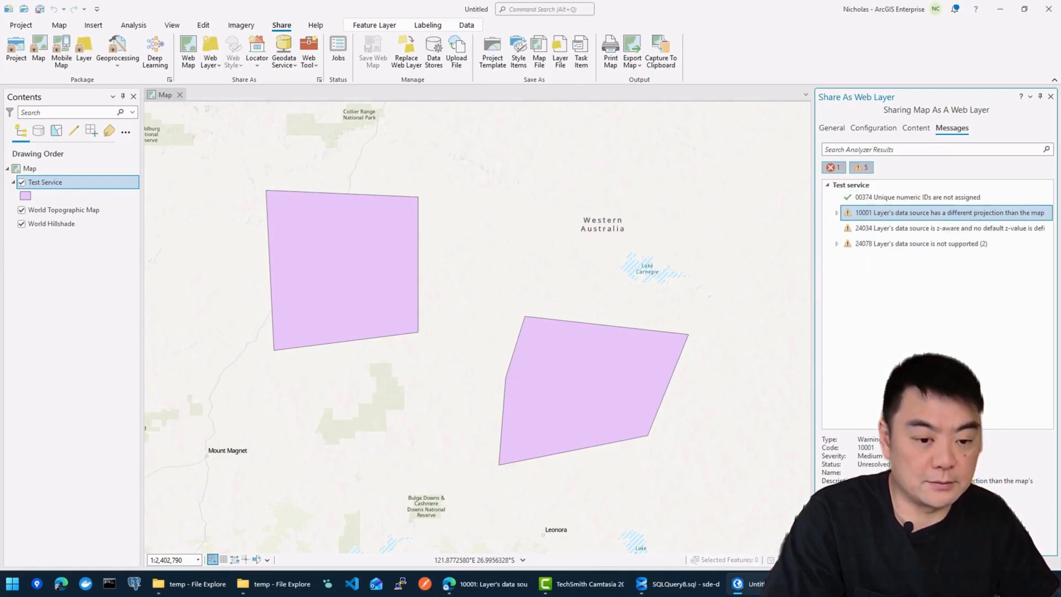
Step: Re-run the sharing analysis, publish, and open the Test Service layer's REST page from the portal item
left_click(846, 542)
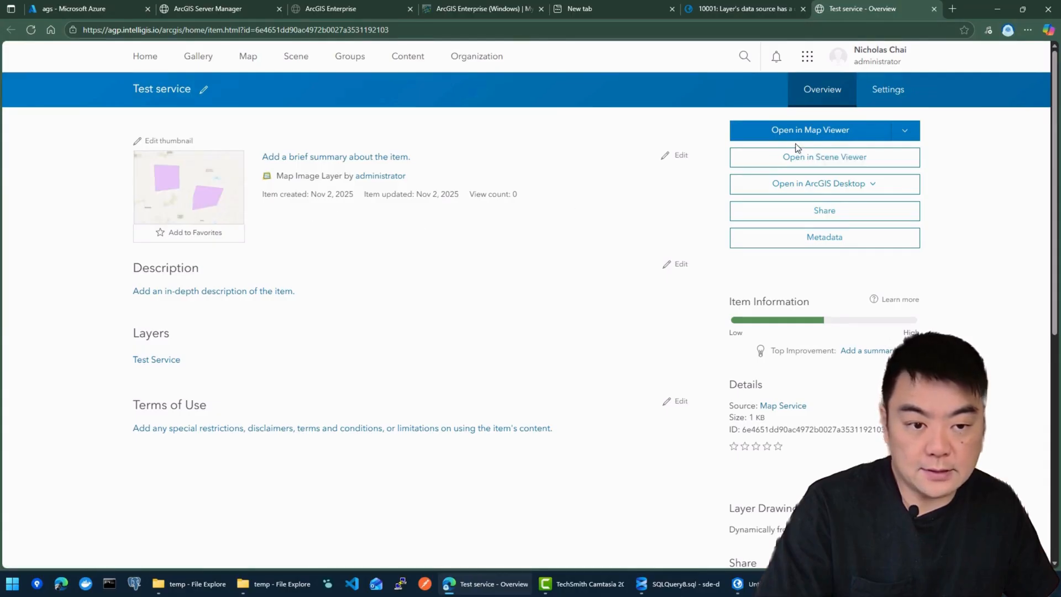
scroll(685, 271, "down", 5)
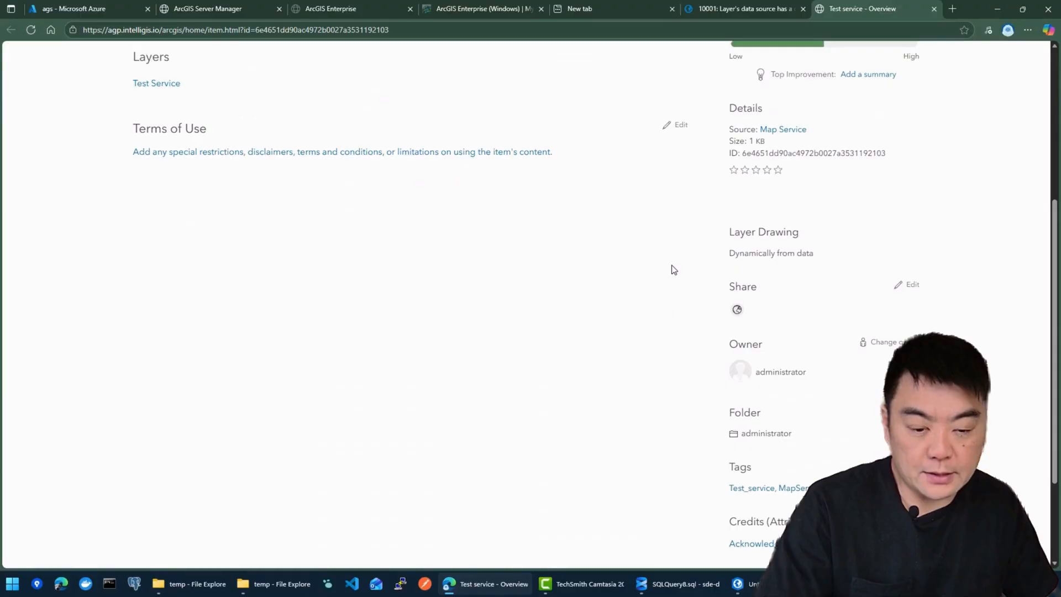
scroll(675, 270, "up", 5)
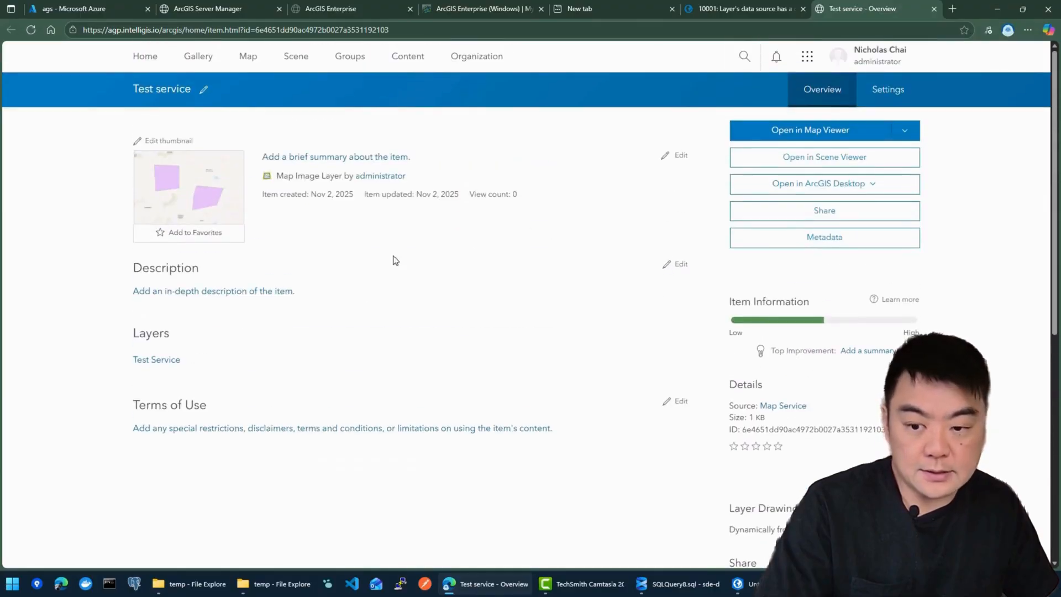
left_click(160, 365)
Step: Check the Test Service (ID 0) REST page: polygon Feature Layer, name and number fields, Query supported
left_click(883, 10)
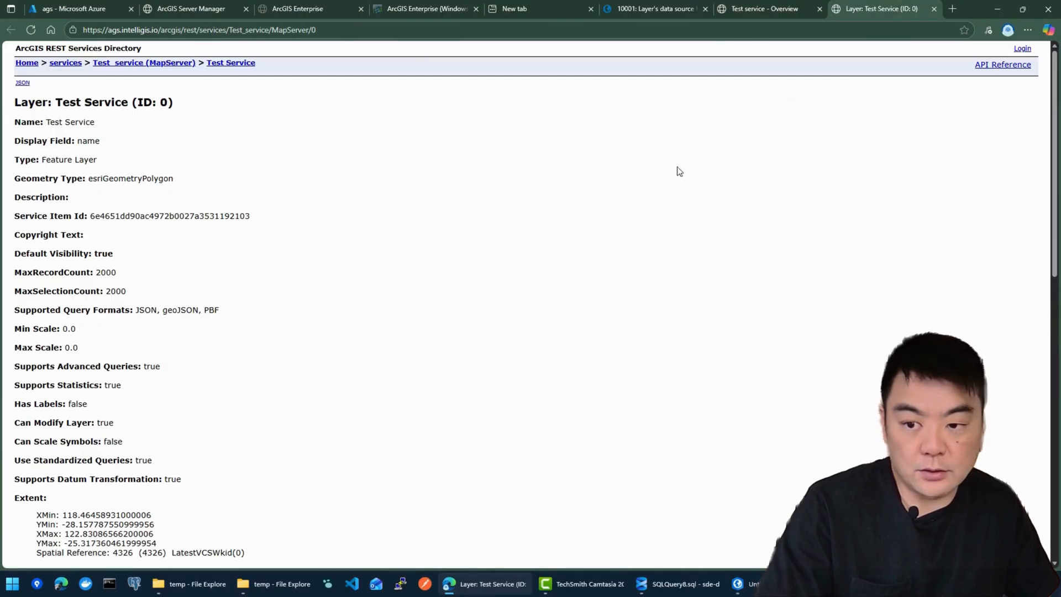
scroll(190, 197, "down", 10)
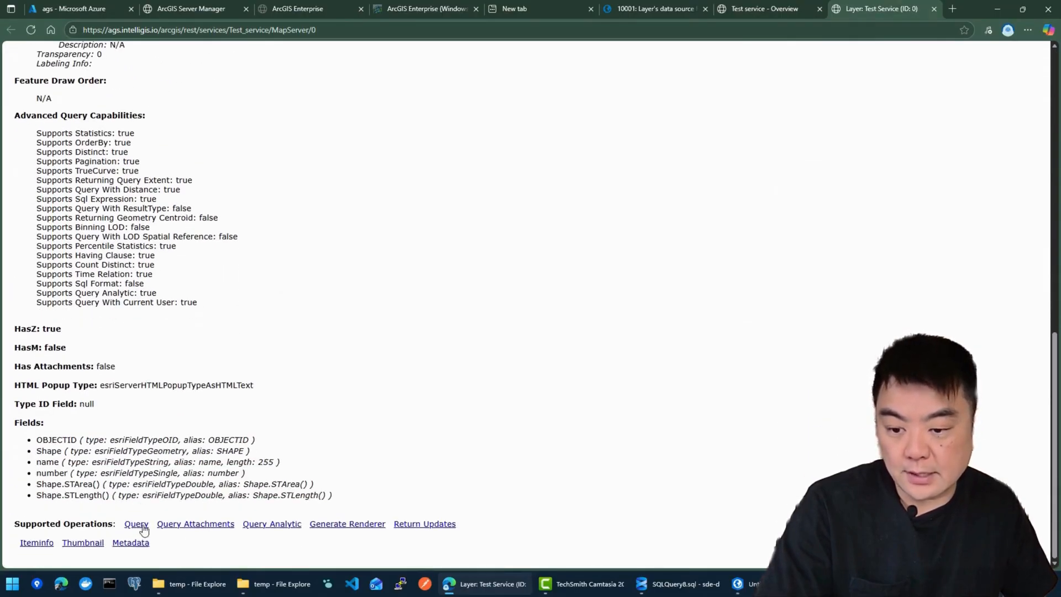
scroll(177, 464, "up", 10)
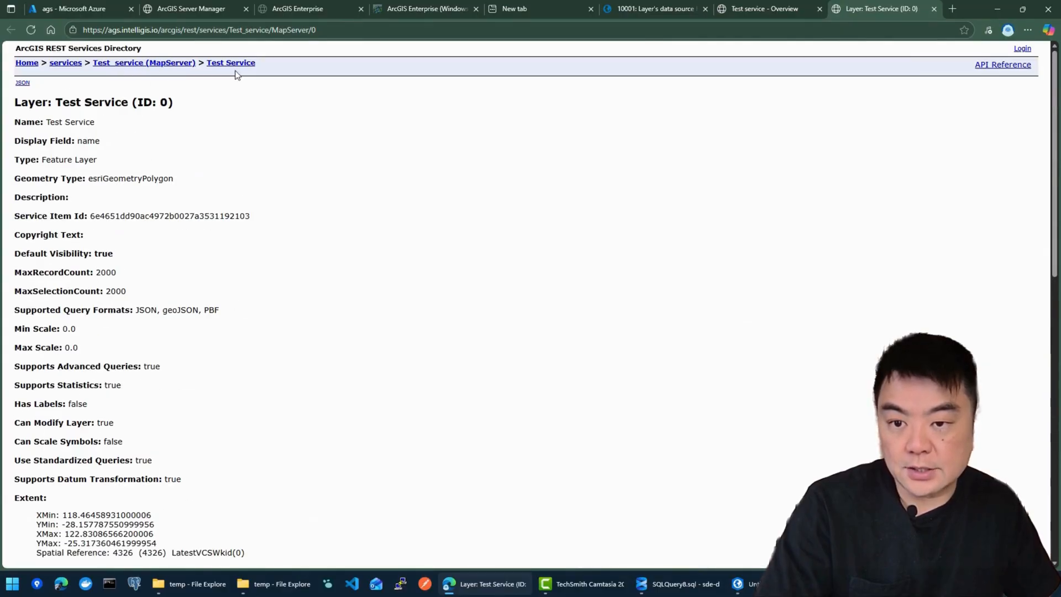
scroll(227, 186, "down", 10)
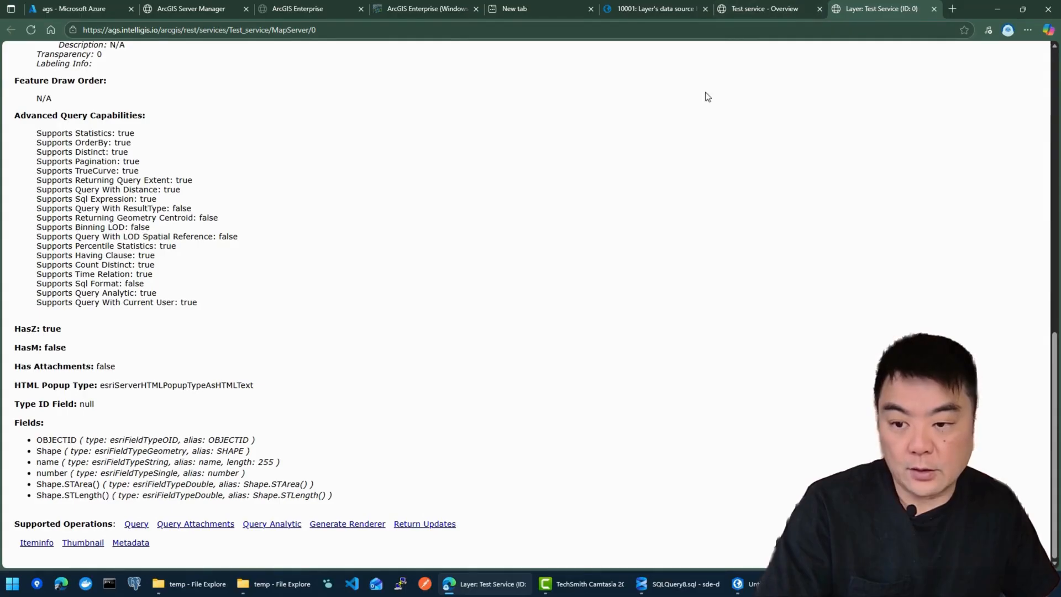
Step: Open the Test service item in Map Viewer and frame its two polygons over Western Australia
left_click(783, 12)
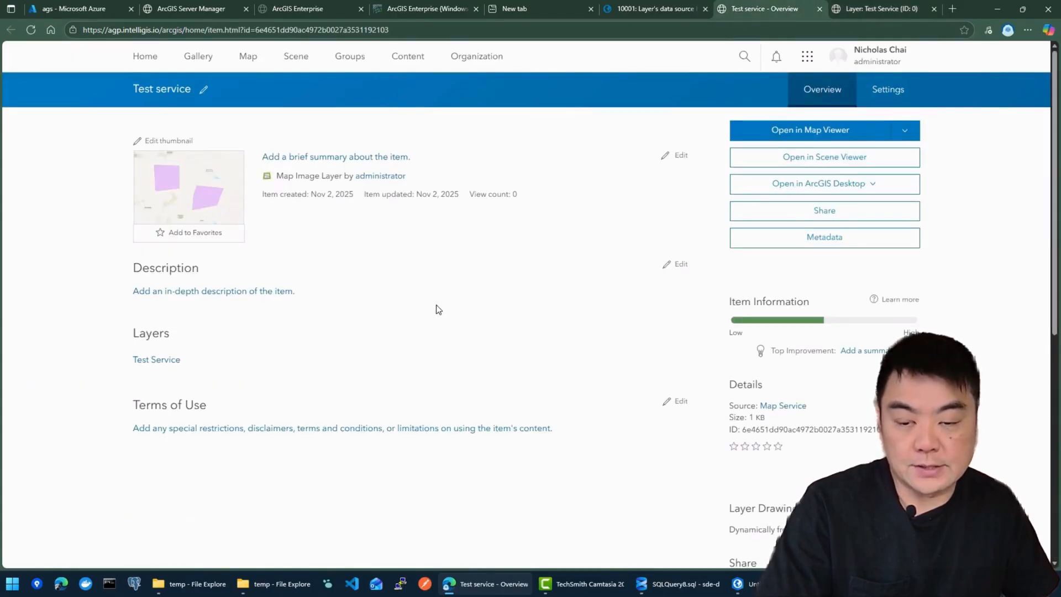
left_click(796, 131)
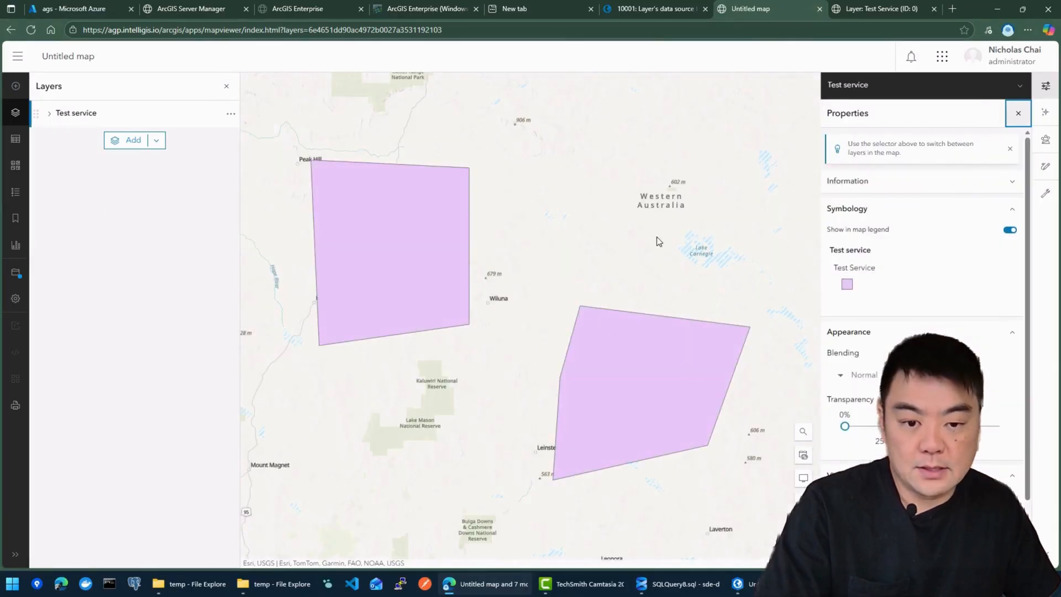
left_click_drag(658, 240, 644, 264)
scroll(644, 264, "down", 2)
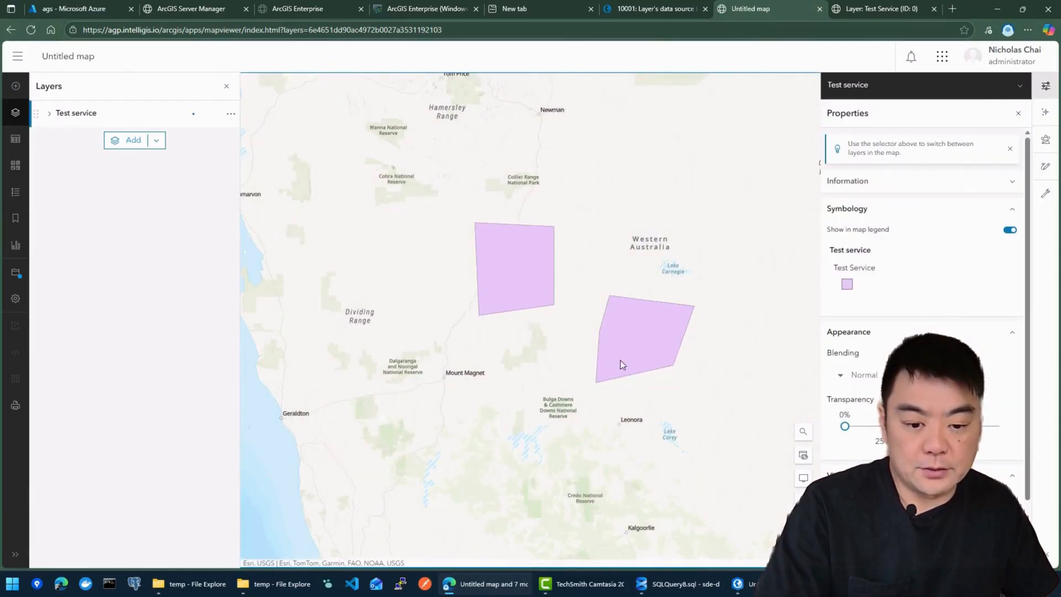
left_click_drag(620, 362, 606, 283)
Step: Confirm in layer properties that Test Service's source is SDE.test_polyon (SRID 4326), then pan near Mount Magnet
mouse_move(768, 584)
left_click(774, 540)
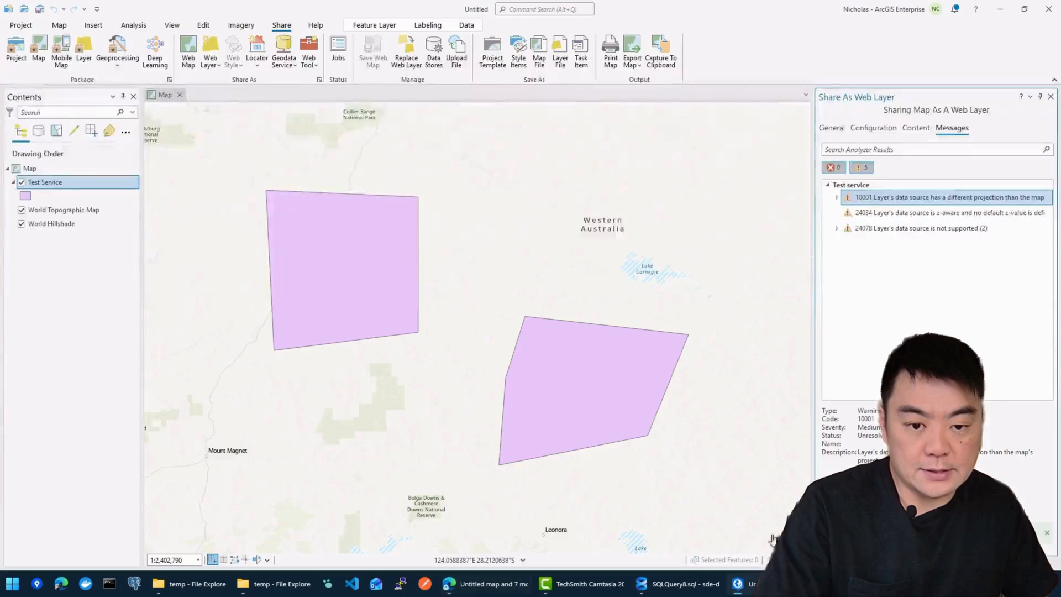
right_click(52, 181)
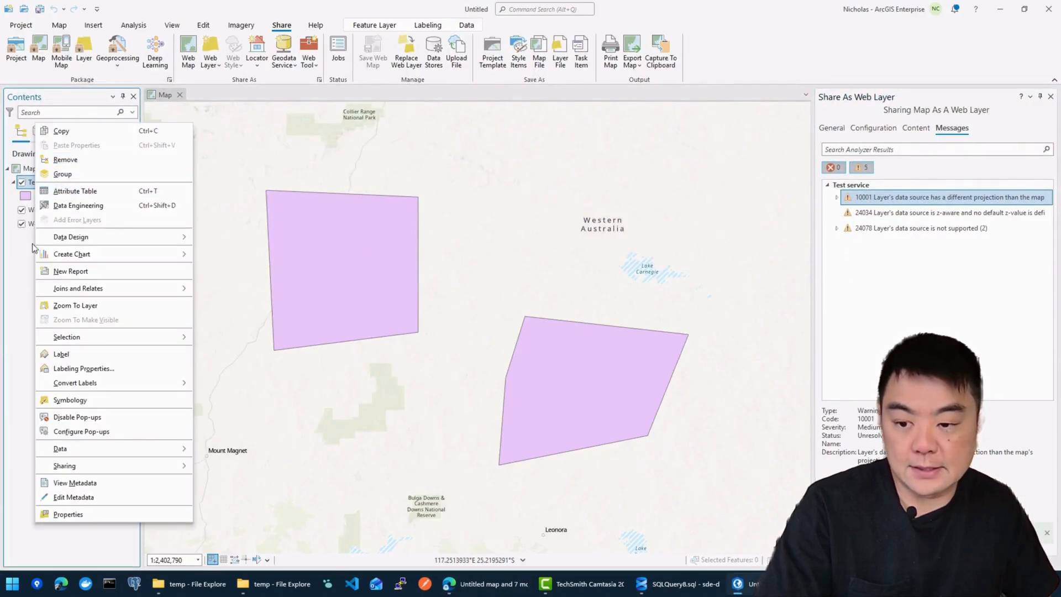
left_click(85, 512)
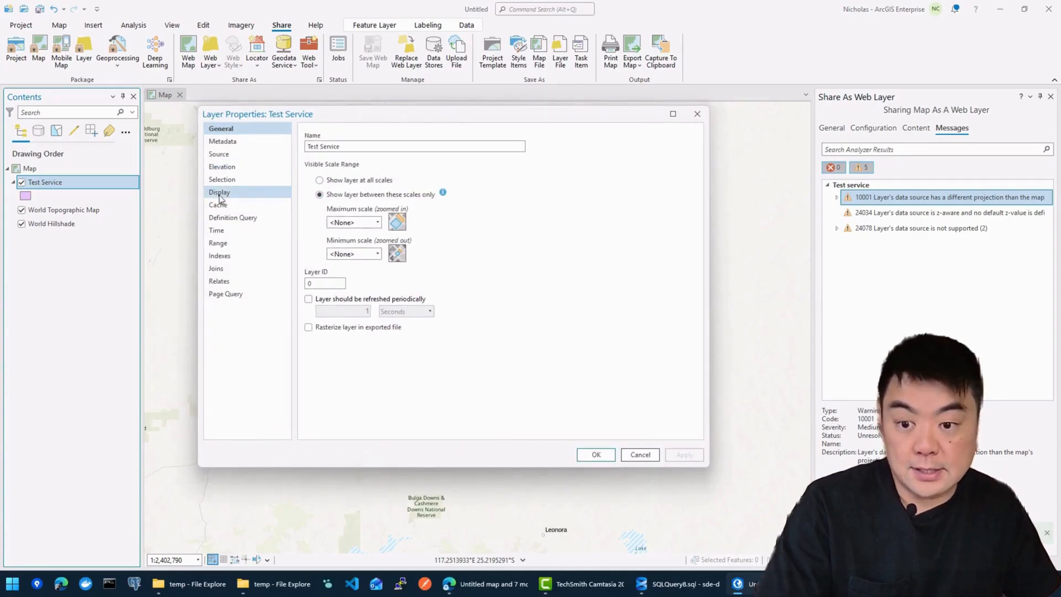
left_click(224, 155)
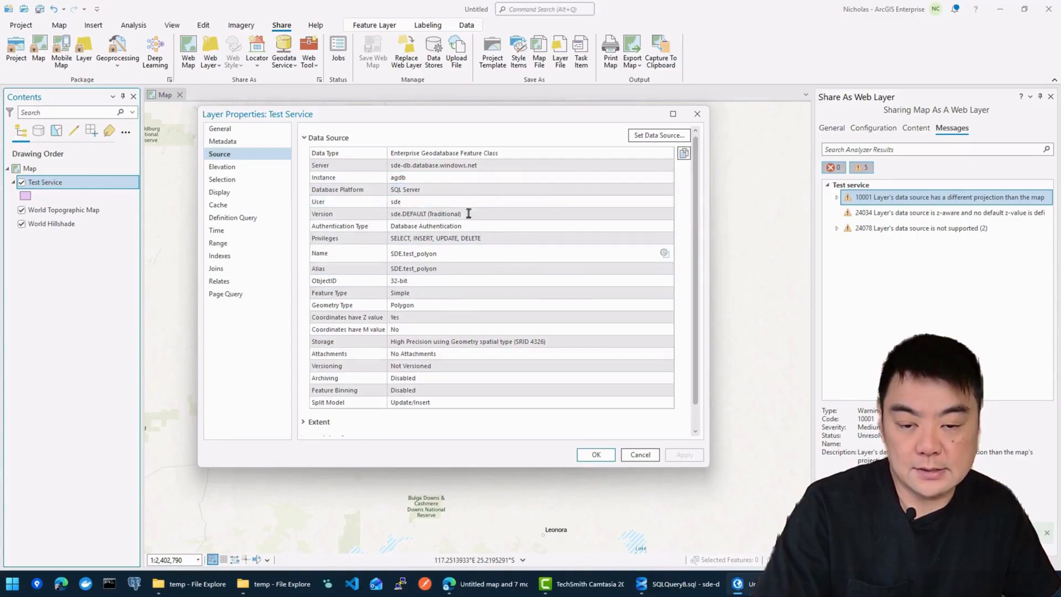
scroll(509, 381, "down", 1)
scroll(500, 332, "up", 1)
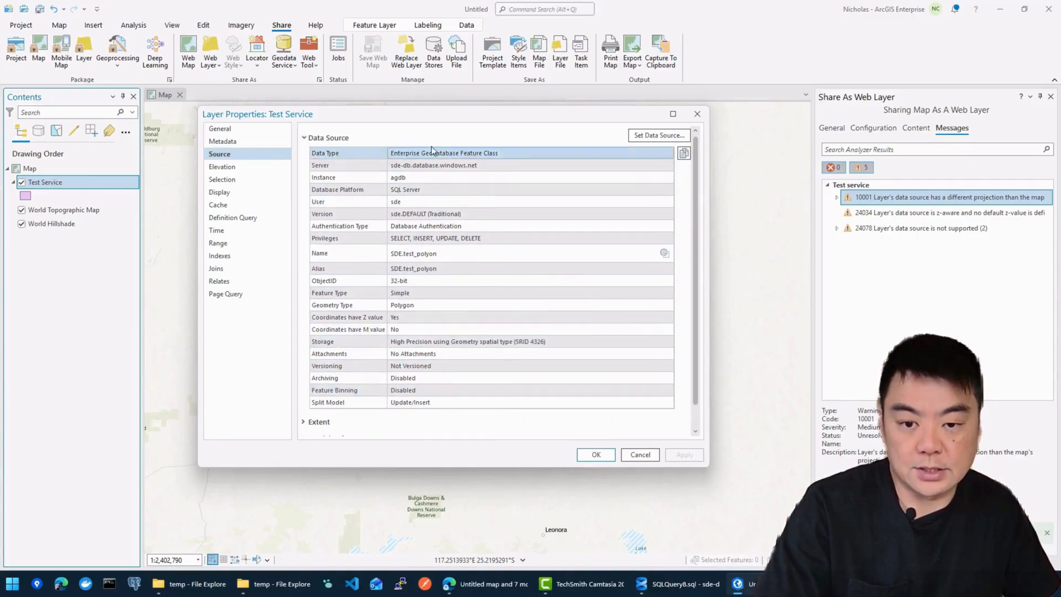
left_click(641, 455)
left_click_drag(471, 323, 524, 196)
Step: Sketch and finish a new Test Service polygon east of Mount Magnet, then return to the browser map
left_click(204, 27)
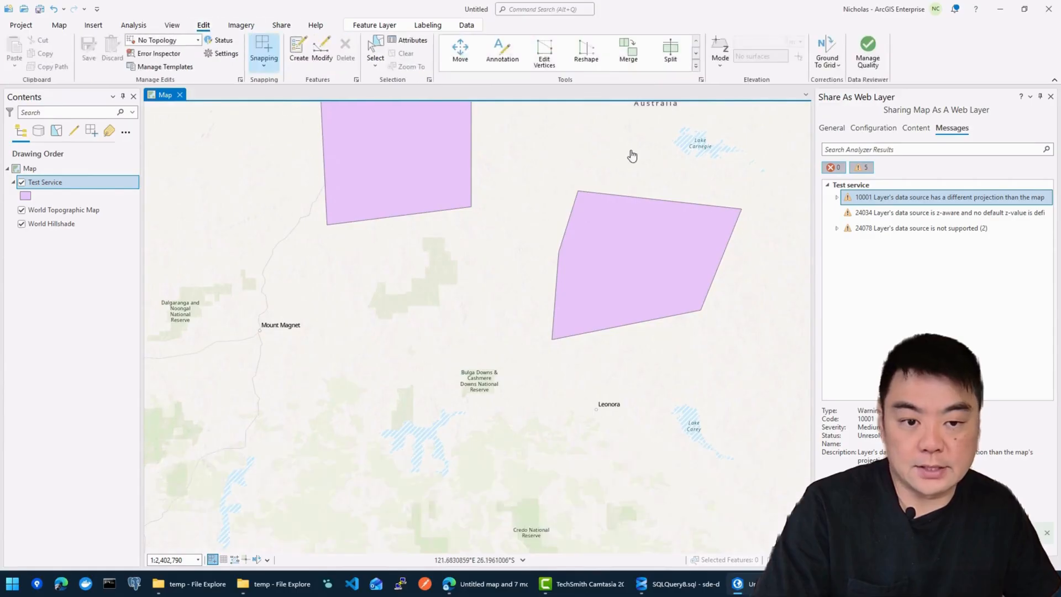
left_click(299, 50)
left_click(690, 161)
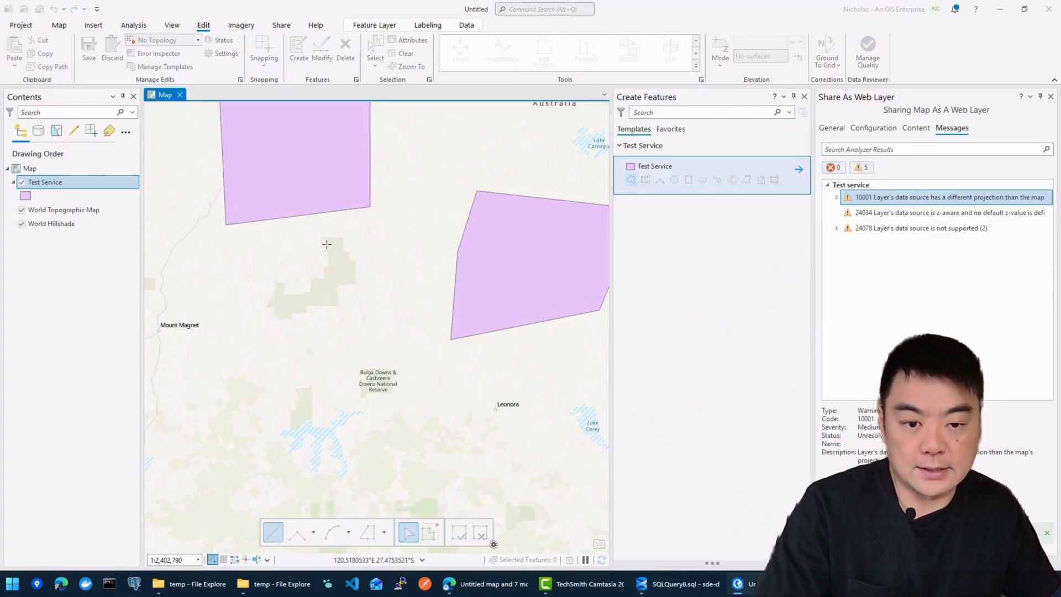
double_click(262, 366)
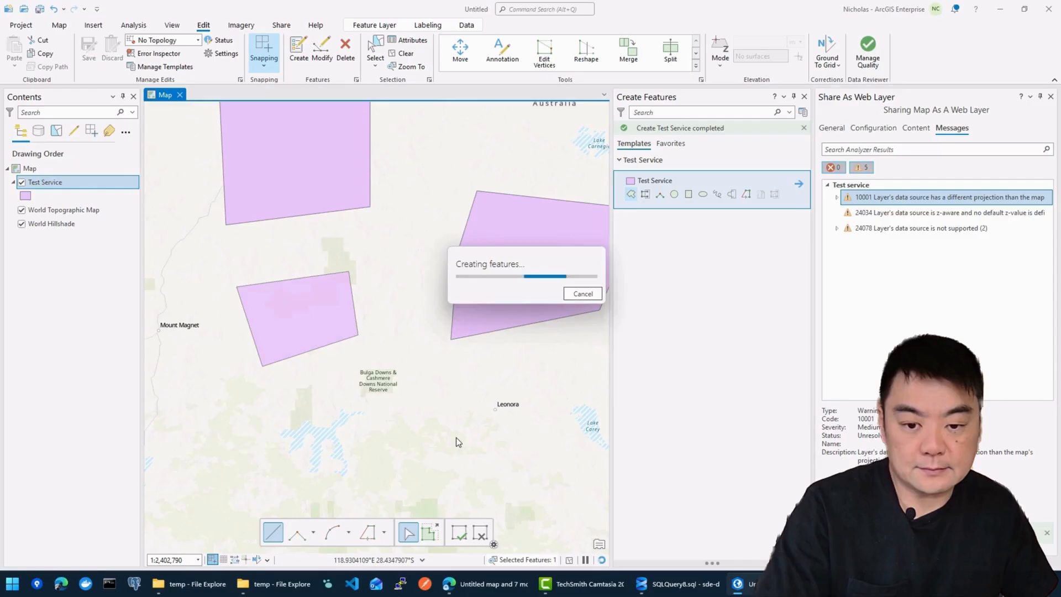
left_click(459, 533)
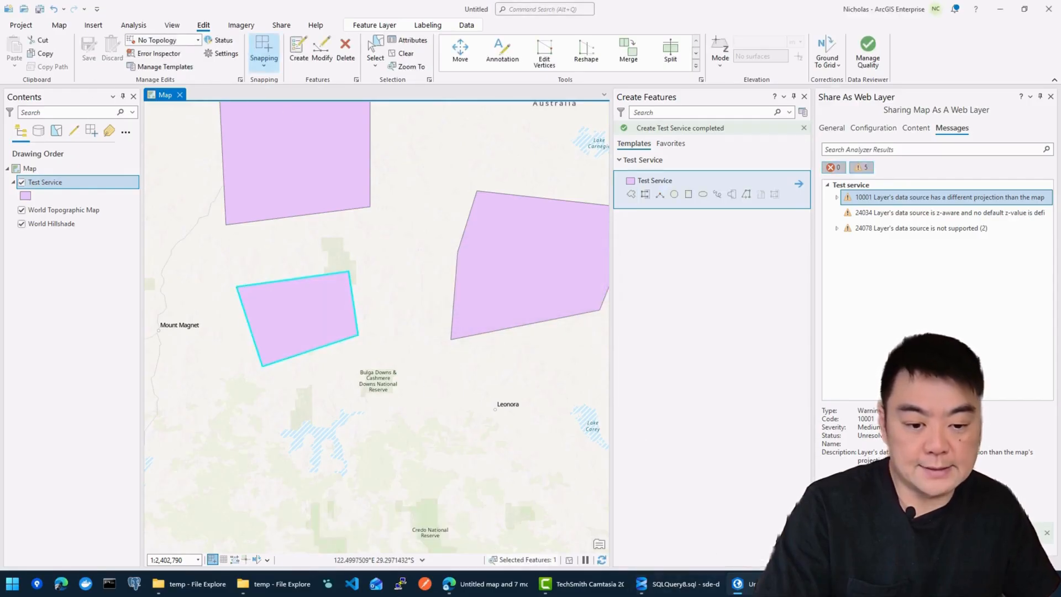
left_click(489, 585)
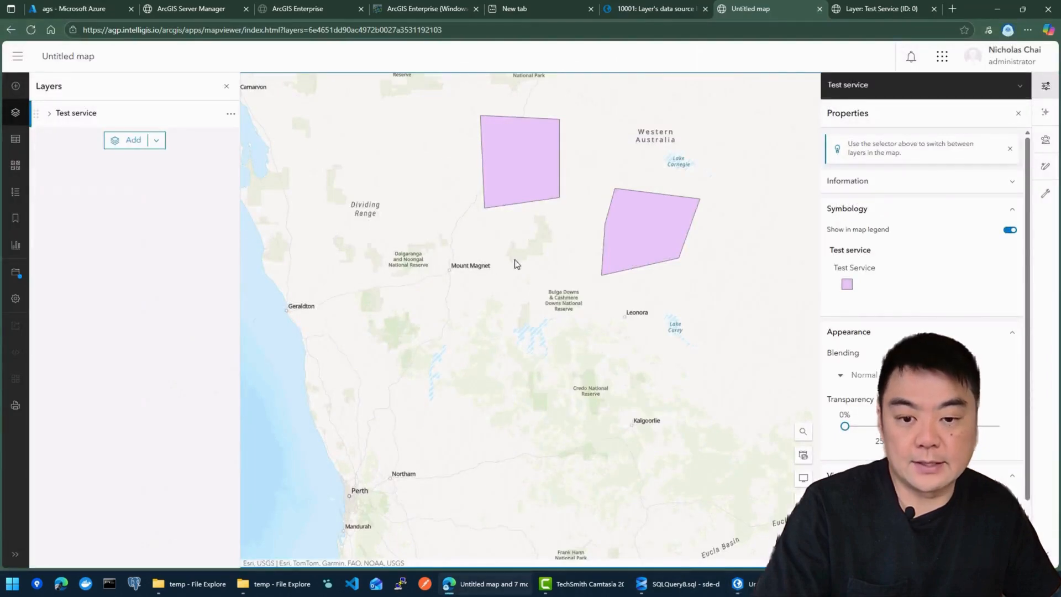
Step: Pan and zoom Map Viewer until the new polygon east of Mount Magnet draws beside the other two
left_click_drag(557, 227, 542, 256)
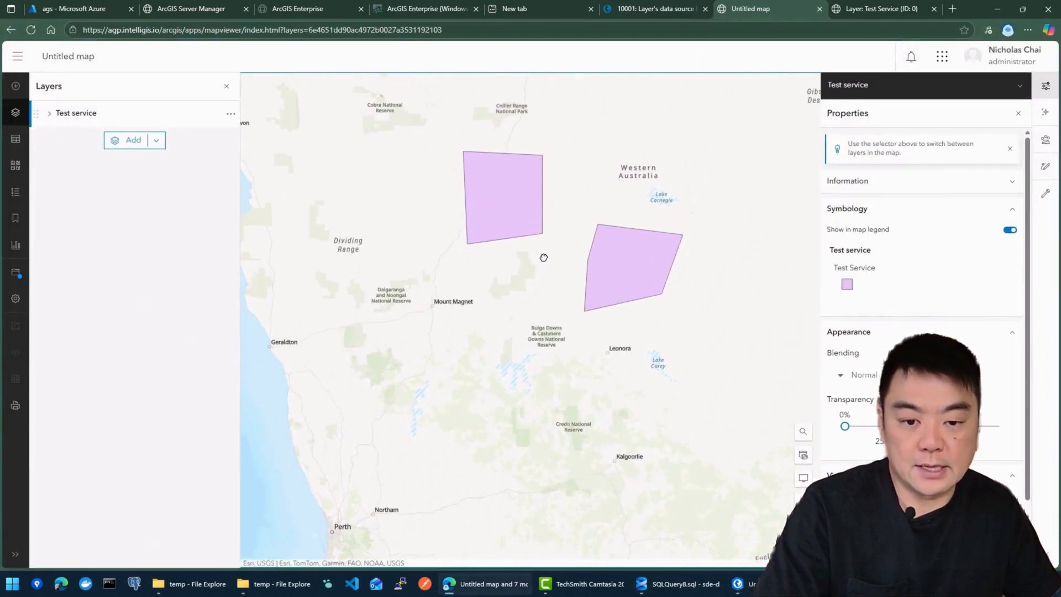
scroll(555, 254, "up", 2)
scroll(550, 249, "down", 2)
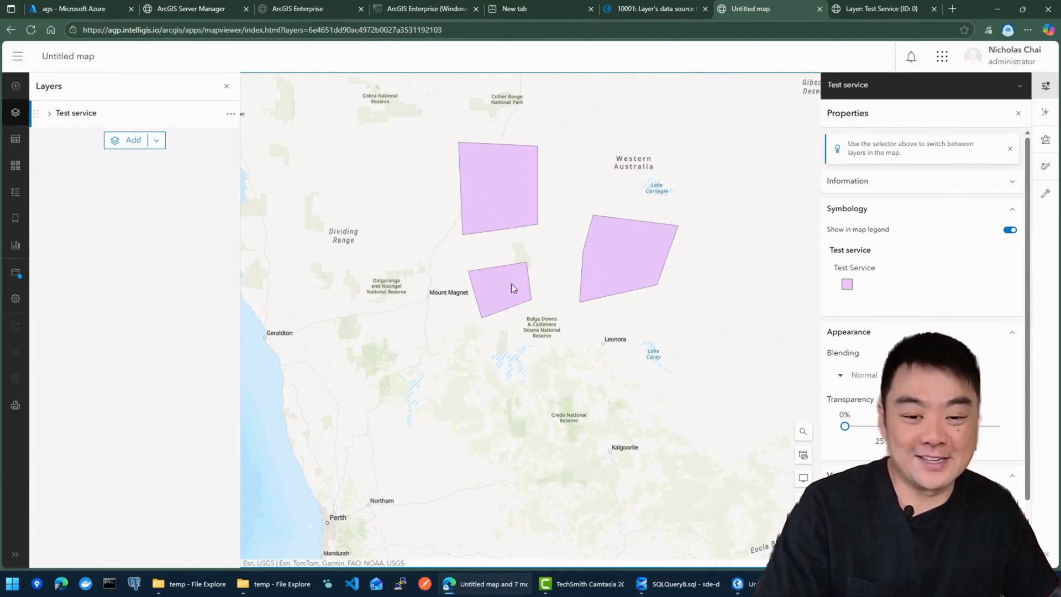
scroll(607, 310, "up", 3)
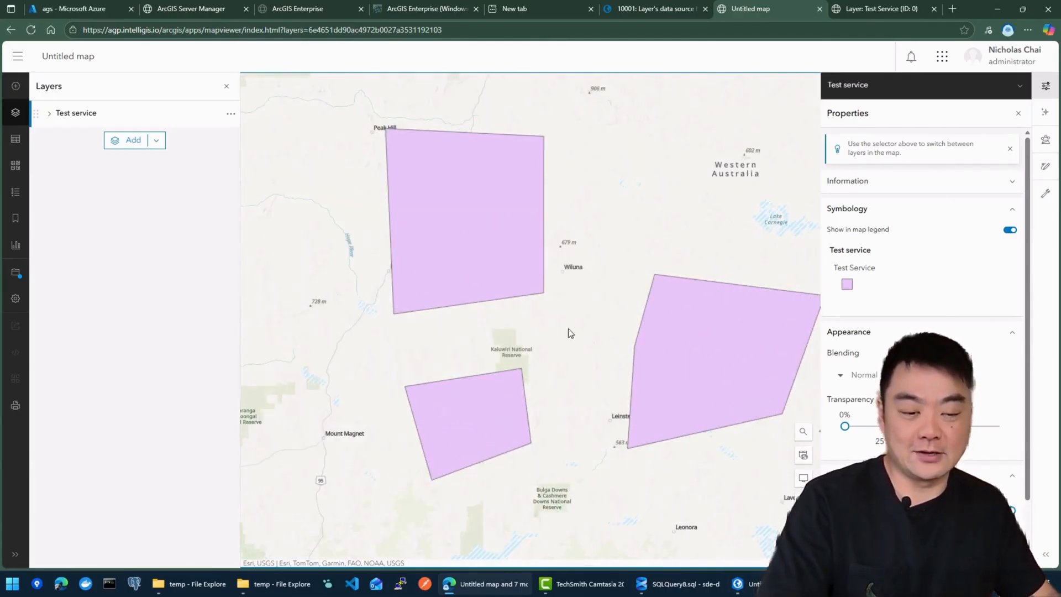
left_click_drag(623, 288, 563, 282)
scroll(517, 273, "down", 2)
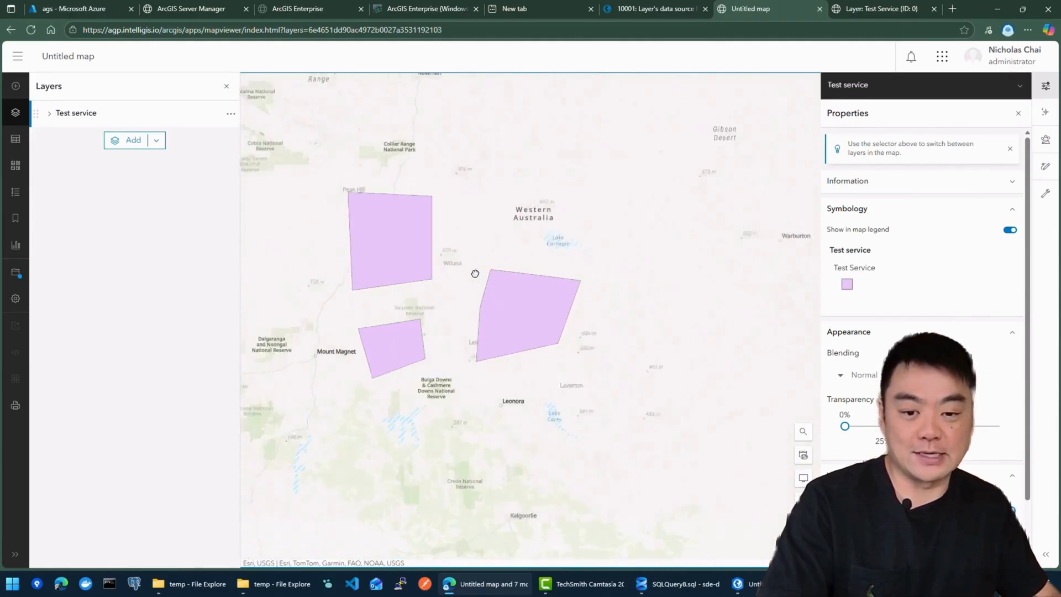